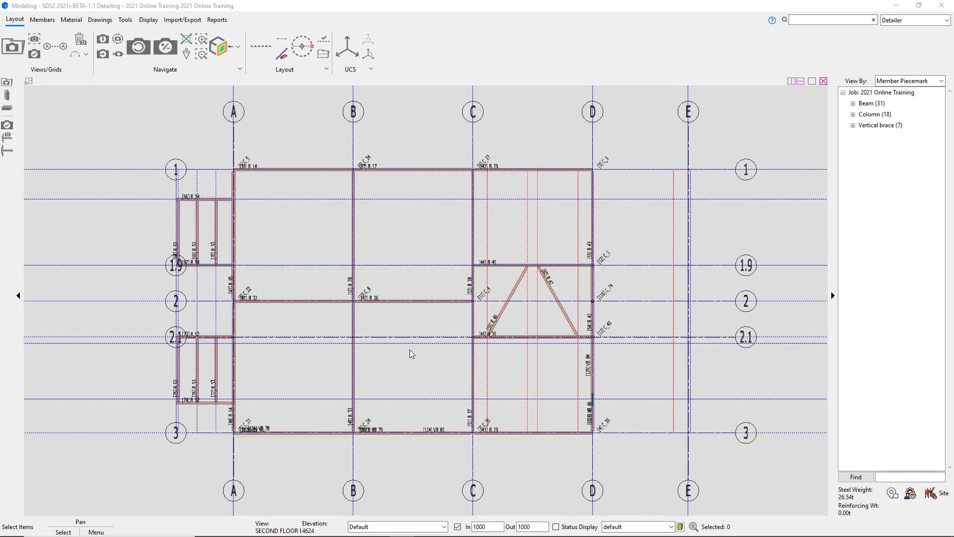
Orient the full steel model in an isometric 3D view and save the view as *ISO.
scroll(399, 337, "up", 2)
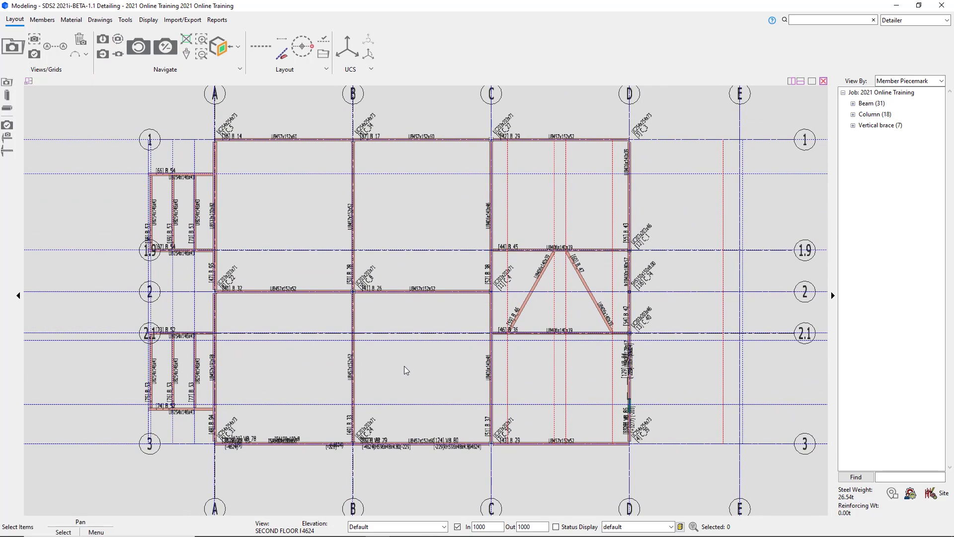
middle_click_drag(402, 362, 330, 219)
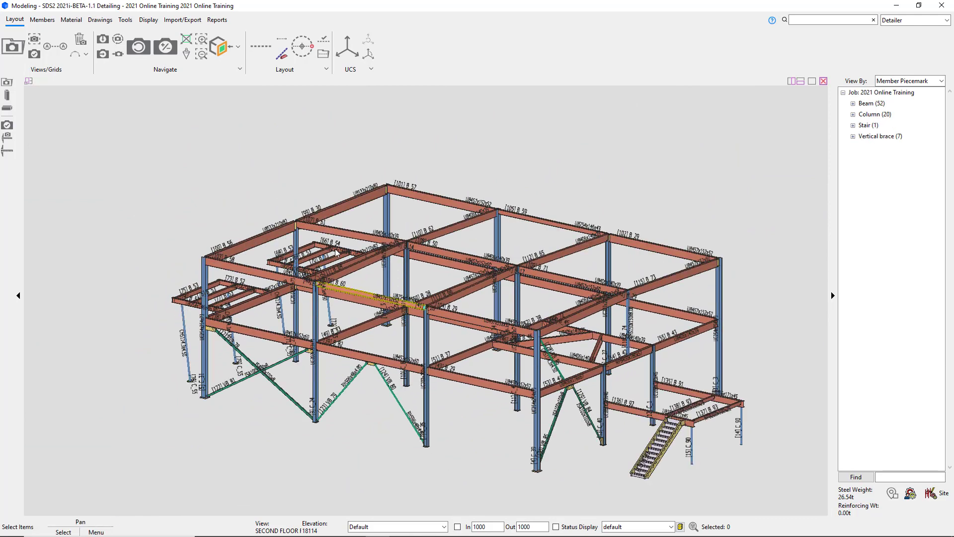
scroll(451, 288, "up", 2)
scroll(362, 244, "down", 1)
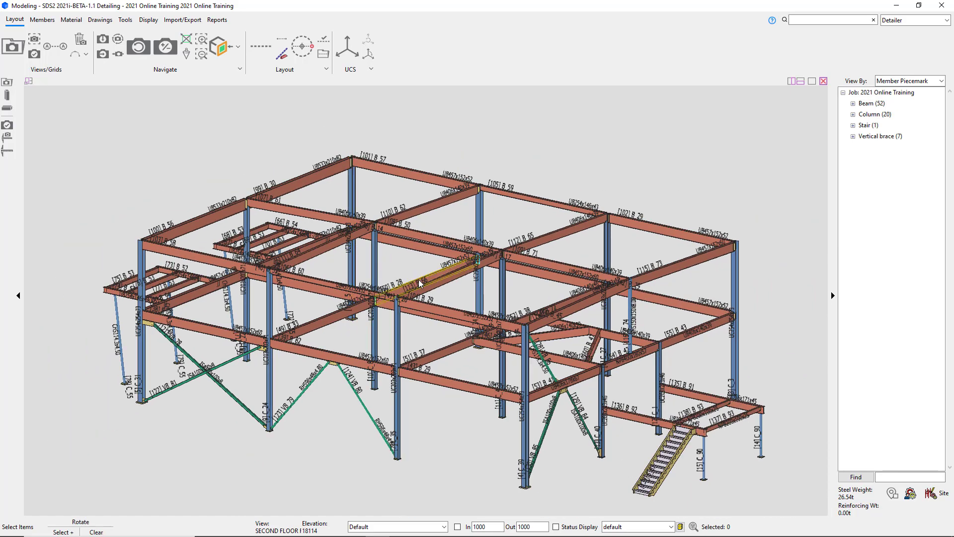
middle_click_drag(364, 248, 426, 282)
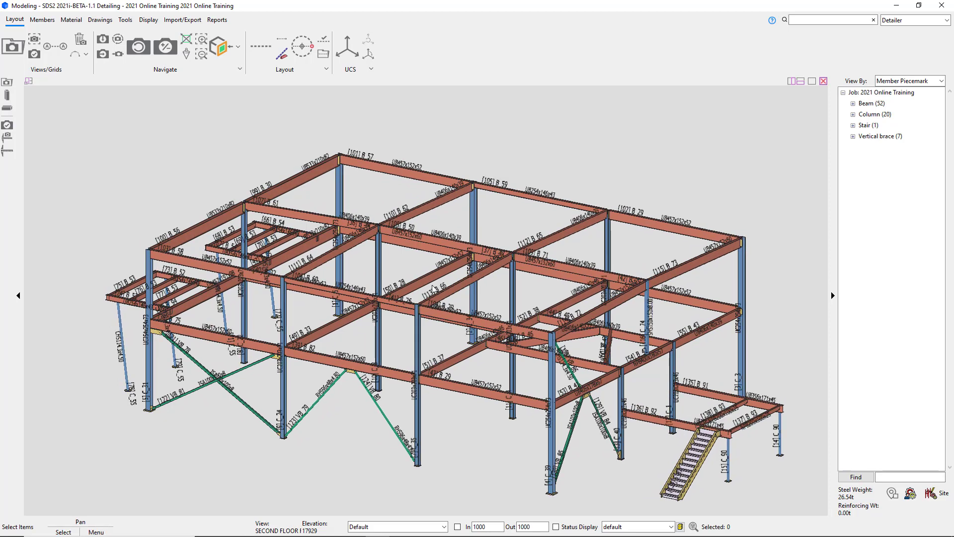
middle_click_drag(527, 294, 509, 262)
scroll(510, 262, "up", 3)
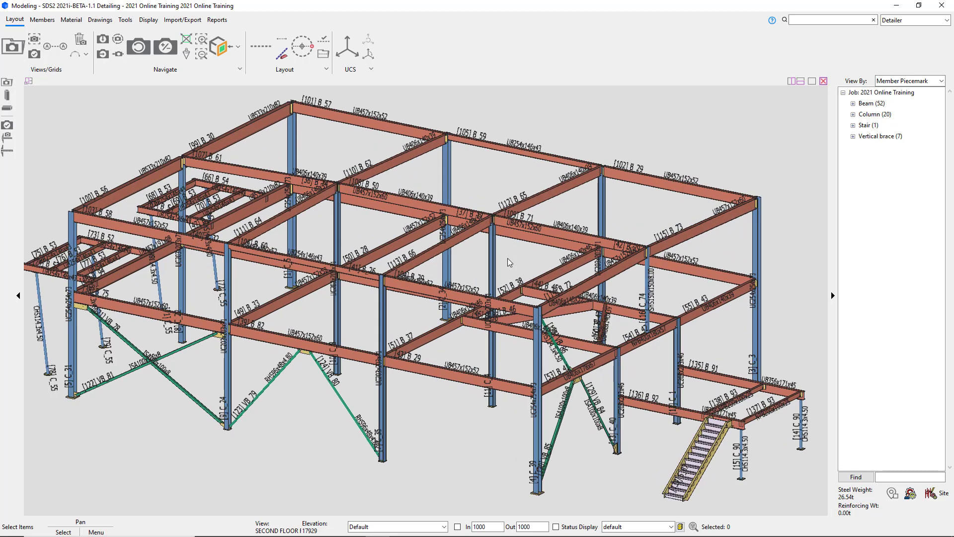
middle_click_drag(516, 259, 517, 256)
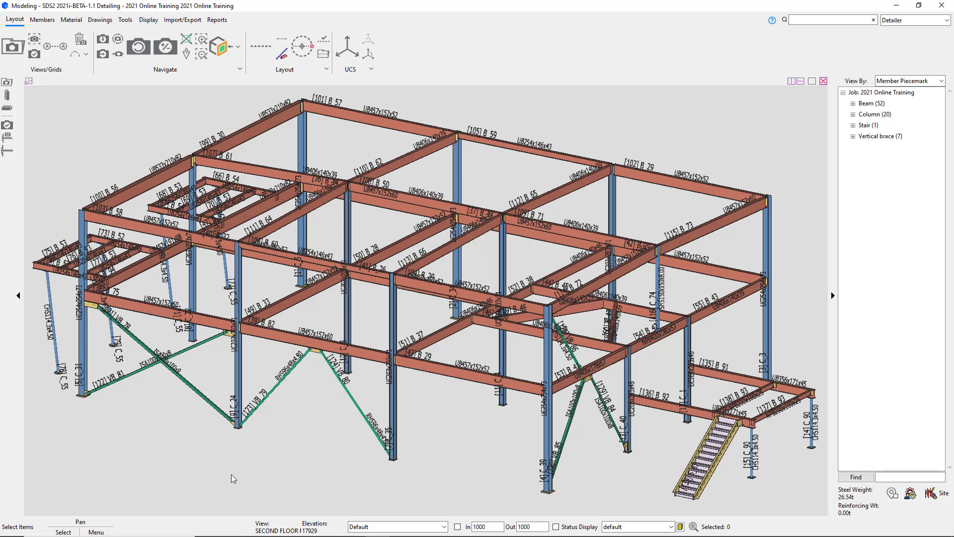
left_click(35, 55)
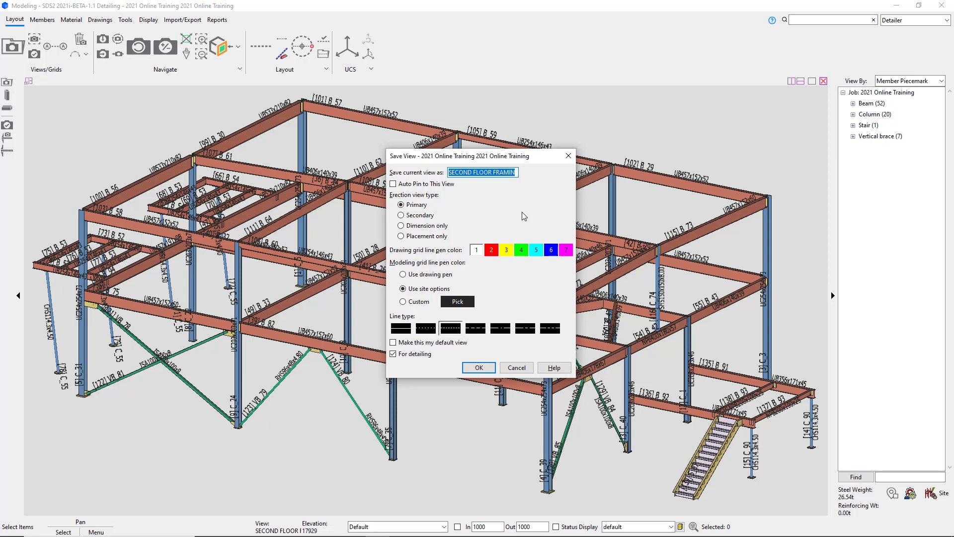
type("'ISO")
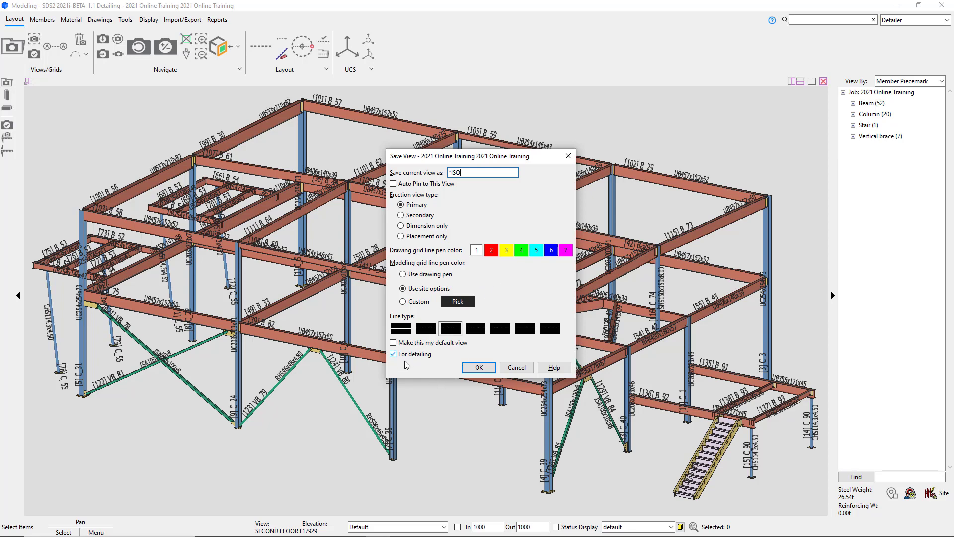
left_click(480, 369)
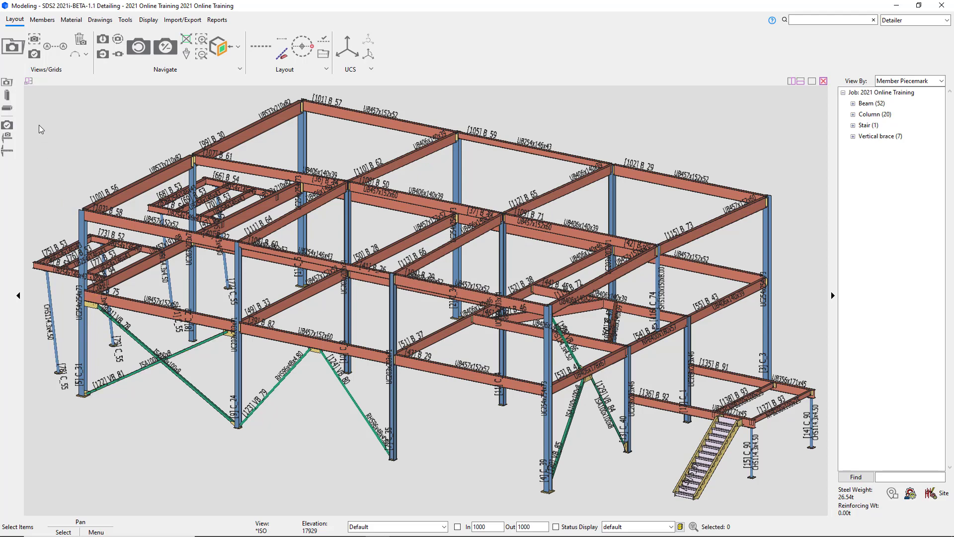
Open the saved SECOND FLOOR FRAMING PLAN view, and return to the *ISO view.
left_click(12, 58)
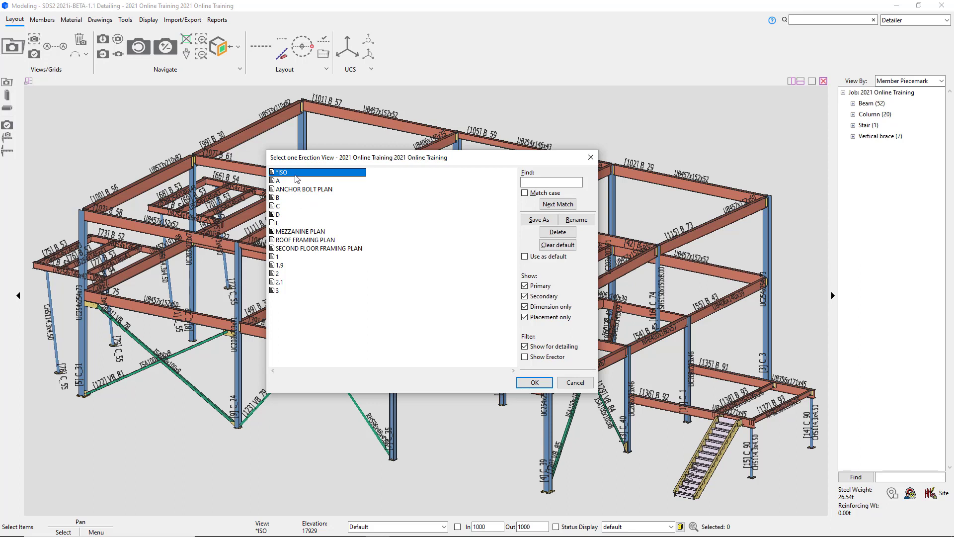
left_click(300, 248)
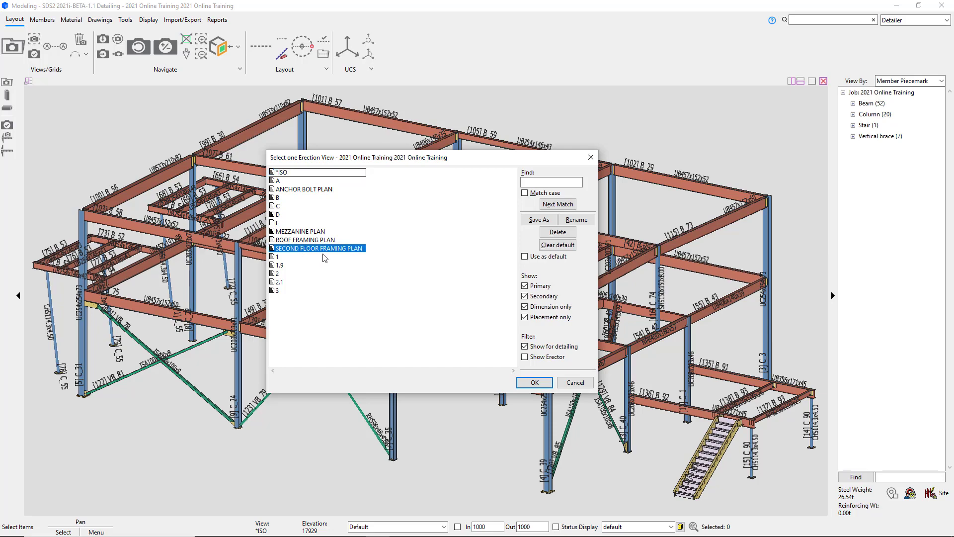
double_click(320, 249)
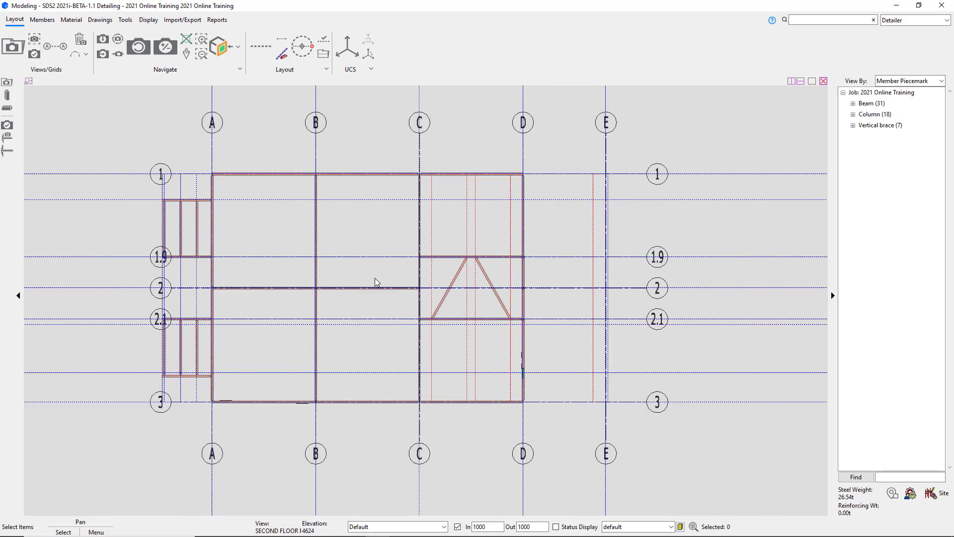
left_click(13, 46)
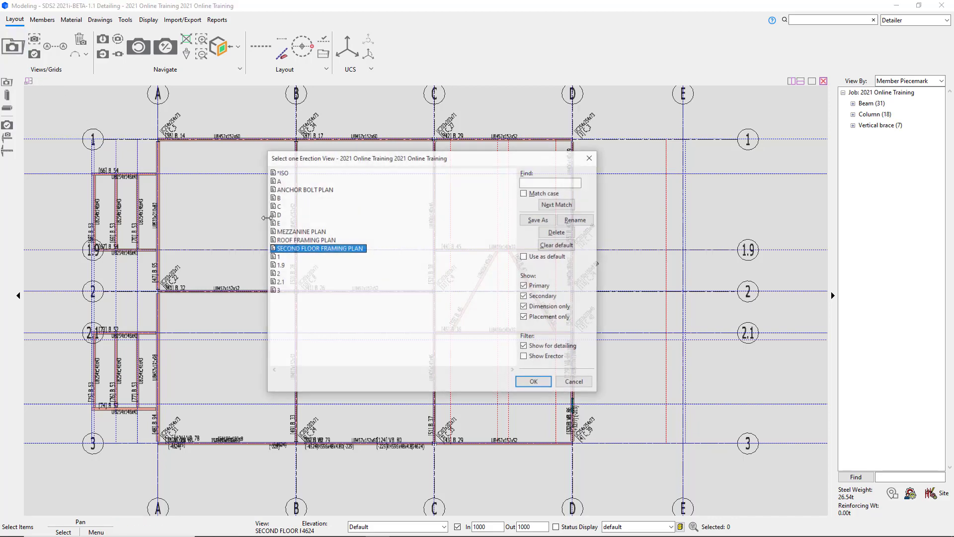
double_click(282, 173)
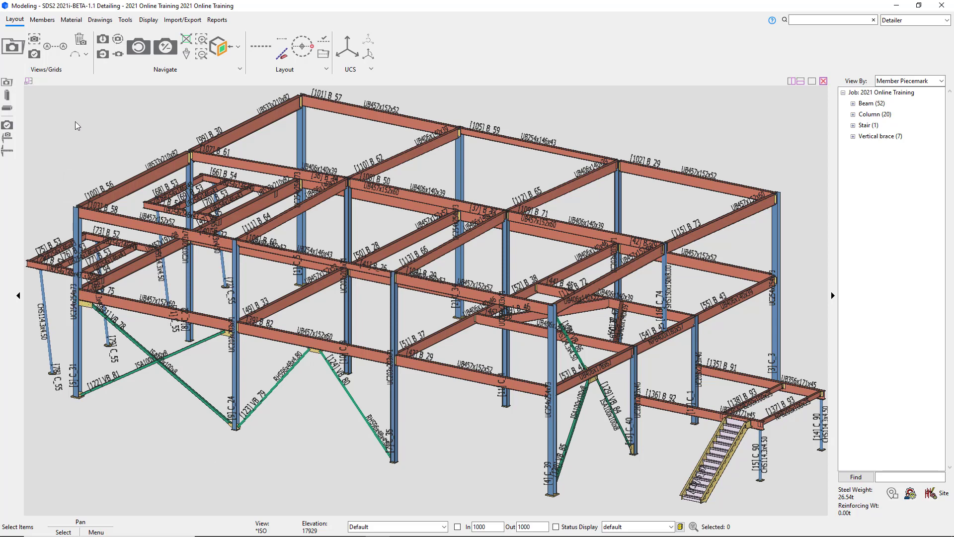
Choose the *ISO erection view for the placement drawing and open its detailing settings.
left_click(99, 20)
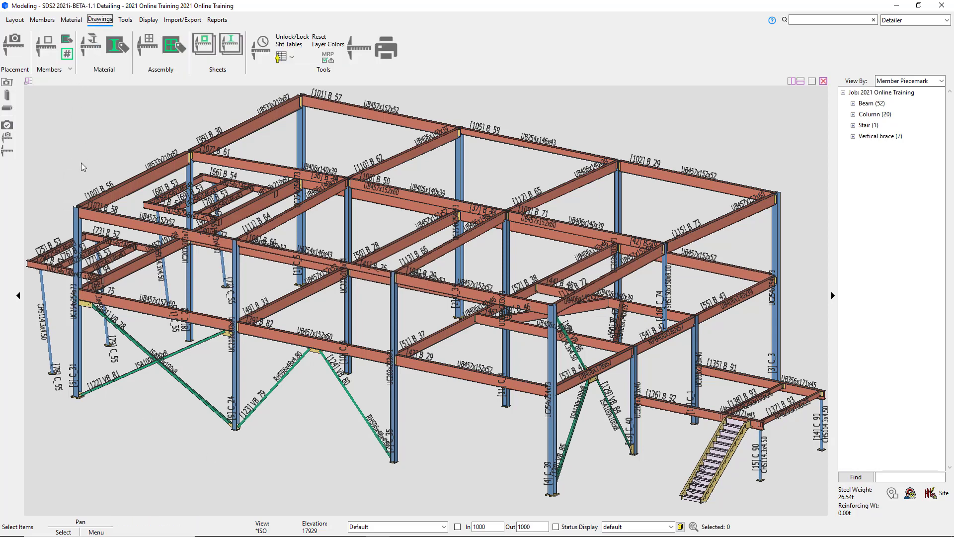
left_click(18, 50)
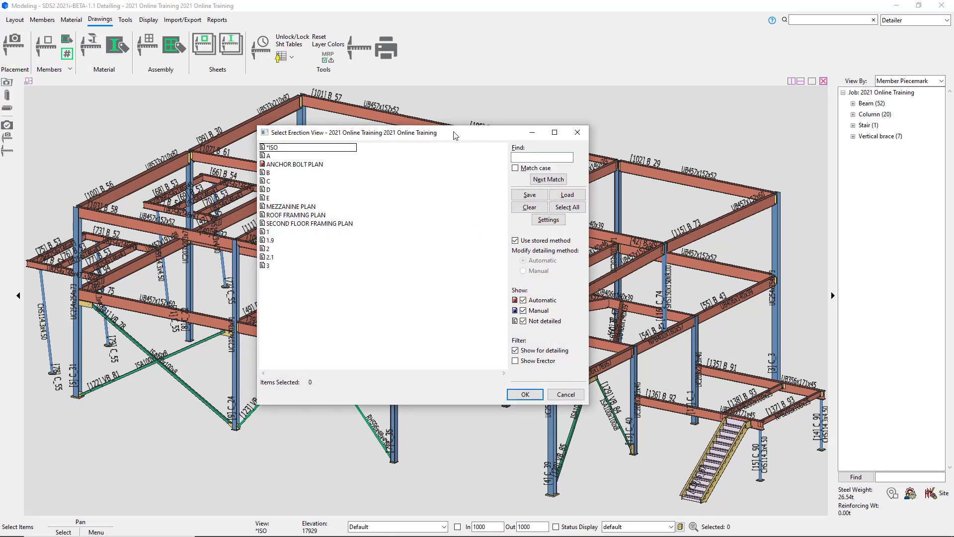
left_click_drag(453, 131, 455, 131)
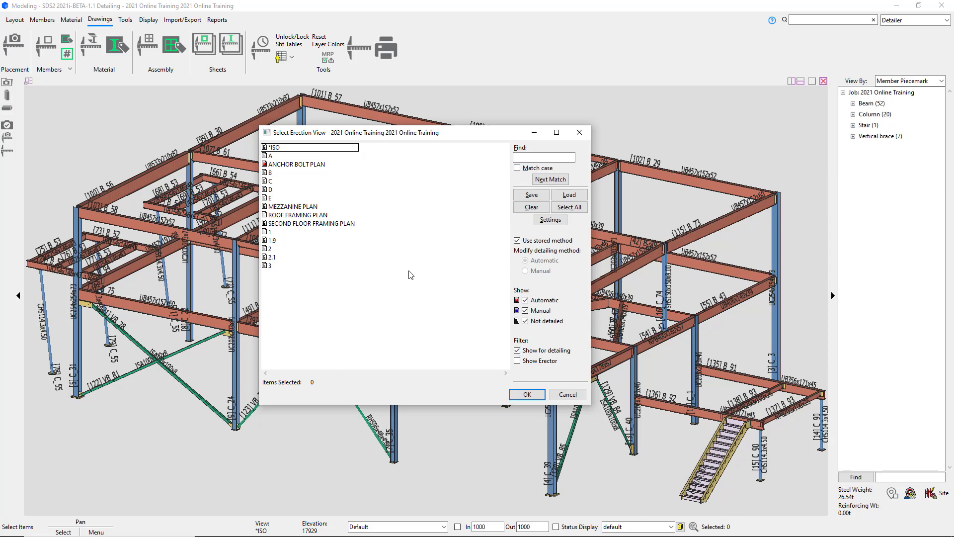
left_click(287, 169)
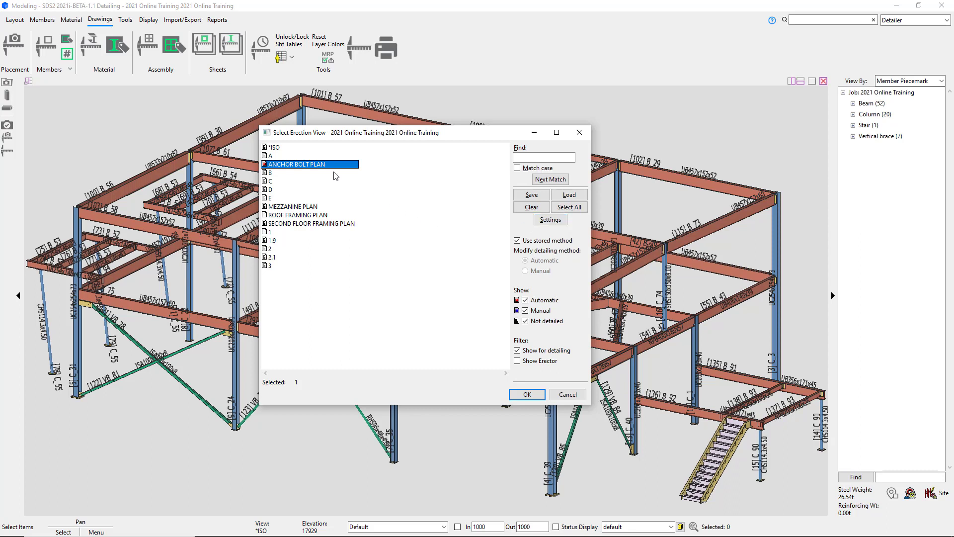
left_click(286, 148)
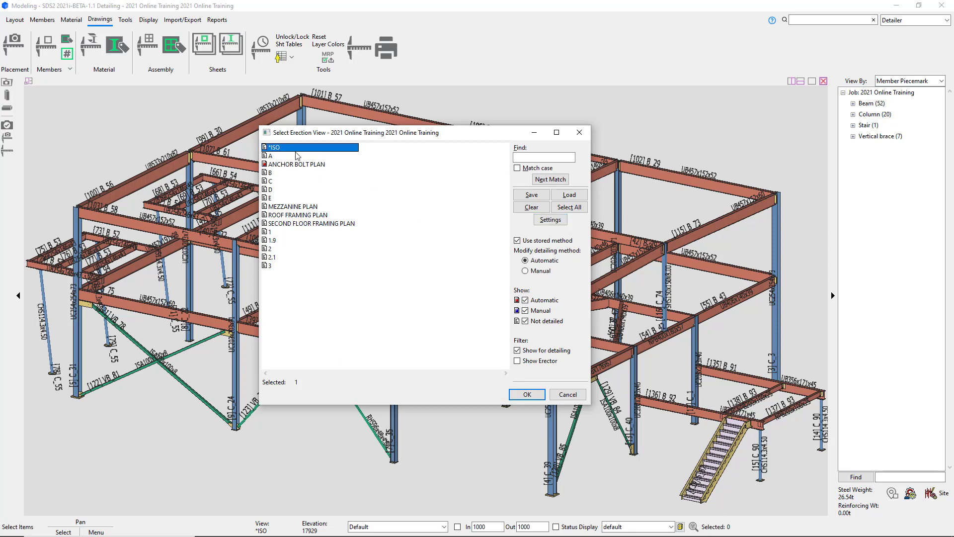
left_click(550, 221)
left_click_drag(588, 122, 431, 120)
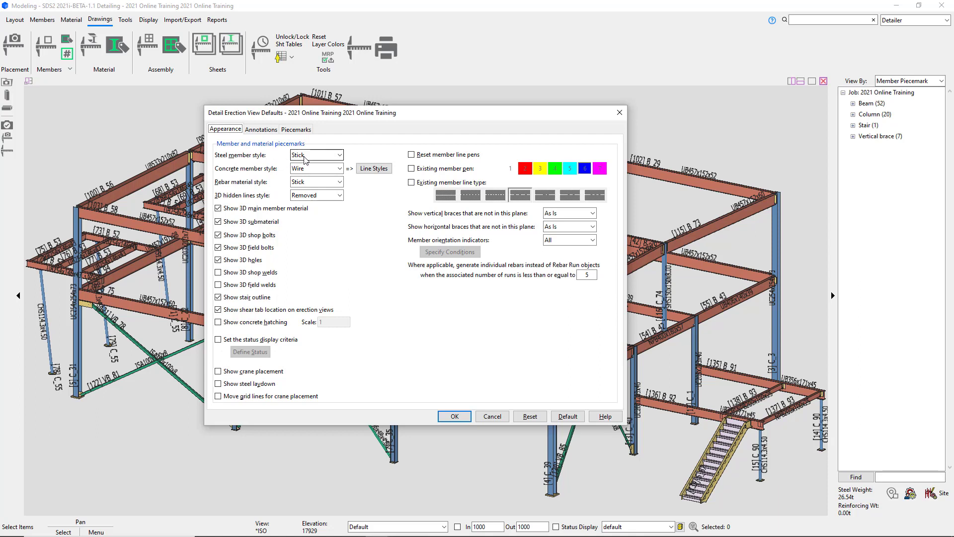
Set the steel member style to Wire, exclude 3D shop bolts, and enable the status display criteria.
left_click(332, 156)
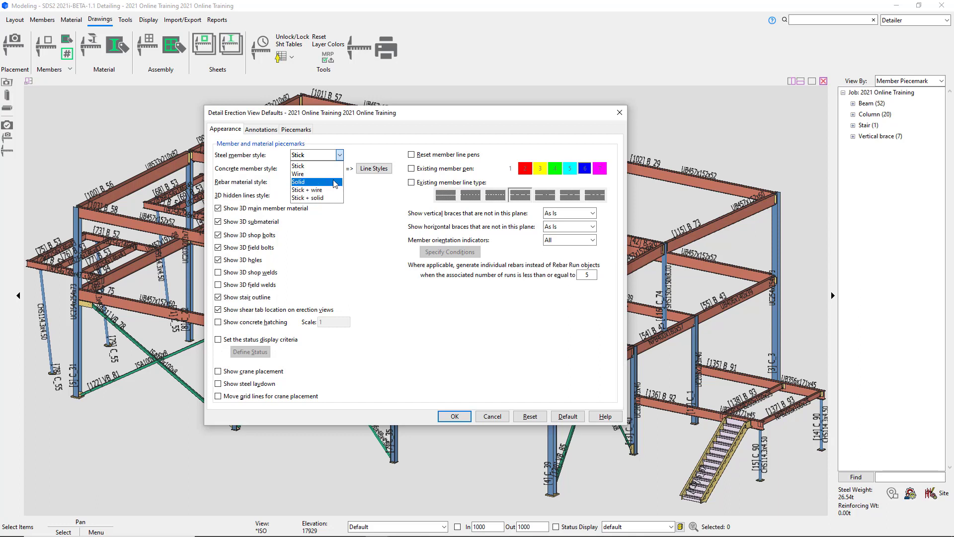
left_click(333, 175)
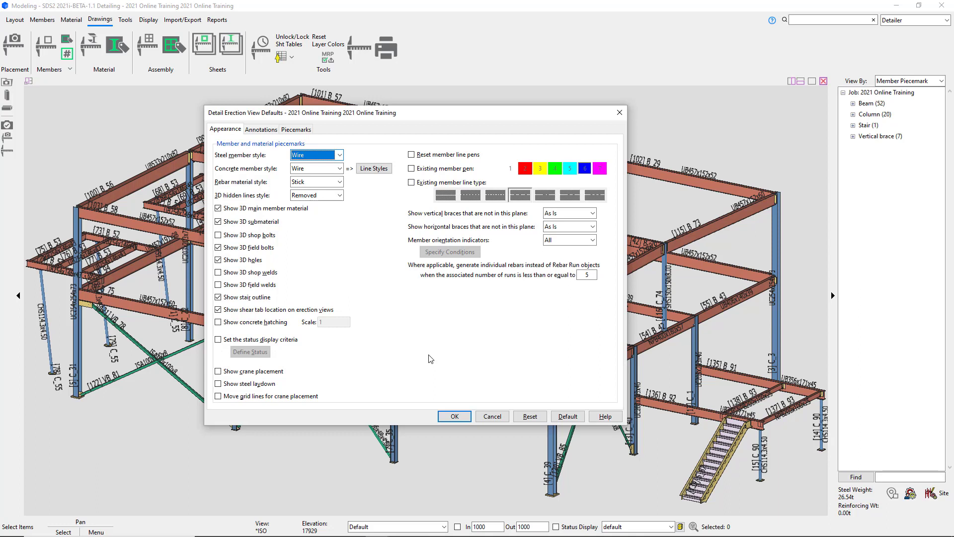
left_click(219, 340)
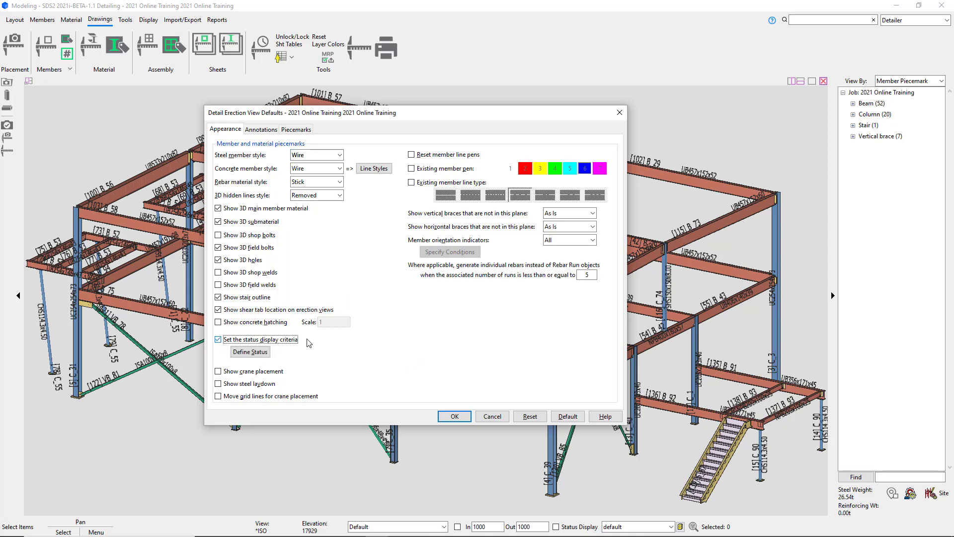
Define the Priority 1 status rule to colour sequence 1A members Green.
left_click(254, 352)
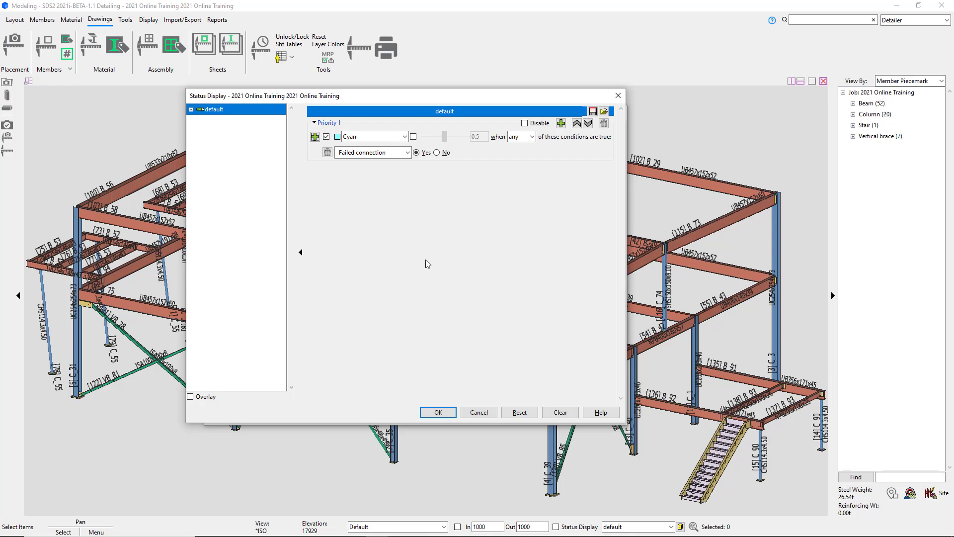
left_click(405, 137)
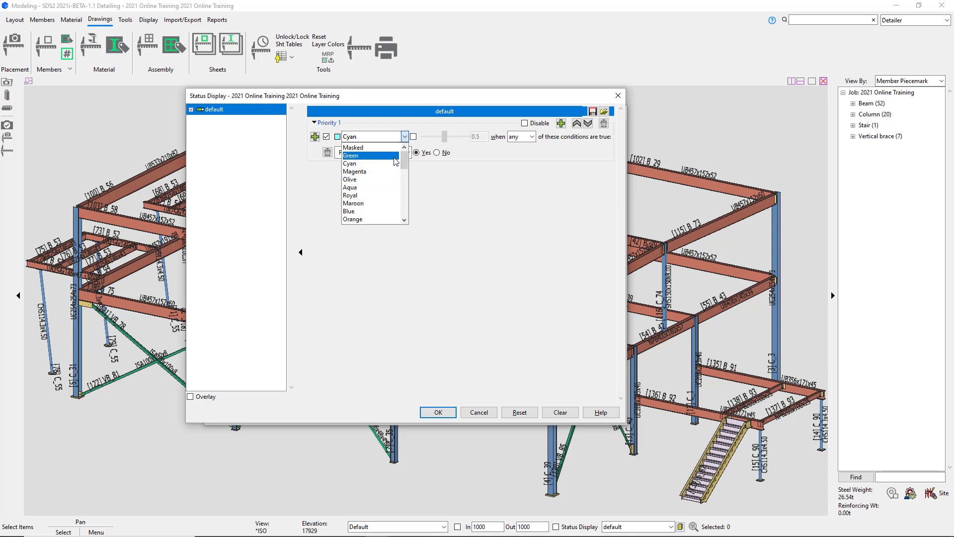
left_click(376, 155)
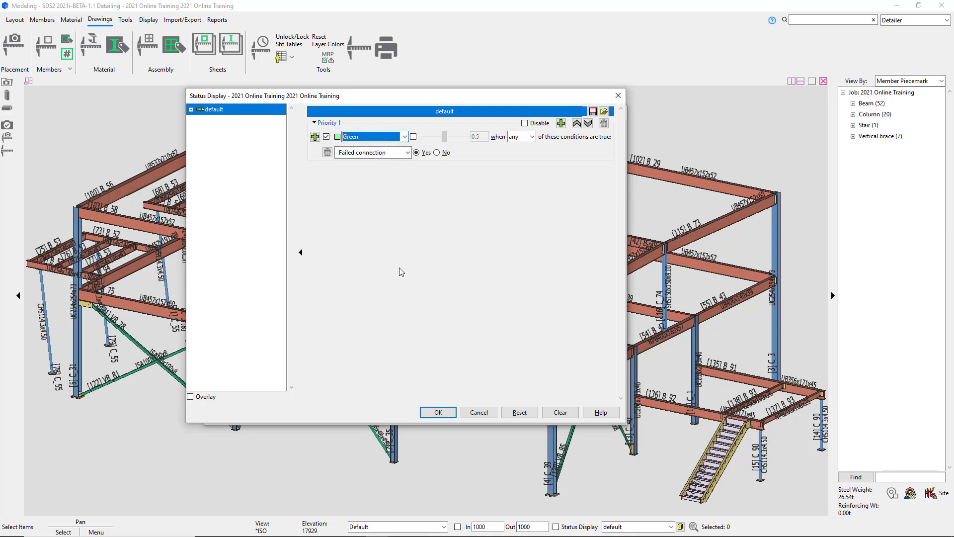
left_click(407, 154)
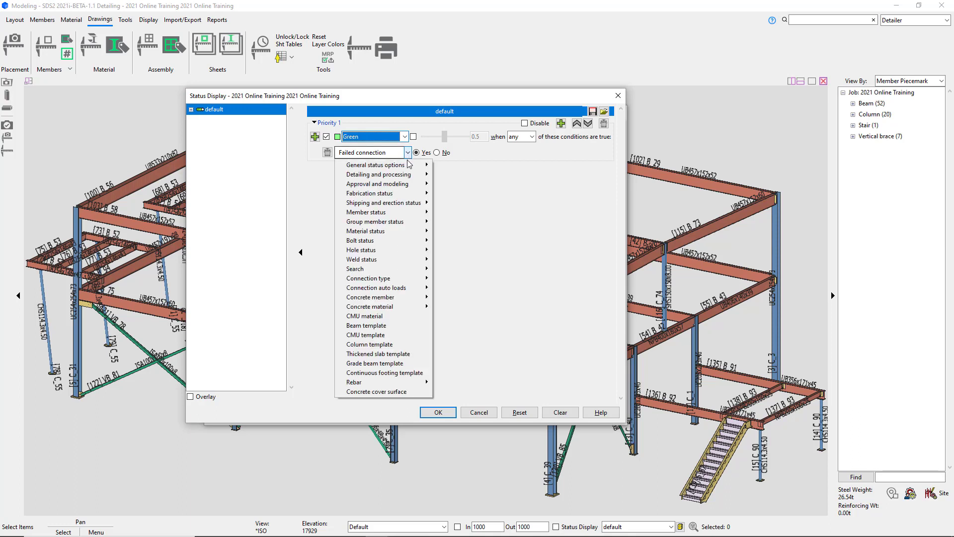
mouse_move(387, 169)
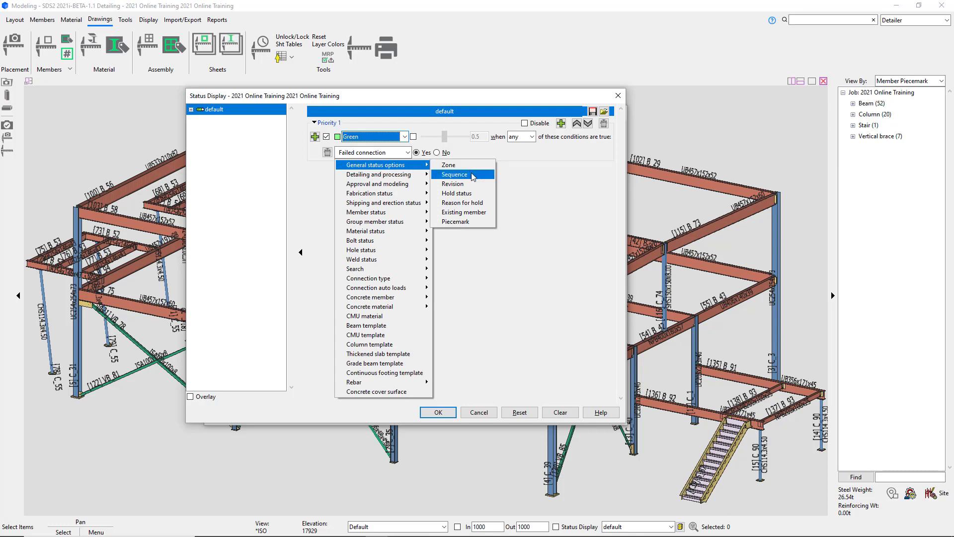
left_click(454, 174)
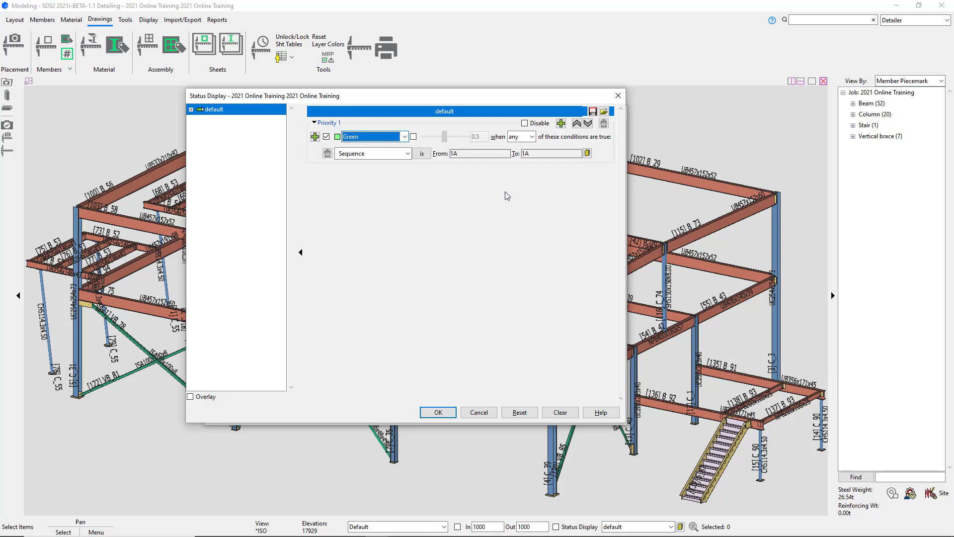
Add three more priority rules to the status display, copied from Priority 1.
left_click(561, 125)
left_click(561, 125)
left_click(561, 126)
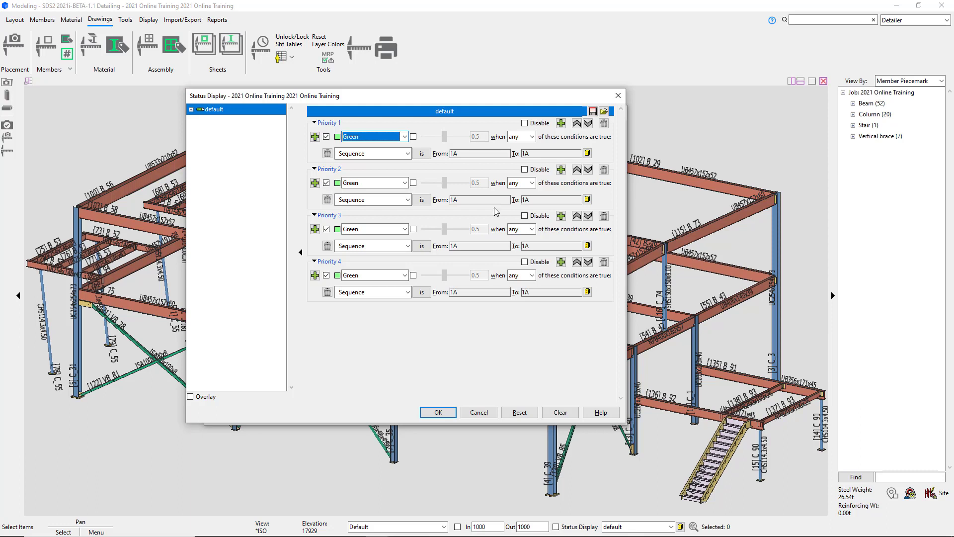
Set the Priority 2 rule to colour sequence 2A Cyan.
left_click(404, 183)
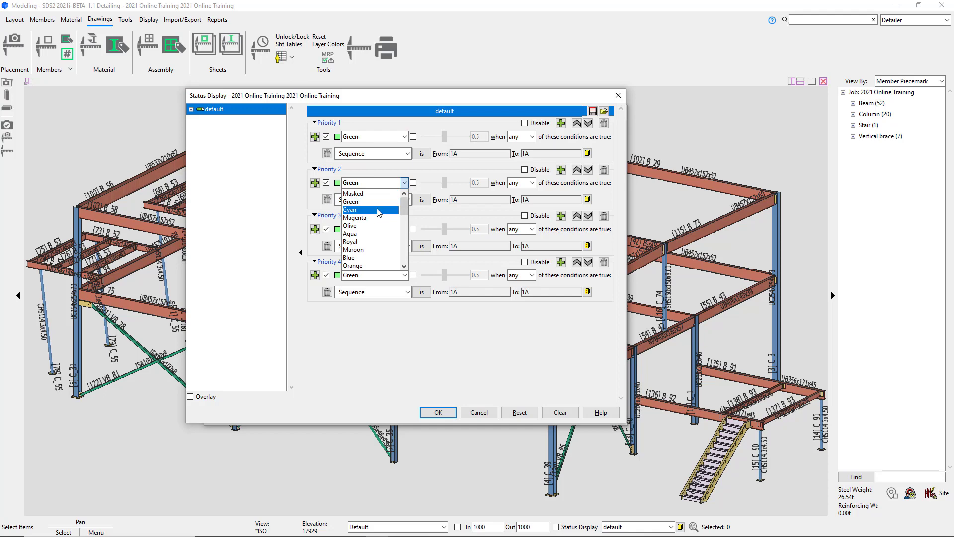
left_click(380, 210)
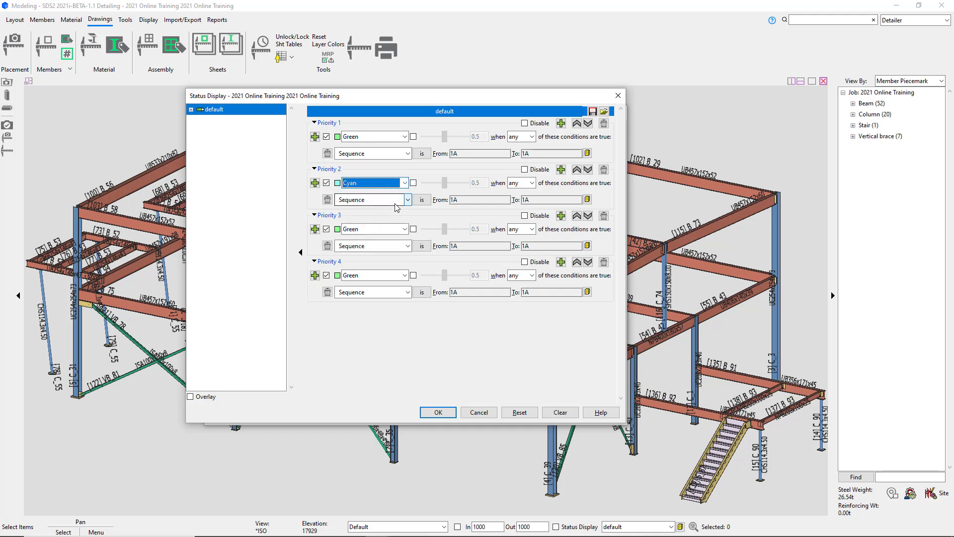
left_click(587, 199)
left_click(367, 214)
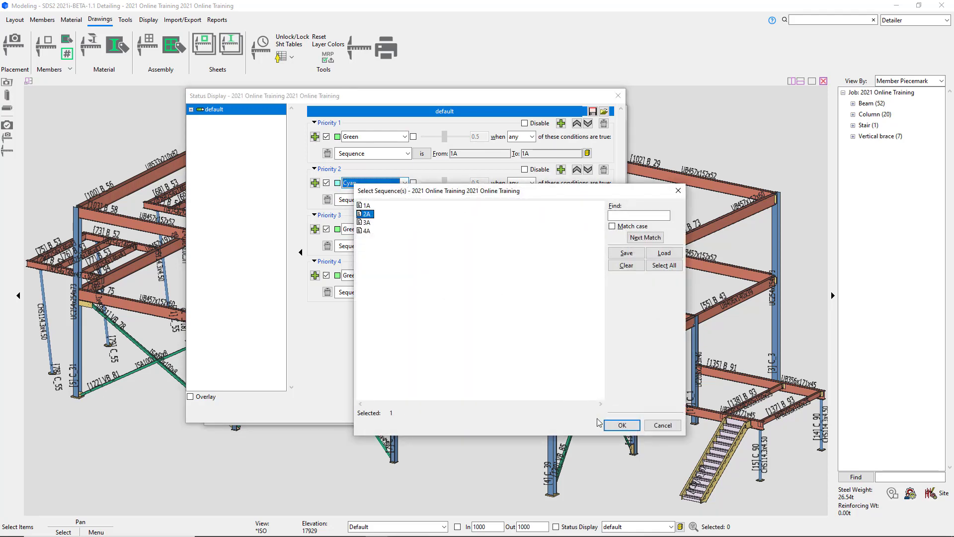
left_click(620, 425)
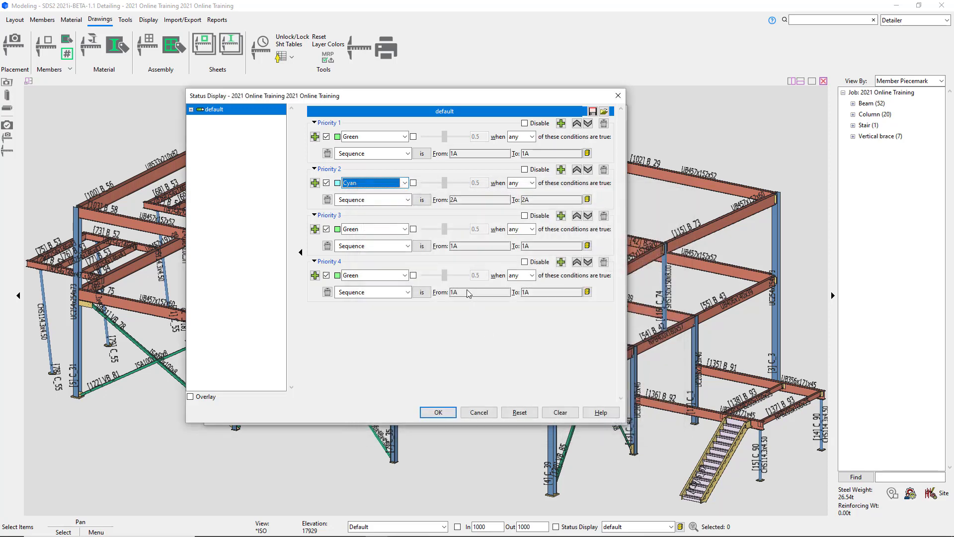
Set the Priority 3 status rule to colour sequence 3A members Magenta.
left_click(405, 229)
left_click(396, 256)
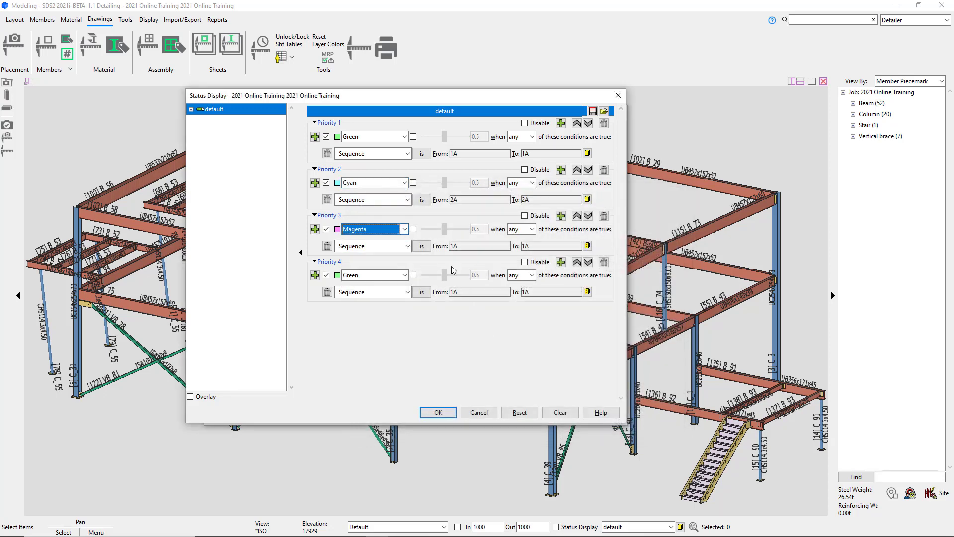
left_click(587, 246)
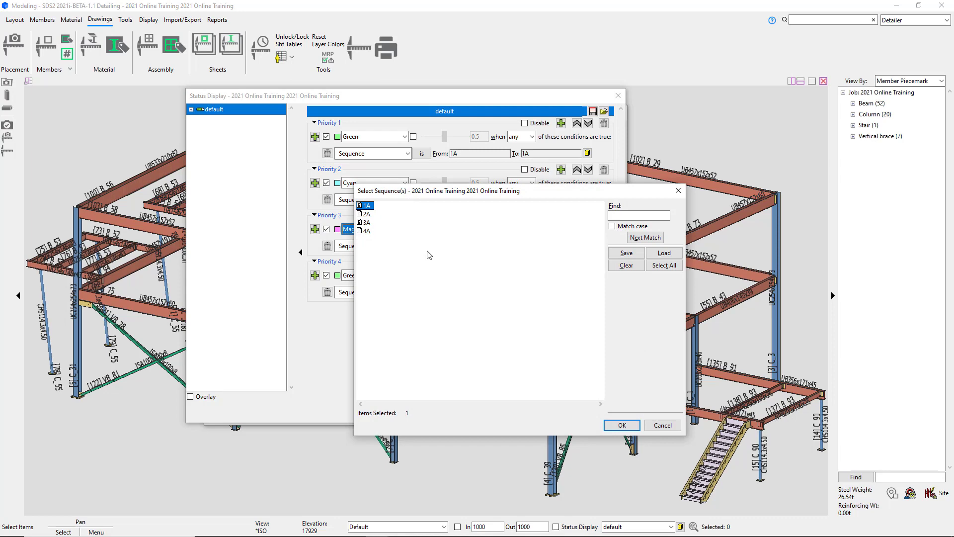
left_click(368, 222)
left_click(621, 425)
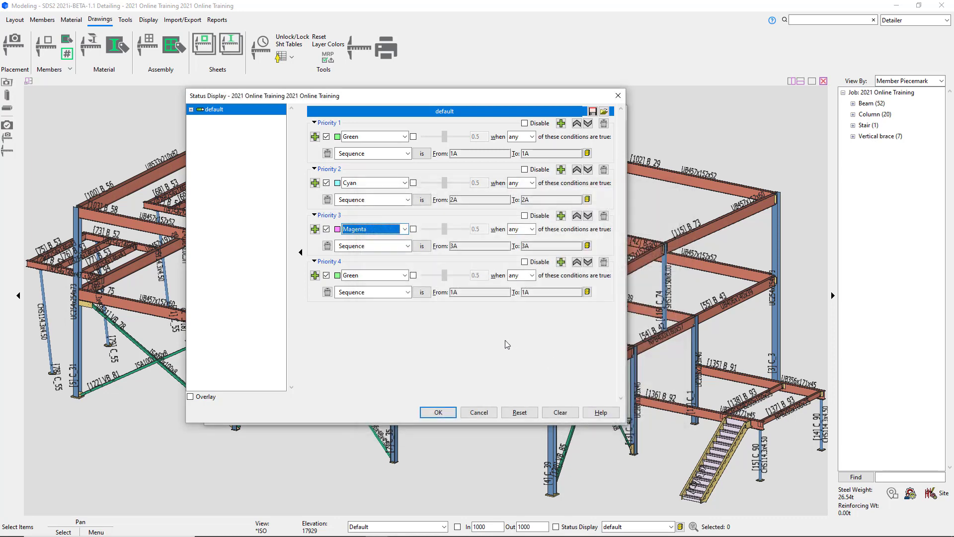
Set the Priority 4 rule to colour sequence 4A Orange and accept the status display definition.
left_click(404, 275)
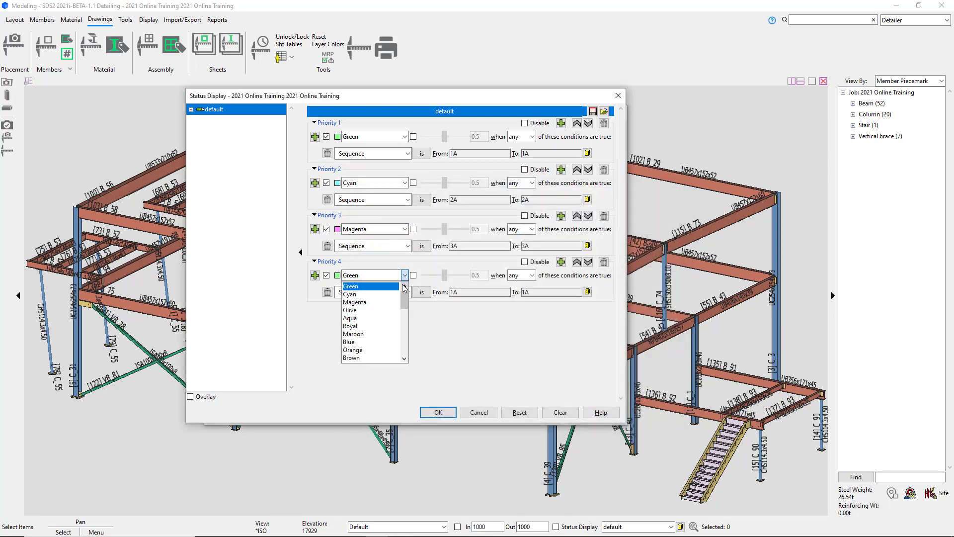
left_click(382, 350)
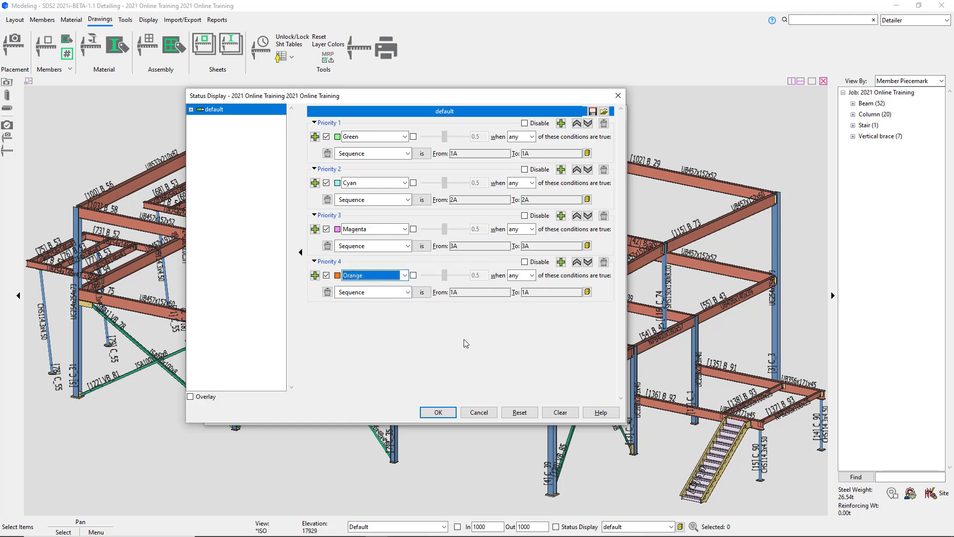
left_click(587, 292)
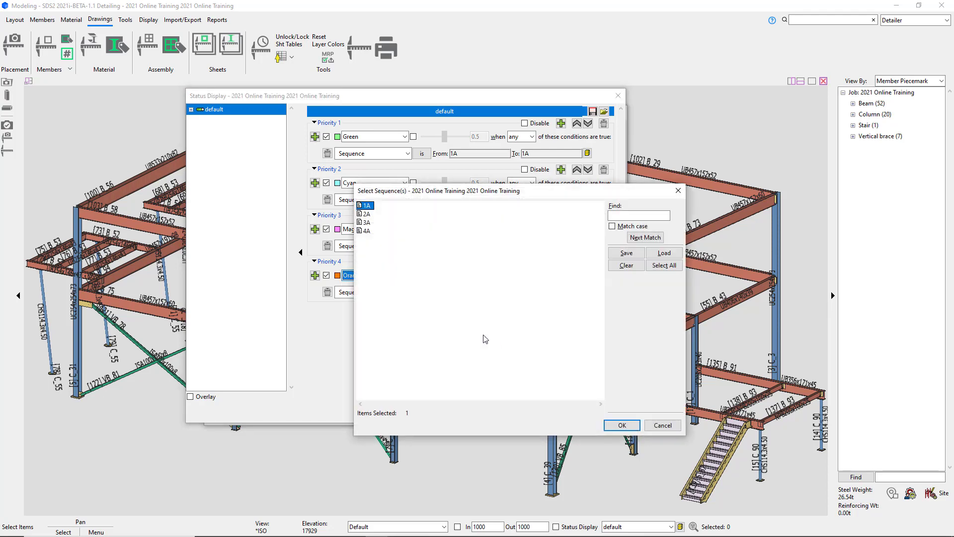
left_click(367, 231)
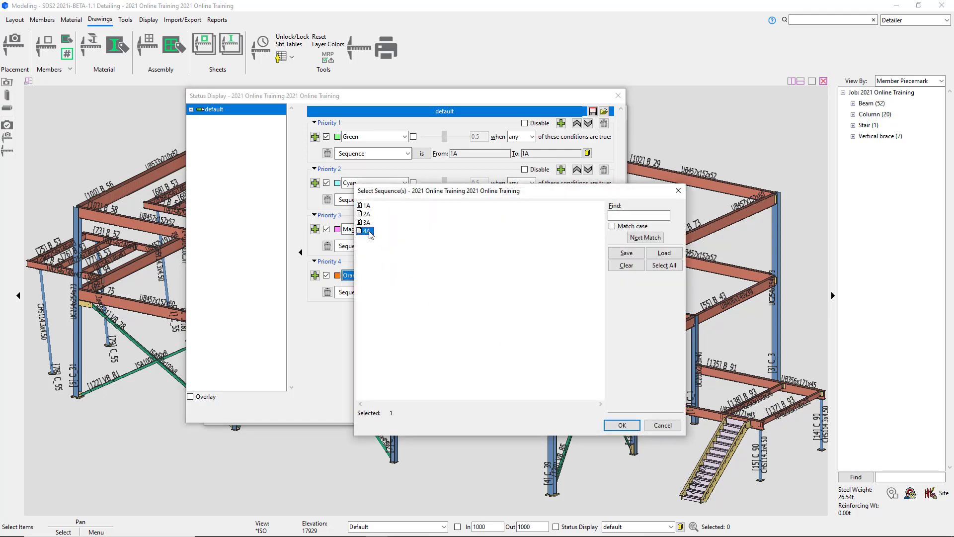
left_click(622, 426)
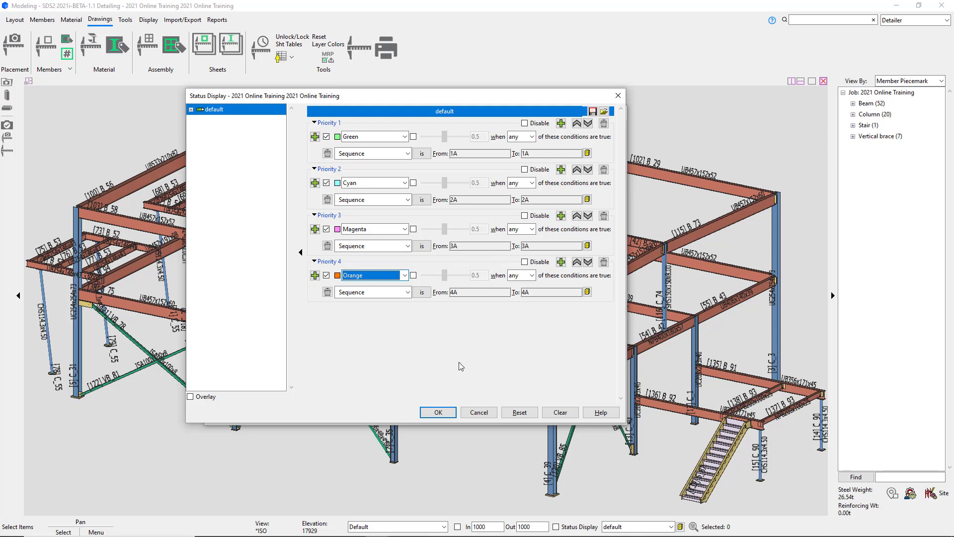
left_click(444, 413)
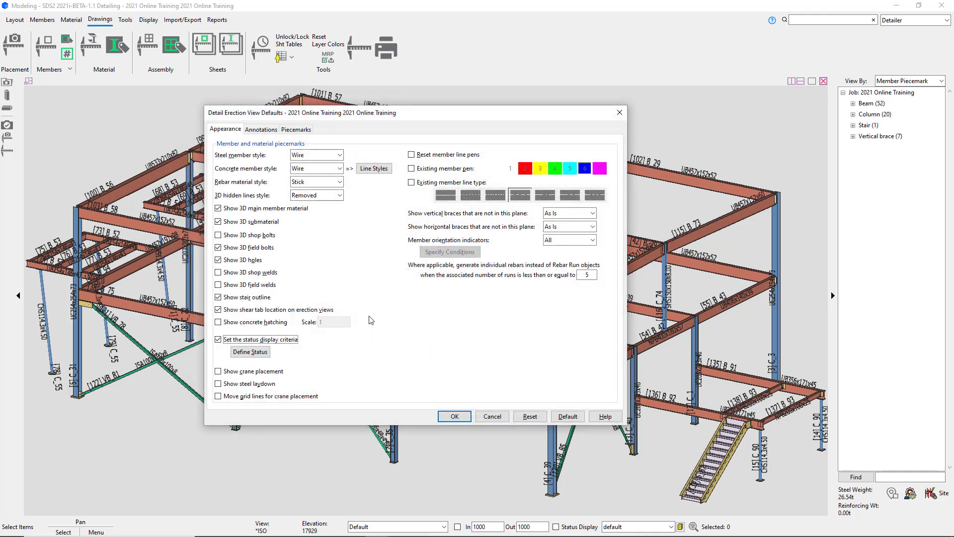
Check the annotation and piecemark options, accept the erection view settings, and detail the *ISO view.
left_click(262, 132)
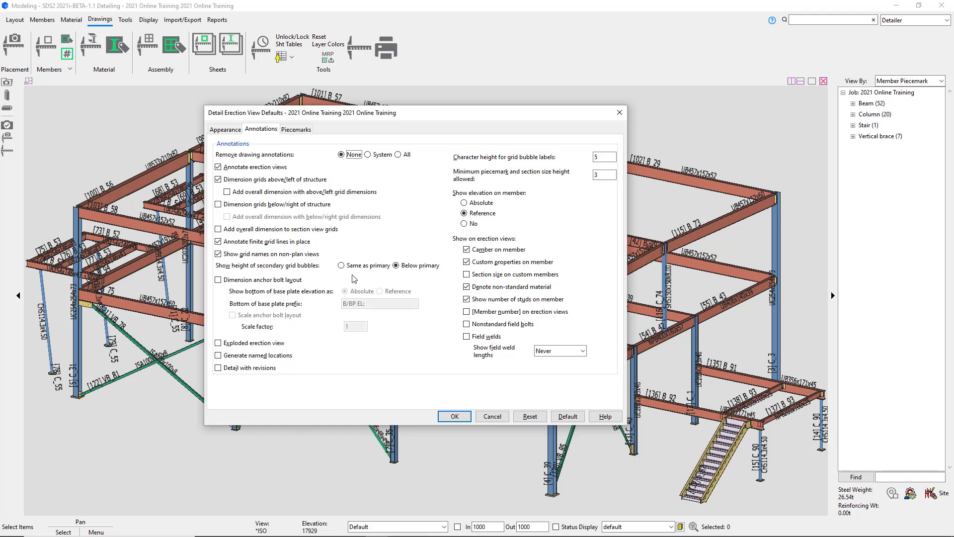
left_click(297, 130)
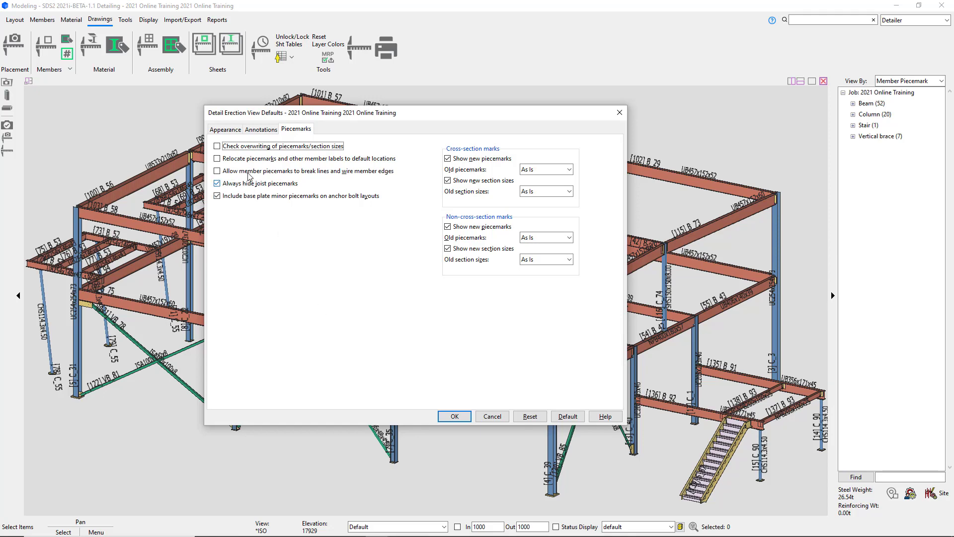
left_click(230, 130)
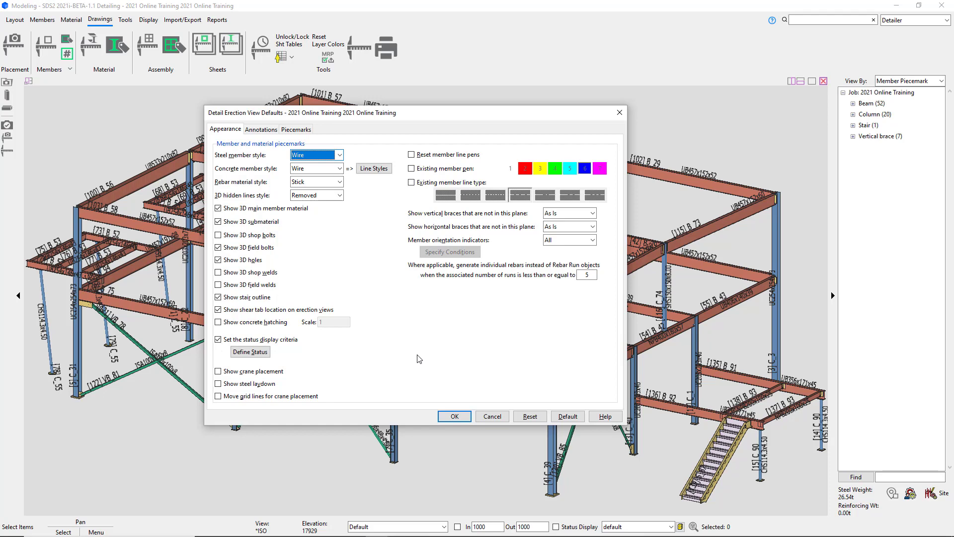
left_click(454, 418)
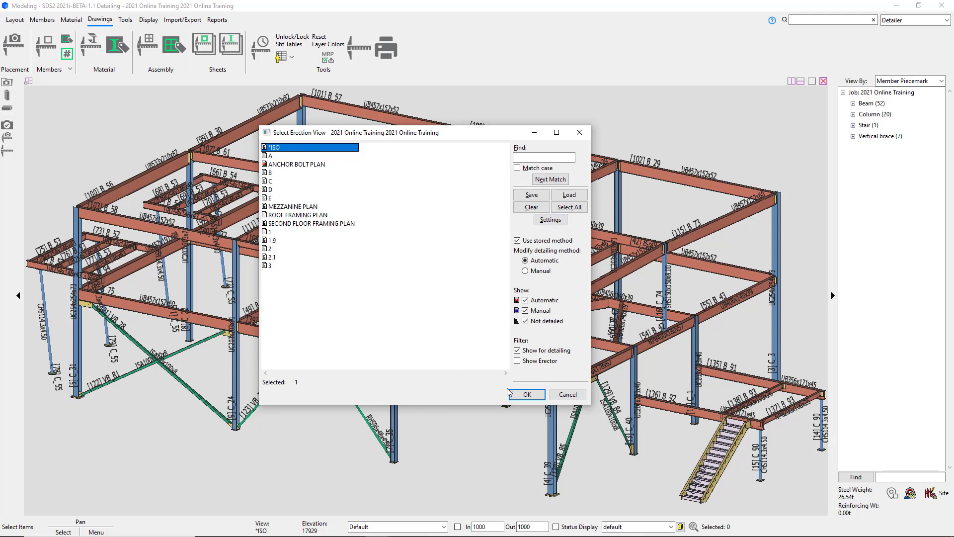
left_click(527, 394)
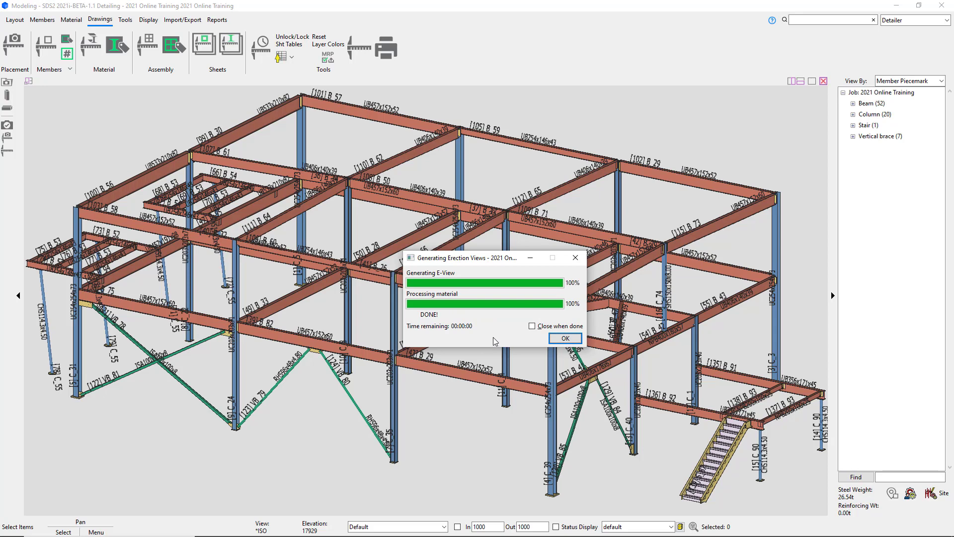
left_click(565, 338)
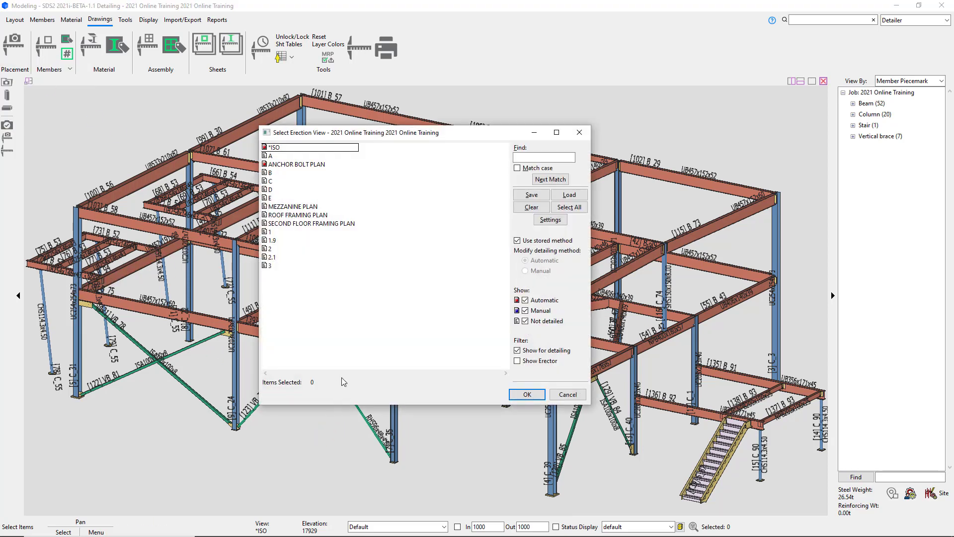
Review the appearance, annotation and piecemark settings for erection view A, and leave without detailing it.
left_click(286, 157)
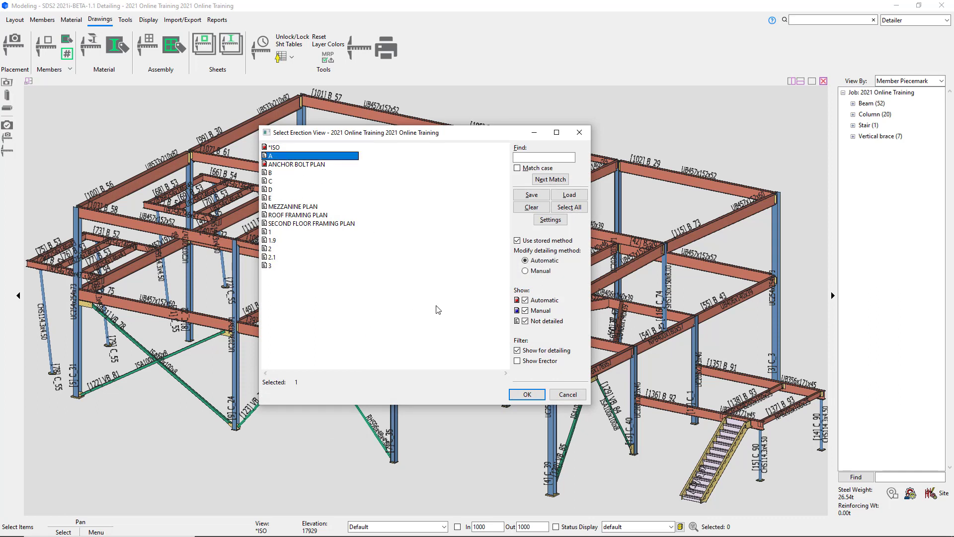
left_click(550, 220)
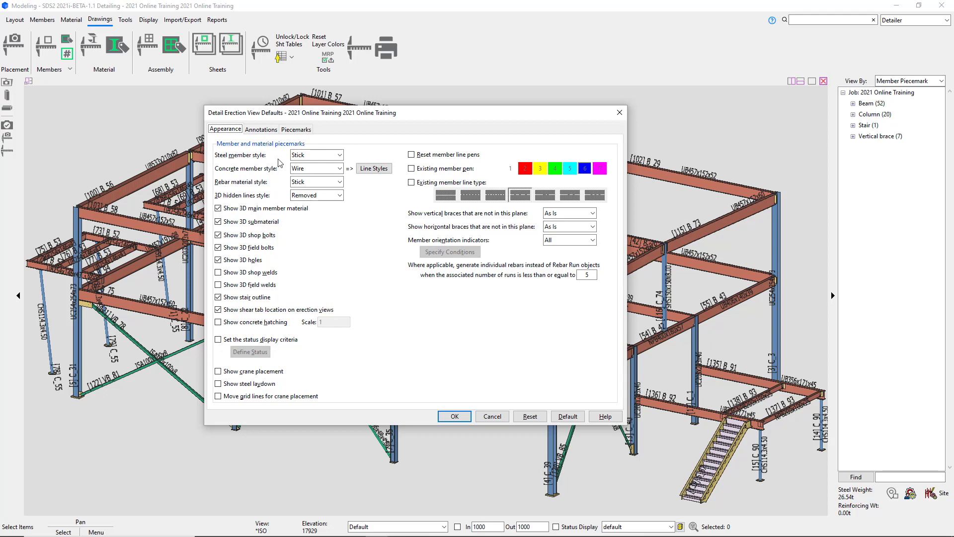
left_click(267, 131)
left_click(292, 131)
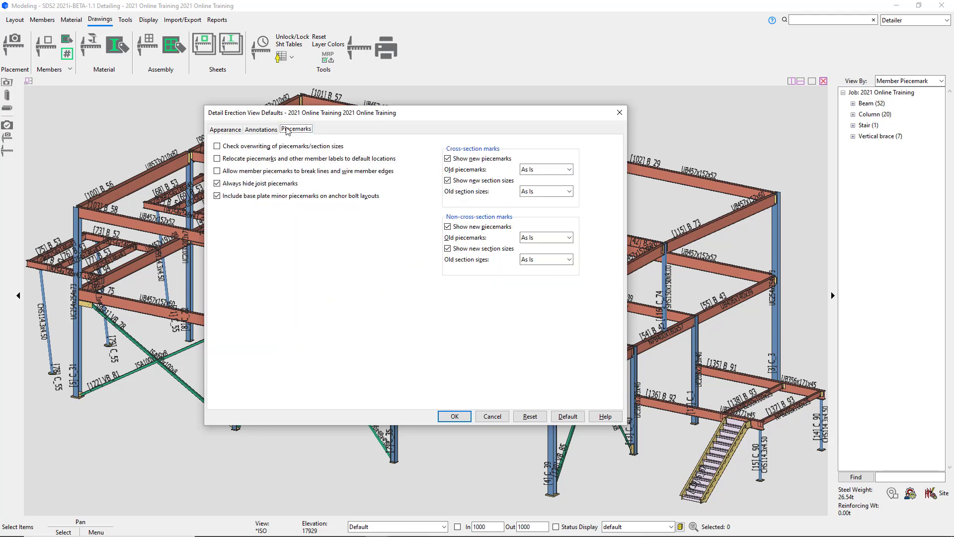
left_click(263, 130)
left_click(234, 135)
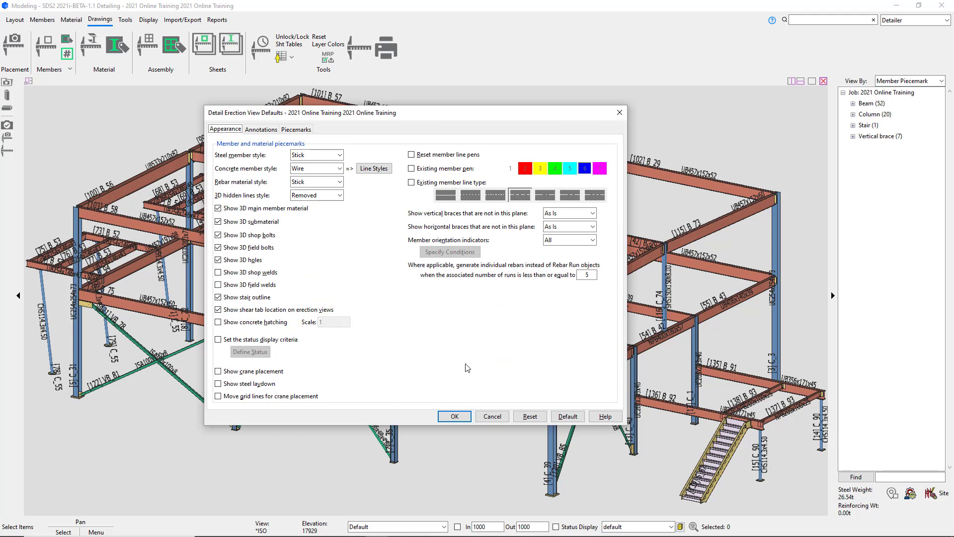
left_click(491, 417)
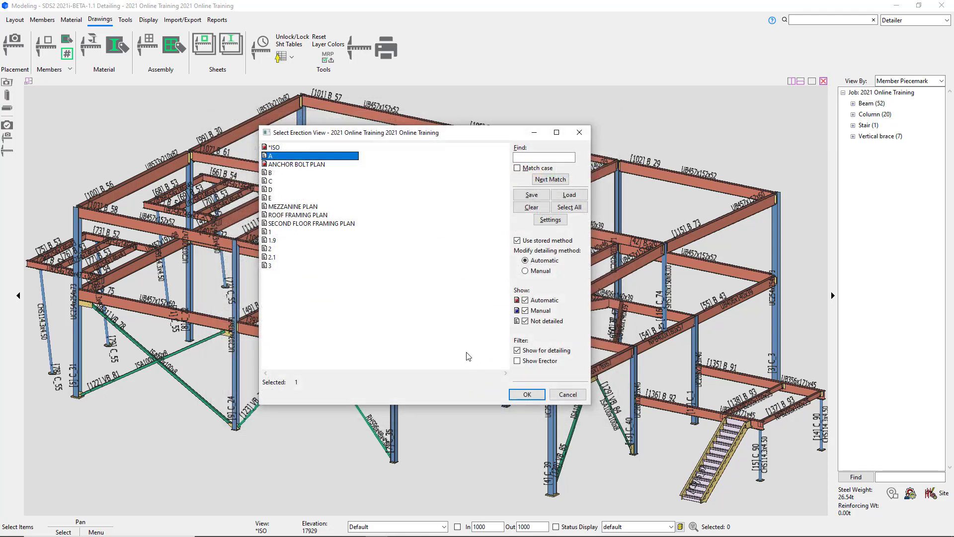
left_click(555, 395)
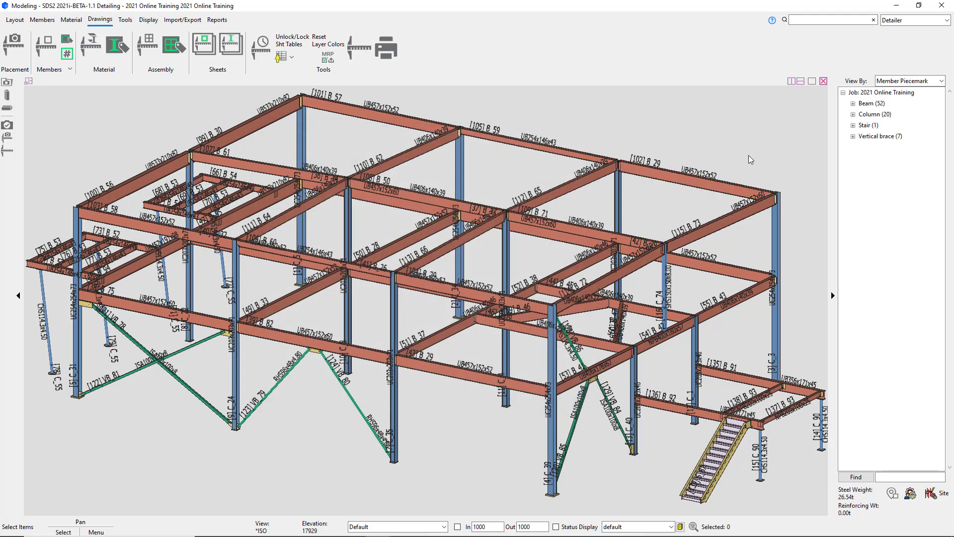
Switch to the SDS2 Home window and open the fabricator's Detail Erection View Defaults from the detailing project settings.
left_click(897, 6)
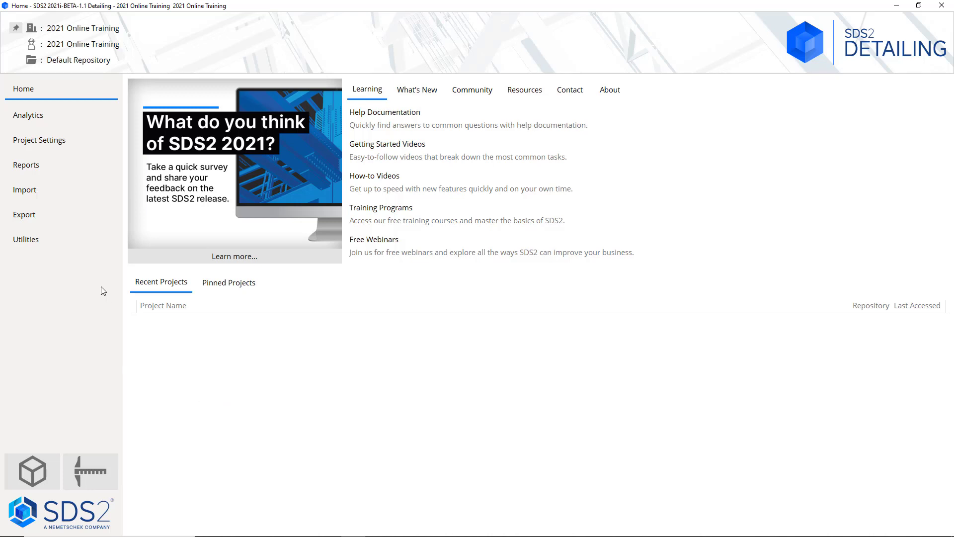
left_click(73, 142)
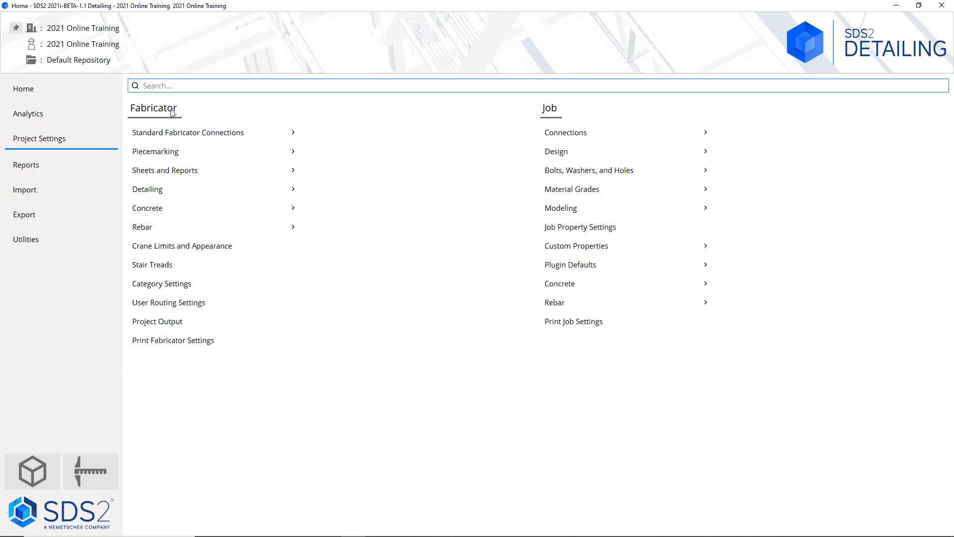
left_click(218, 188)
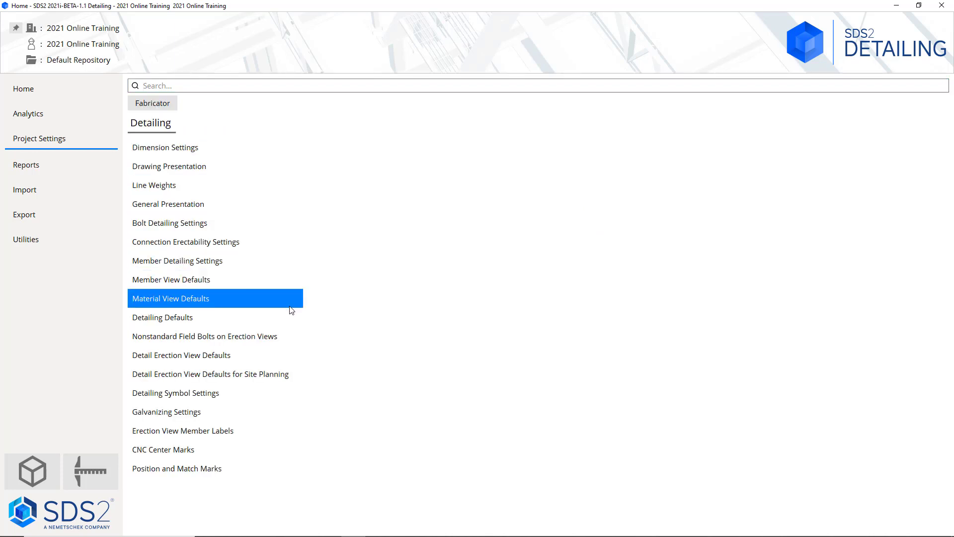
left_click(252, 355)
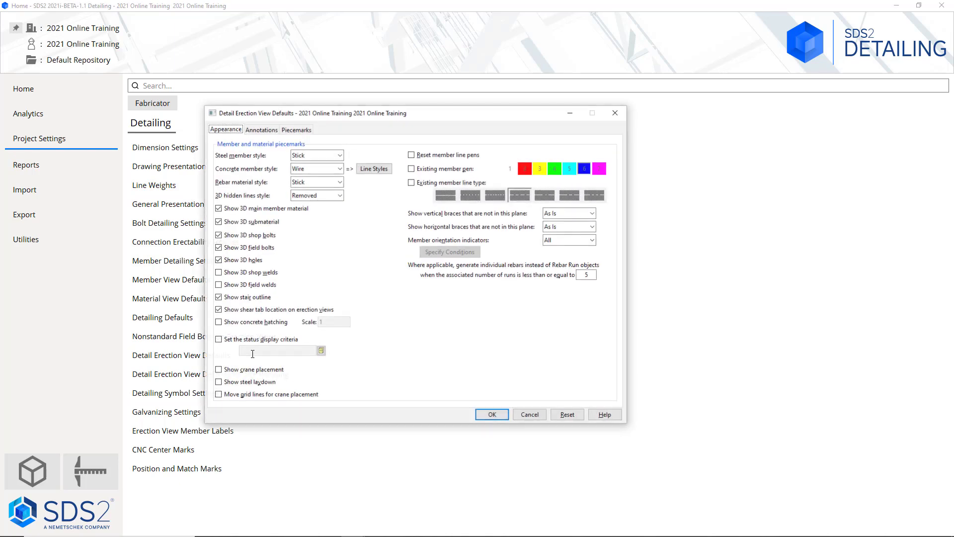
left_click_drag(450, 114, 582, 116)
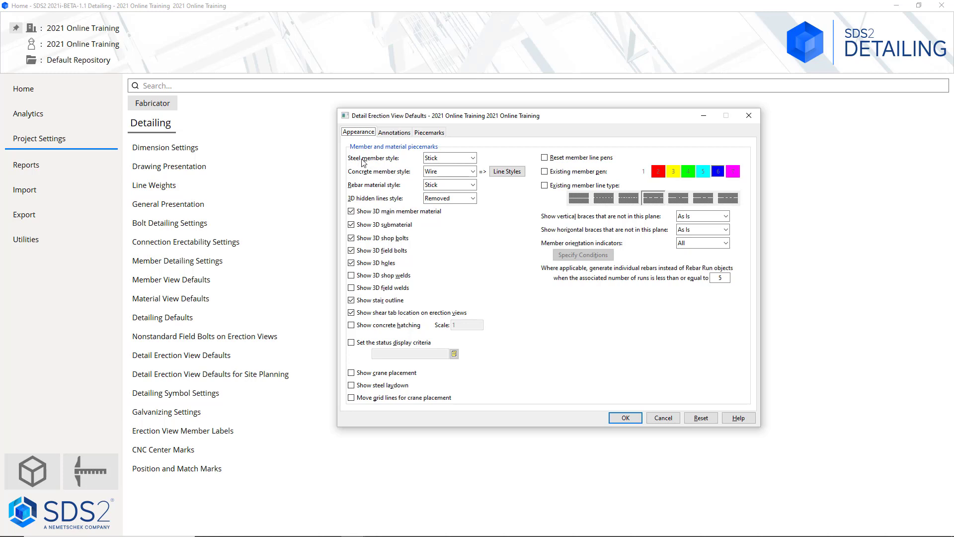
Examine the default steel member style choices and the annotation and piecemark defaults, and close them without changes.
left_click(455, 160)
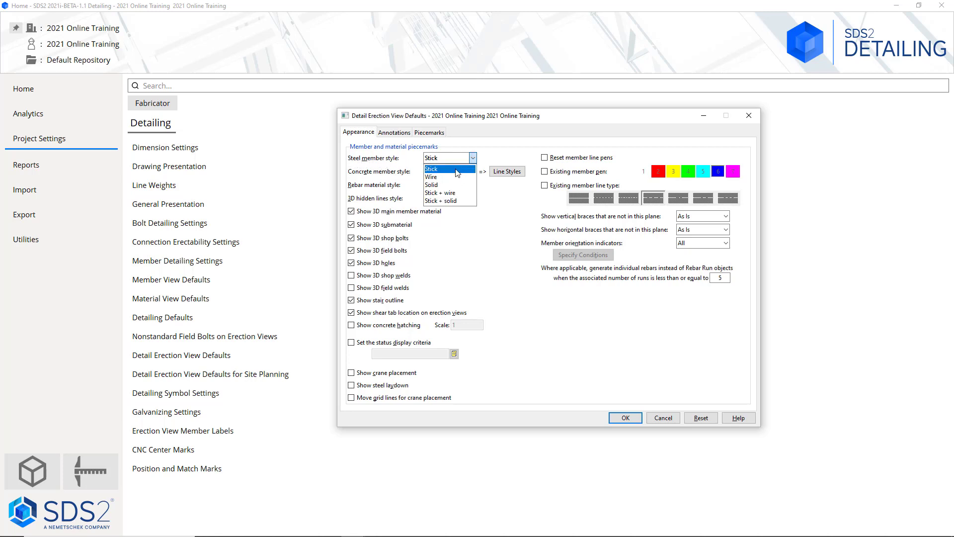
left_click(500, 159)
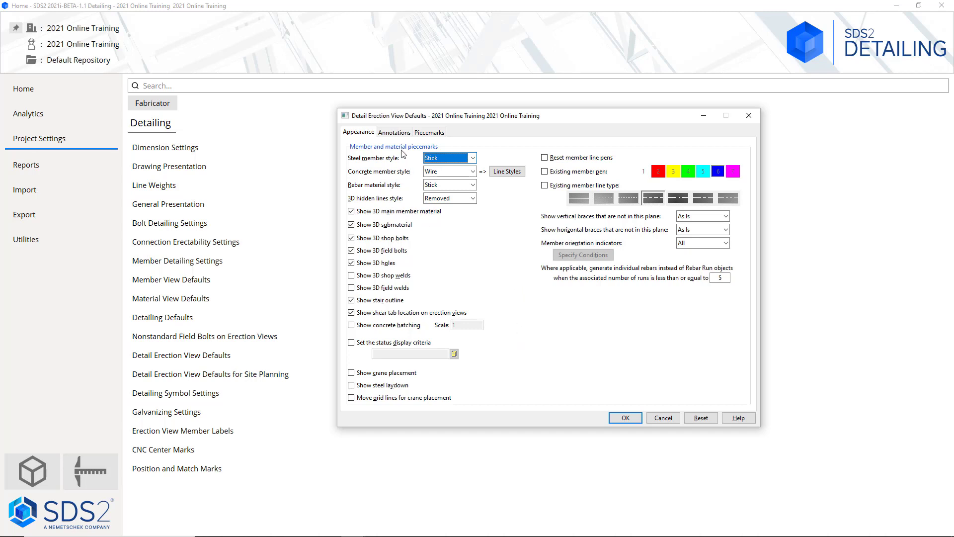
left_click(396, 133)
left_click(437, 135)
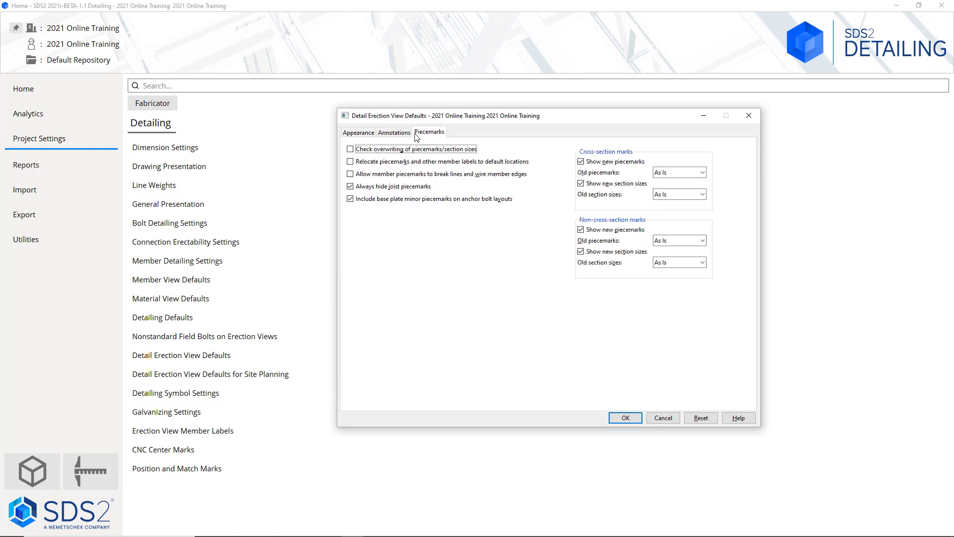
left_click(359, 133)
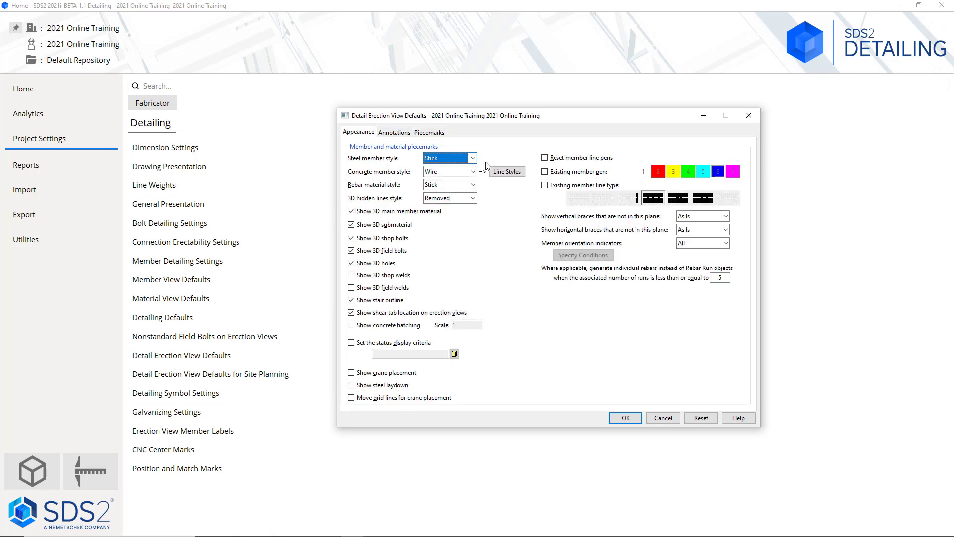
left_click(663, 417)
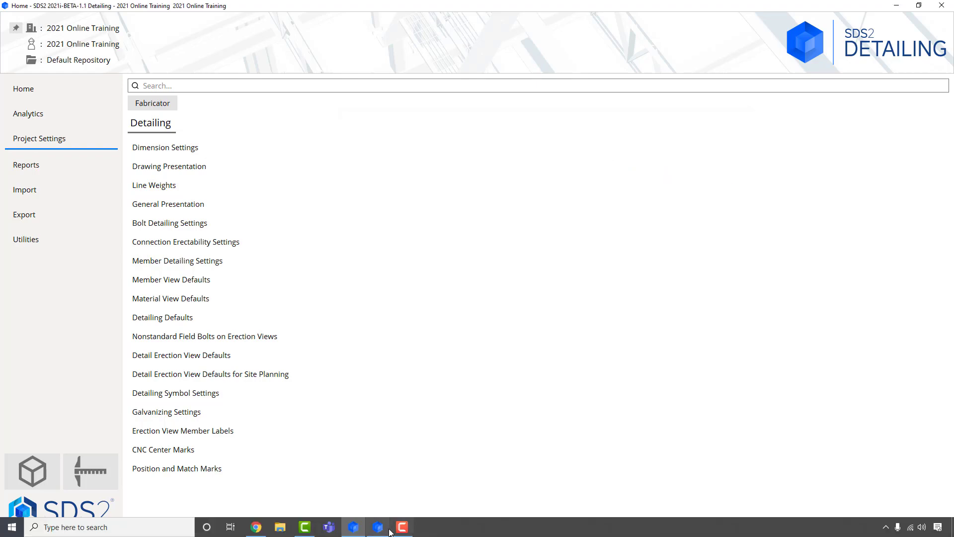
Switch to the Modeling window and start automatic detailing of erection views.
left_click(377, 527)
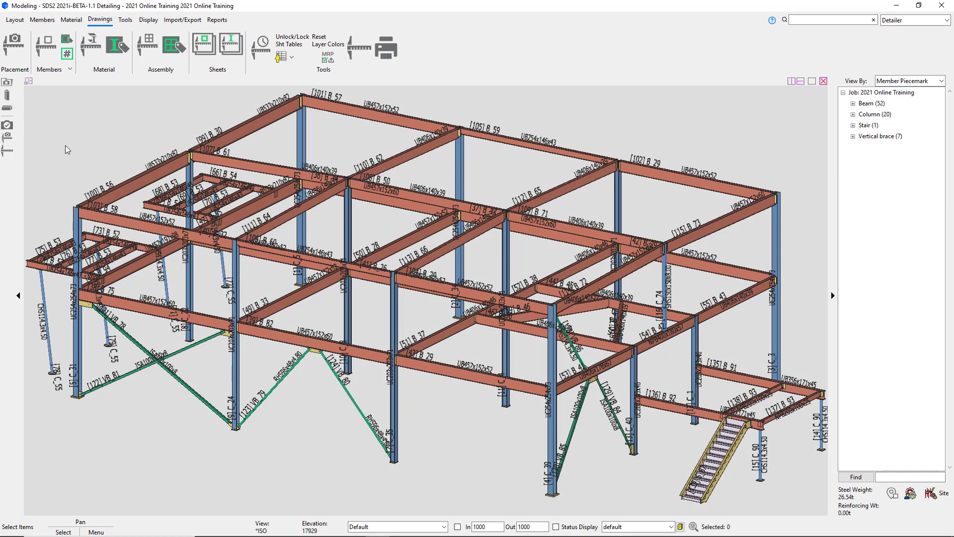
left_click(13, 49)
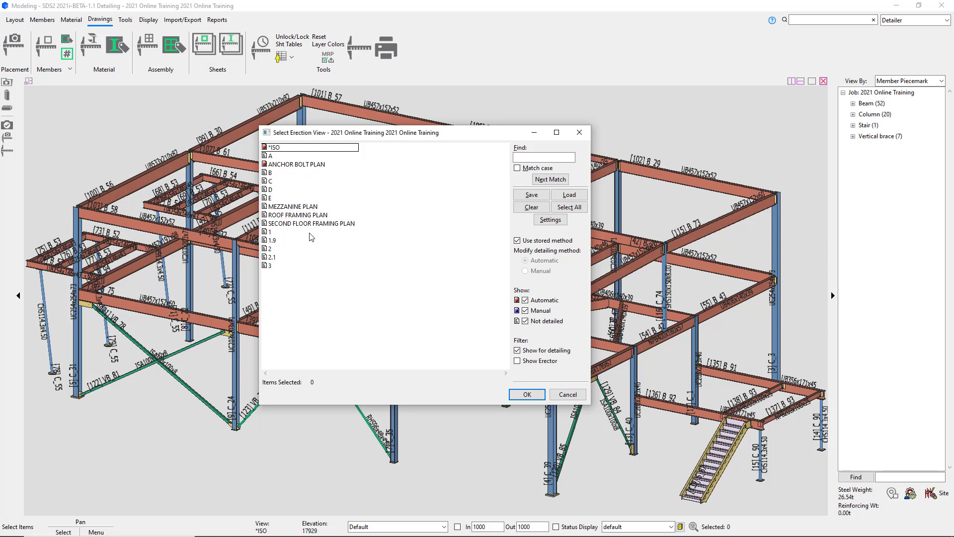
left_click_drag(326, 158, 331, 270)
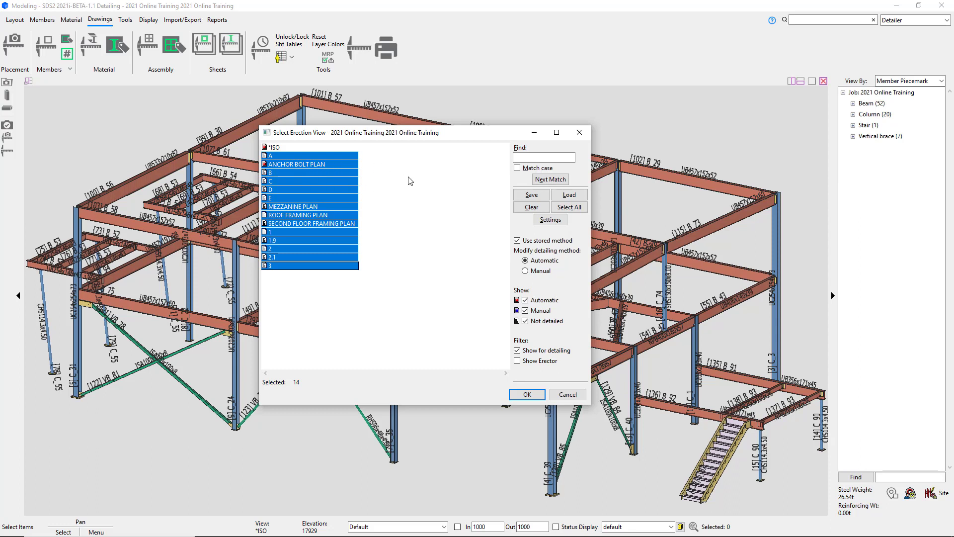
left_click(352, 164, "ctrl")
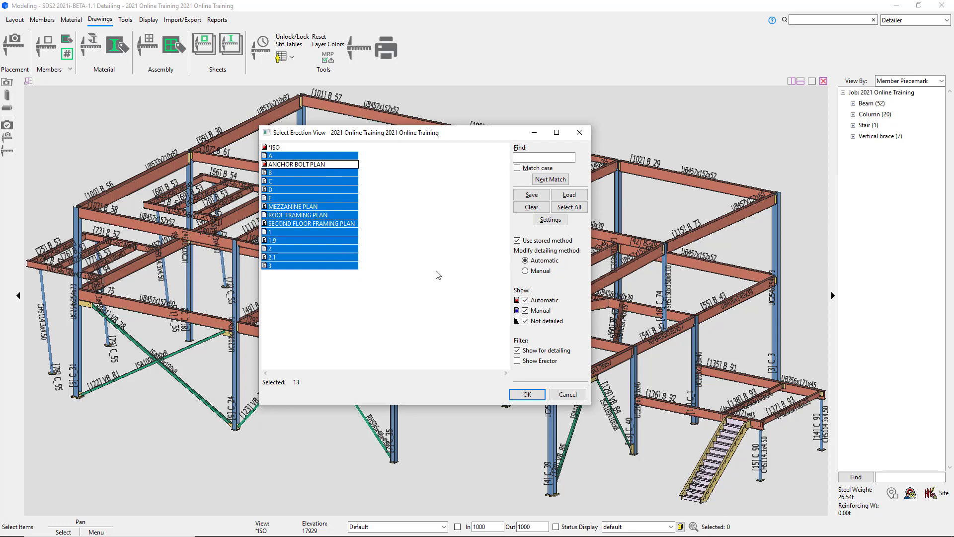
left_click(437, 236)
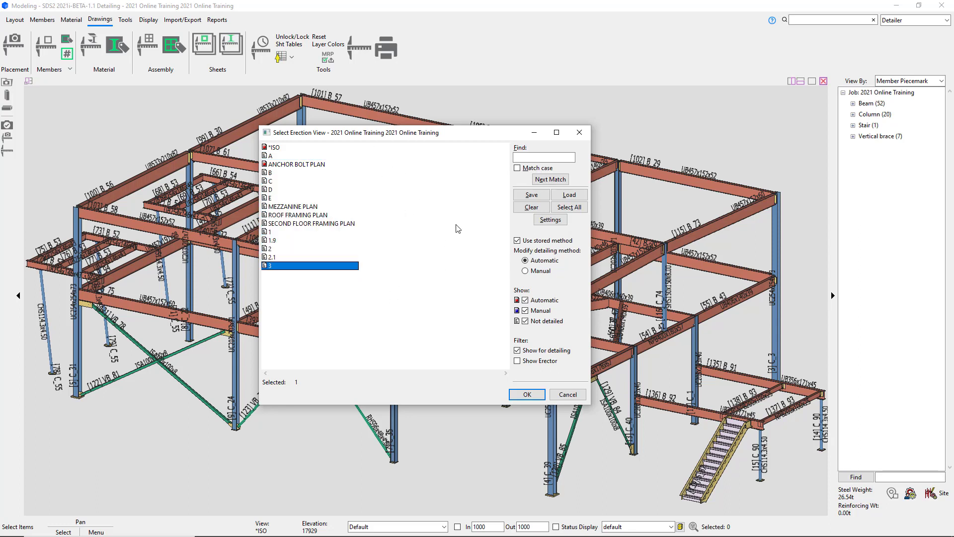
left_click(573, 208)
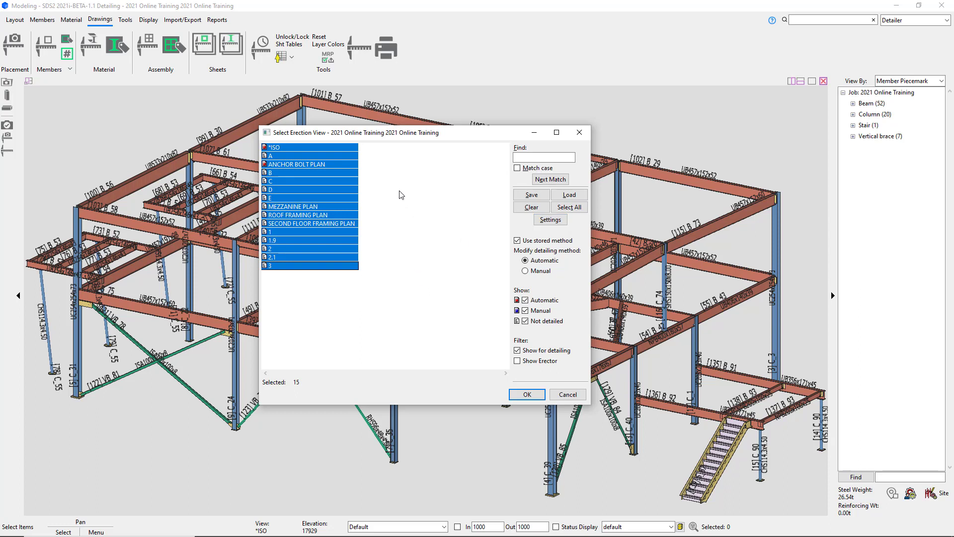
left_click(352, 163, "ctrl")
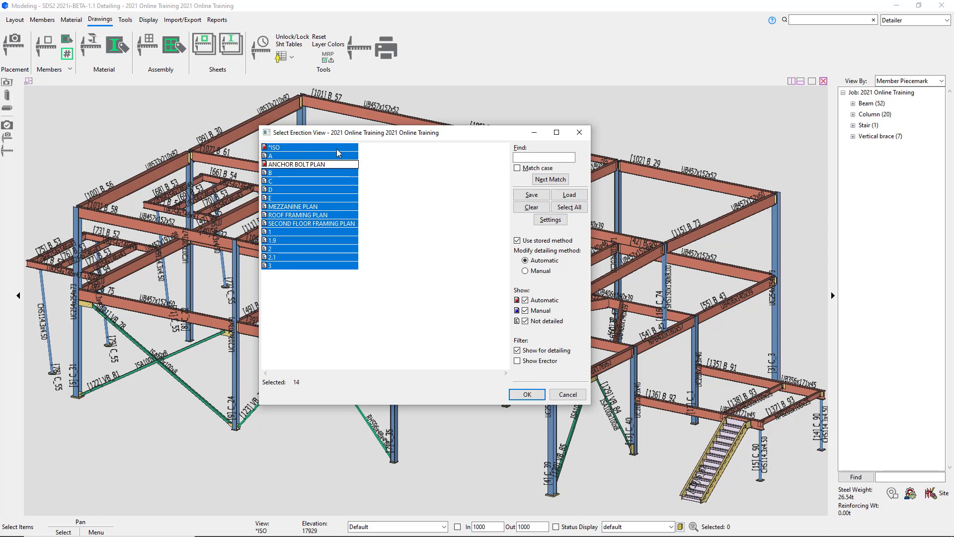
left_click(337, 148, "ctrl")
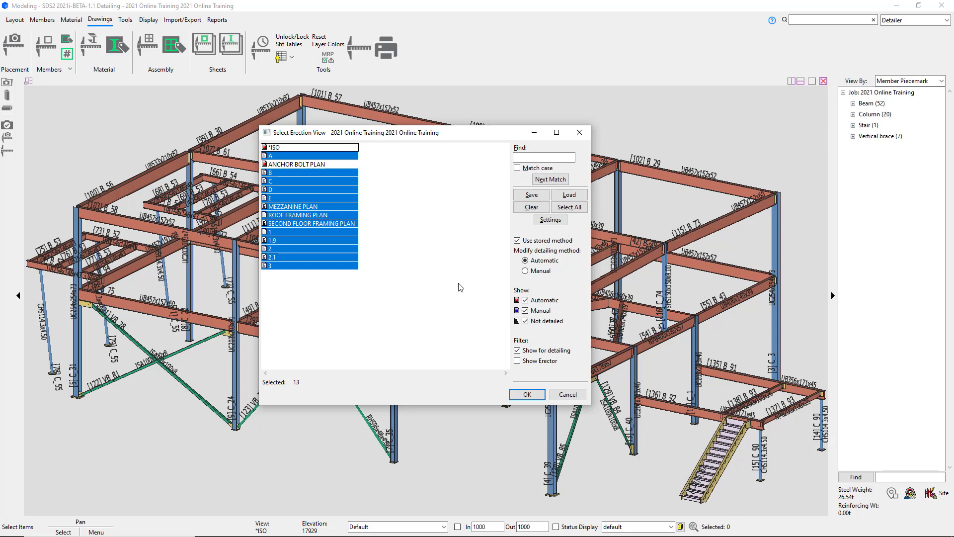
left_click(459, 288)
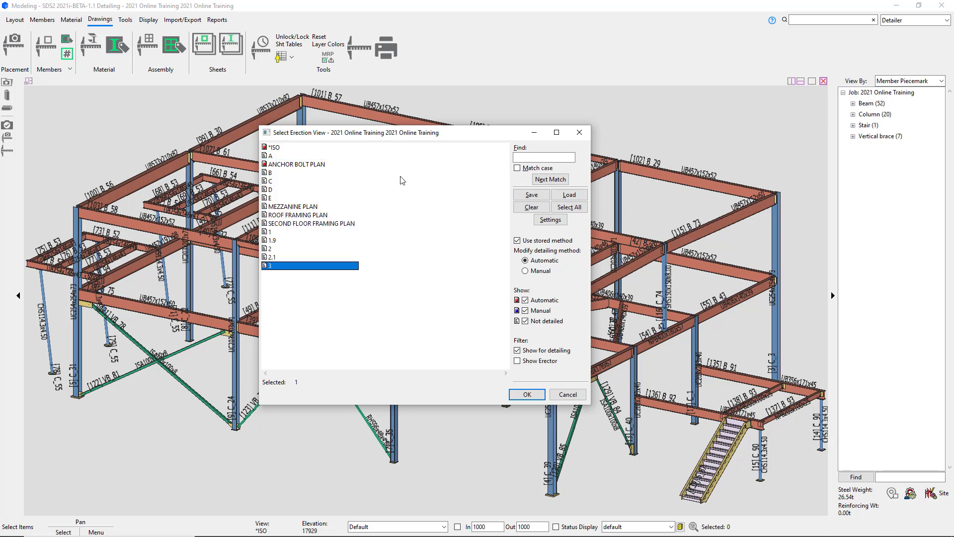
left_click(279, 157)
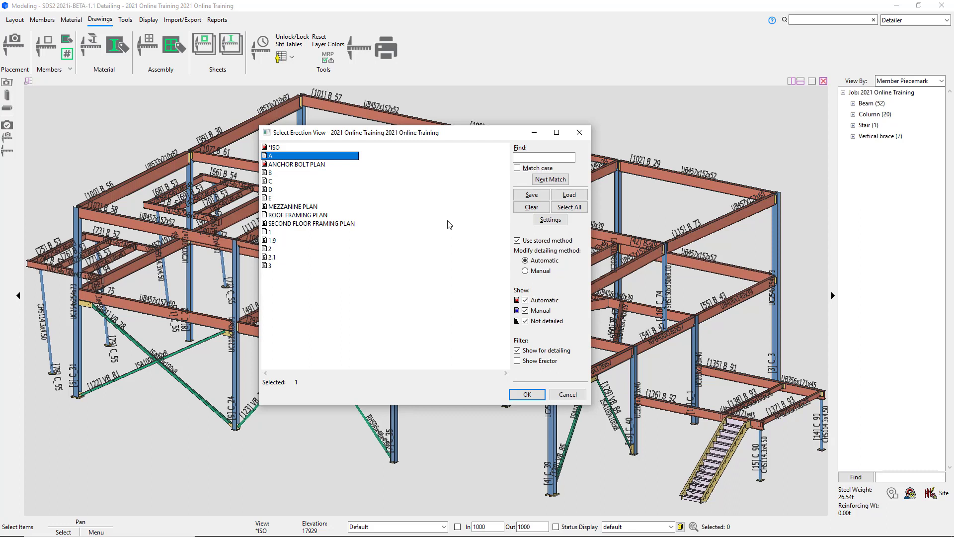
left_click_drag(281, 172, 277, 214, "ctrl")
left_click(277, 215, "ctrl")
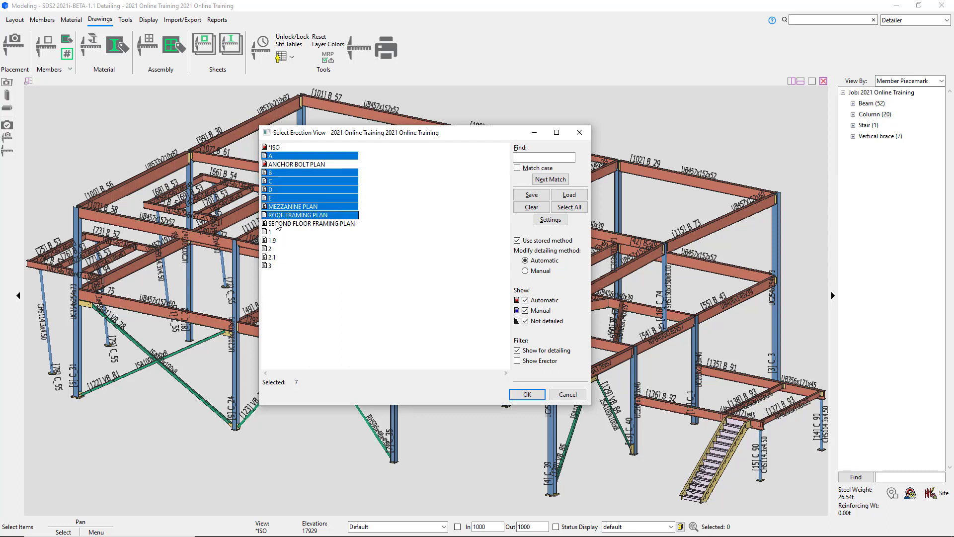
left_click(278, 223, "ctrl")
left_click(278, 240, "ctrl")
left_click(277, 231, "ctrl")
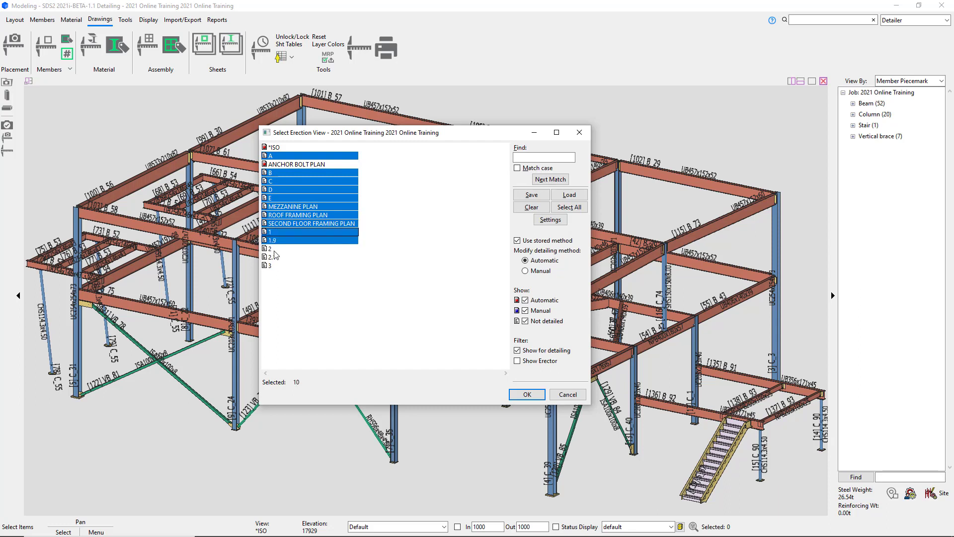
left_click(276, 248, "ctrl")
left_click(276, 257, "ctrl")
left_click(275, 265, "ctrl")
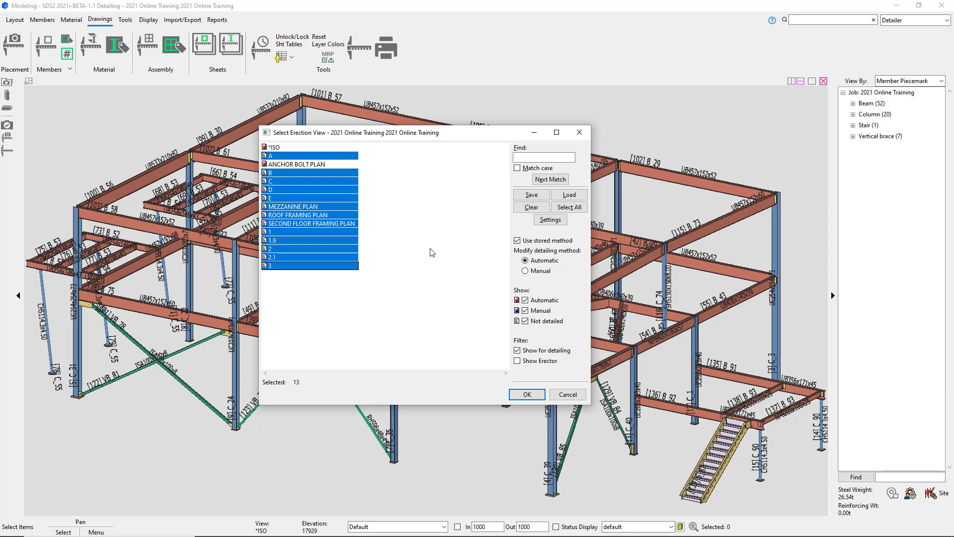
left_click(434, 234)
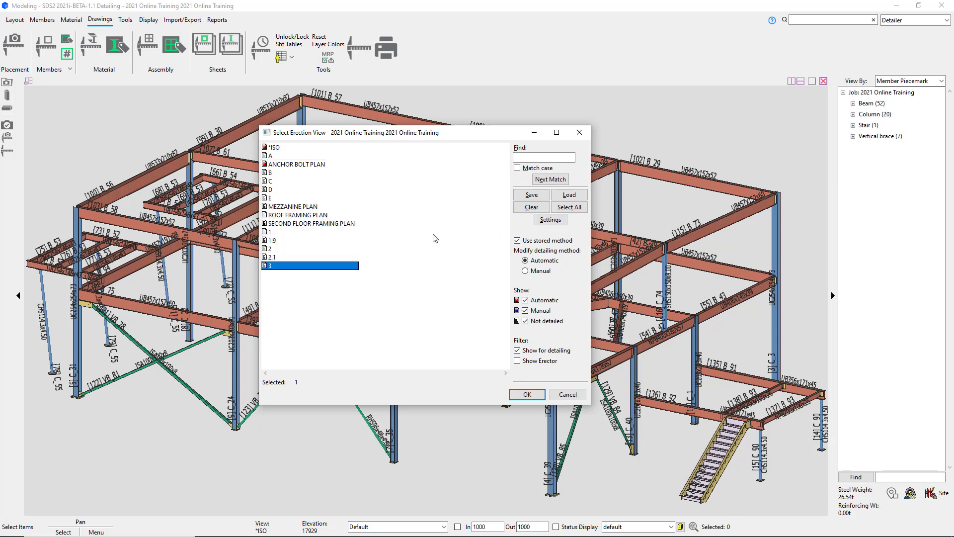
Detail elevation views A, B, C, D and E, keeping Stick as the steel member style.
left_click(279, 156)
left_click(273, 173, "ctrl")
left_click(273, 182, "ctrl")
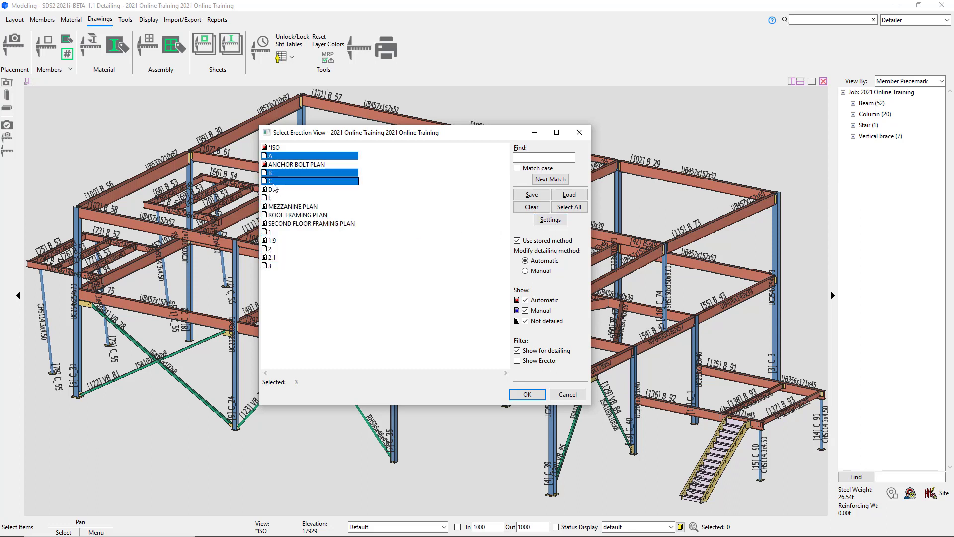
left_click(271, 190, "ctrl")
left_click(272, 200, "ctrl")
left_click(550, 219)
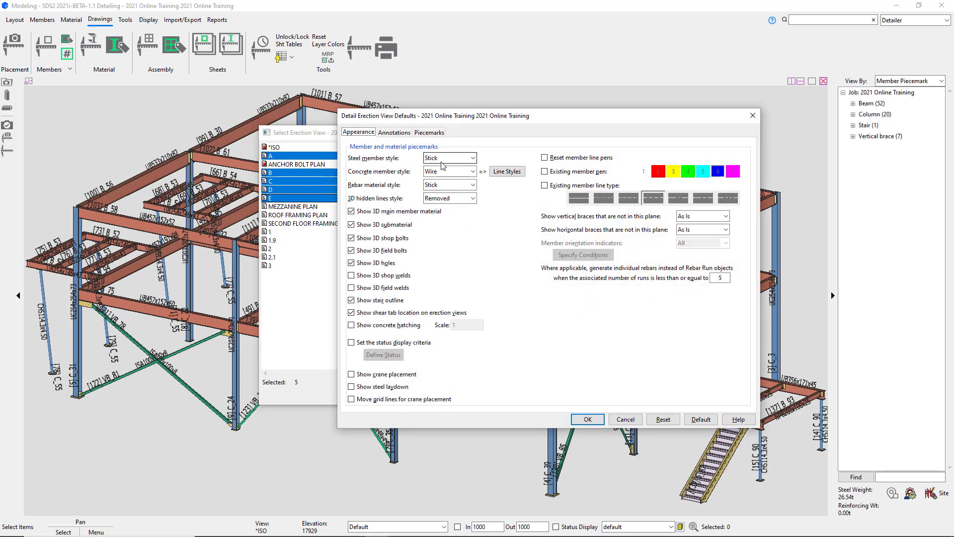
left_click(596, 422)
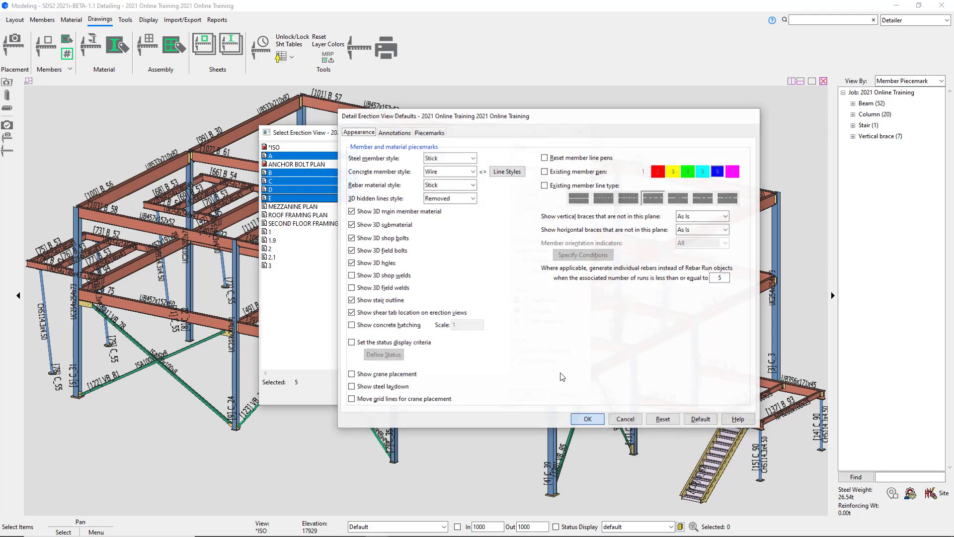
left_click(529, 394)
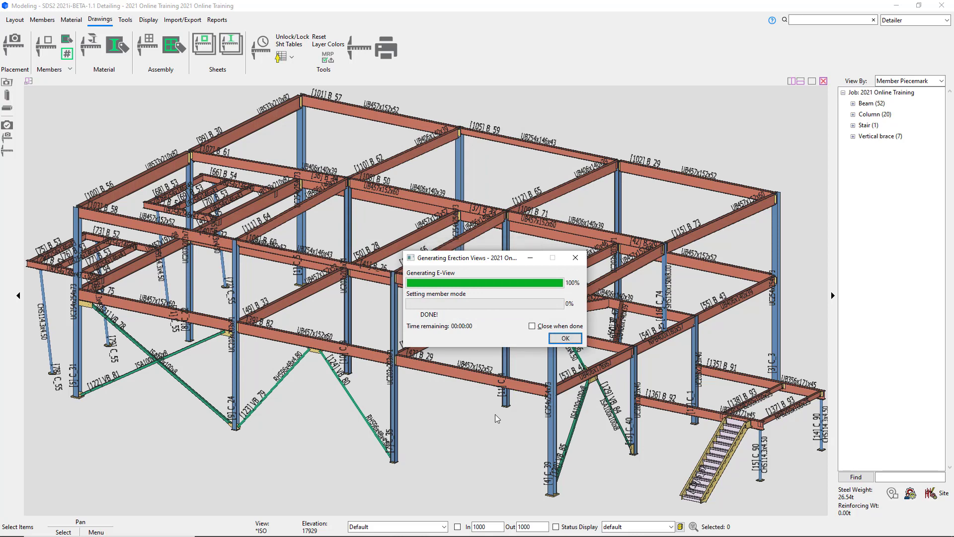
left_click(552, 339)
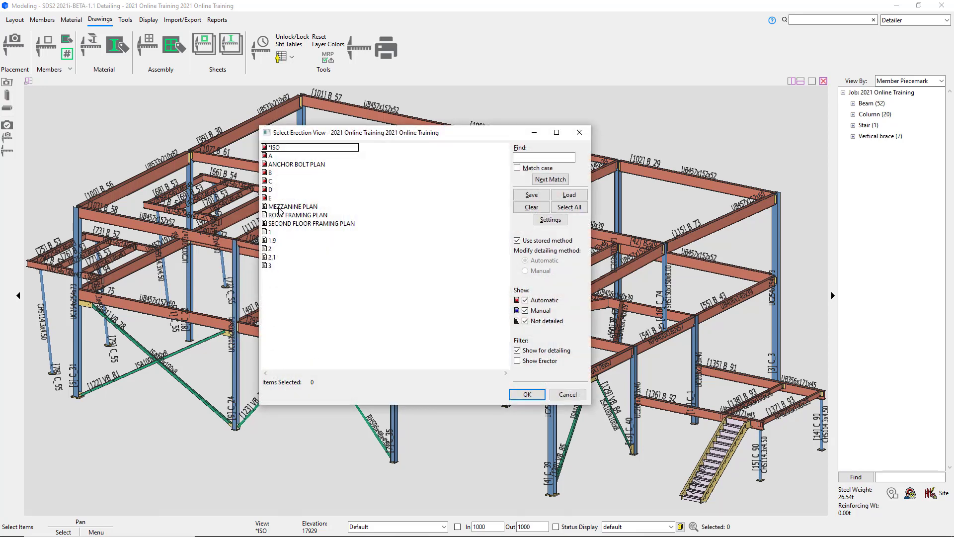
Detail the mezzanine, roof and second floor framing plans and views 1, 1.9, 2, 2.1 and 3 with steel member style Wire.
left_click_drag(278, 211, 279, 267)
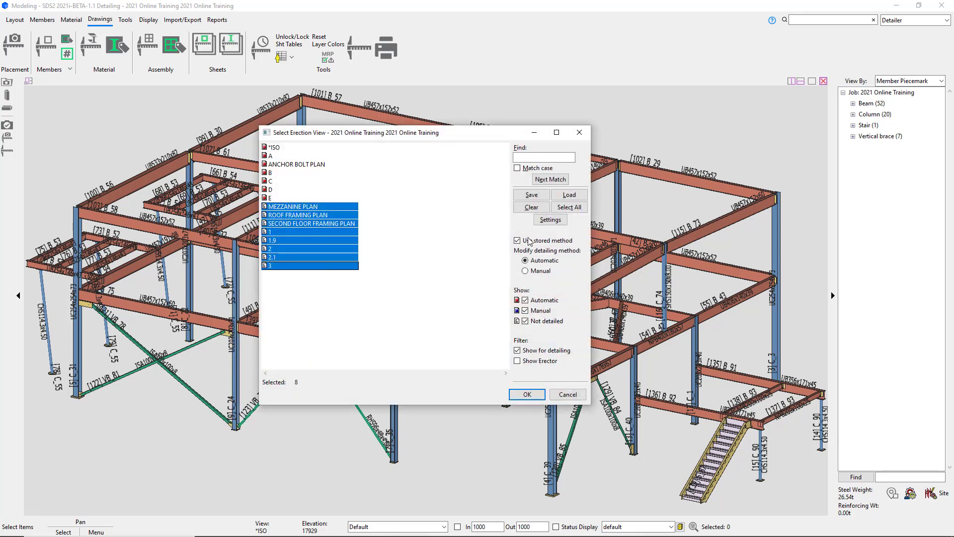
left_click(550, 219)
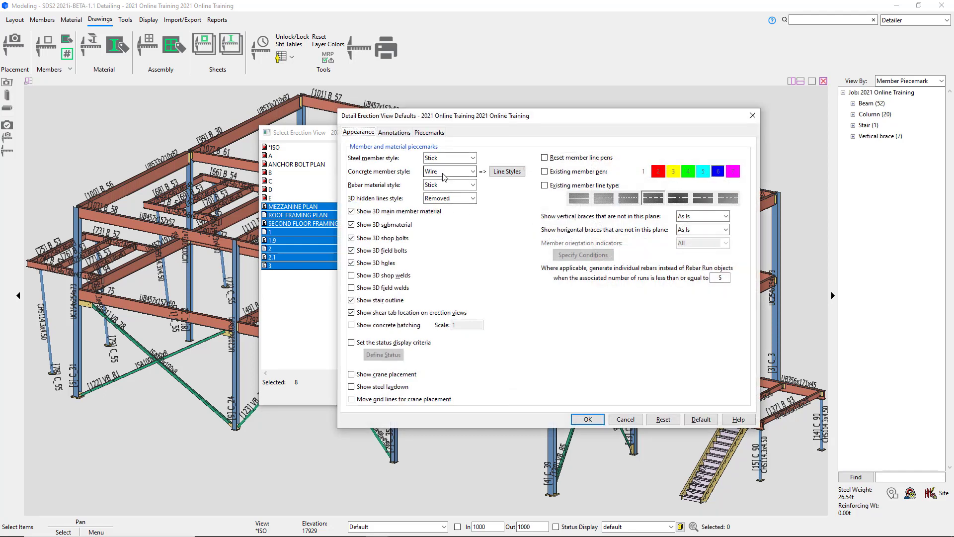
left_click(450, 158)
left_click(444, 171)
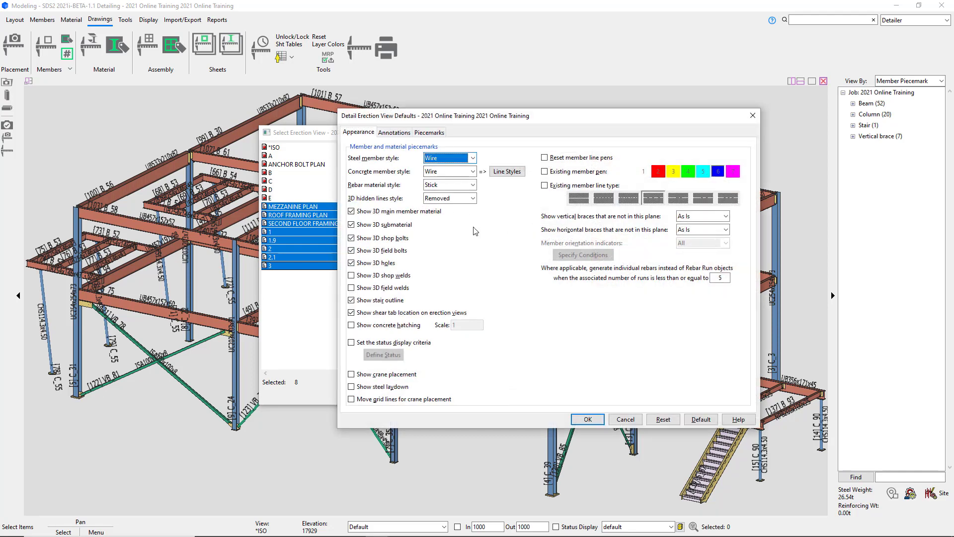
left_click(597, 420)
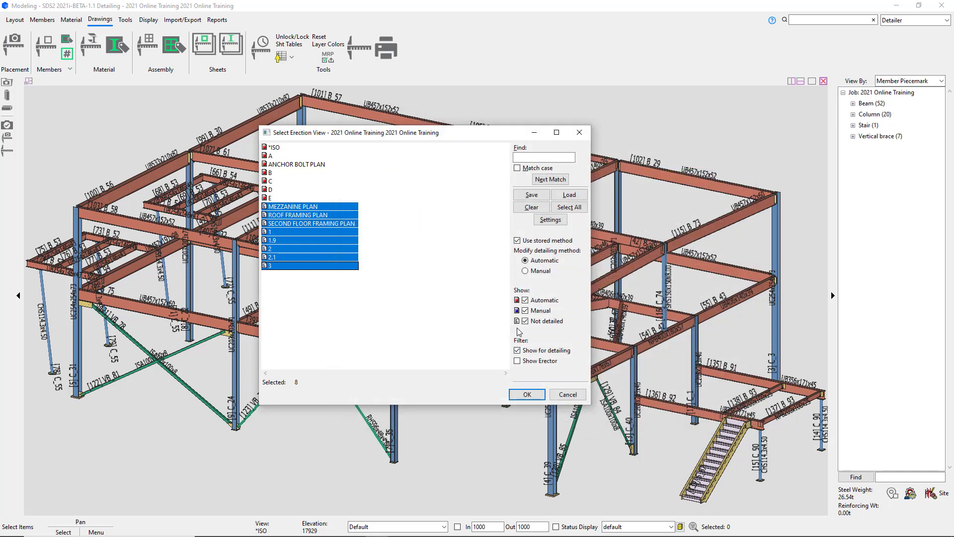
left_click(523, 395)
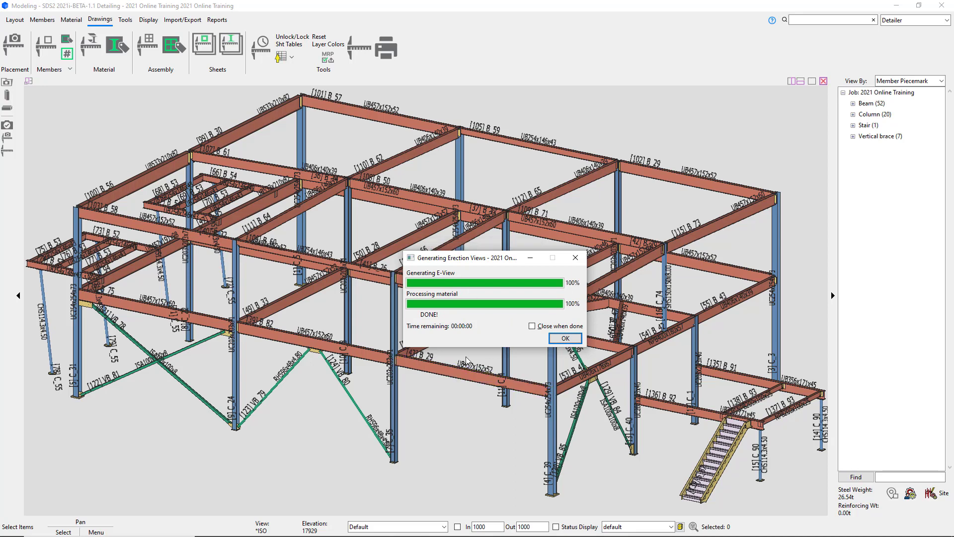
left_click(564, 338)
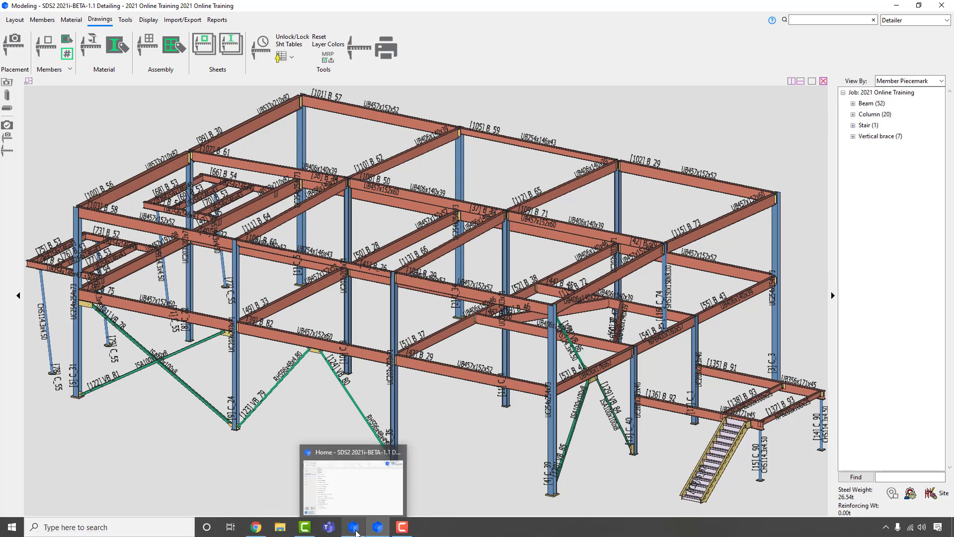
Switch to the SDS2 Home window, show its Home page and return to the Modeling window.
left_click(356, 531)
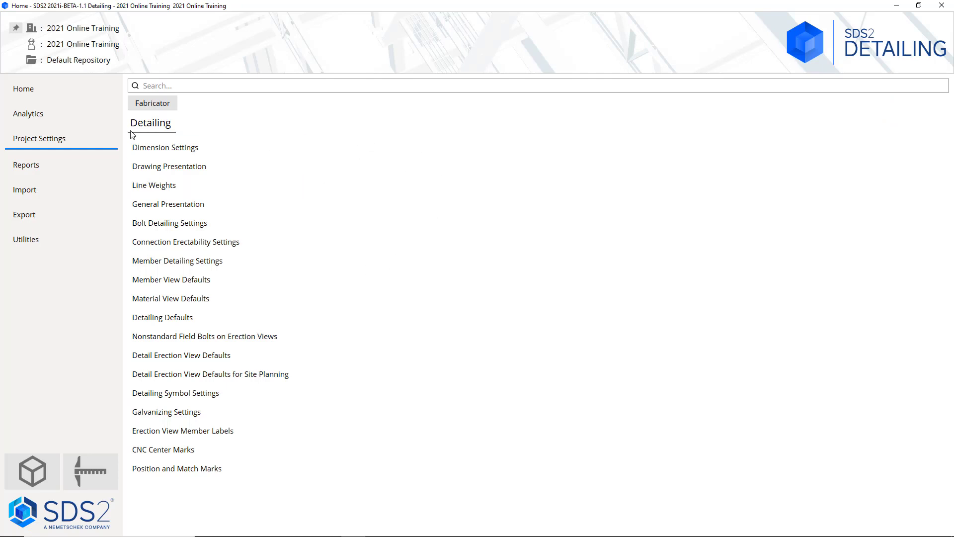
left_click(73, 96)
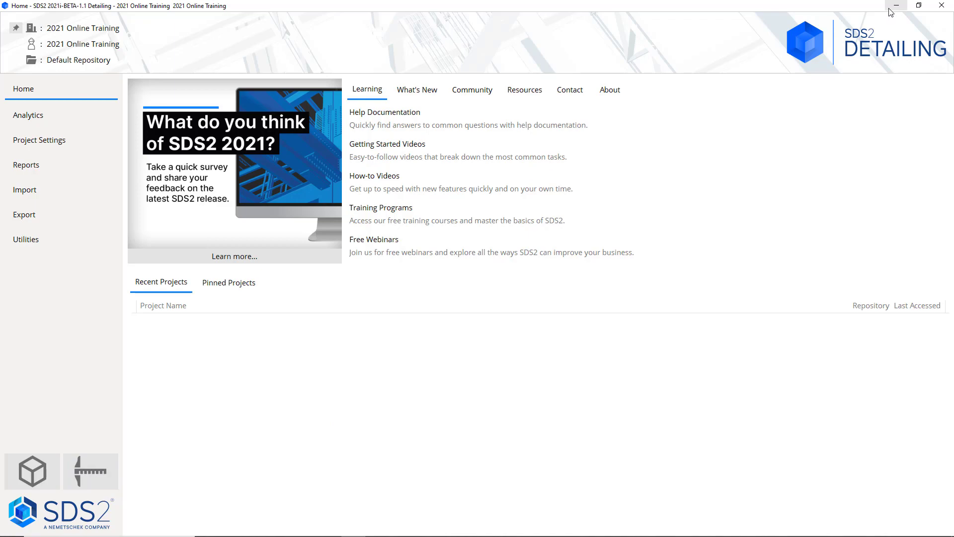
left_click(372, 528)
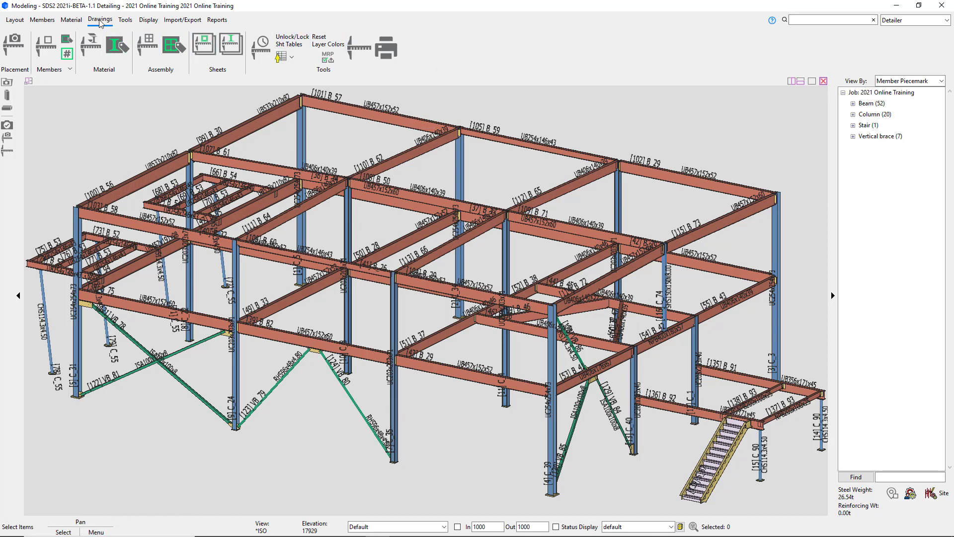
Launch the Drawing Editor, open the *ISO erection view and inspect its member labels up close.
left_click(358, 49)
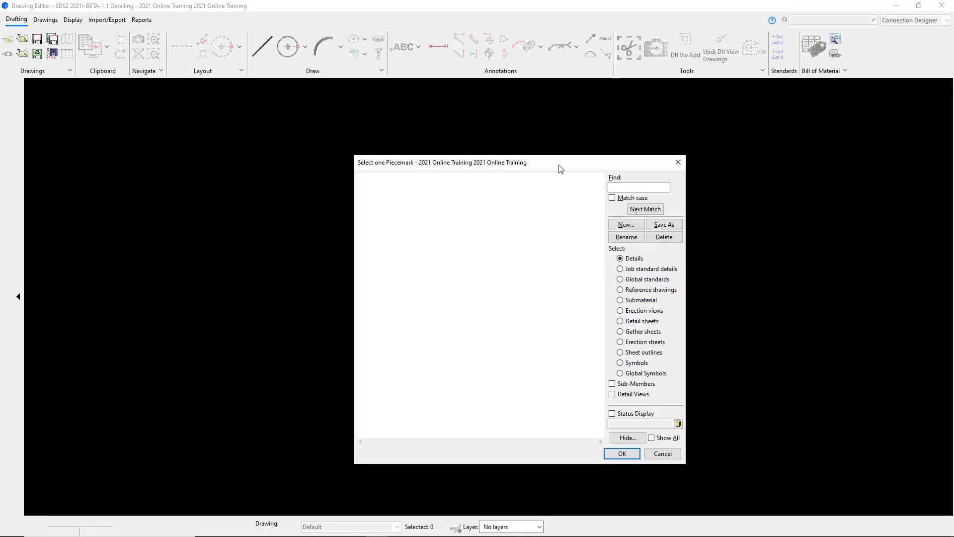
left_click_drag(565, 169, 504, 142)
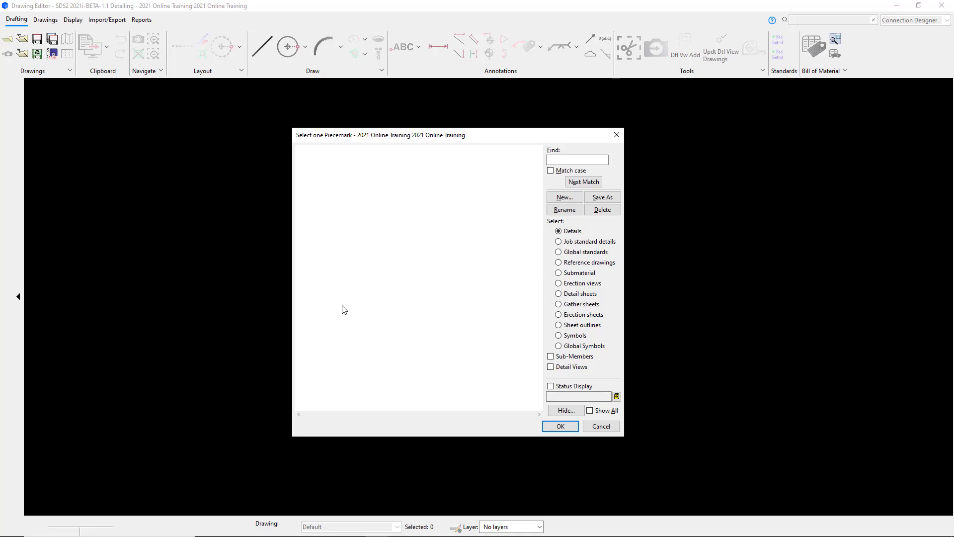
left_click(558, 285)
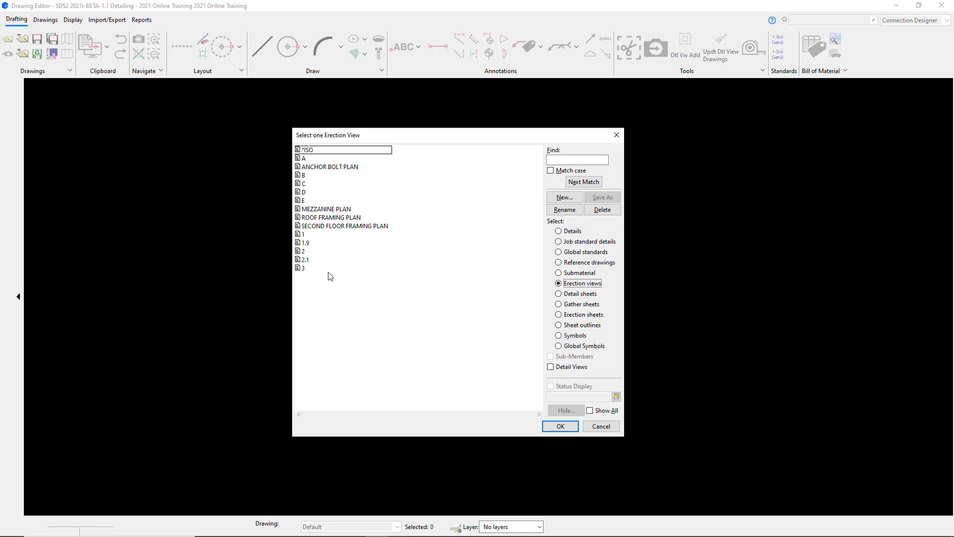
left_click(327, 152)
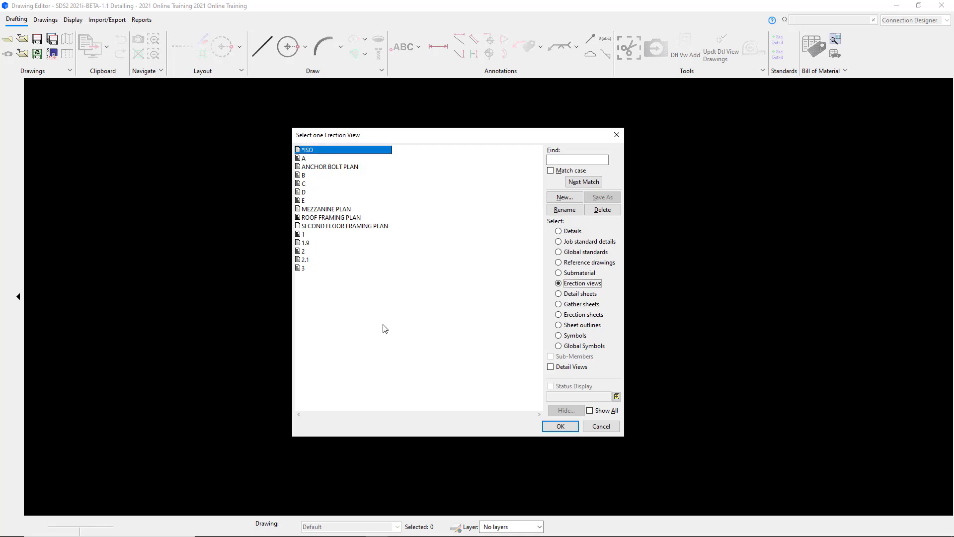
left_click(548, 428)
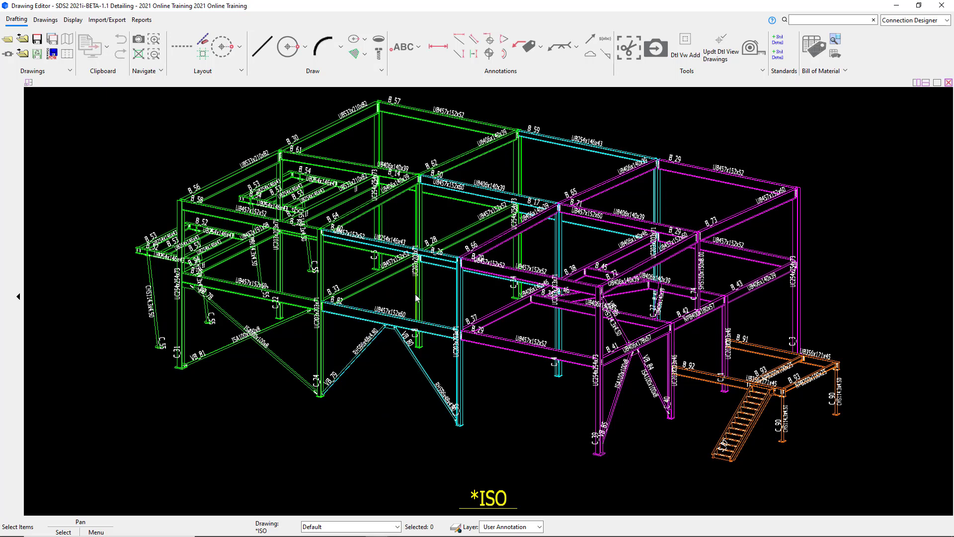
scroll(261, 181, "up", 3)
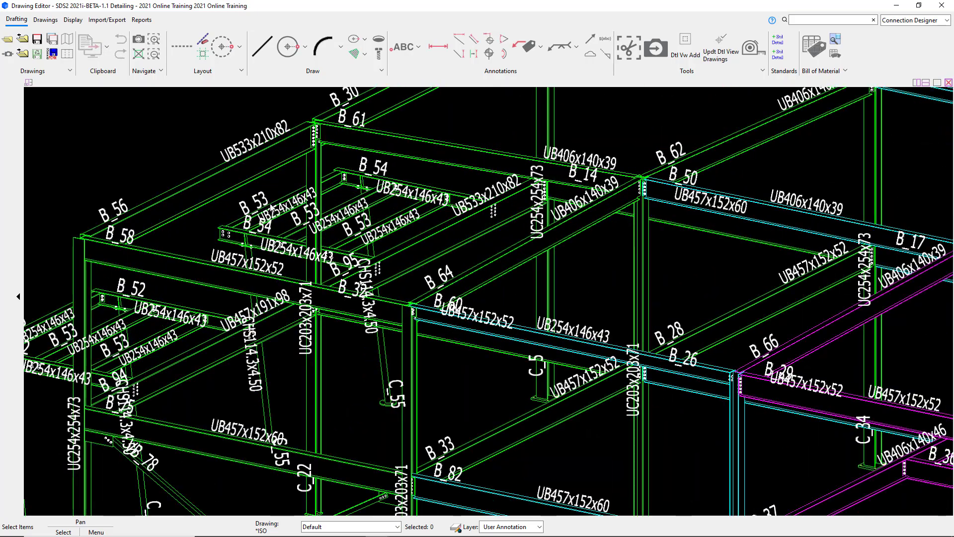
scroll(393, 231, "up", 3)
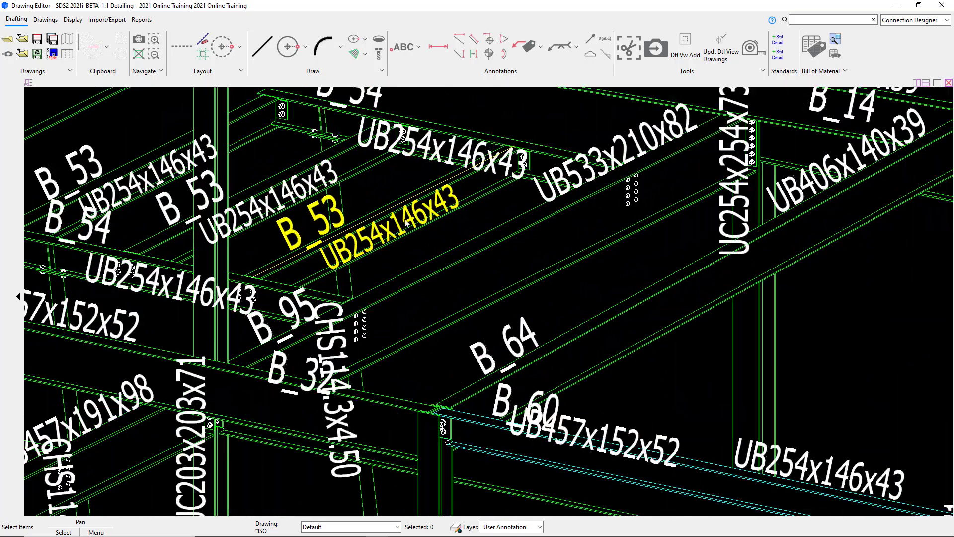
Examine the member labels and framing across the whole *ISO erection view.
scroll(406, 224, "down", 5)
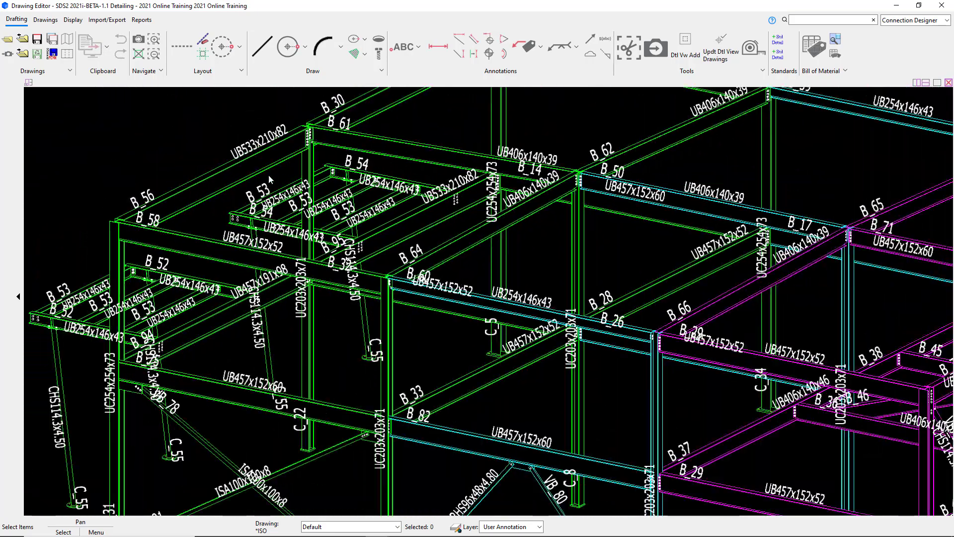
scroll(271, 179, "down", 4)
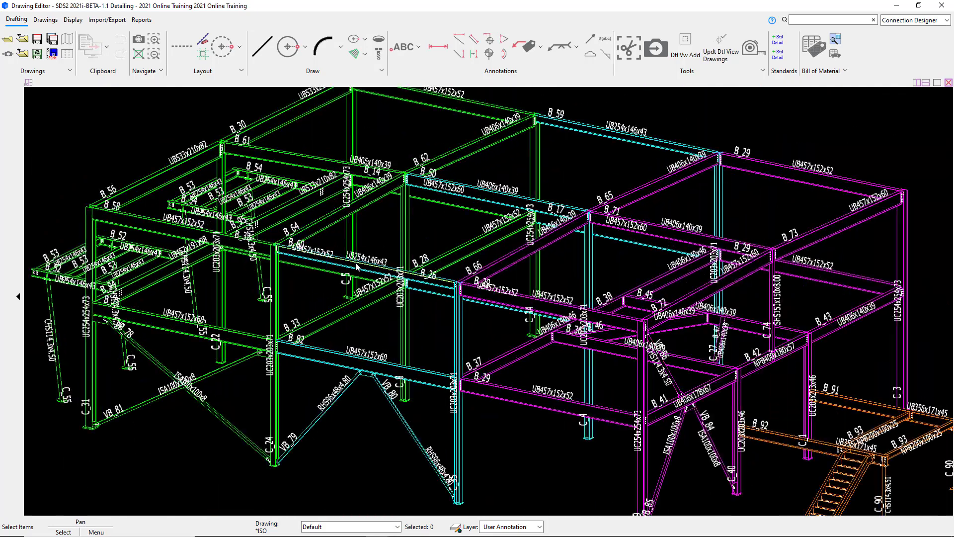
scroll(356, 267, "up", 3)
scroll(343, 256, "down", 4)
scroll(332, 252, "up", 1)
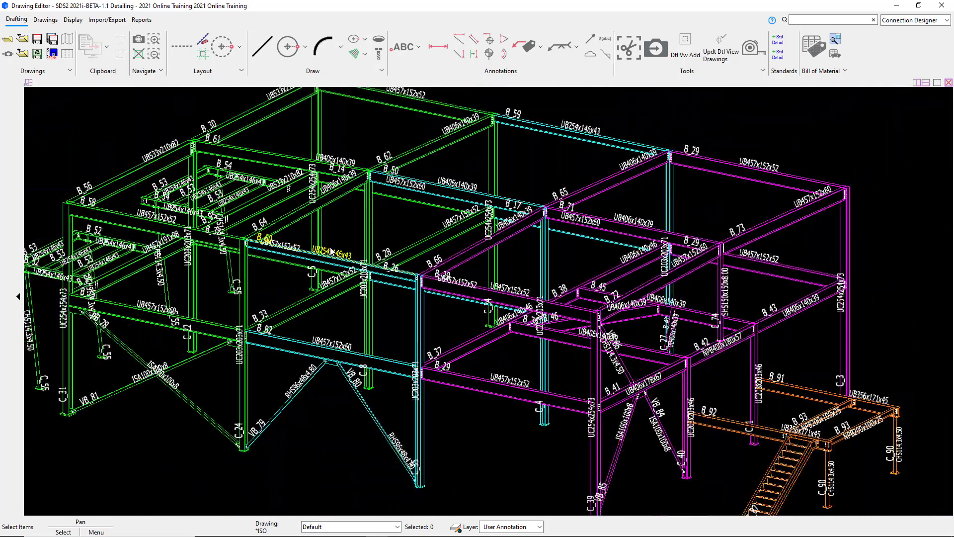
scroll(414, 245, "down", 2)
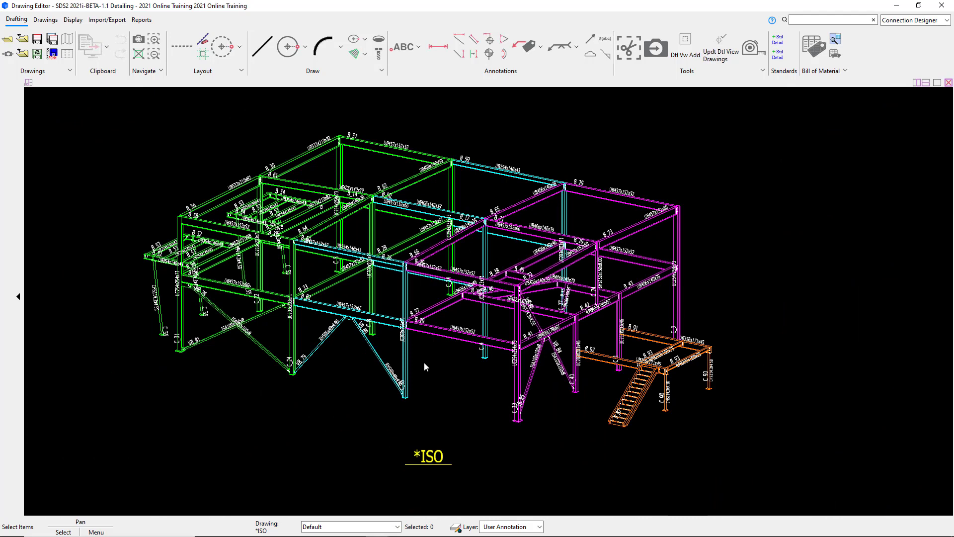
scroll(425, 362, "up", 1)
middle_click_drag(448, 373, 459, 390)
scroll(464, 390, "down", 1)
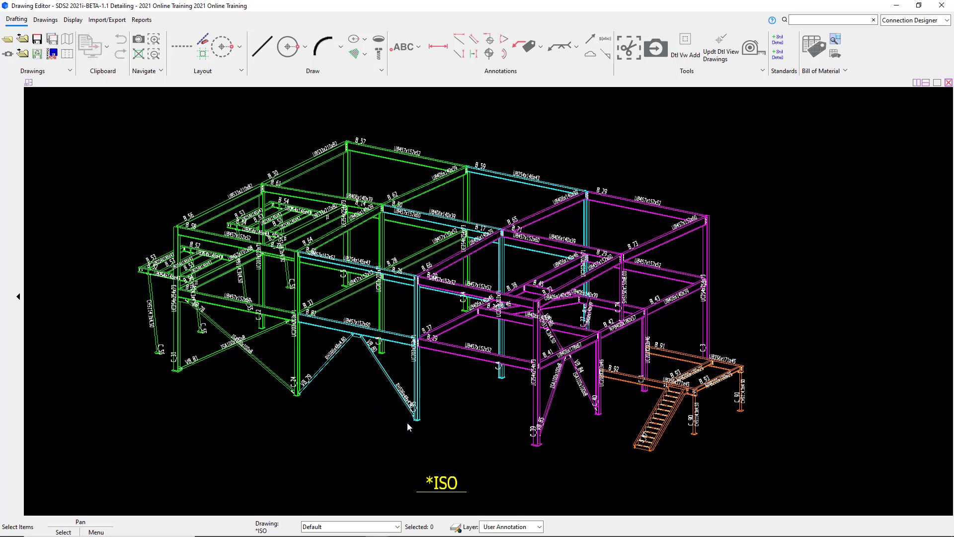
Review the available erection view cleanup methods for the *ISO drawing.
left_click(45, 20)
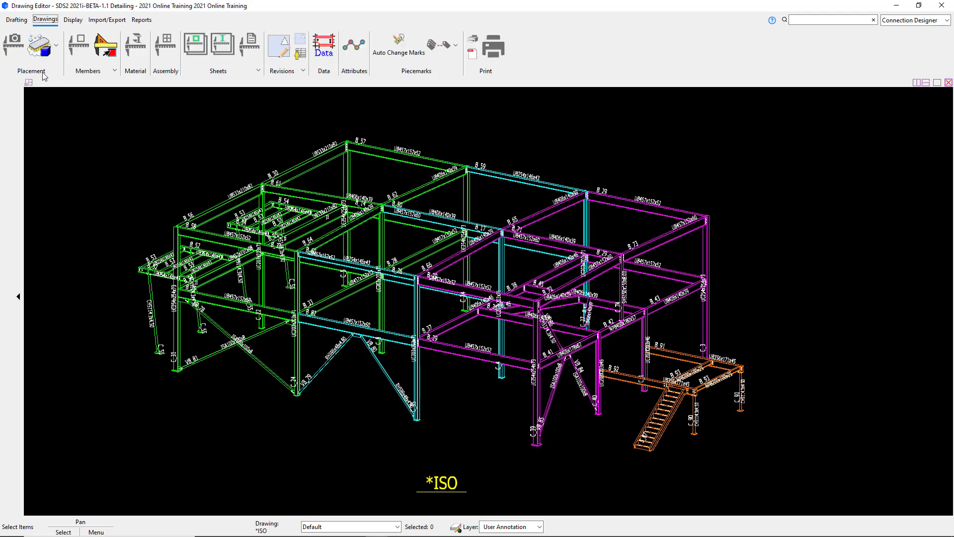
left_click(56, 45)
left_click(57, 50)
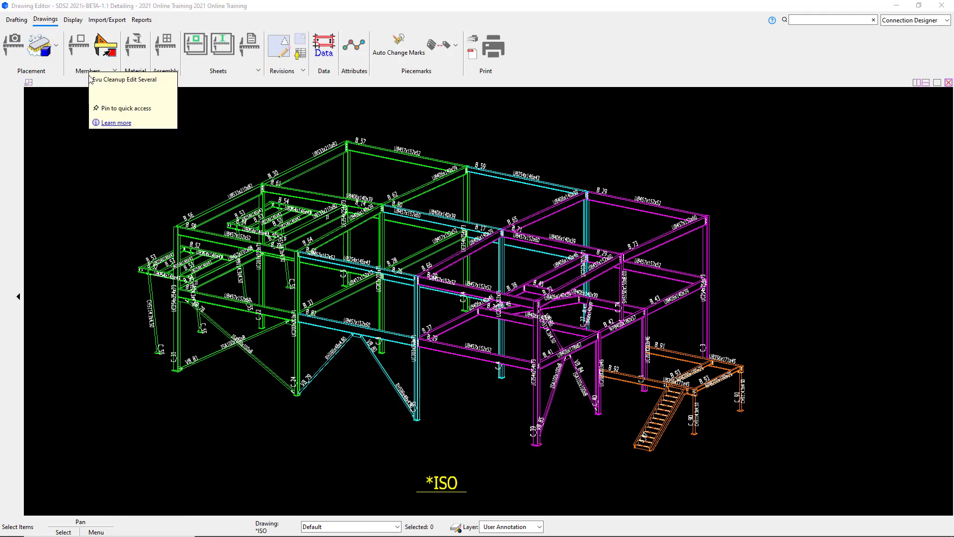
left_click(56, 48)
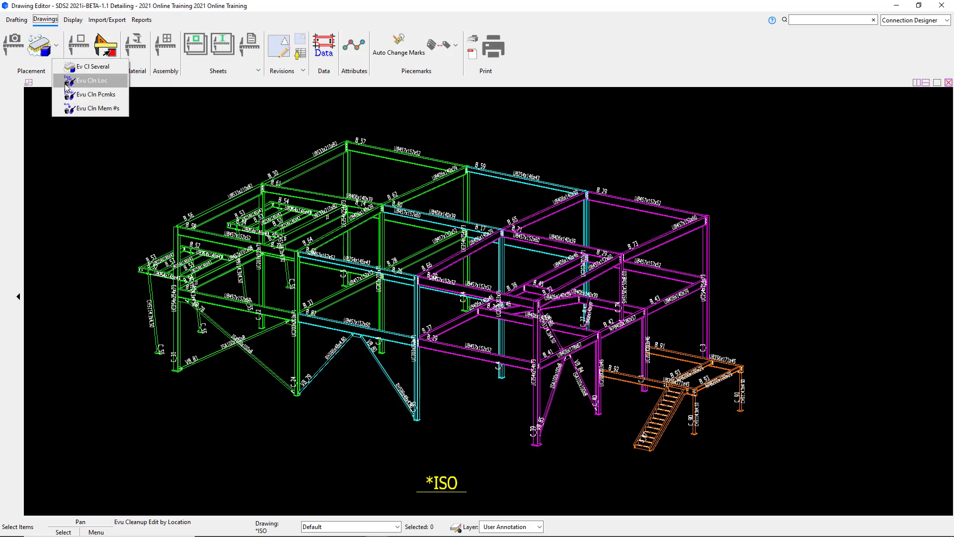
left_click(57, 46)
left_click(57, 50)
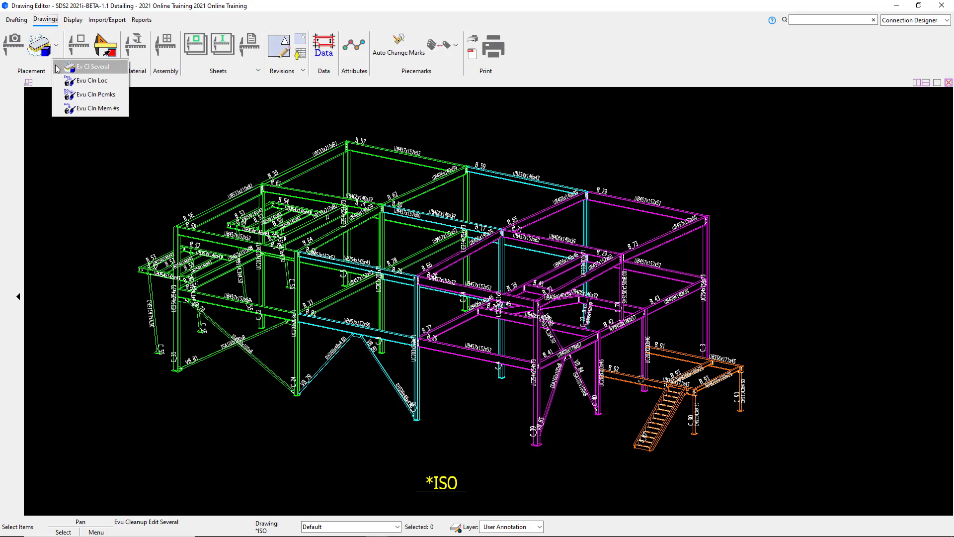
left_click(75, 79)
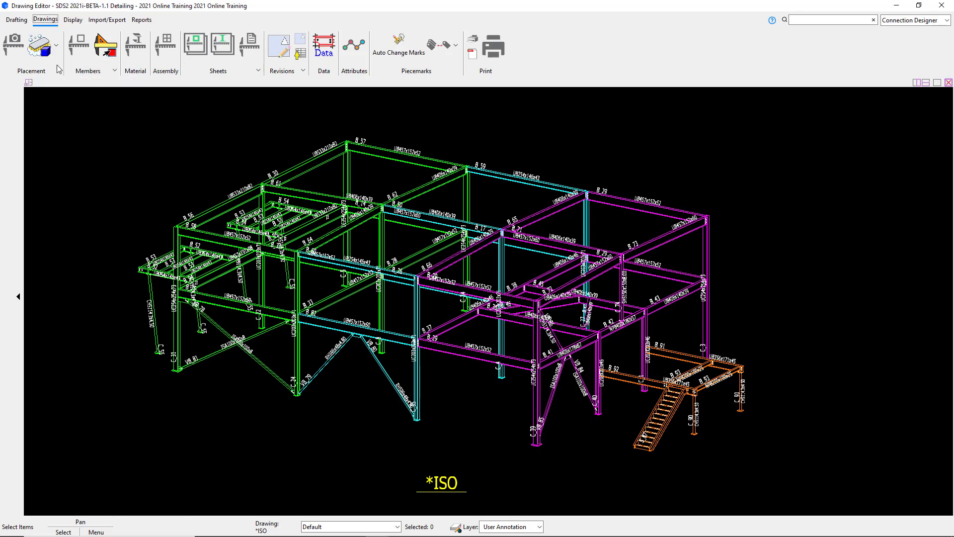
Use erection view cleanup by location to hide the piecemark and section size of column C_90 beside the stair.
left_click(56, 45)
left_click(71, 80)
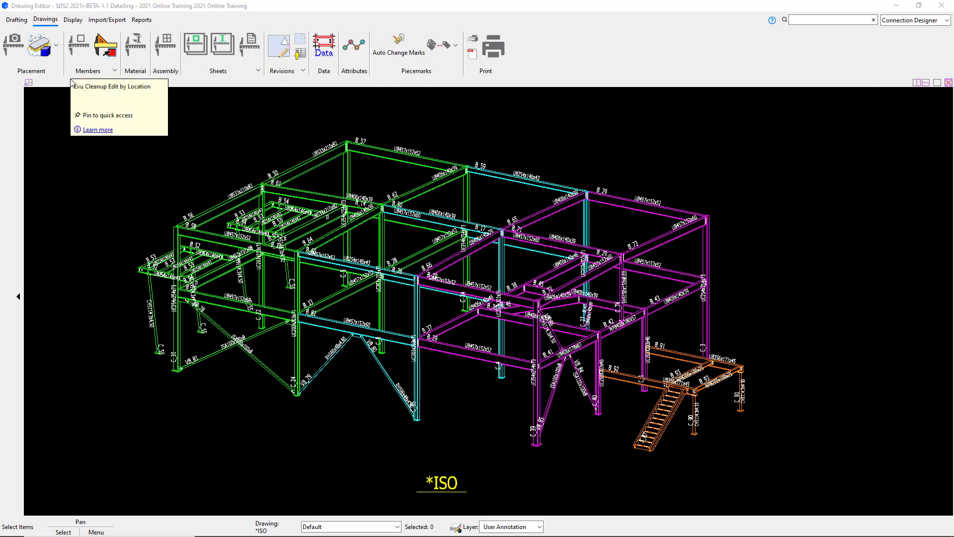
left_click(56, 45)
left_click(73, 81)
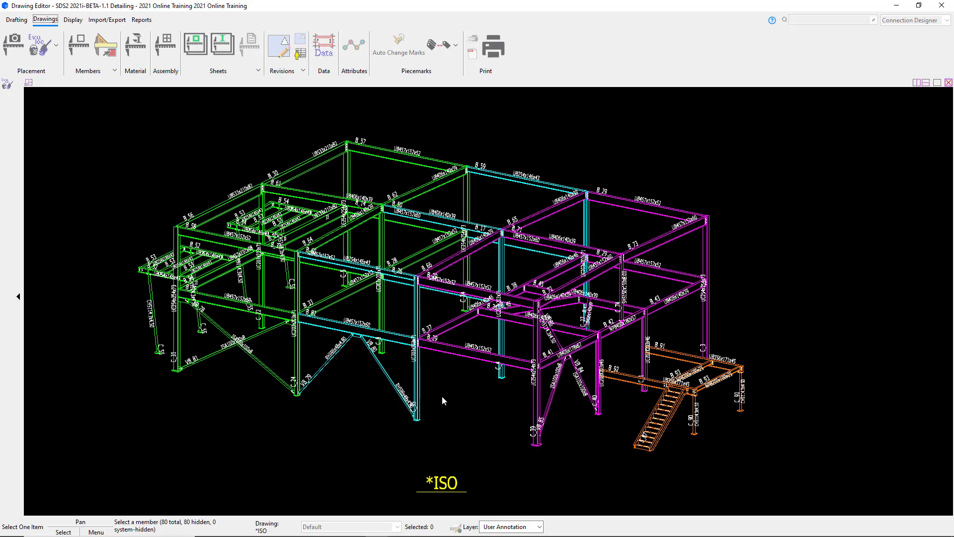
scroll(770, 442, "up", 3)
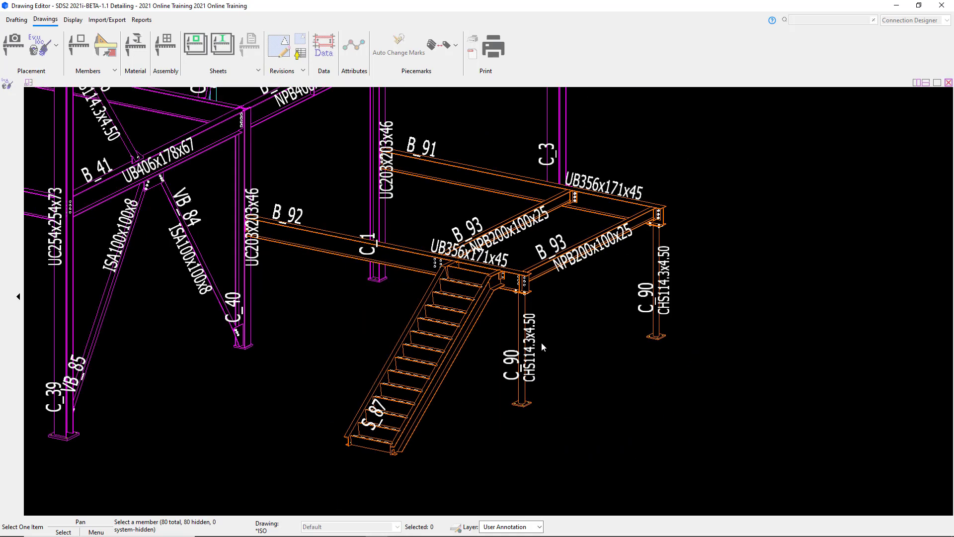
left_click(522, 340)
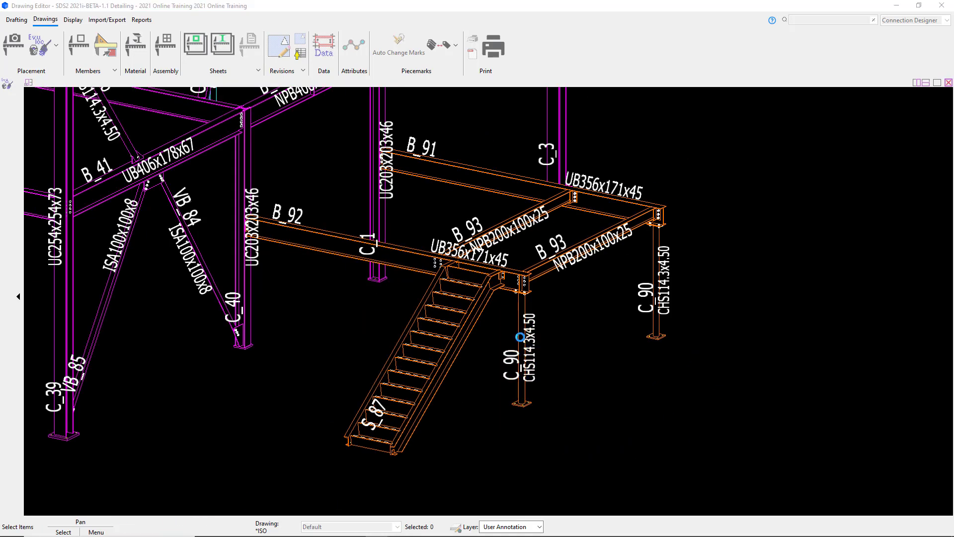
left_click_drag(953, 30, 515, 56)
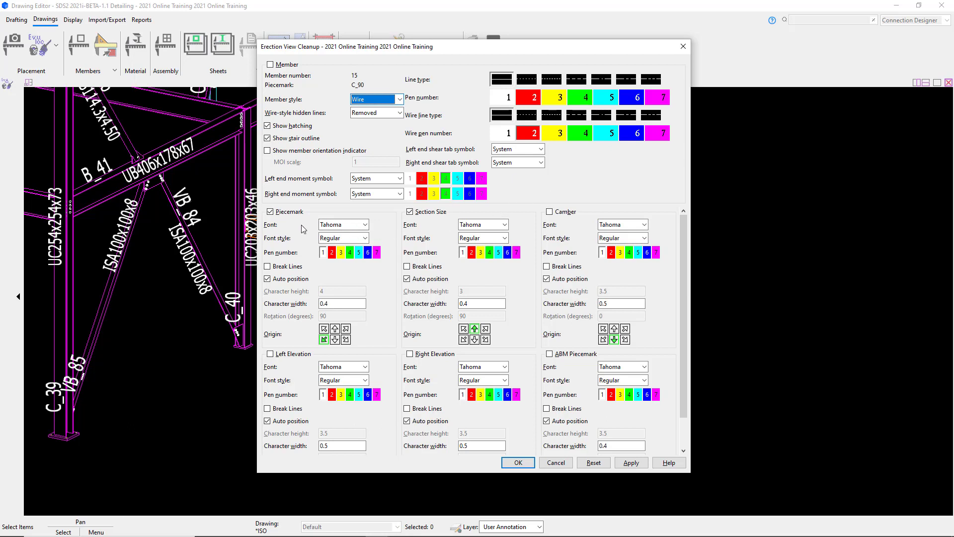
left_click(270, 212)
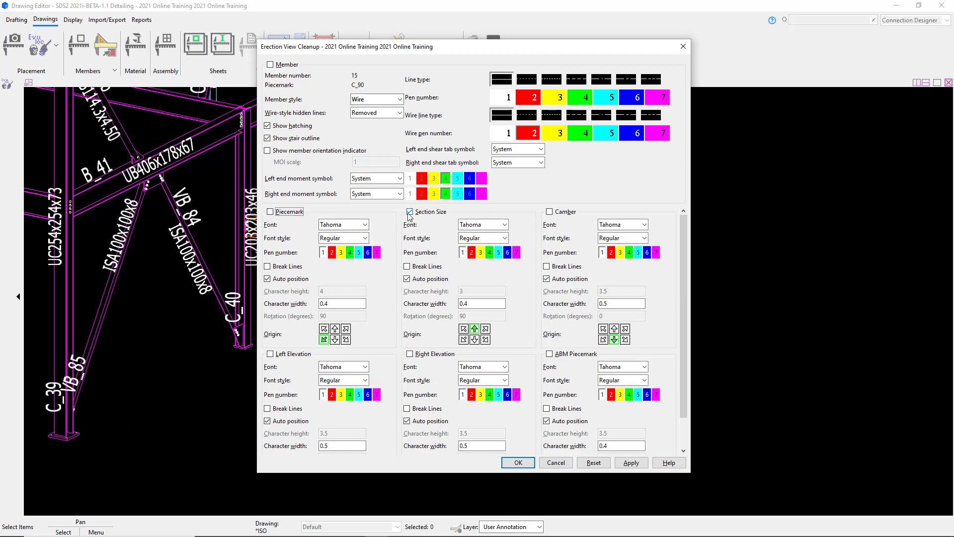
left_click(410, 212)
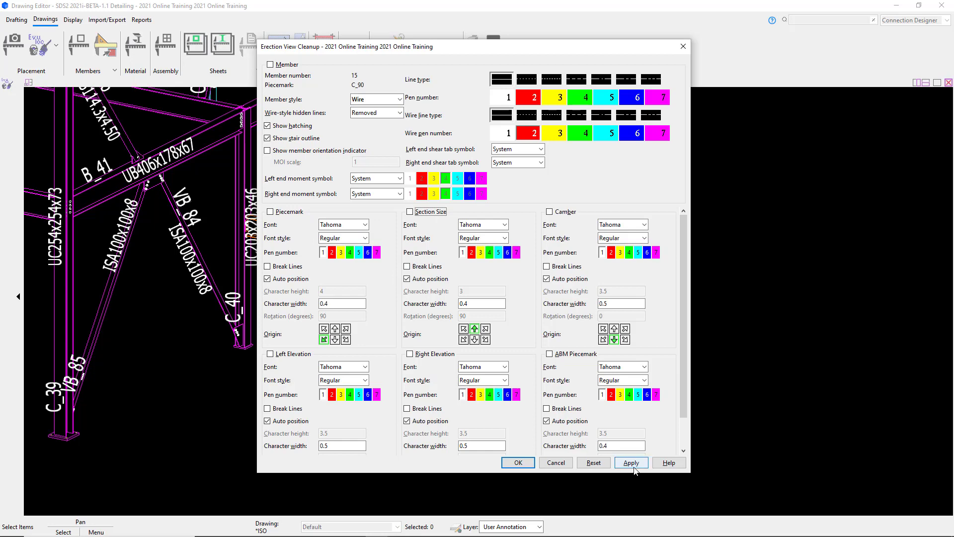
left_click(632, 464)
left_click(526, 466)
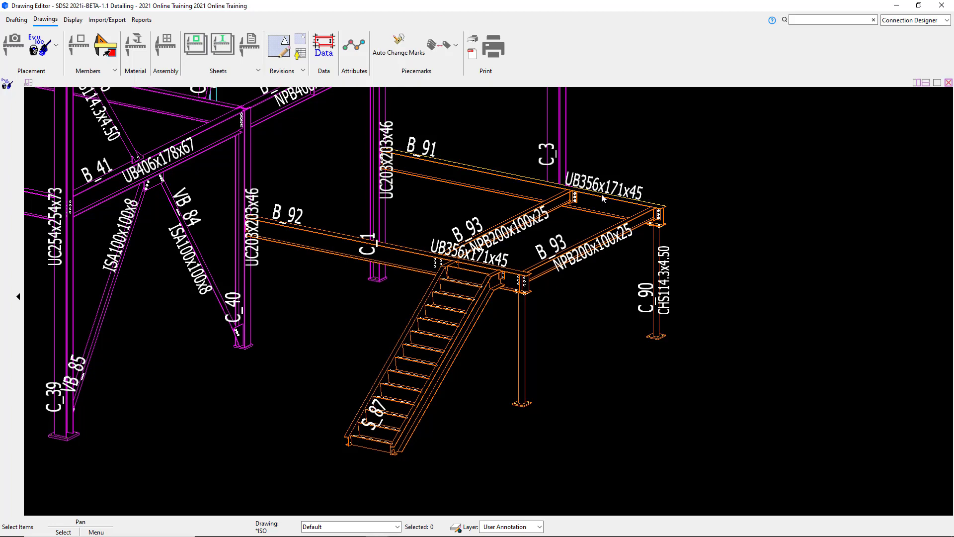
Start erection view cleanup by piecemarks and select all beams from B_14 to B_95.
scroll(642, 364, "down", 3)
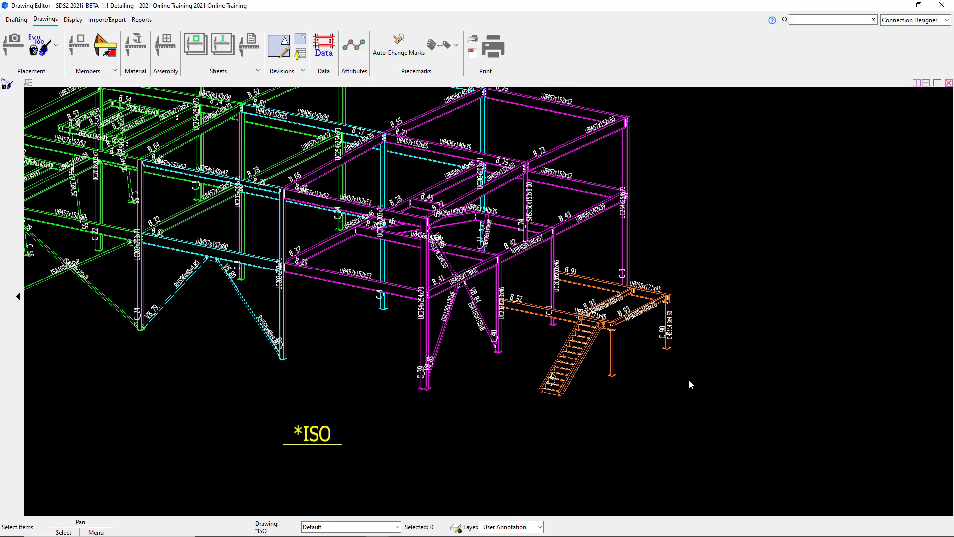
scroll(693, 402, "down", 1)
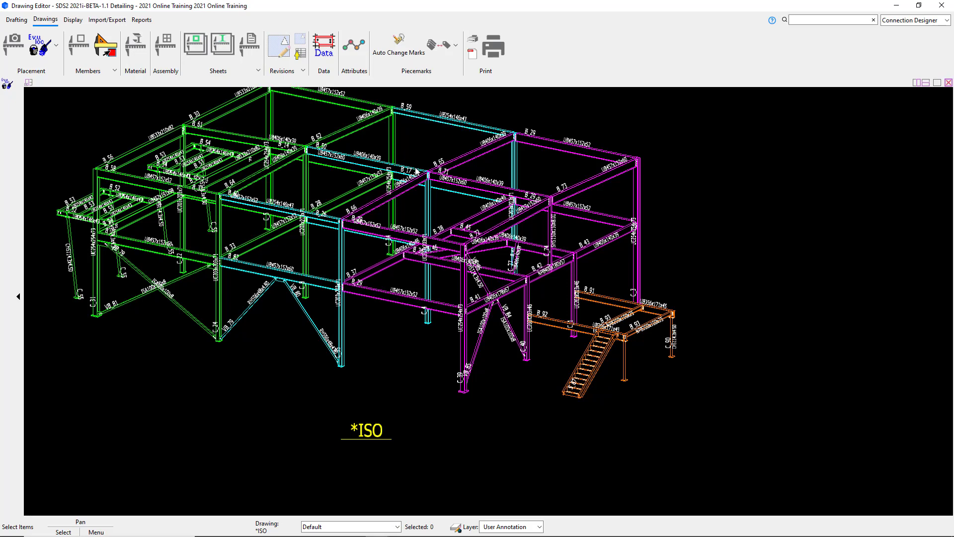
left_click(58, 56)
left_click(79, 100)
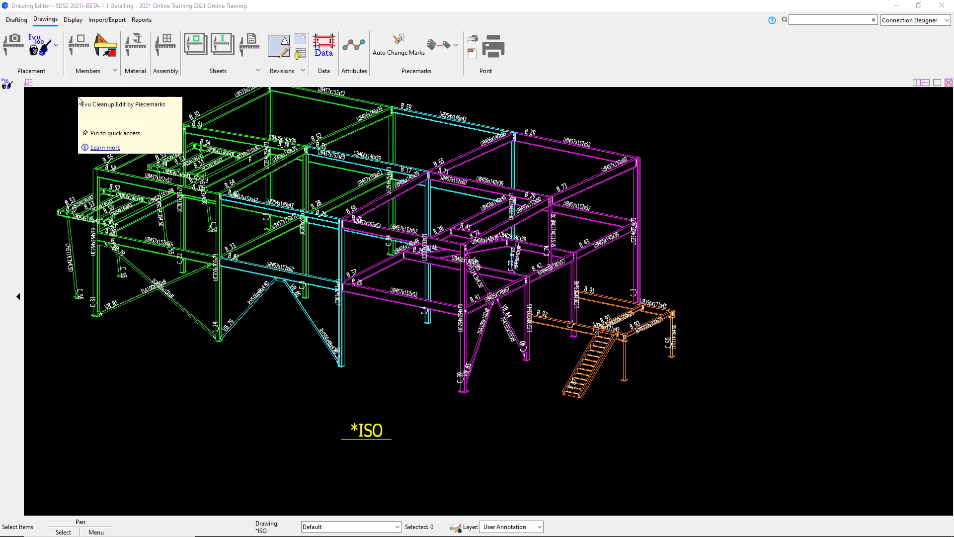
left_click(56, 45)
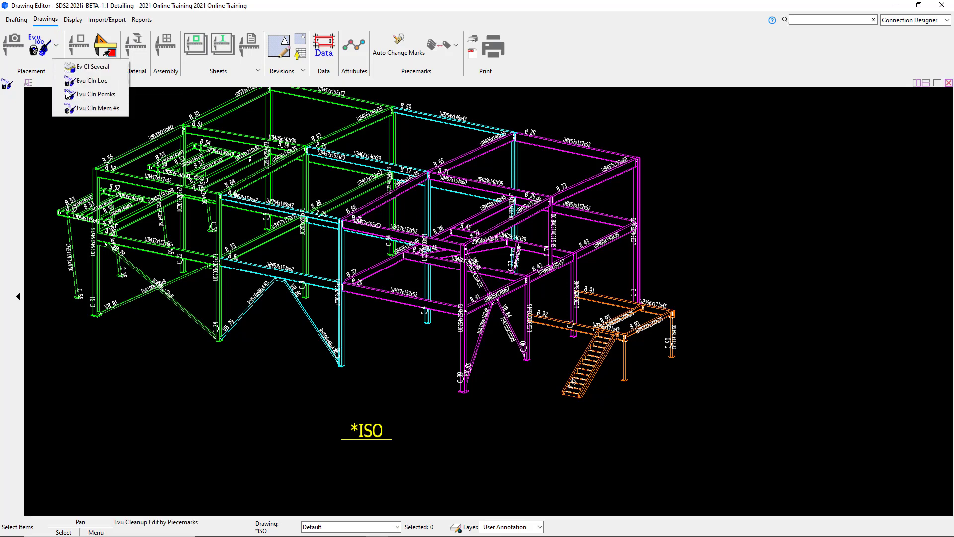
left_click(69, 94)
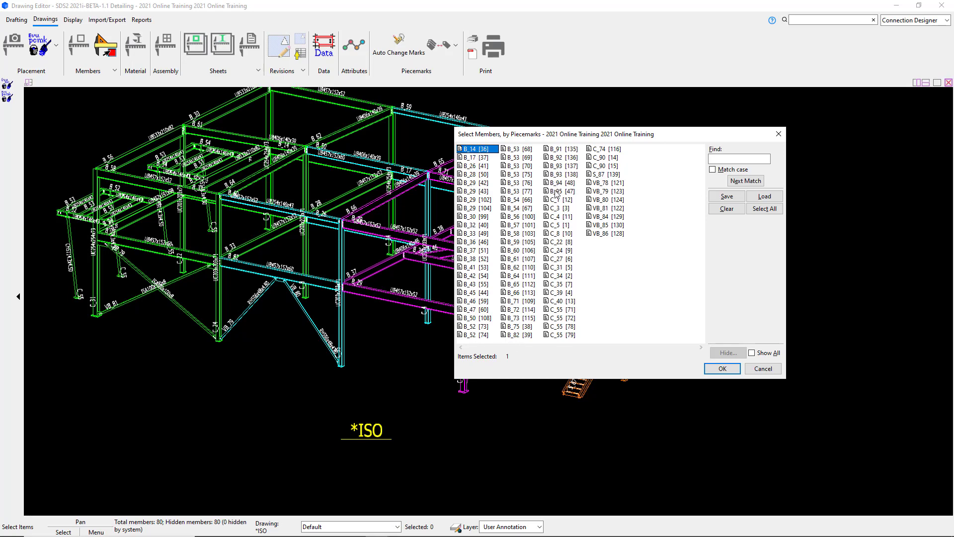
left_click_drag(556, 193, 466, 150)
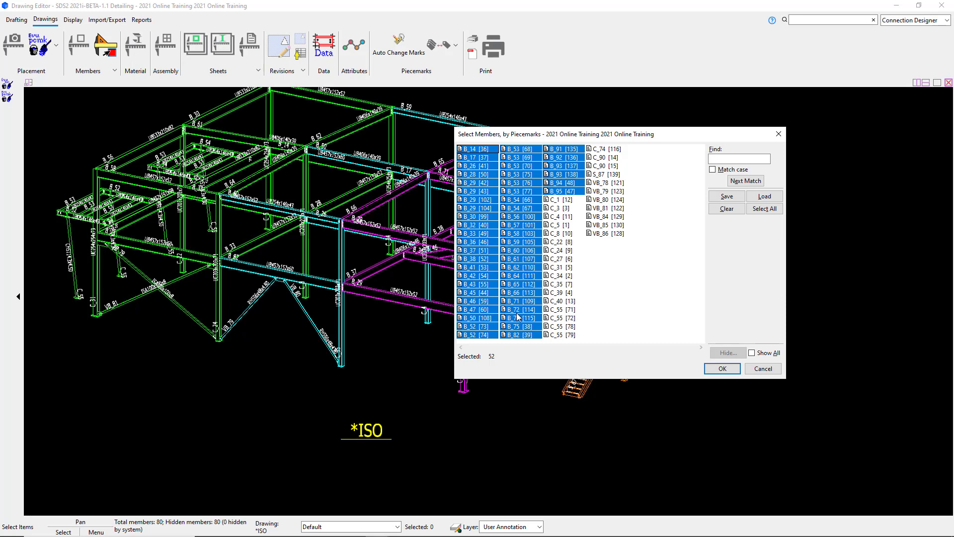
left_click(721, 368)
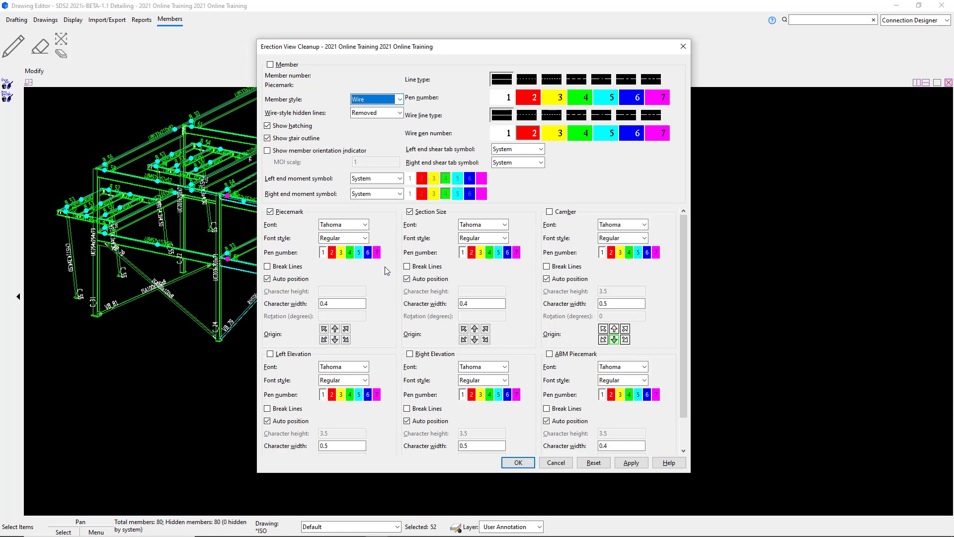
Turn off the piecemark and section size labels for the selected beams and apply the cleanup.
left_click(271, 212)
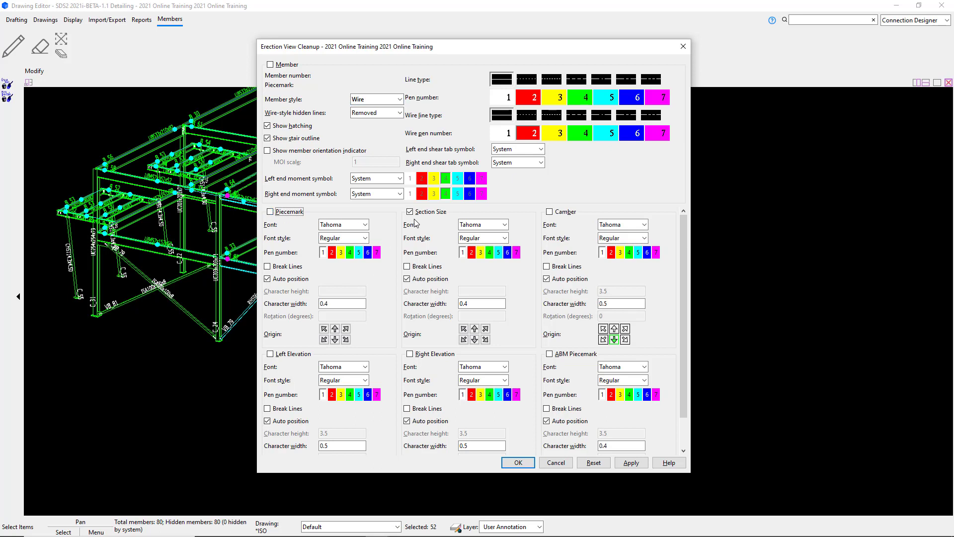
left_click(410, 212)
left_click(630, 462)
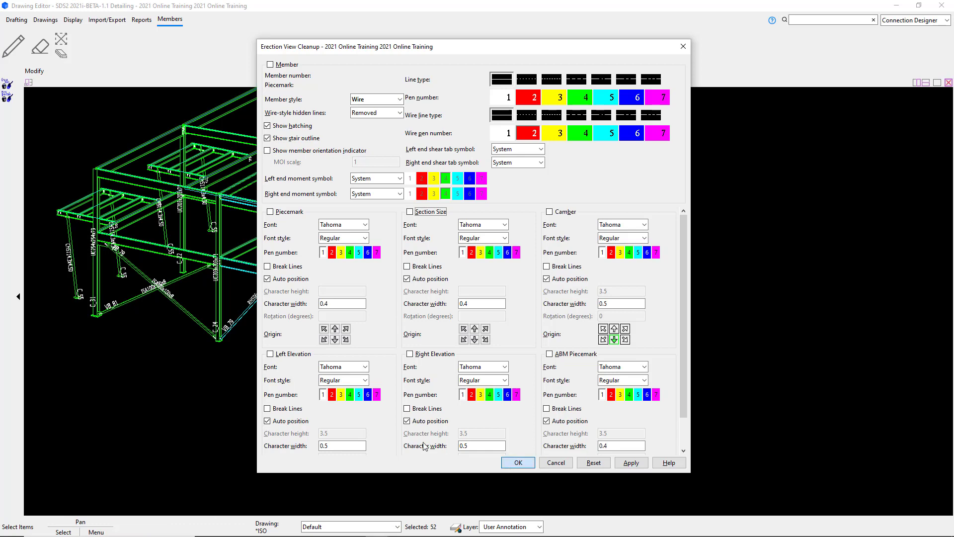
key("Return")
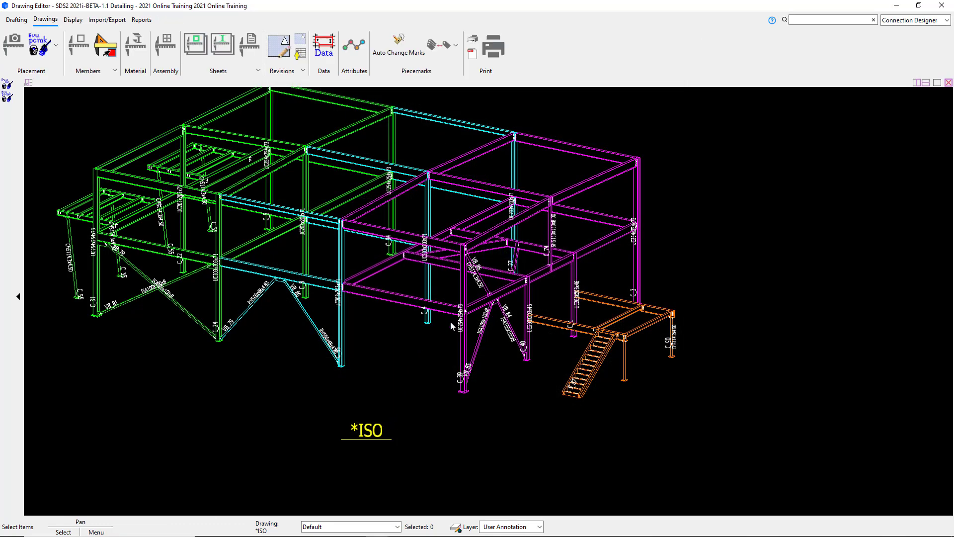
Examine the remaining column, brace and stair labels in the cleaned-up *ISO view.
scroll(450, 323, "down", 1)
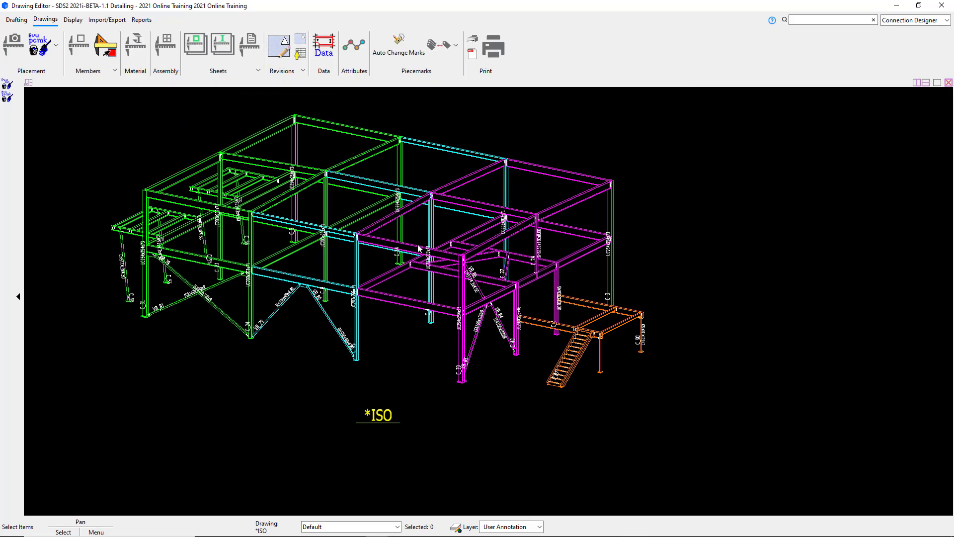
scroll(618, 320, "up", 5)
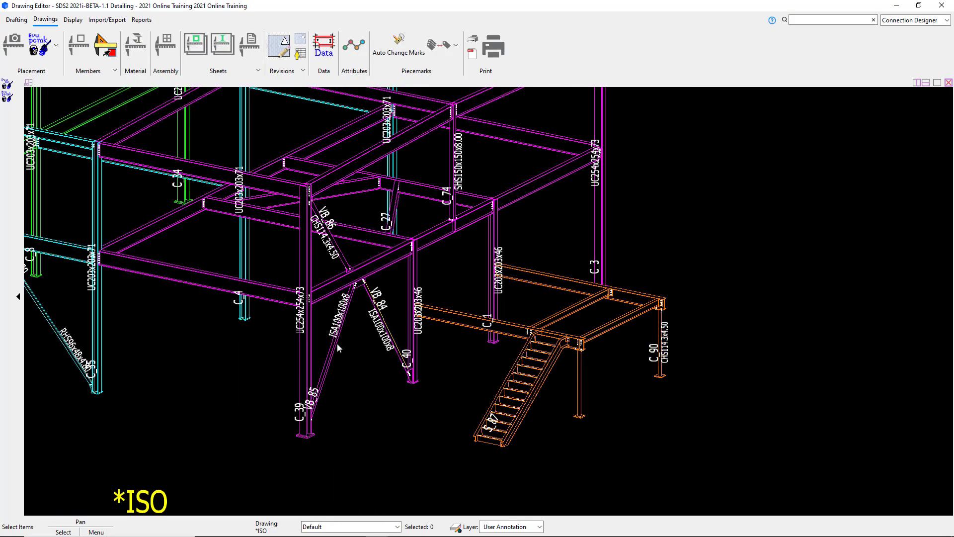
scroll(336, 351, "up", 3)
scroll(512, 419, "down", 2)
scroll(577, 454, "up", 4)
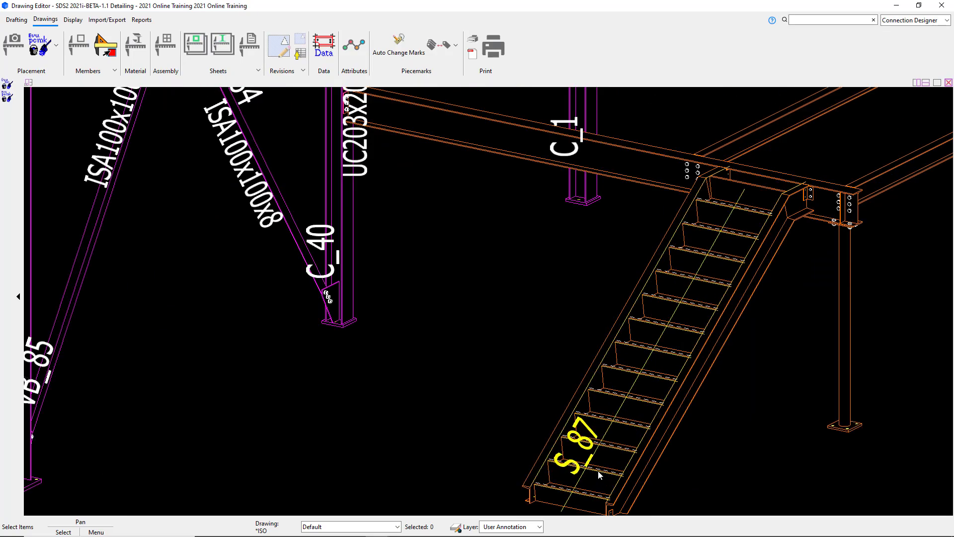
scroll(600, 450, "down", 6)
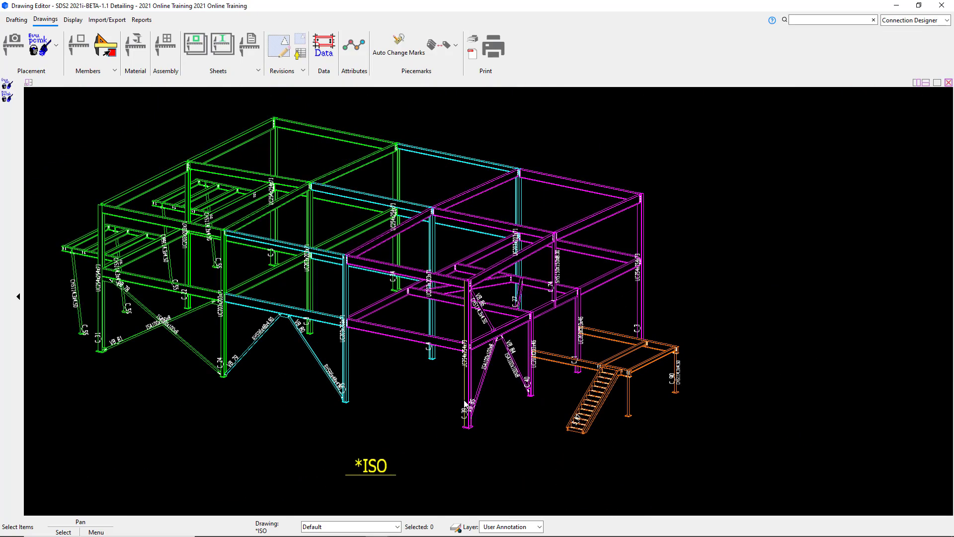
scroll(434, 397, "down", 1)
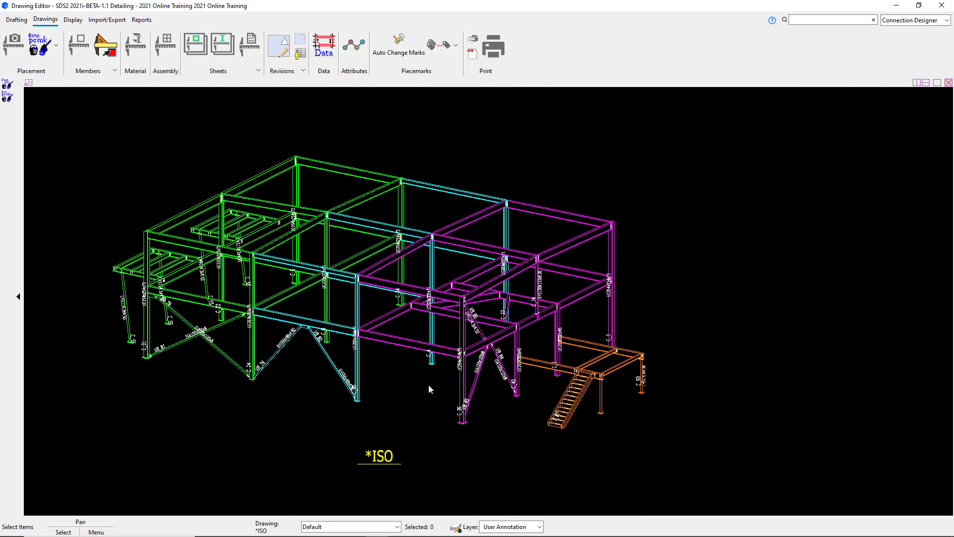
scroll(429, 384, "up", 3)
middle_click_drag(495, 364, 472, 400)
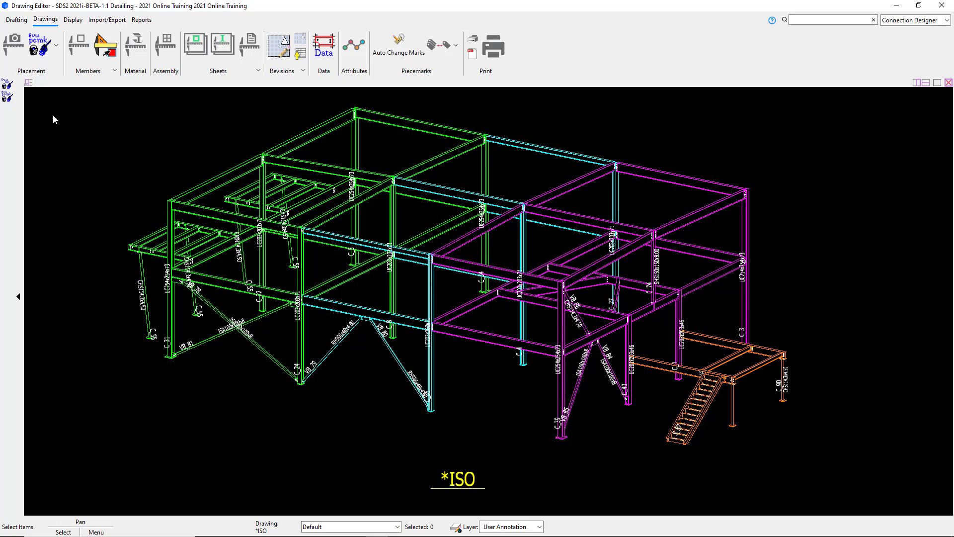
Start erection view cleanup by member numbers and select all members from 1 to 139.
left_click(56, 45)
left_click(84, 109)
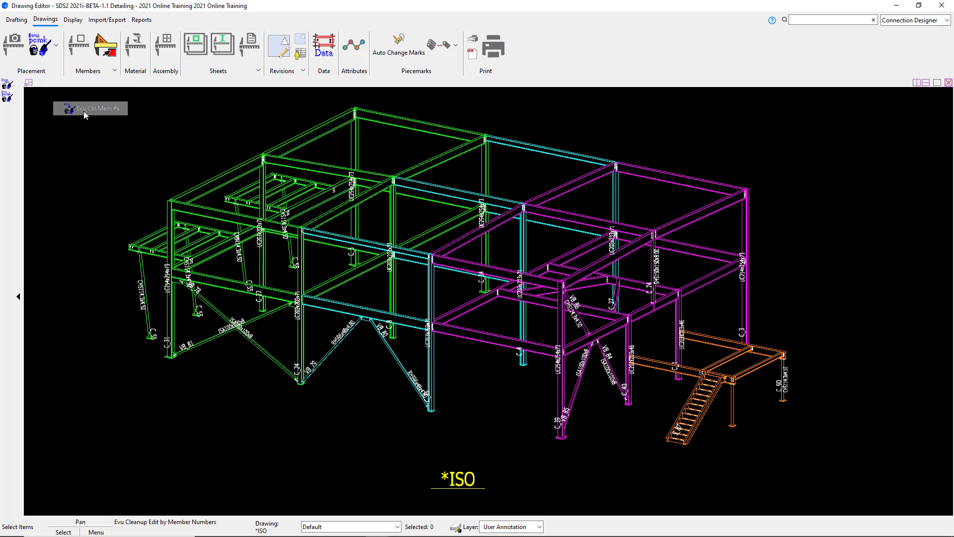
left_click_drag(597, 273, 464, 174)
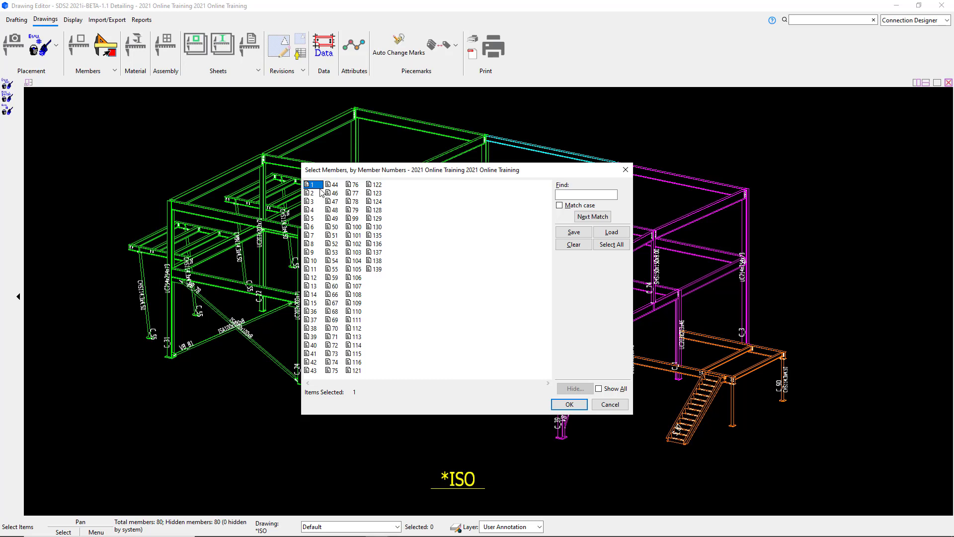
left_click(376, 269, "shift")
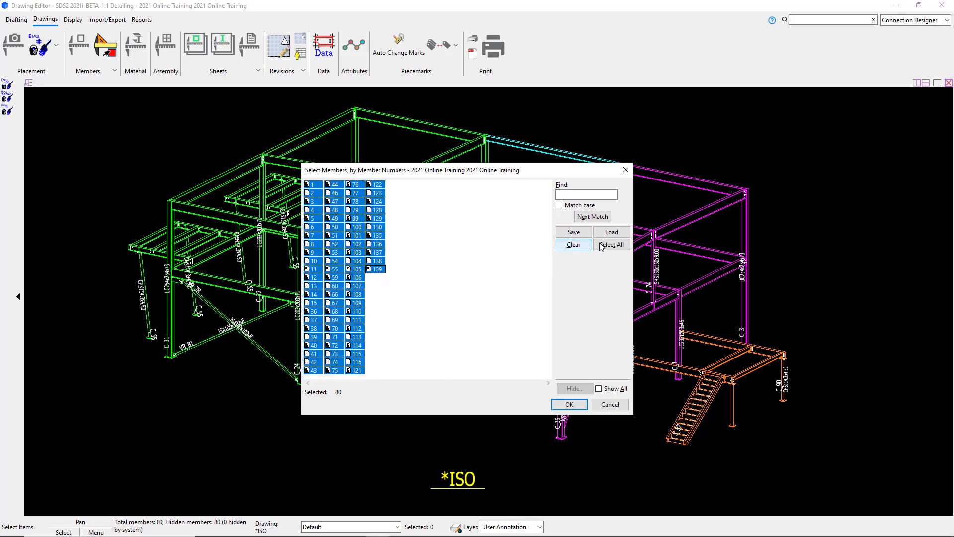
left_click(570, 404)
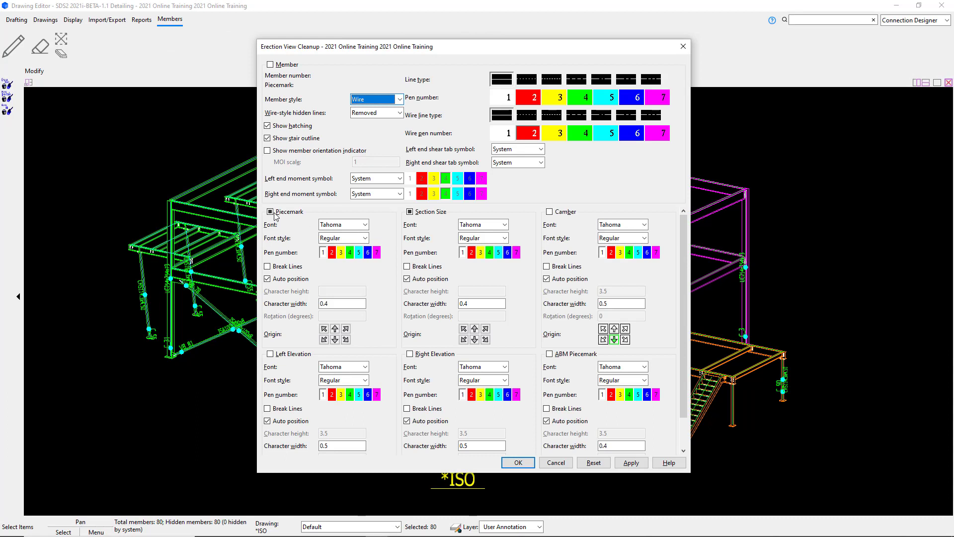
Turn off the piecemark and section size labels for the selected members and apply the cleanup.
left_click(271, 213)
left_click(416, 214)
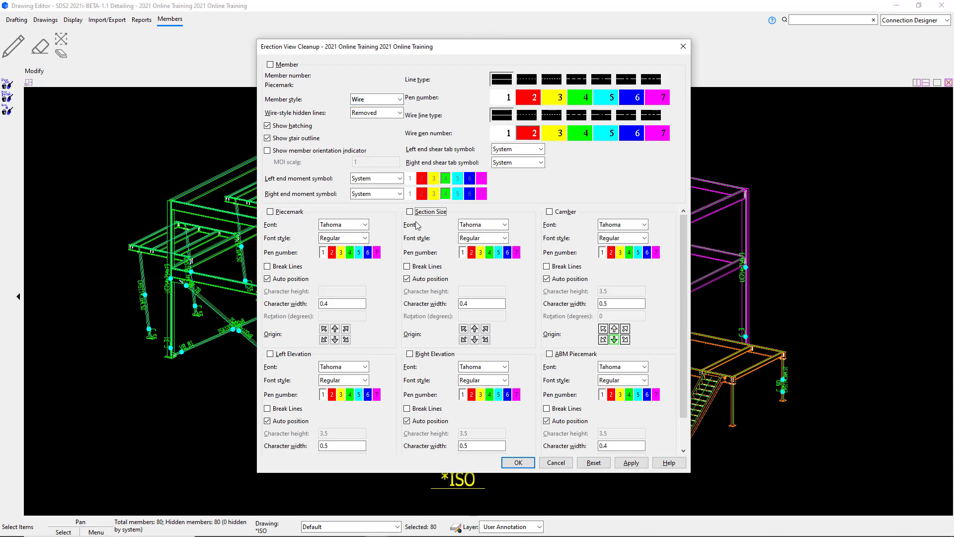
left_click(631, 463)
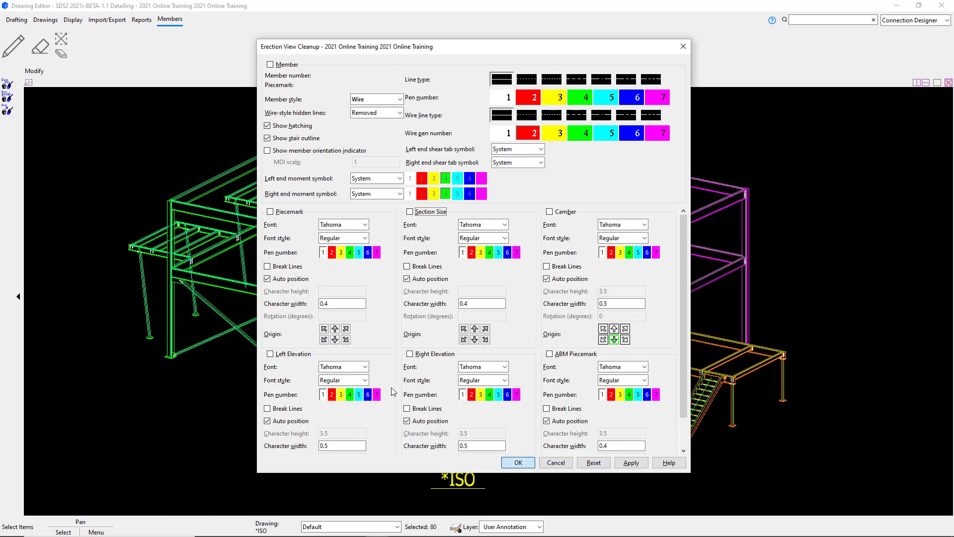
key("Return")
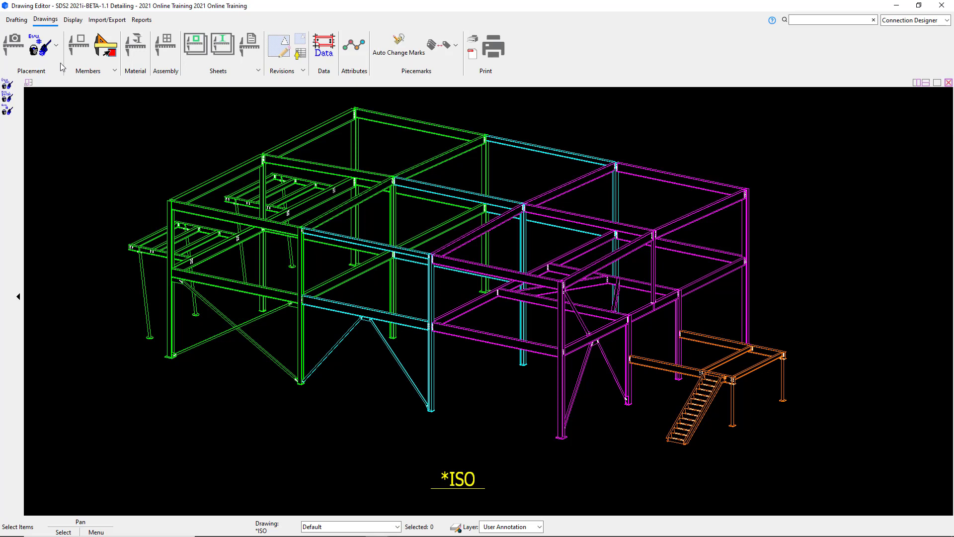
Start erection view cleanup for several members and try out the piecemark visibility options.
left_click(56, 45)
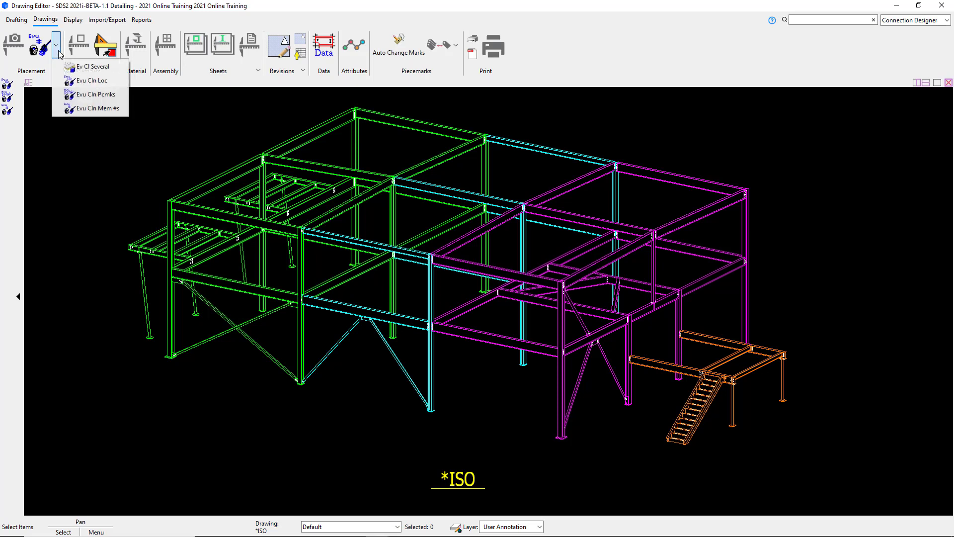
left_click(85, 71)
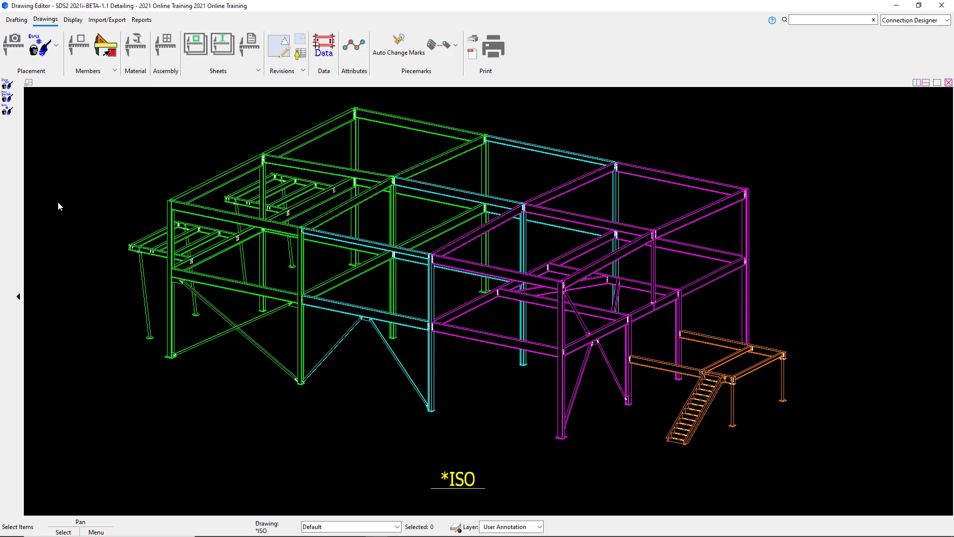
left_click(56, 45)
left_click(80, 68)
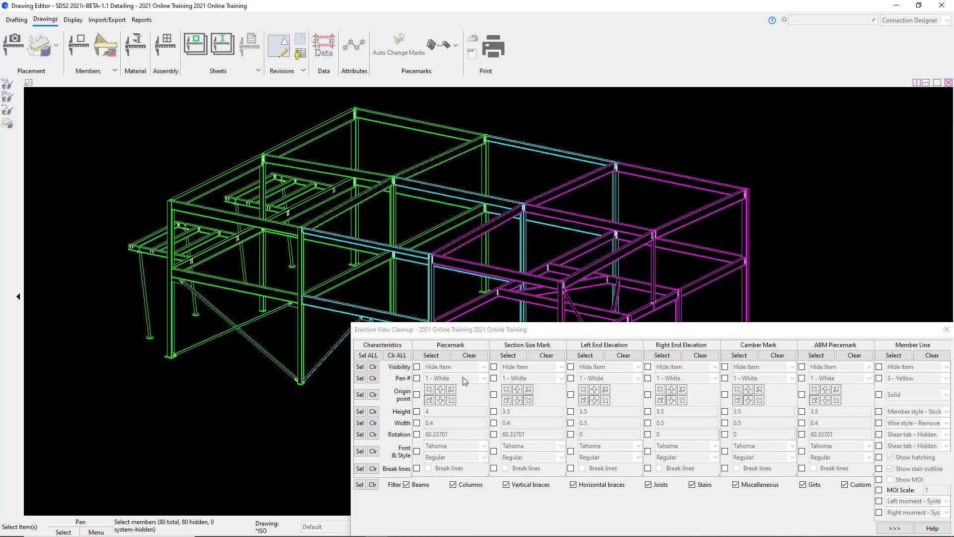
left_click(417, 367)
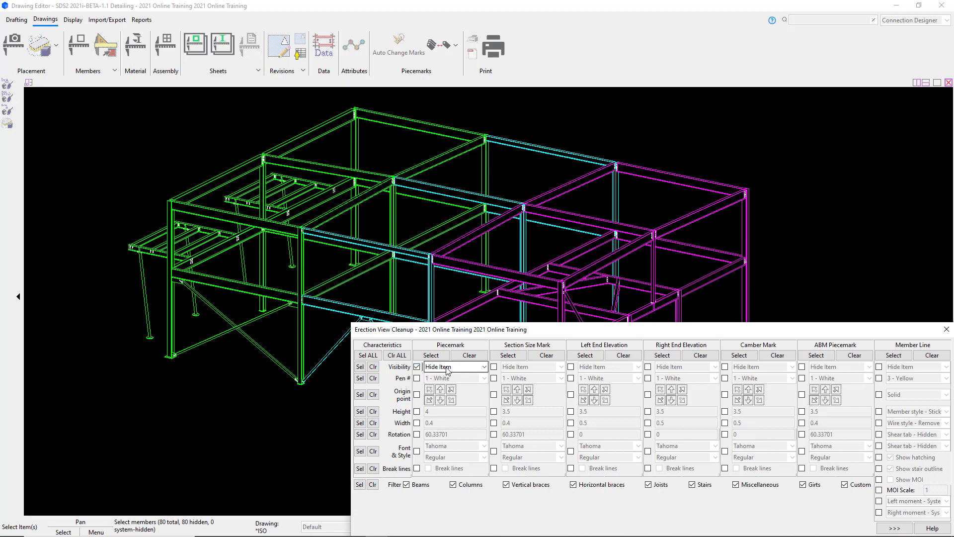
left_click(472, 366)
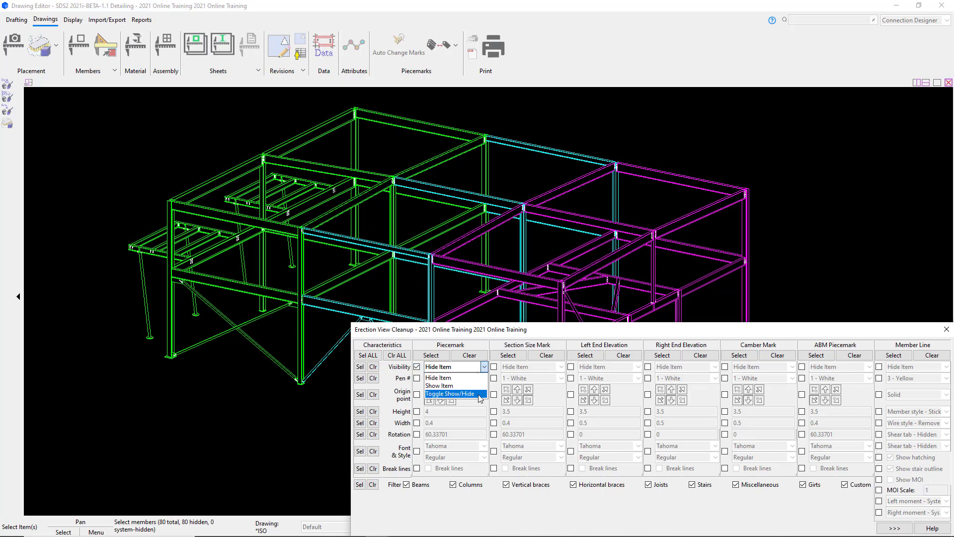
left_click(417, 366)
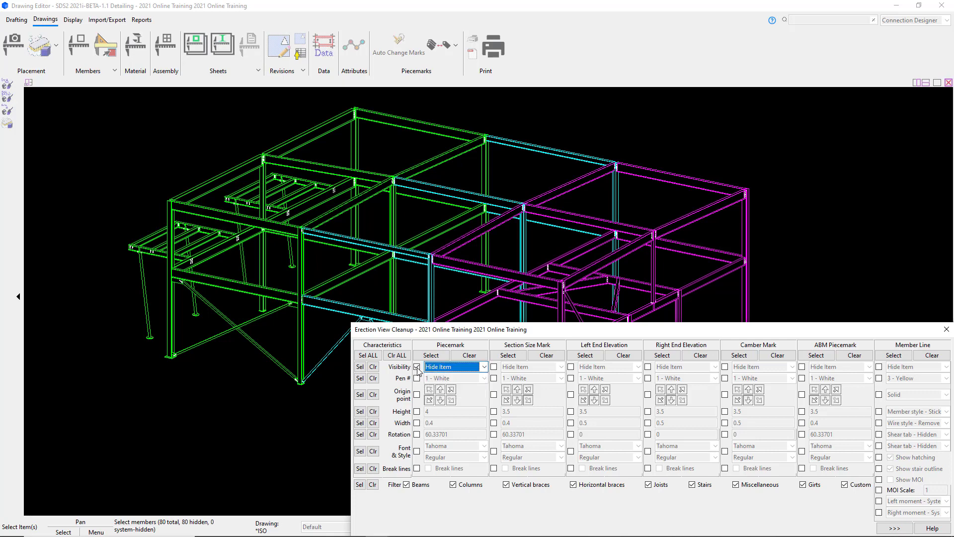
left_click(417, 367)
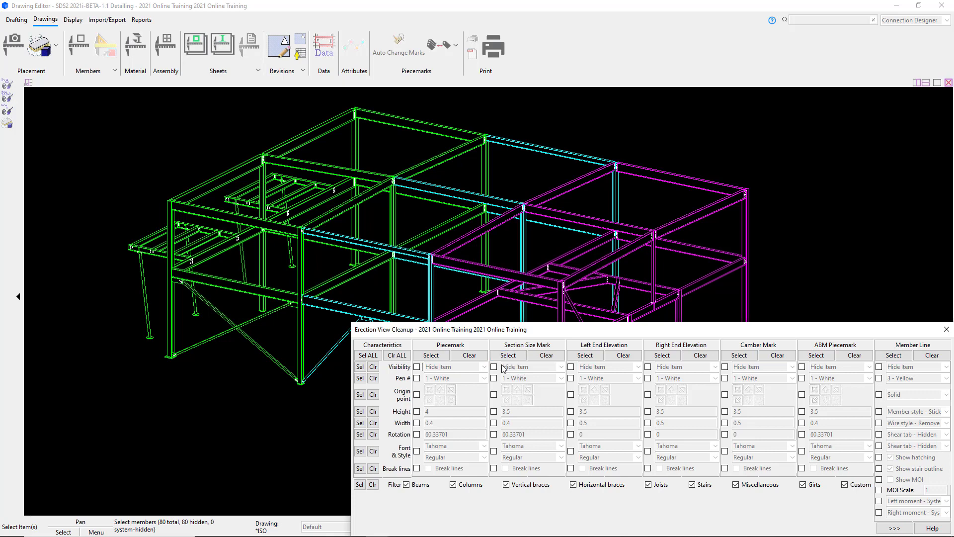
Set the section size mark visibility to Show Item and enable all of its characteristics.
left_click(493, 367)
left_click(512, 367)
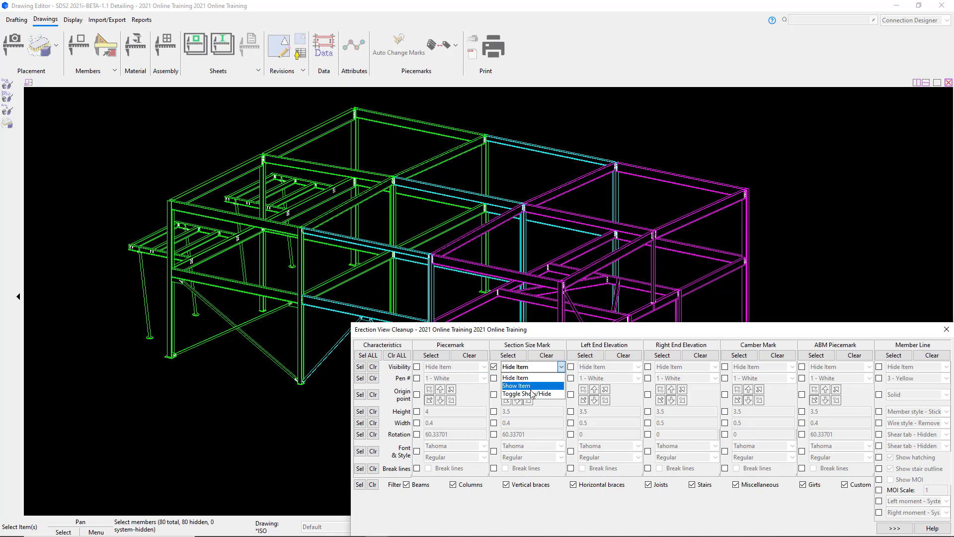
left_click(530, 386)
left_click(517, 355)
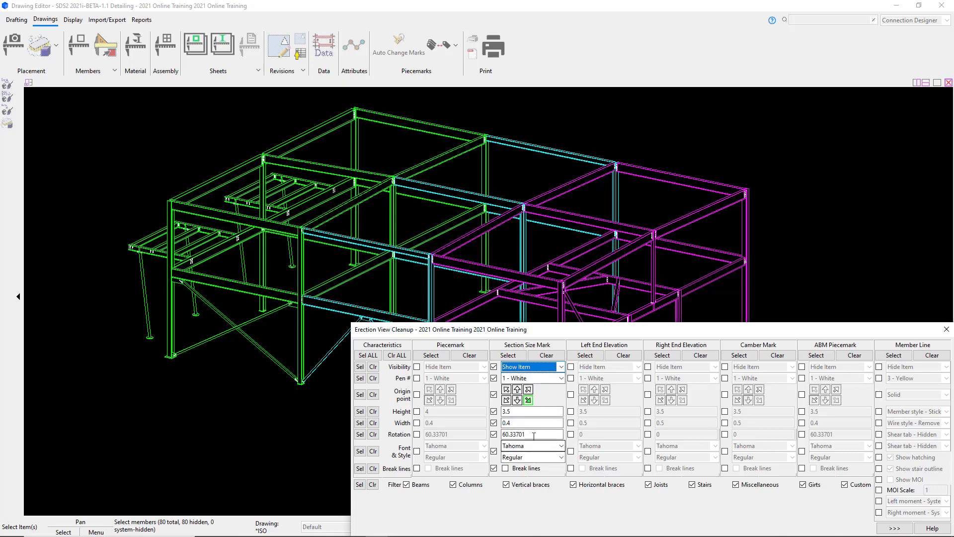
Disable every section size mark characteristic again and close the erection view cleanup without selecting any members.
left_click(505, 468)
left_click(493, 468)
left_click(494, 450)
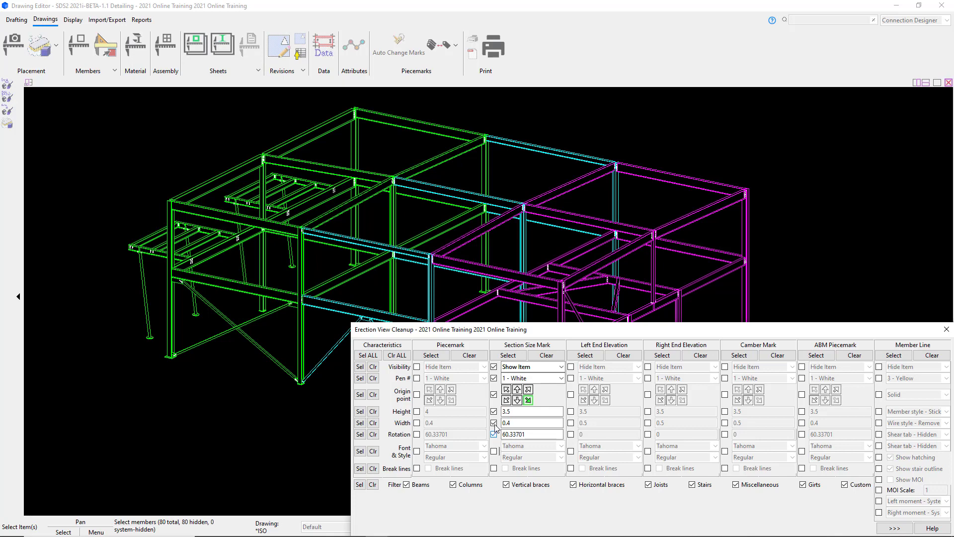
left_click(493, 422)
left_click(494, 434)
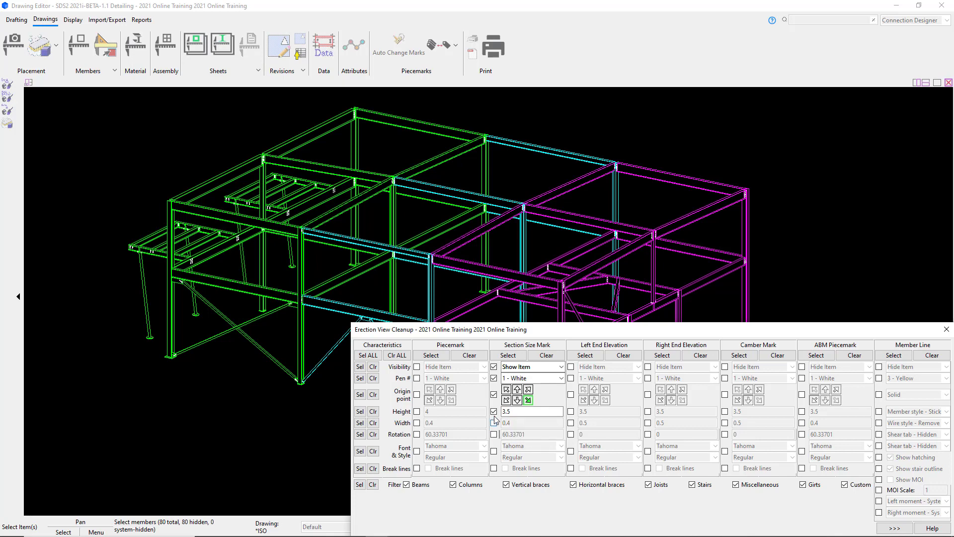
left_click(493, 411)
left_click(494, 394)
left_click(493, 378)
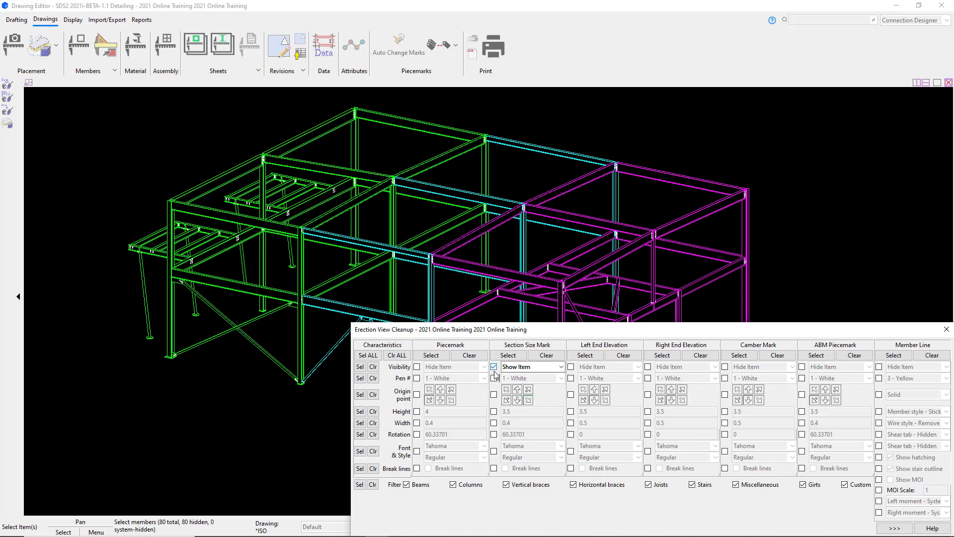
left_click(494, 366)
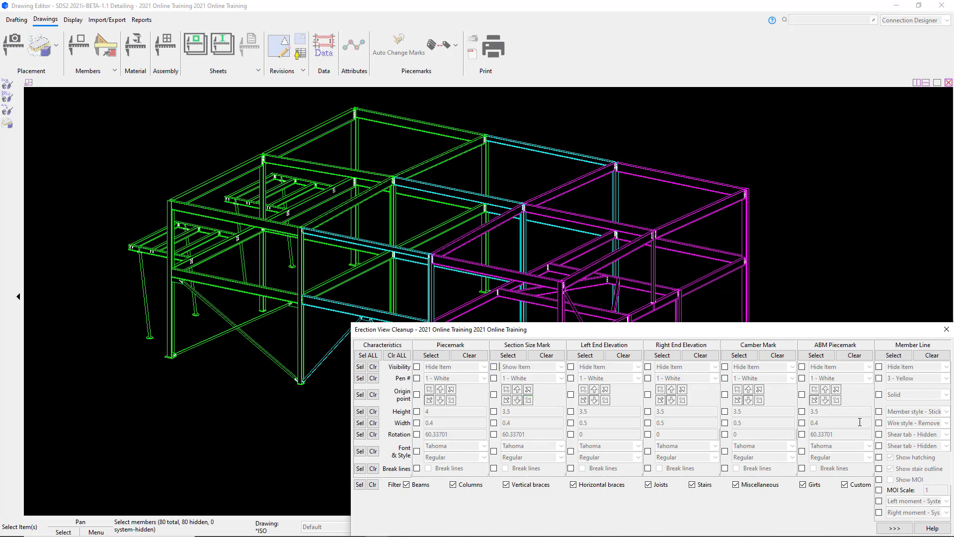
left_click(946, 328)
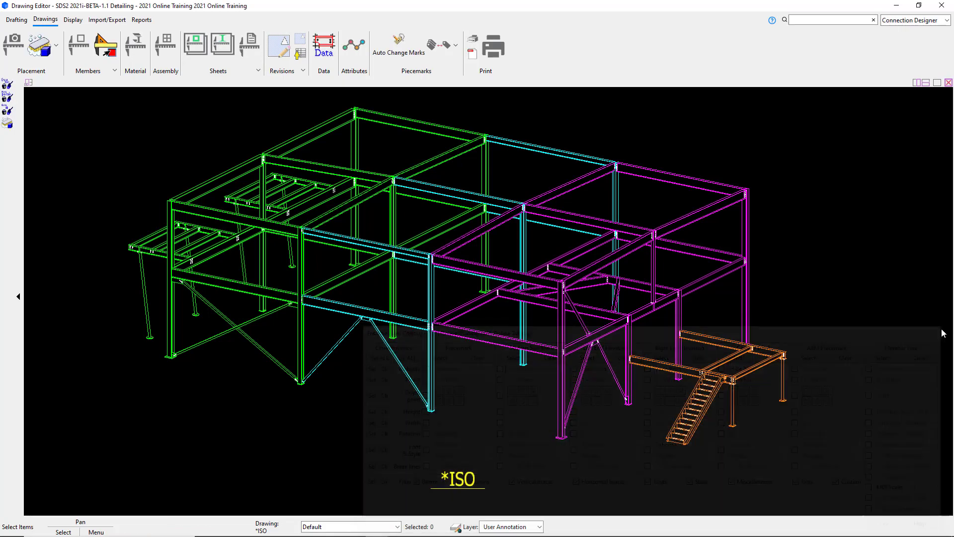
Open the next drawing, elevation A, and save the changes made to *ISO.
scroll(386, 428, "down", 1)
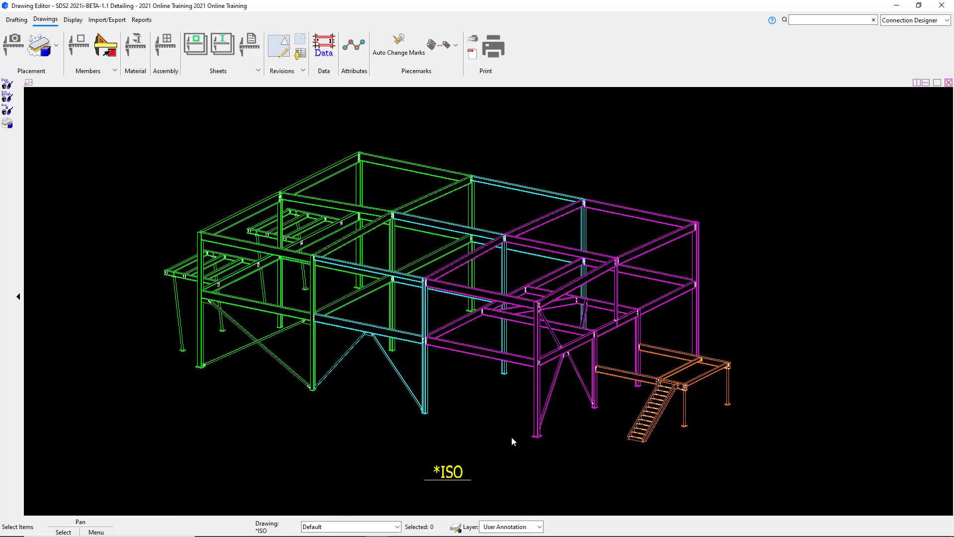
scroll(511, 436, "up", 1)
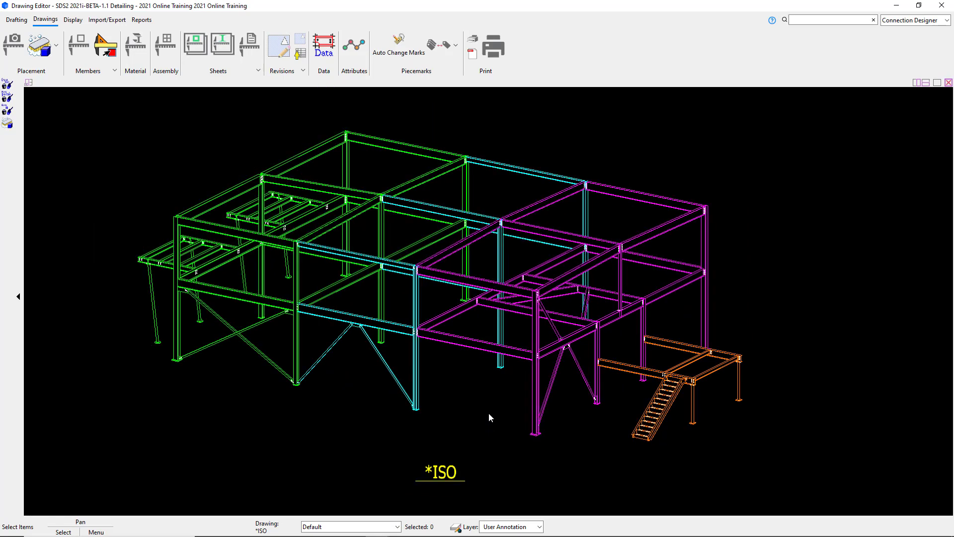
left_click(20, 21)
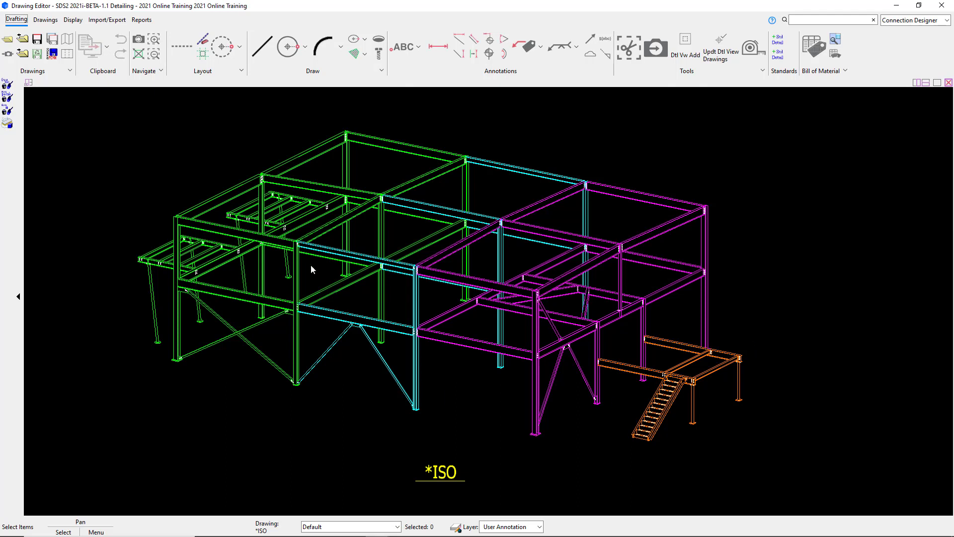
left_click(25, 55)
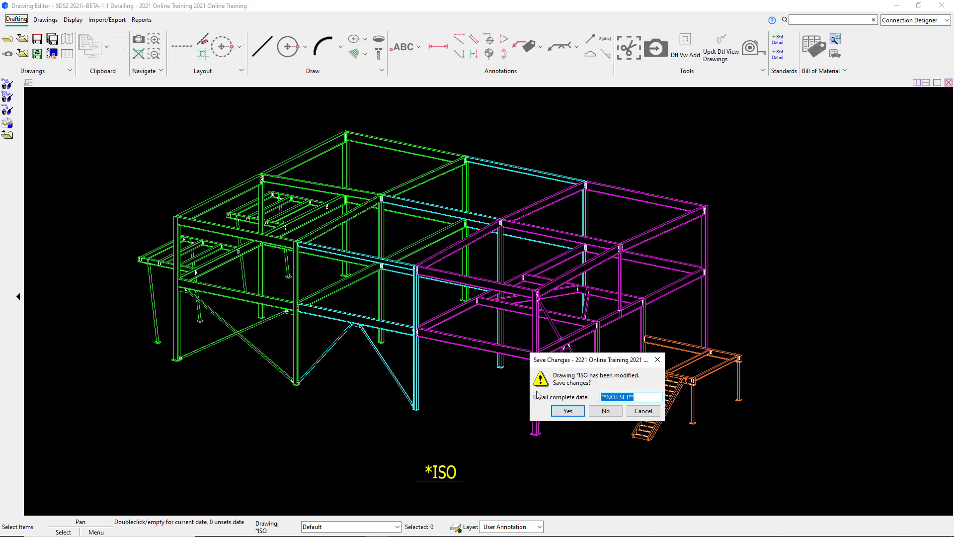
left_click(567, 411)
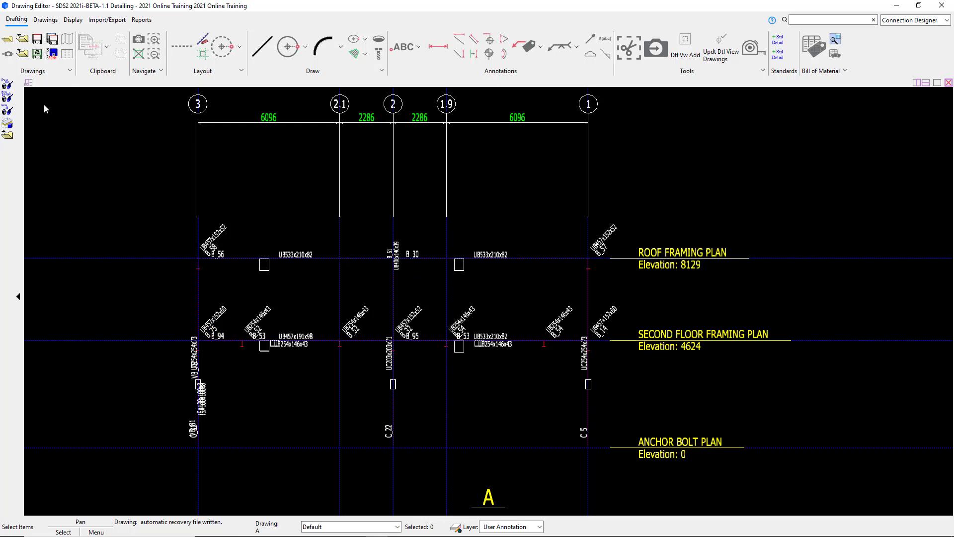
Return to *ISO and look through the following elevation drawings up to the MEZZANINE PLAN.
left_click(23, 43)
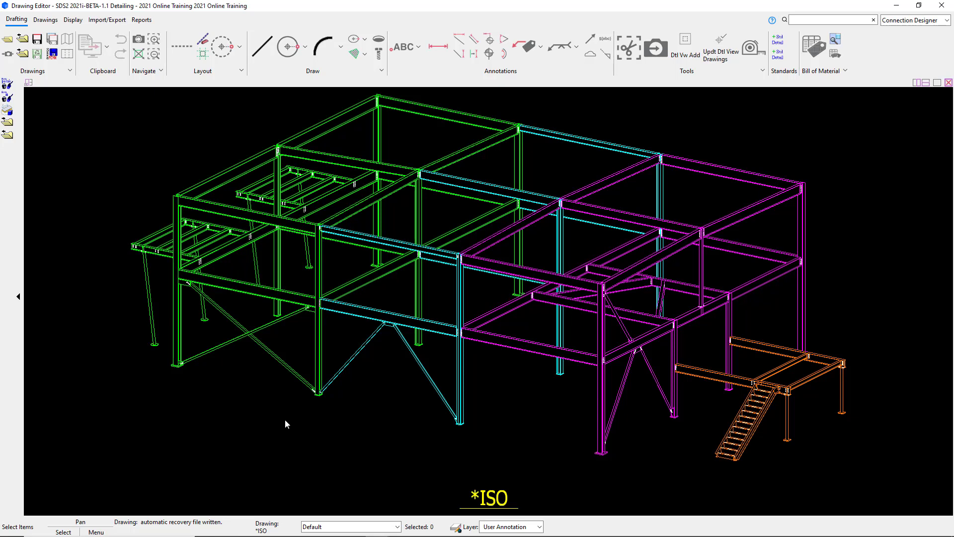
key("Page_Down")
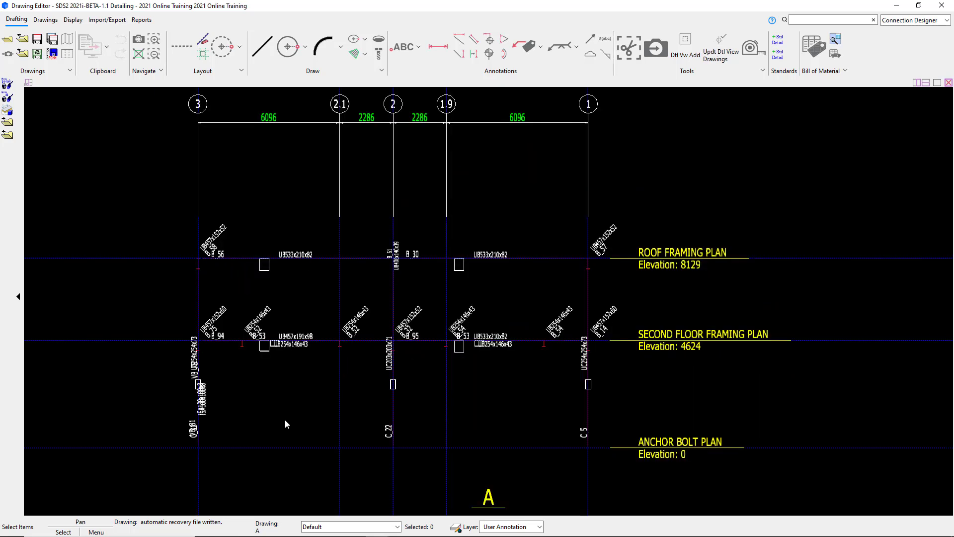
key("Page_Down")
key("Page_Down")
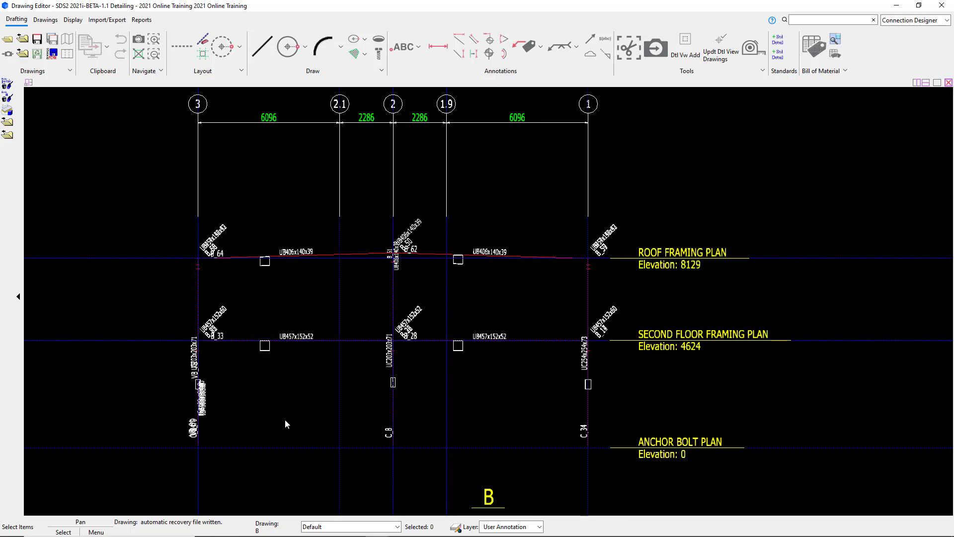
key("Page_Down")
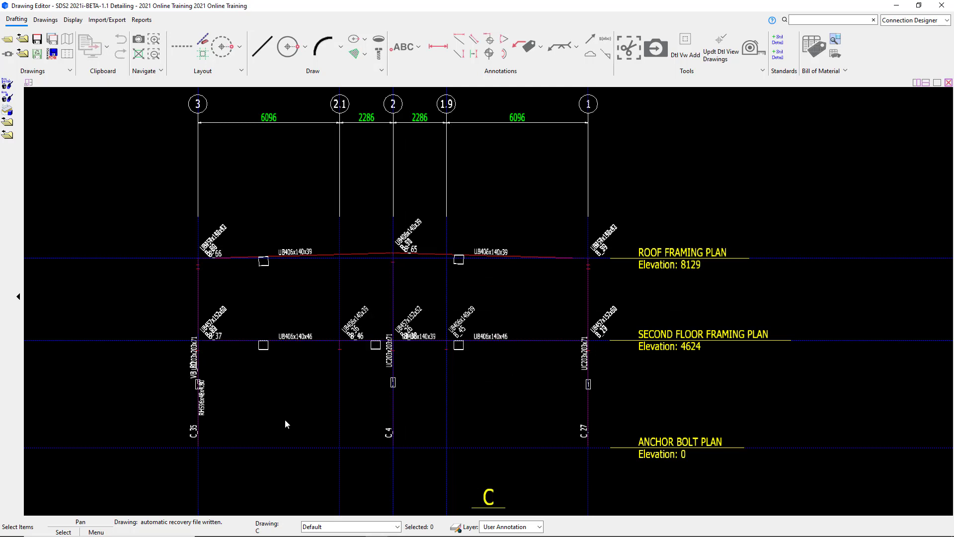
key("Page_Down")
key("Page_Down")
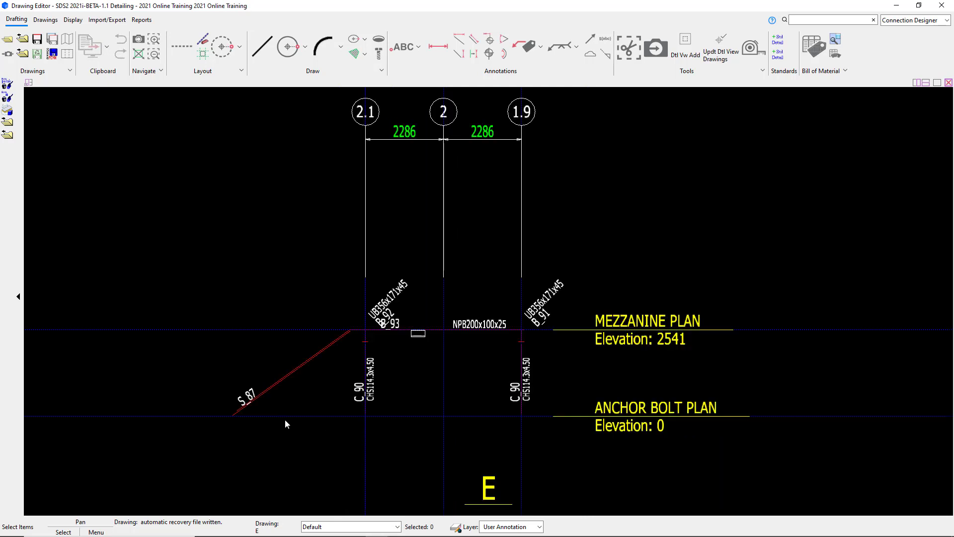
key("Page_Down")
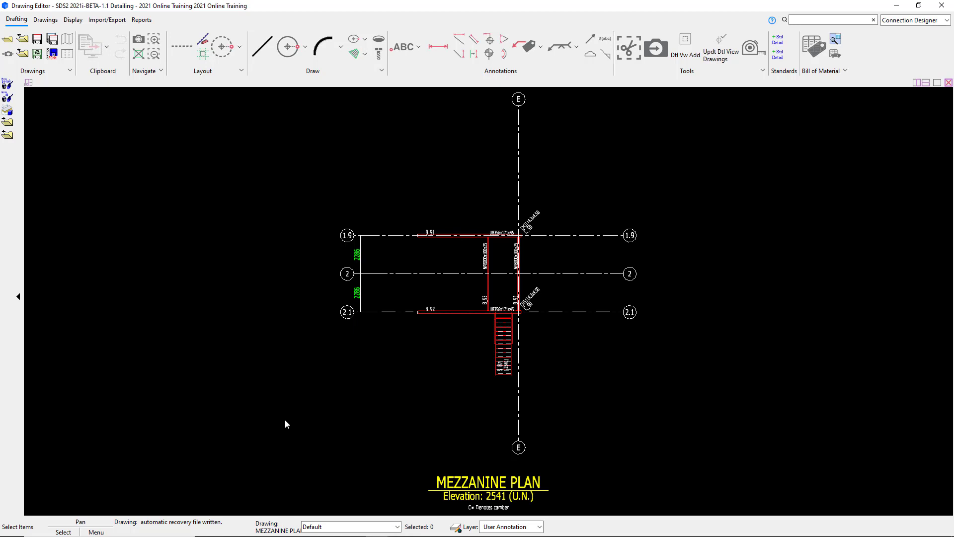
Page back through elevations E to B and forward again to the MEZZANINE PLAN.
key("Page_Up")
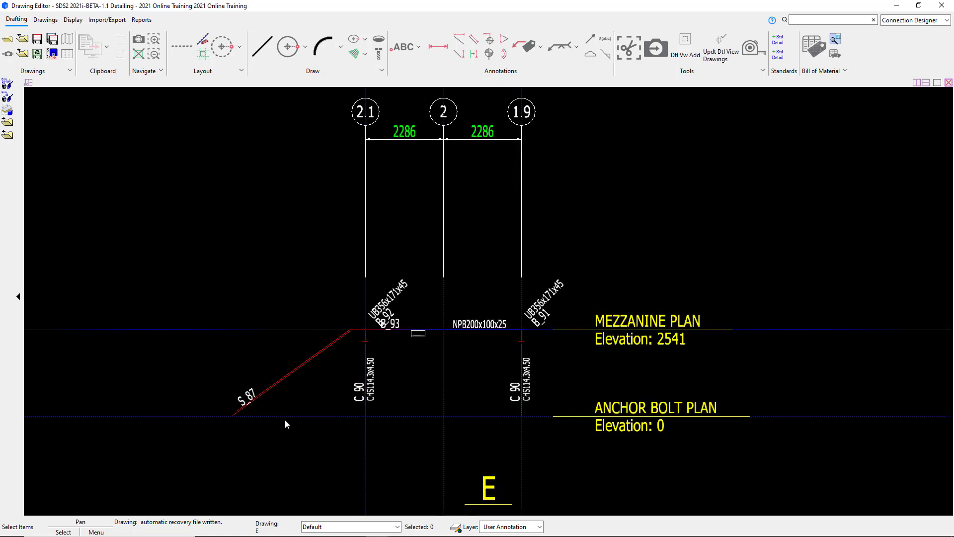
key("Page_Up")
key("Page_Up")
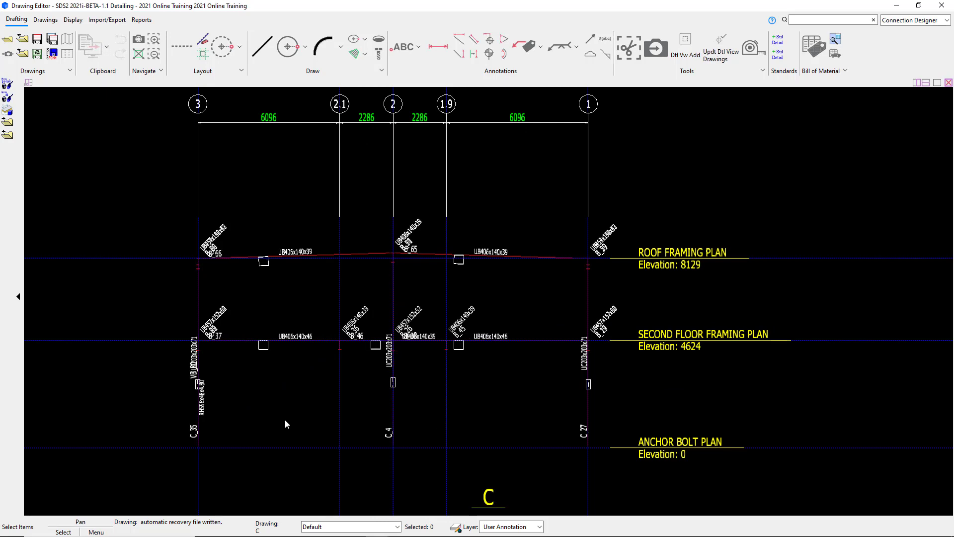
key("Page_Up")
key("Page_Down")
key("Page_Down")
key("Page_Down")
key("Page_Down")
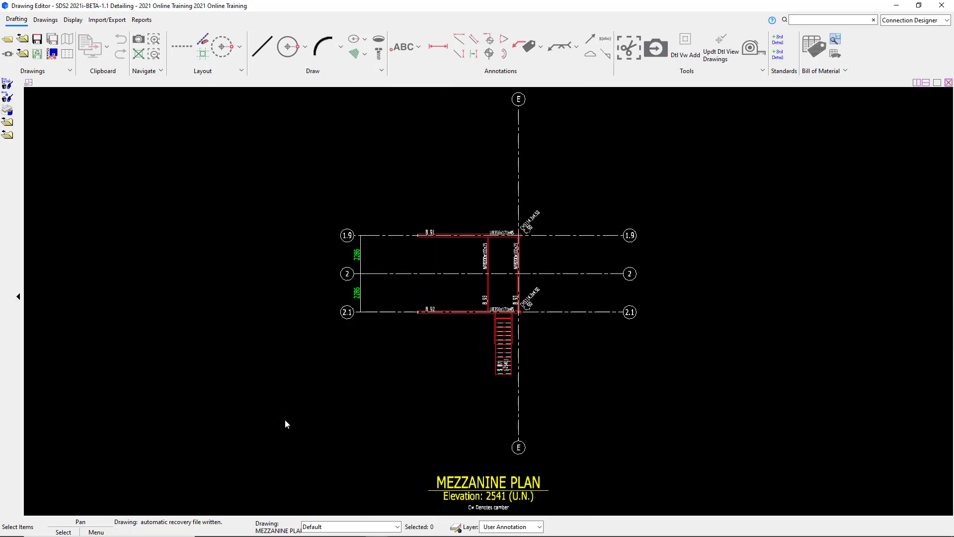
Page forward through the ROOF FRAMING PLAN, SECOND FLOOR FRAMING PLAN and numbered elevations up to the last drawing, elevation 3.
key("Page_Down")
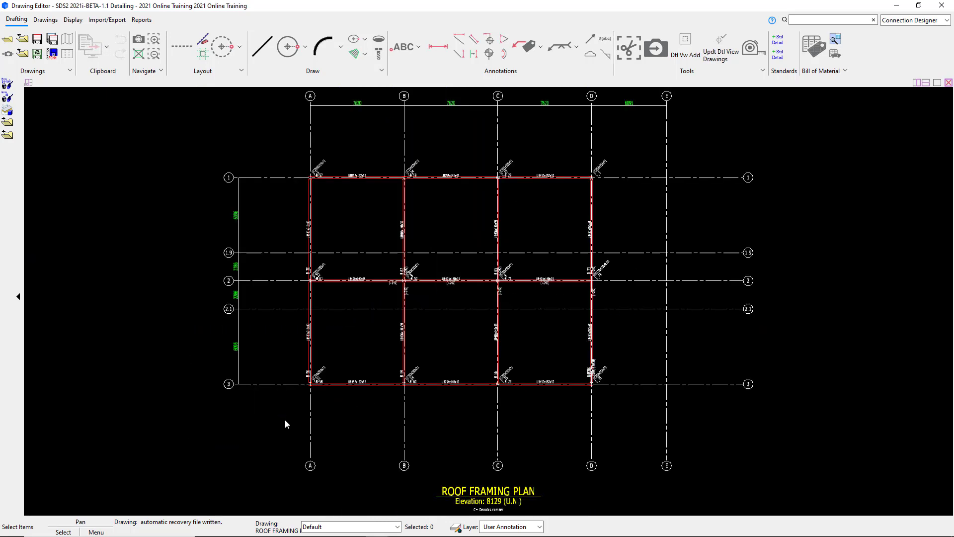
key("Page_Down")
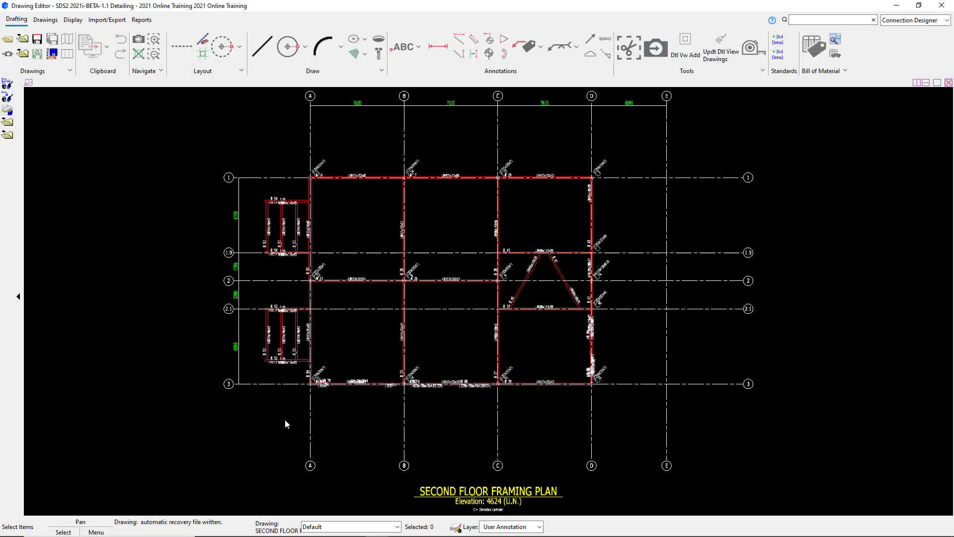
scroll(306, 231, "up", 3)
scroll(296, 194, "down", 3)
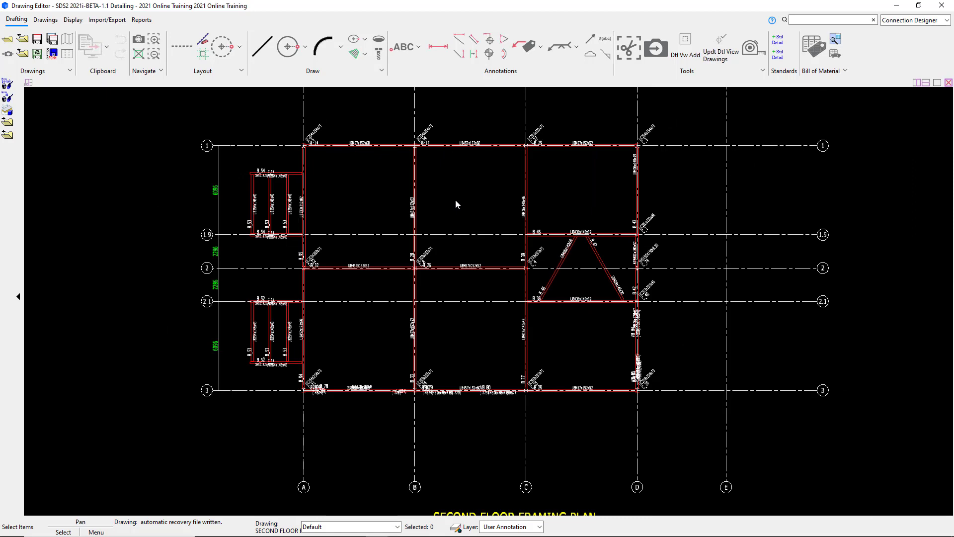
key("Page_Down")
key("Page_Down")
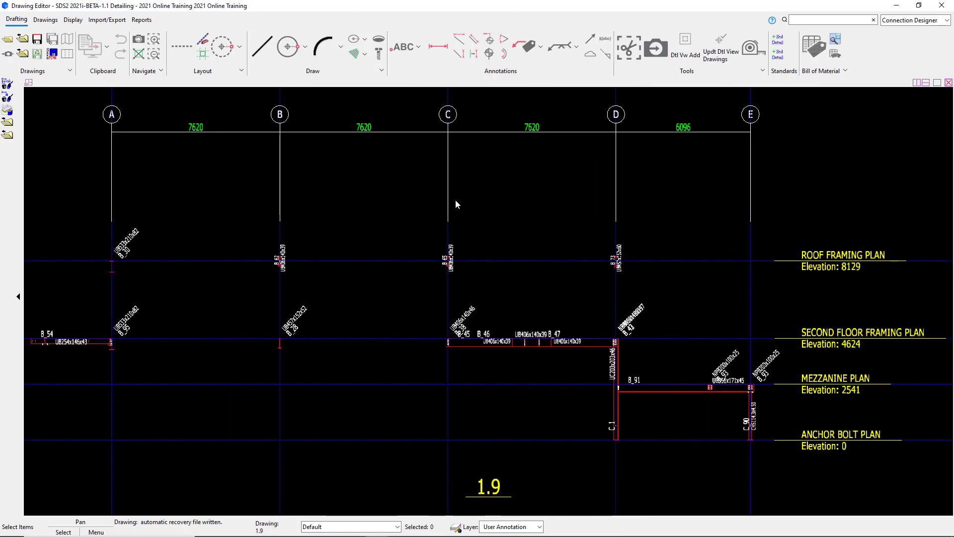
key("Page_Up")
key("Page_Down")
key("Page_Down")
key("Page_Down")
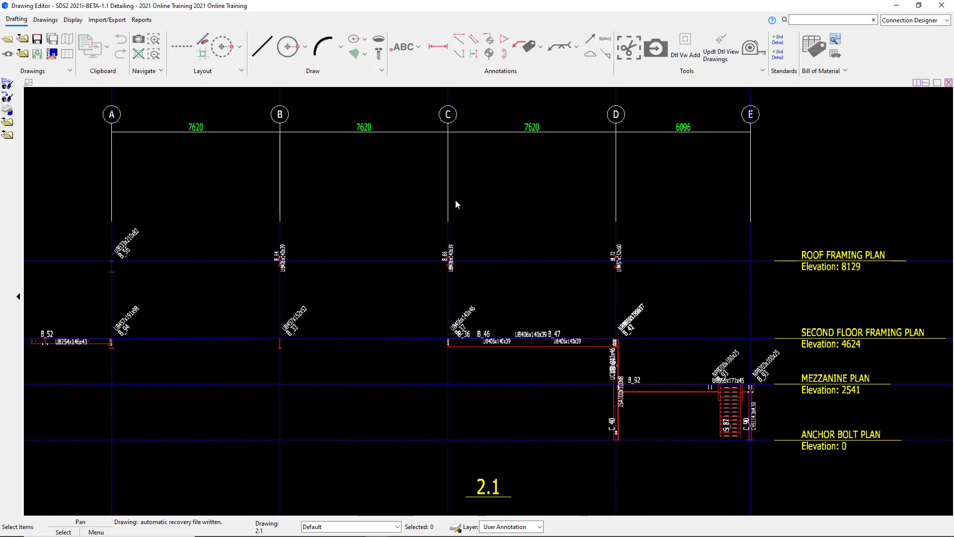
key("Page_Down")
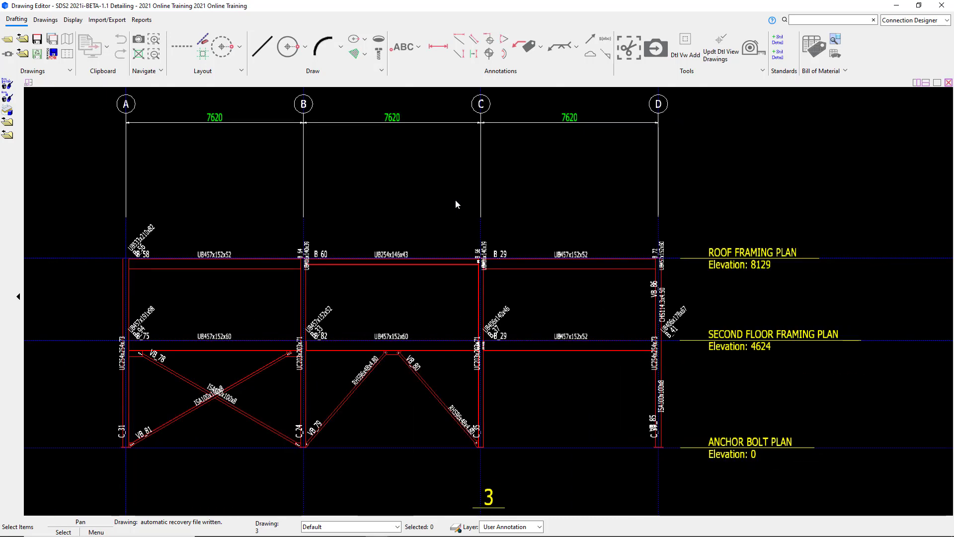
key("Page_Down")
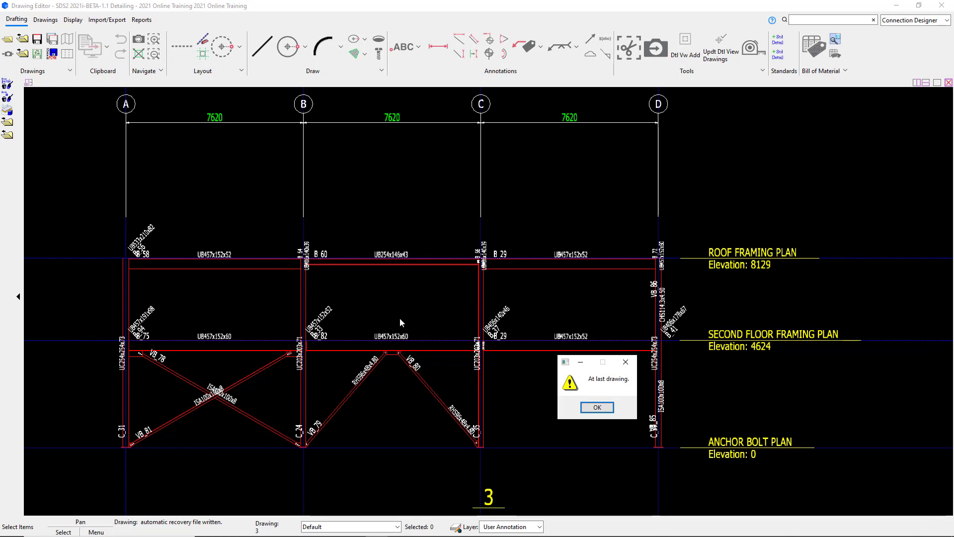
left_click(601, 408)
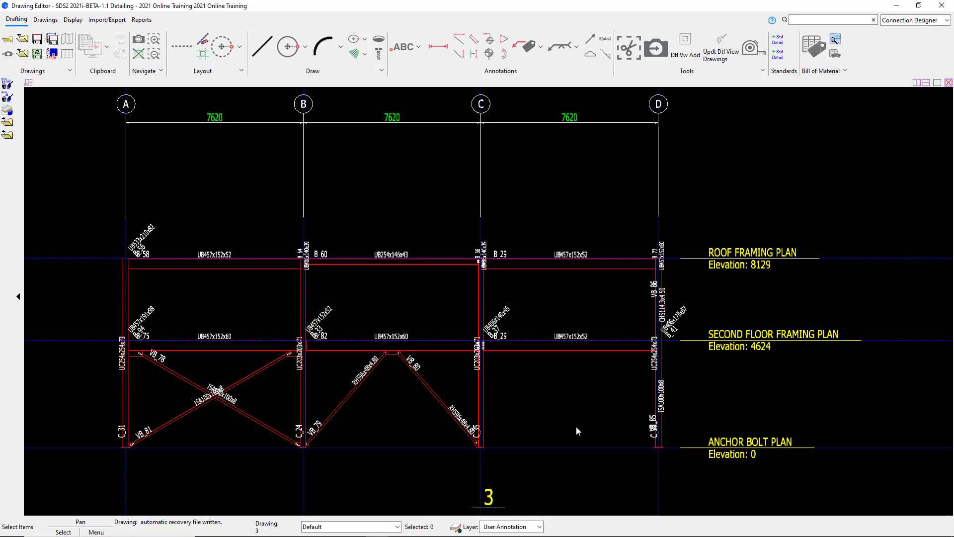
Page back from elevation 3 through the numbered elevations to the SECOND FLOOR FRAMING PLAN.
key("Page_Up")
key("Page_Up")
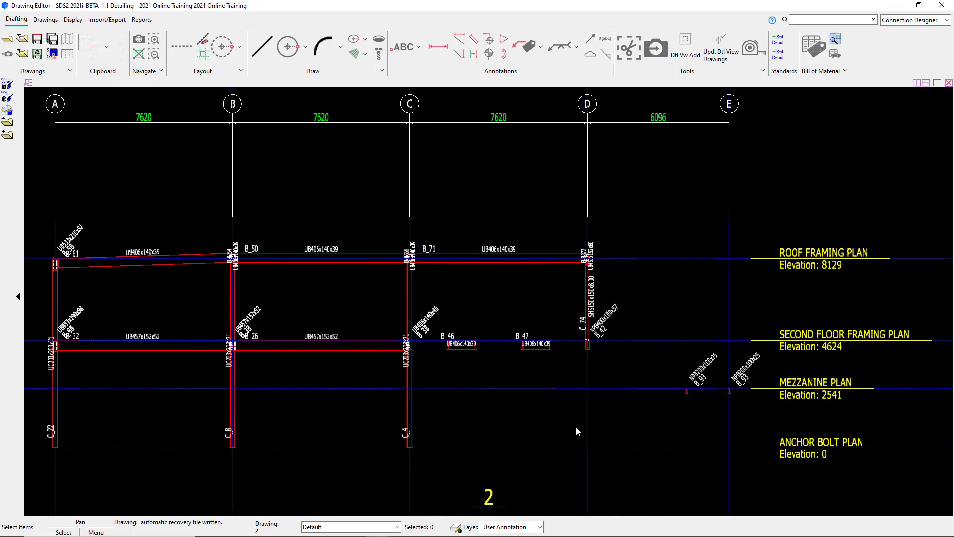
key("Page_Up")
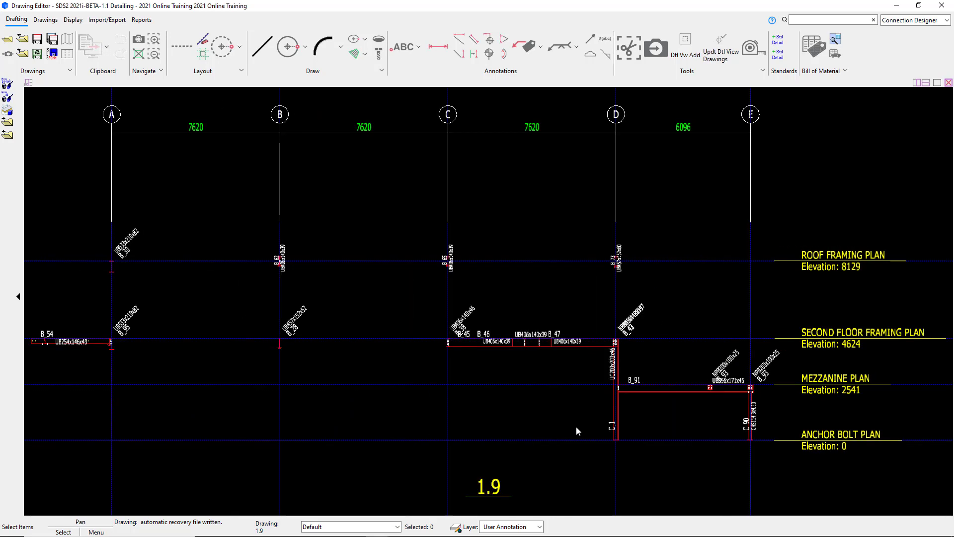
key("Page_Up")
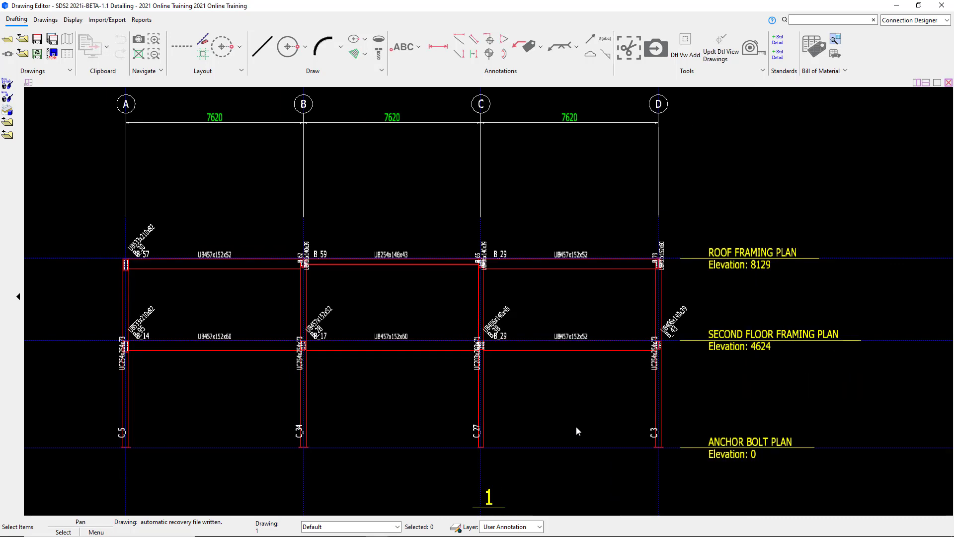
key("Page_Up")
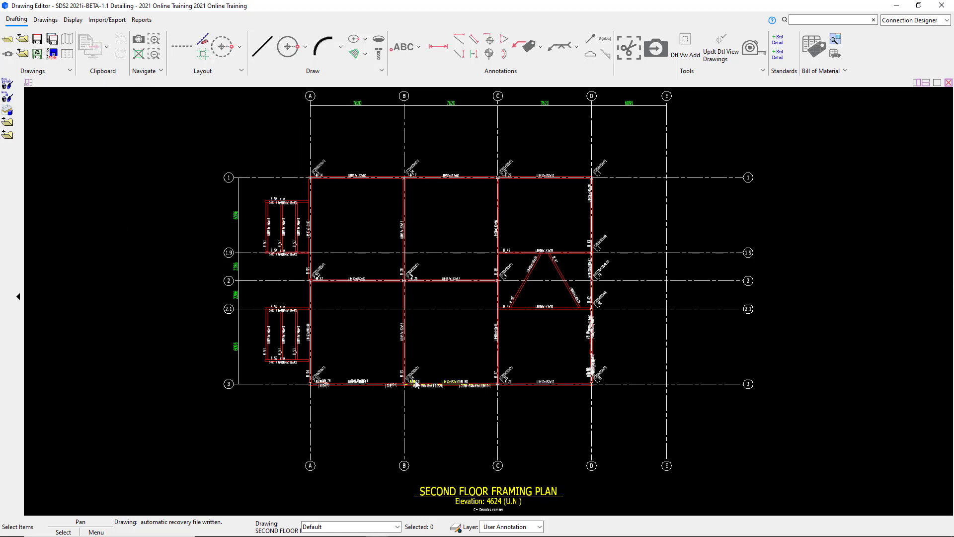
Examine the overlapping brace labels and the beam and column marks across the SECOND FLOOR FRAMING PLAN, and close the drawing editor.
scroll(413, 393, "up", 3)
scroll(413, 392, "up", 4)
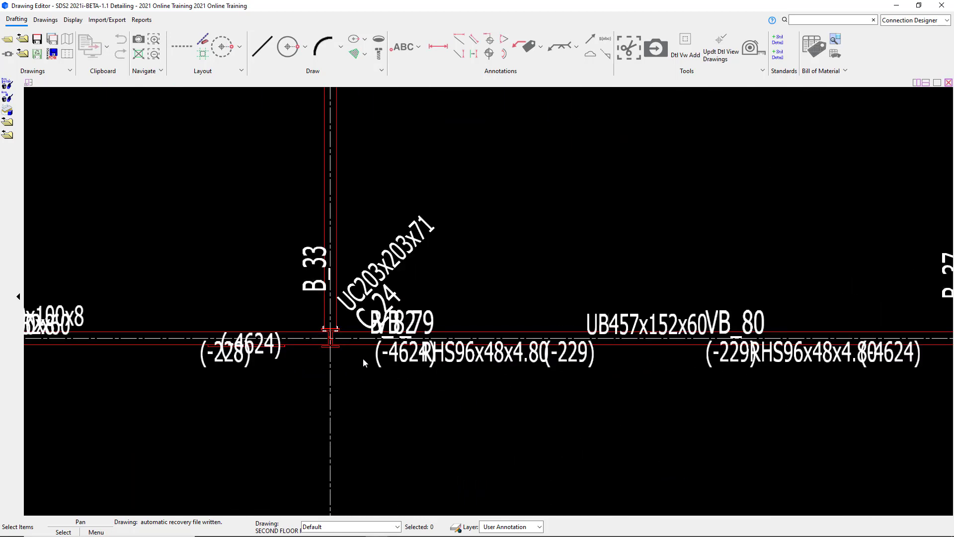
scroll(375, 391, "down", 5)
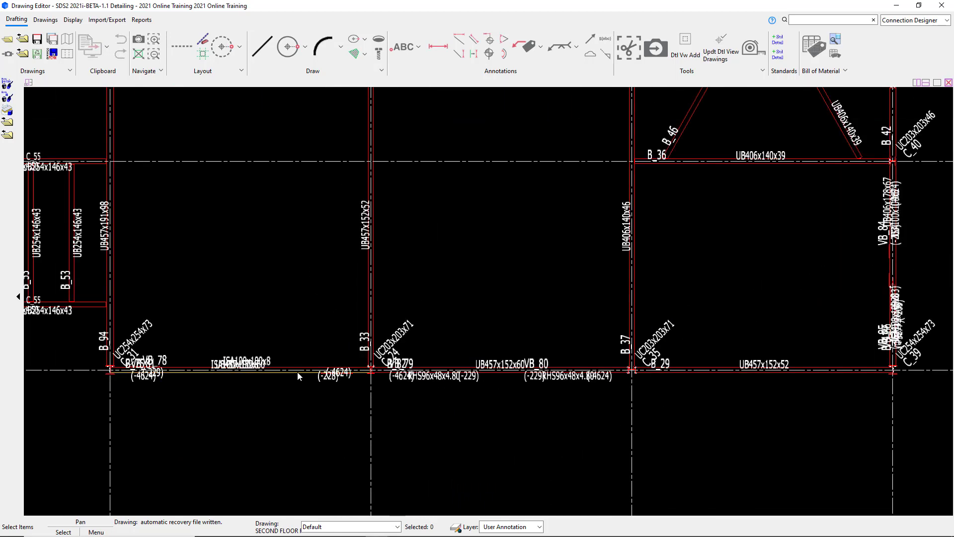
scroll(318, 397, "down", 3)
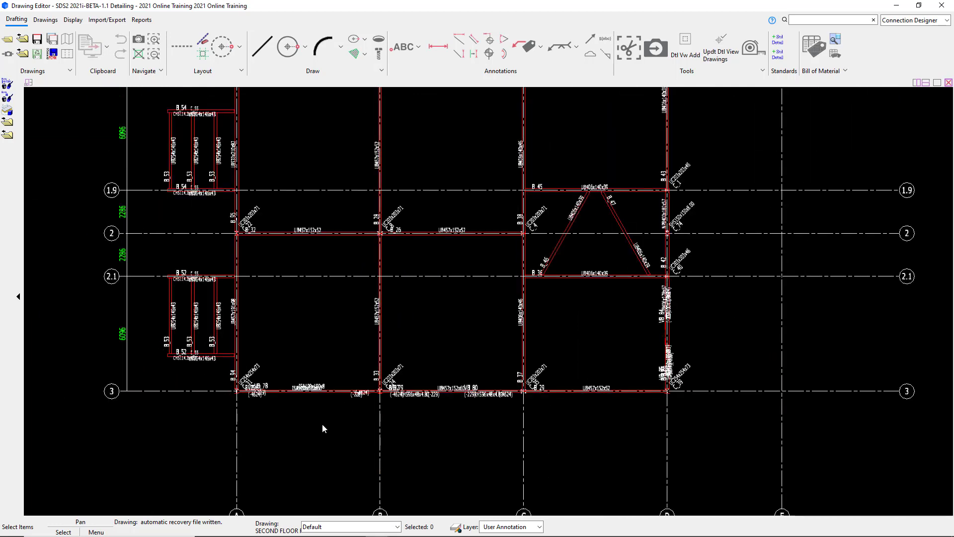
scroll(398, 392, "down", 1)
scroll(421, 377, "down", 1)
scroll(586, 264, "up", 4)
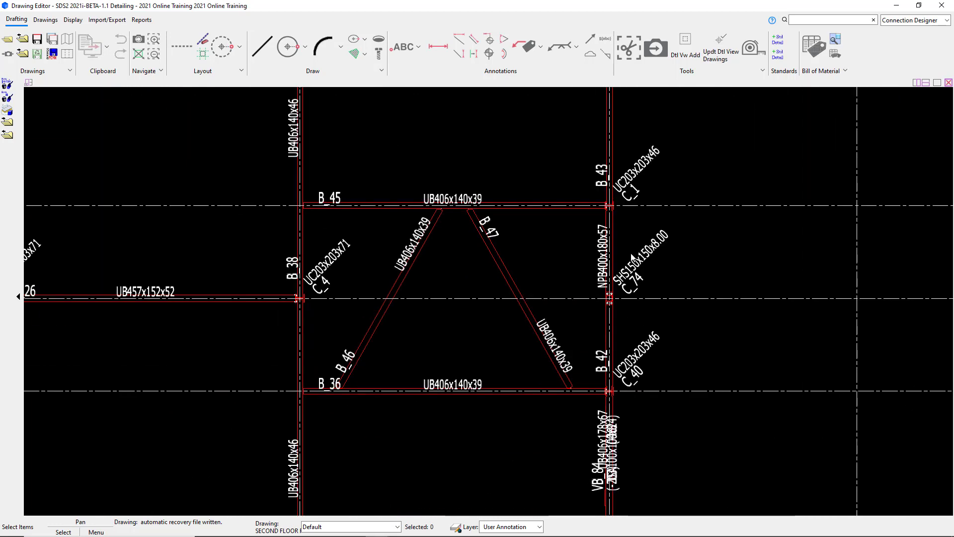
scroll(587, 264, "up", 2)
scroll(664, 342, "down", 1)
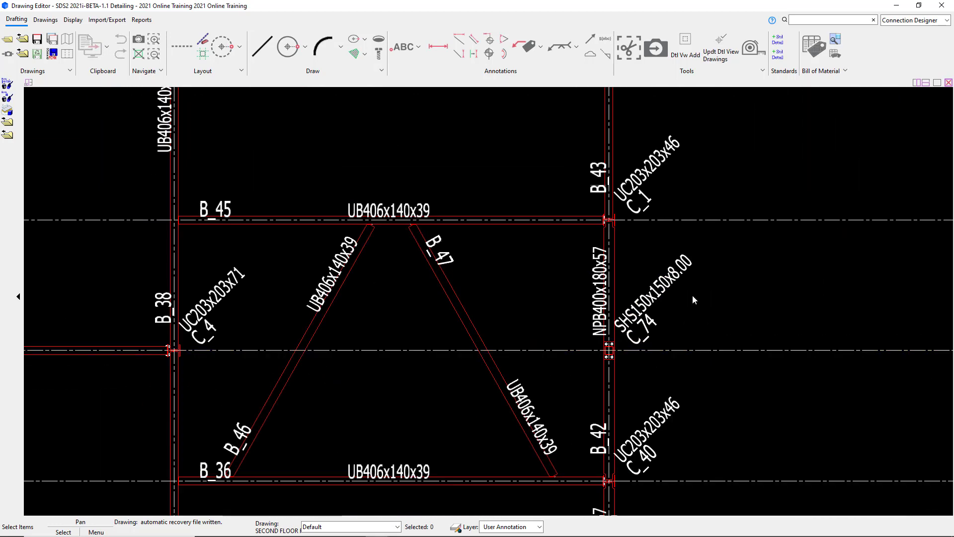
scroll(691, 303, "down", 2)
scroll(646, 318, "down", 1)
scroll(511, 353, "down", 1)
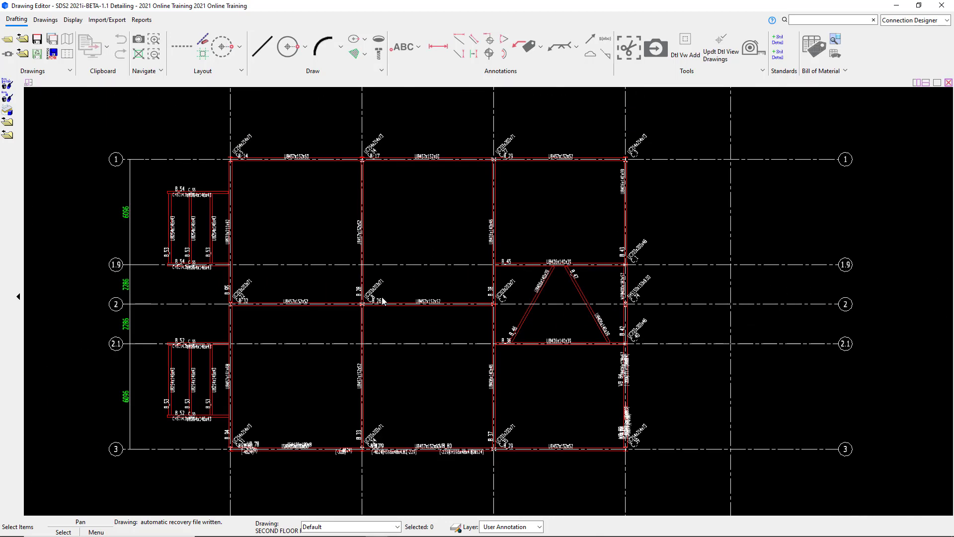
scroll(482, 313, "down", 1)
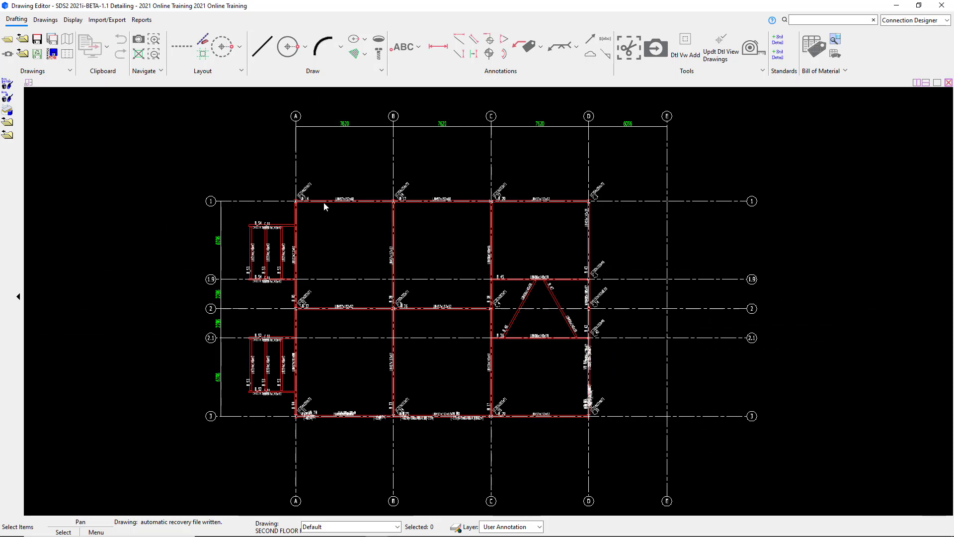
scroll(305, 194, "up", 2)
scroll(306, 197, "up", 1)
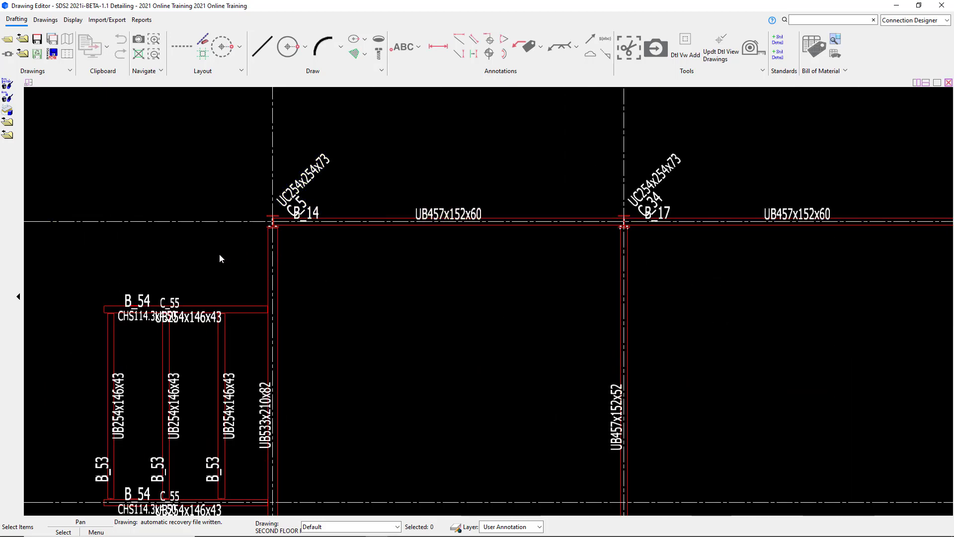
scroll(219, 257, "down", 3)
scroll(362, 265, "down", 2)
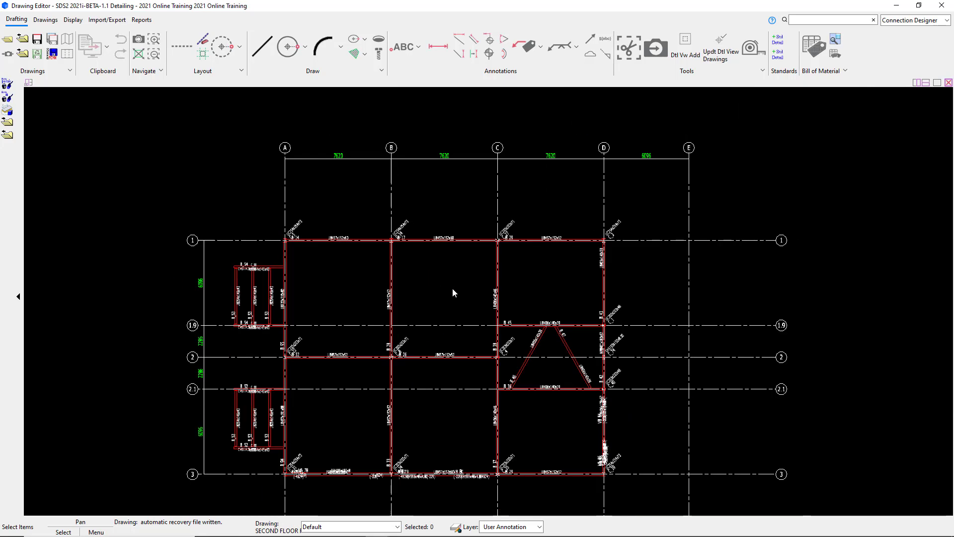
mouse_move(446, 292)
middle_mouse_down()
mouse_move(427, 255)
mouse_move(390, 230)
middle_mouse_up()
scroll(405, 253, "down", 1)
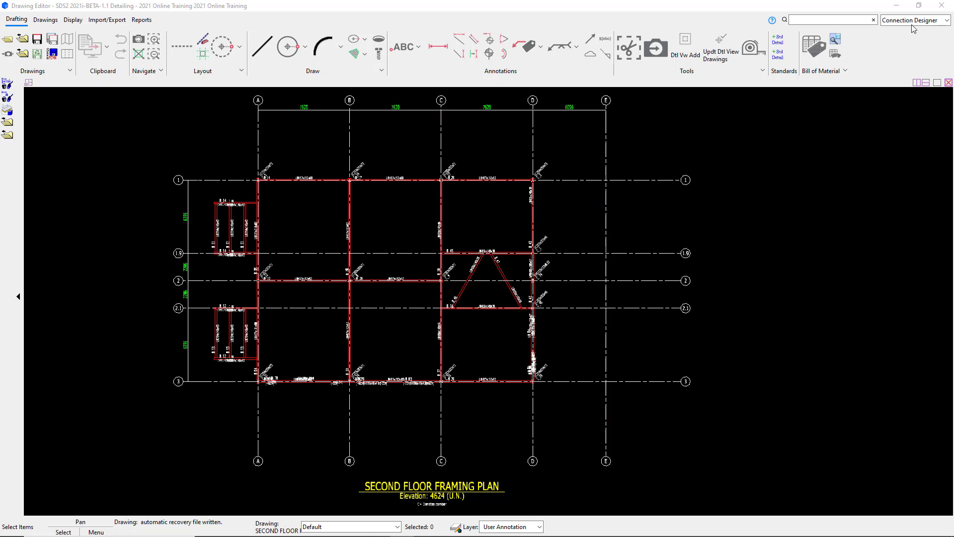
left_click(942, 7)
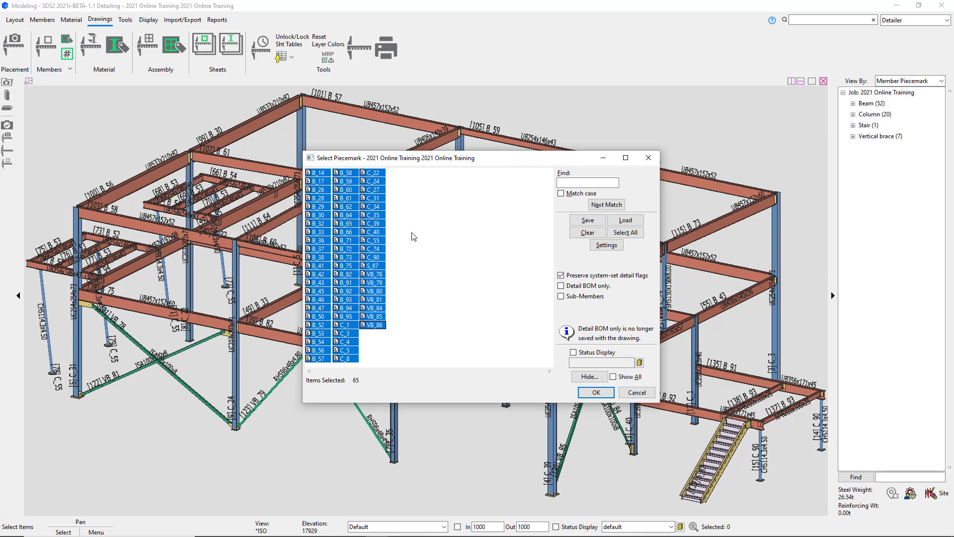
Turn off Detail using templates in the member annotation and dimensioning settings for the selected piecemarks.
left_click(605, 246)
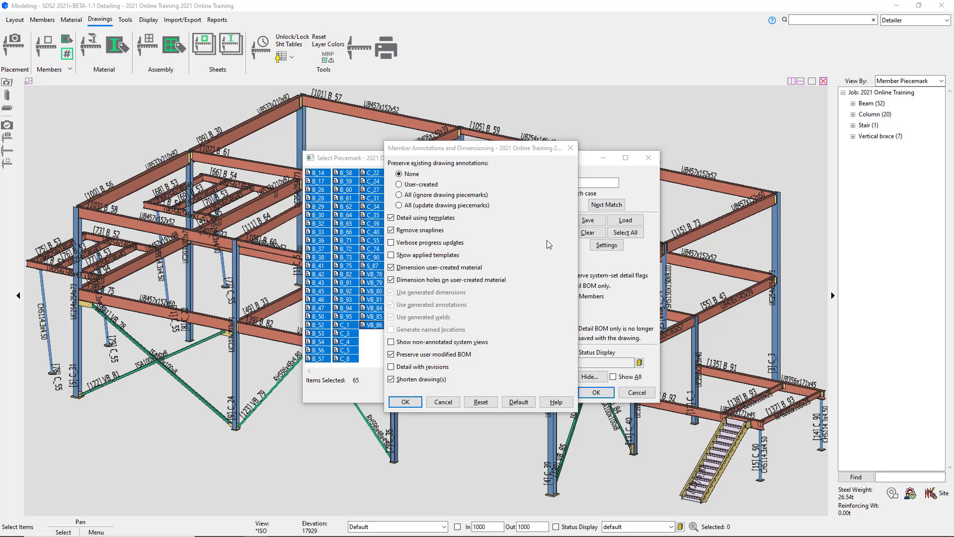
left_click(411, 222)
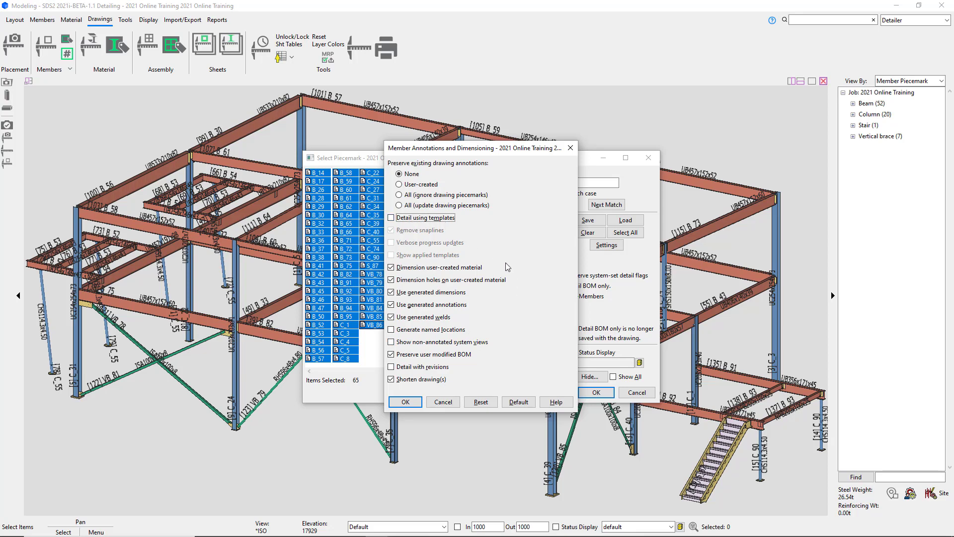
left_click(406, 402)
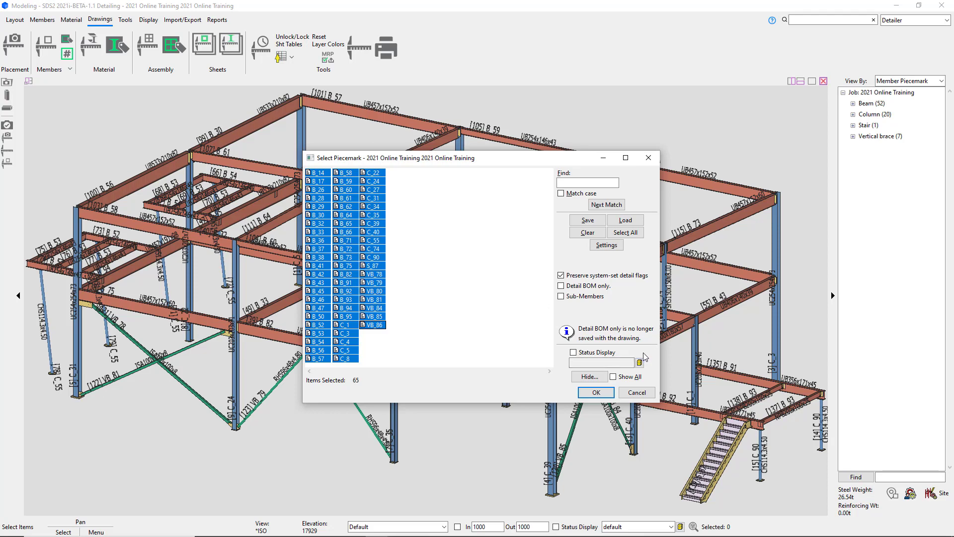
Review the General, Routing and Category & Miscellaneous filters for hiding piecemarks, and leave them without applying changes.
left_click(578, 379)
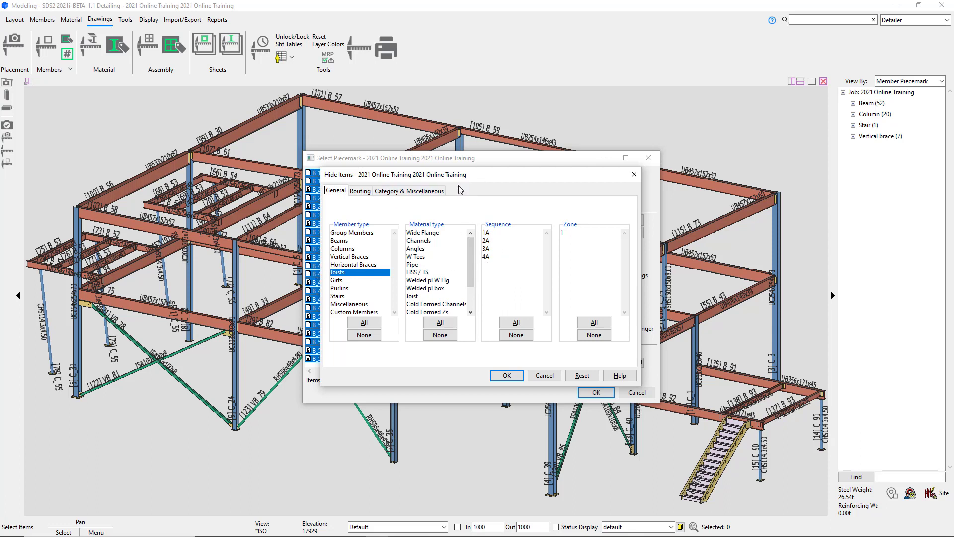
left_click(365, 193)
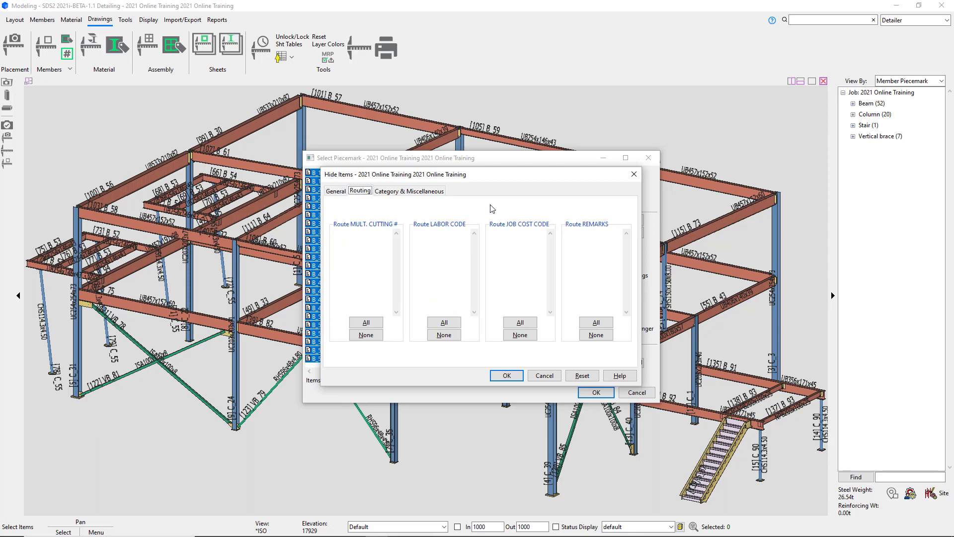
left_click(407, 194)
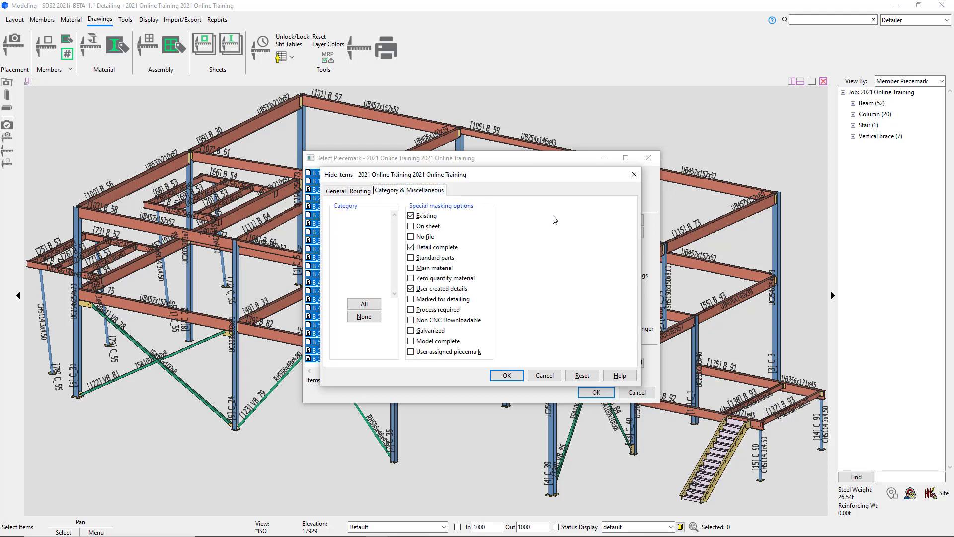
left_click_drag(529, 174, 641, 182)
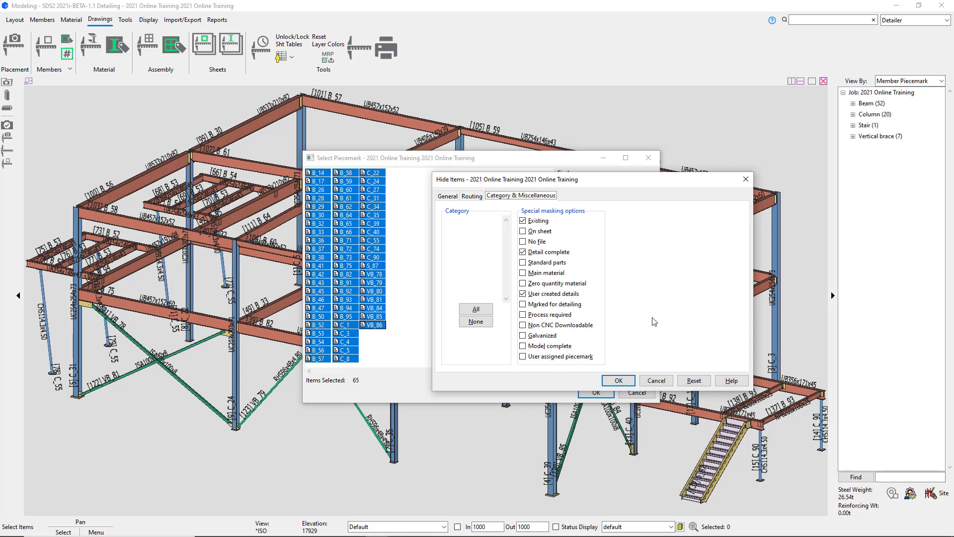
left_click(475, 197)
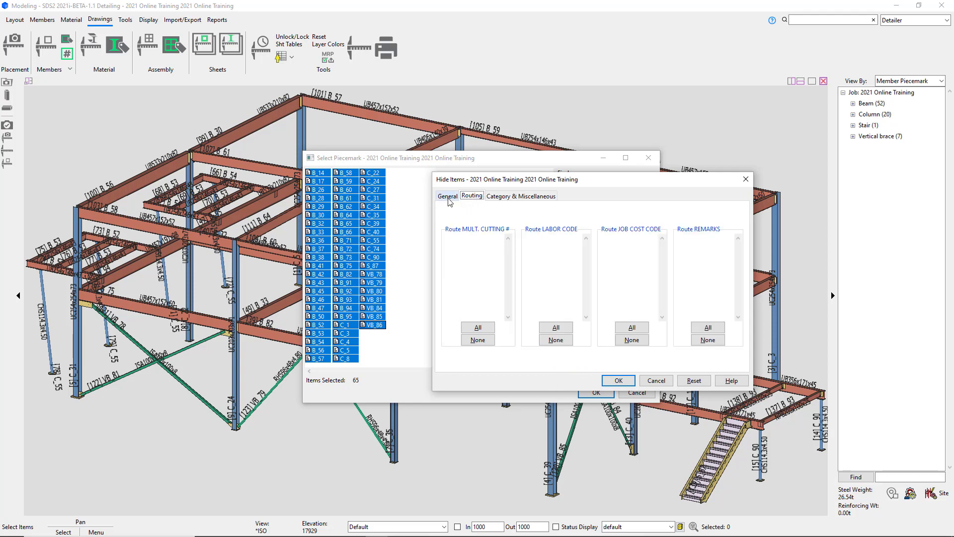
left_click(448, 196)
left_click(663, 382)
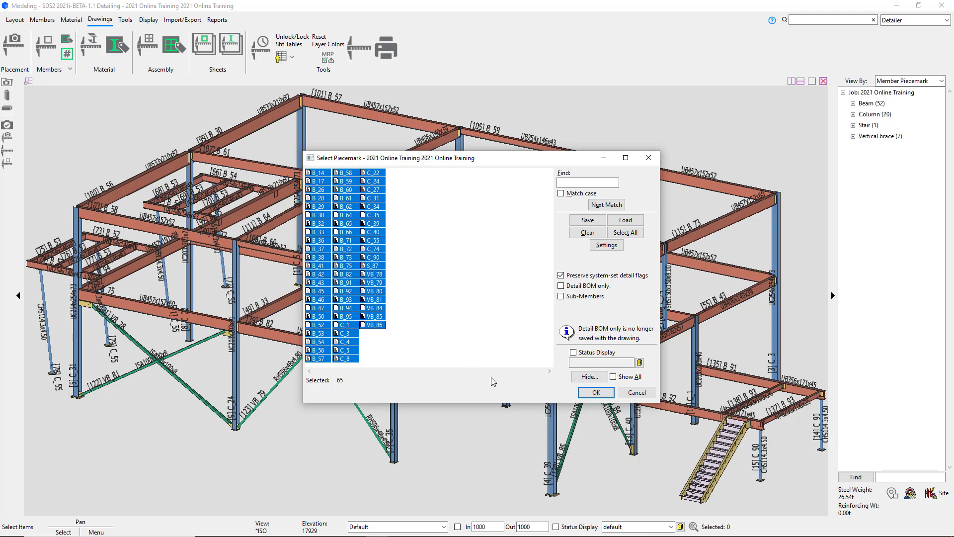
Detail all 65 selected member piecemarks and have the progress window close when done.
left_click(595, 392)
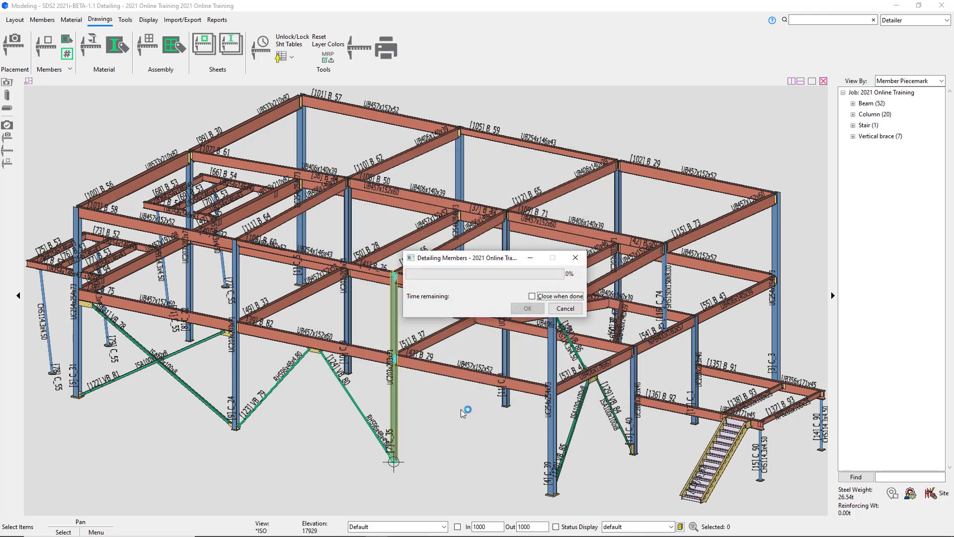
left_click(532, 296)
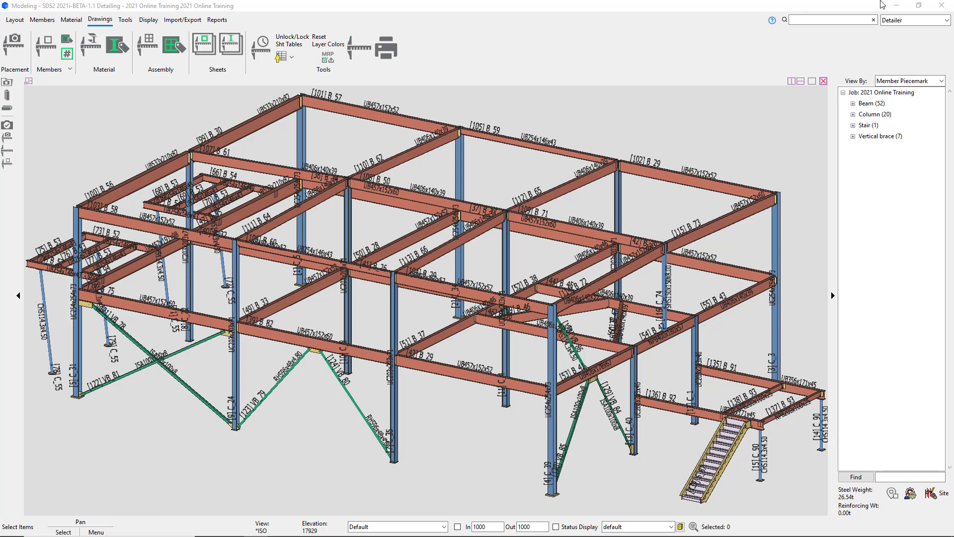
Open the Drawing Editor and load the member detail drawing of beam piecemark B_14.
left_click(361, 51)
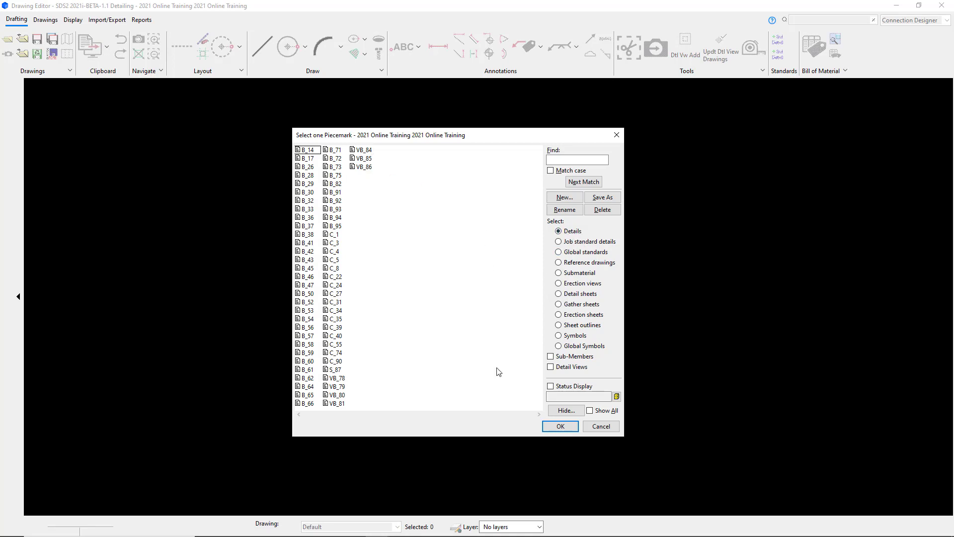
left_click(581, 283)
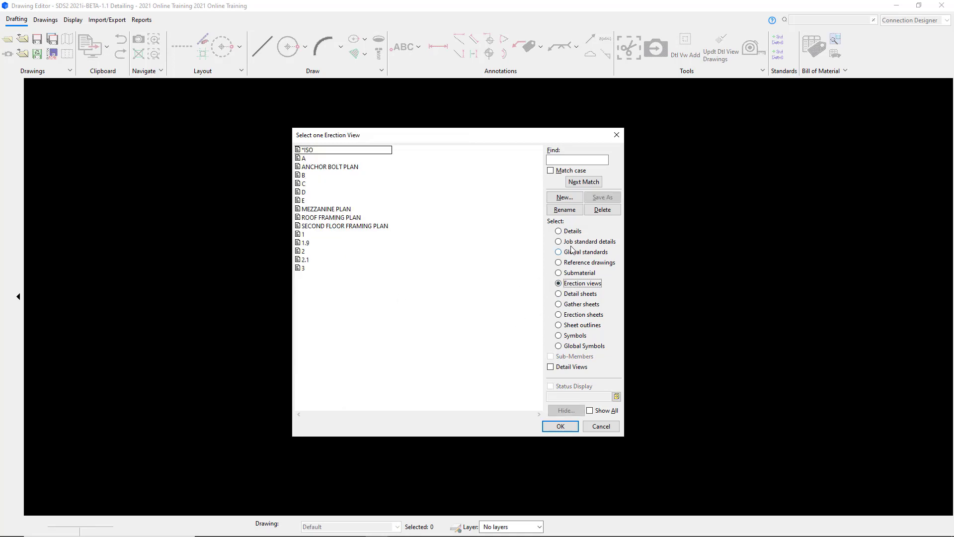
left_click(572, 232)
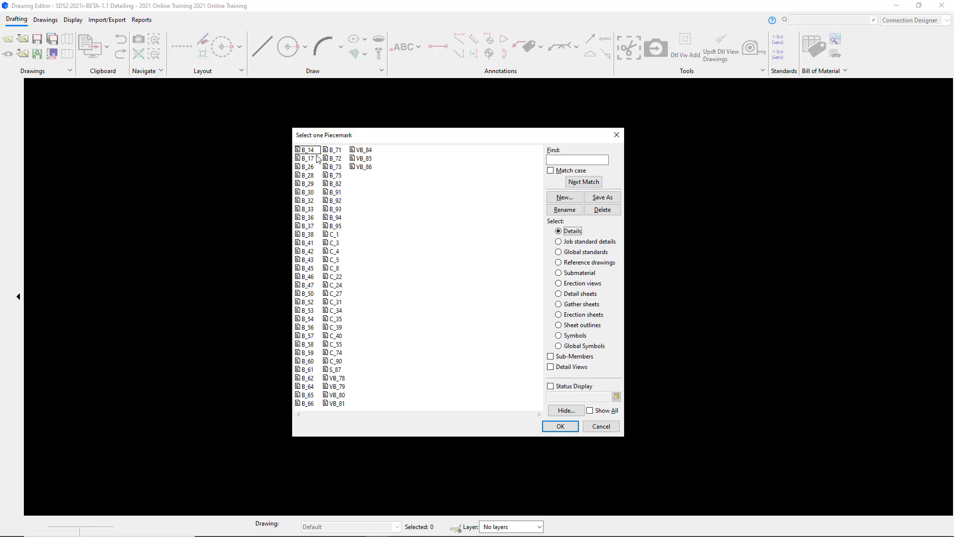
left_click(312, 150)
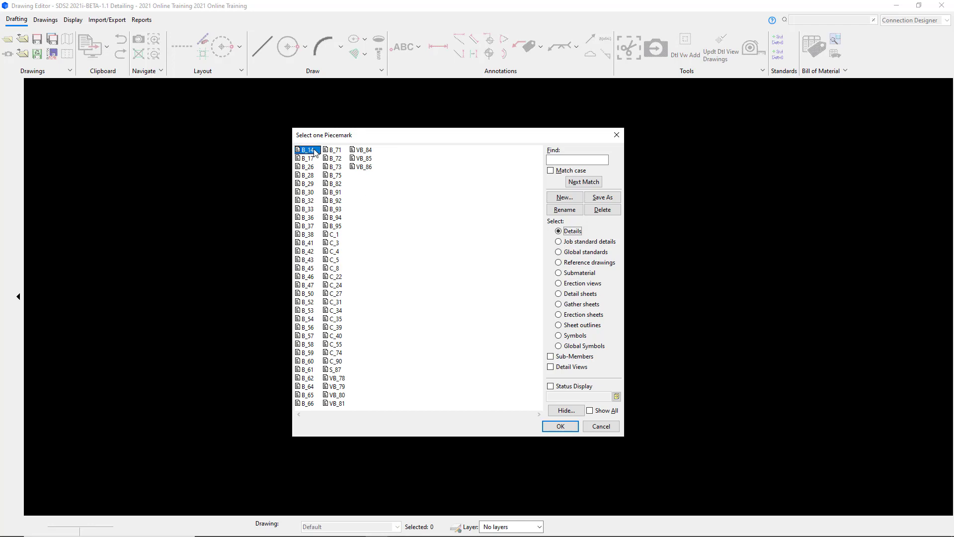
left_click(571, 429)
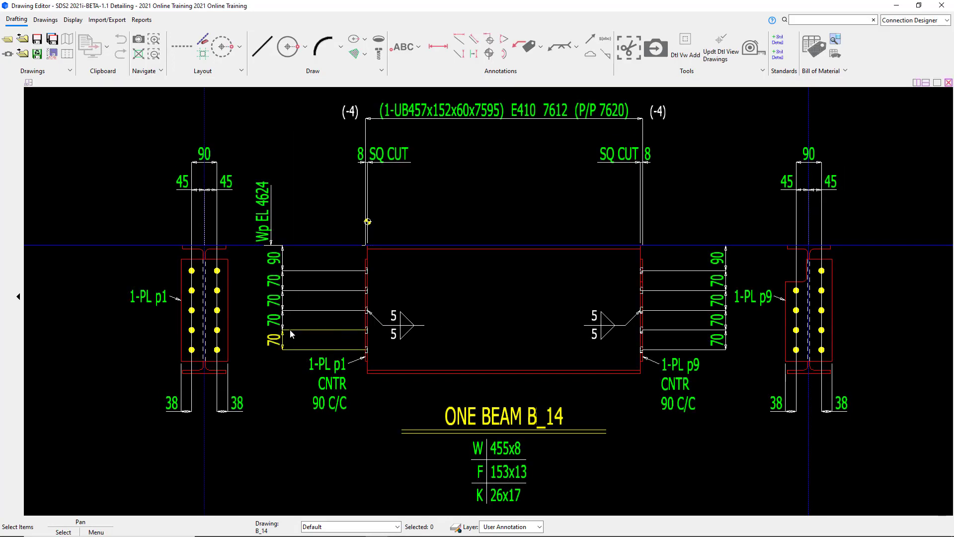
scroll(293, 332, "down", 2)
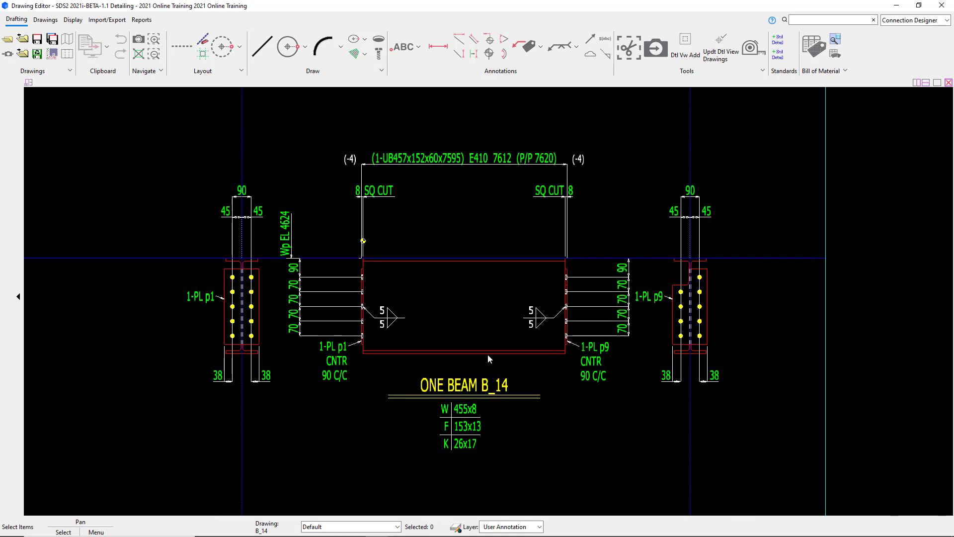
scroll(413, 303, "down", 1)
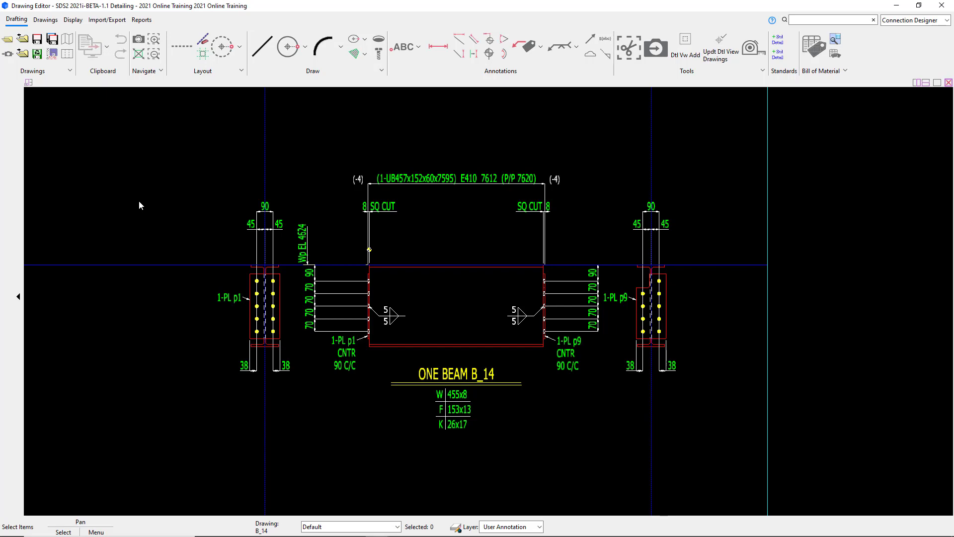
Page forward through the member details after B_14, examining the beam drawings and the first column drawings.
key("Page_Down")
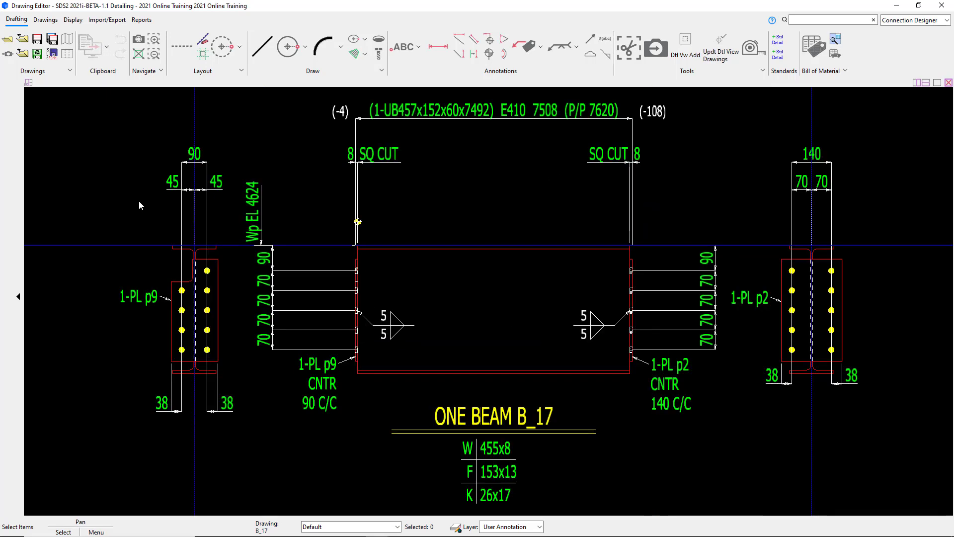
key("Page_Down")
key("Page_Down")
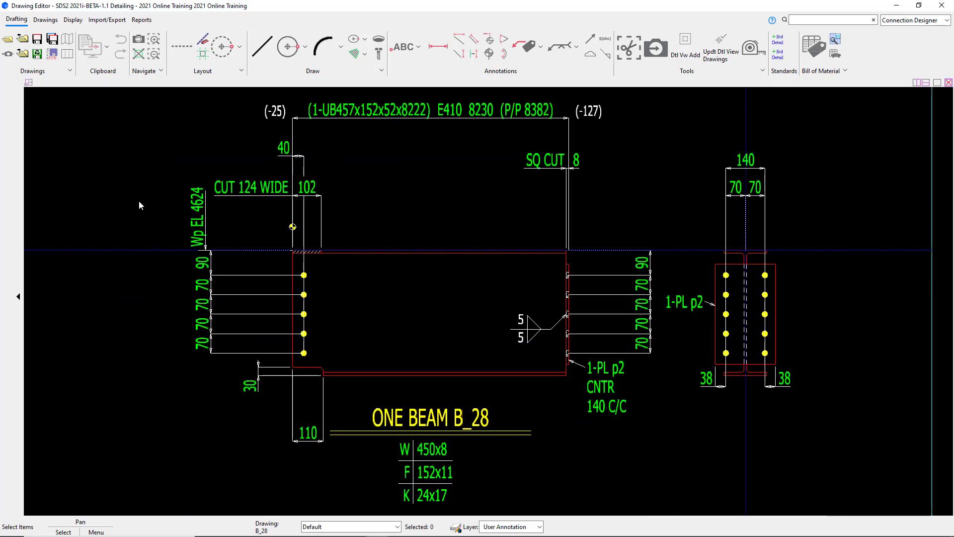
key("Page_Down")
key("Page_Down")
key("Page_Down")
key("Page_Down")
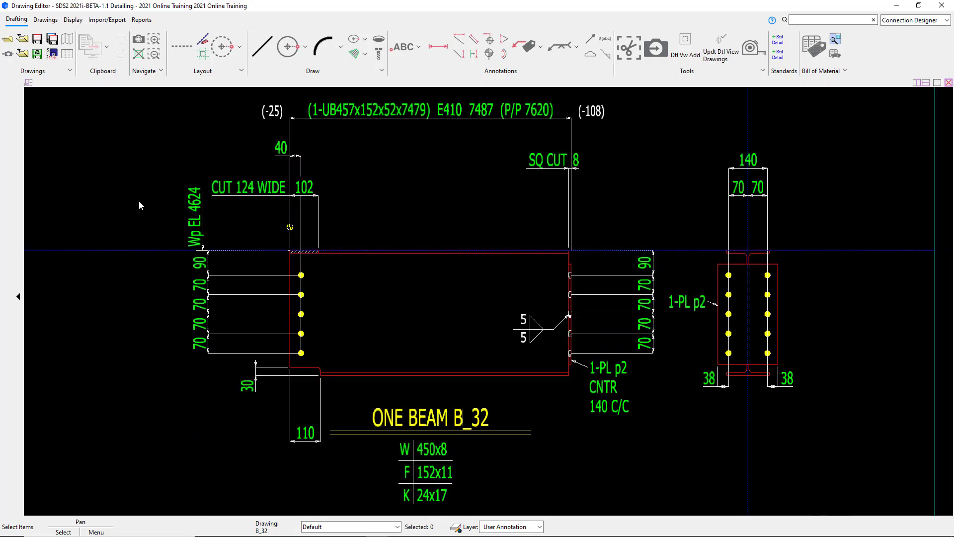
key("Page_Down")
key("Page_Down")
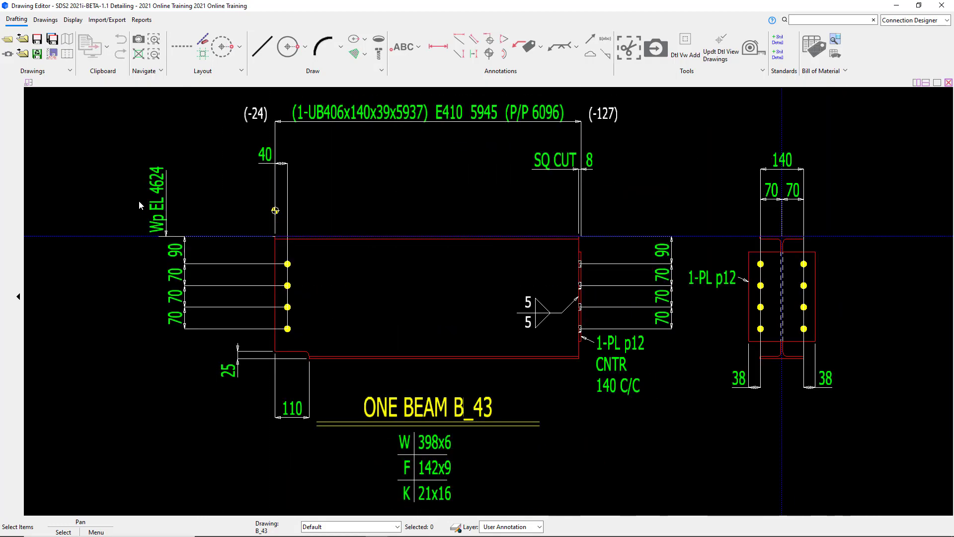
key("Page_Down")
key("Page_Down")
key("Page_Down")
key("Page_Down")
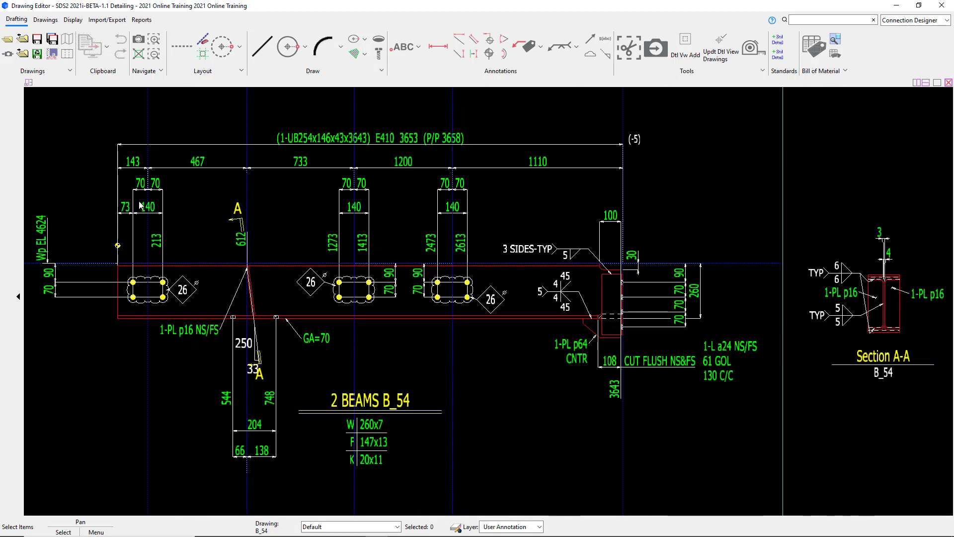
key("Page_Down")
key("Page_Down")
key("Page_Down")
key("Page_Down")
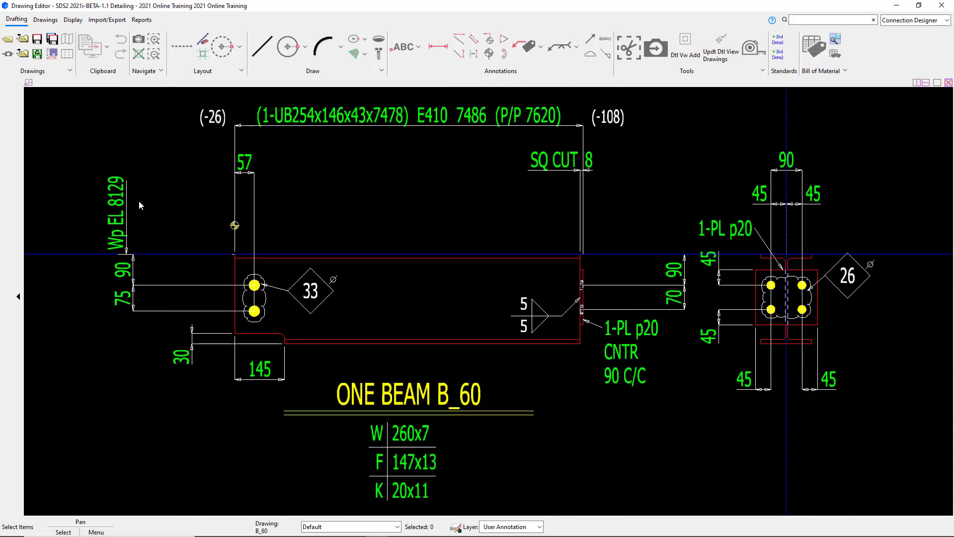
key("Page_Down")
key("Page_Down")
key("Page_Down")
key("Page_Down")
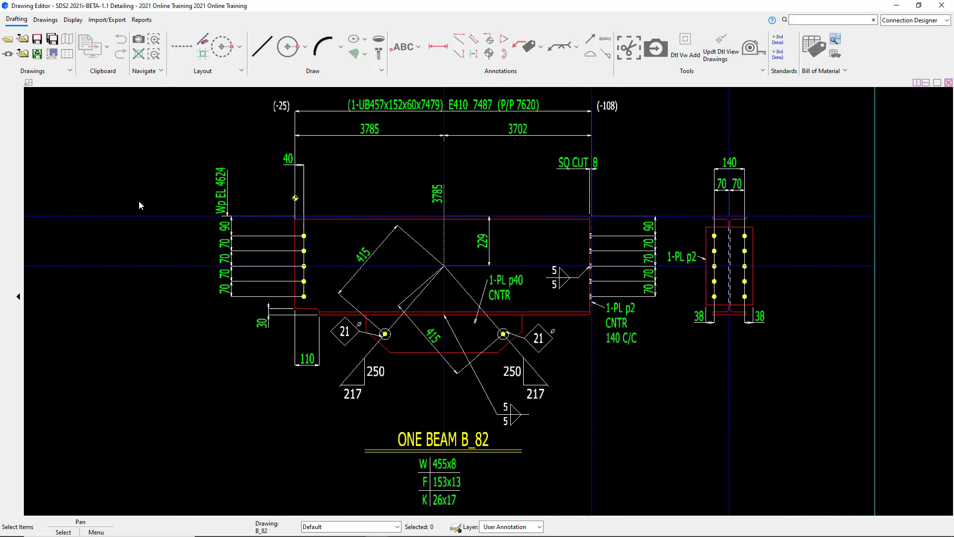
key("Page_Down")
key("Page_Down")
key("Page_Down")
key("Page_Down")
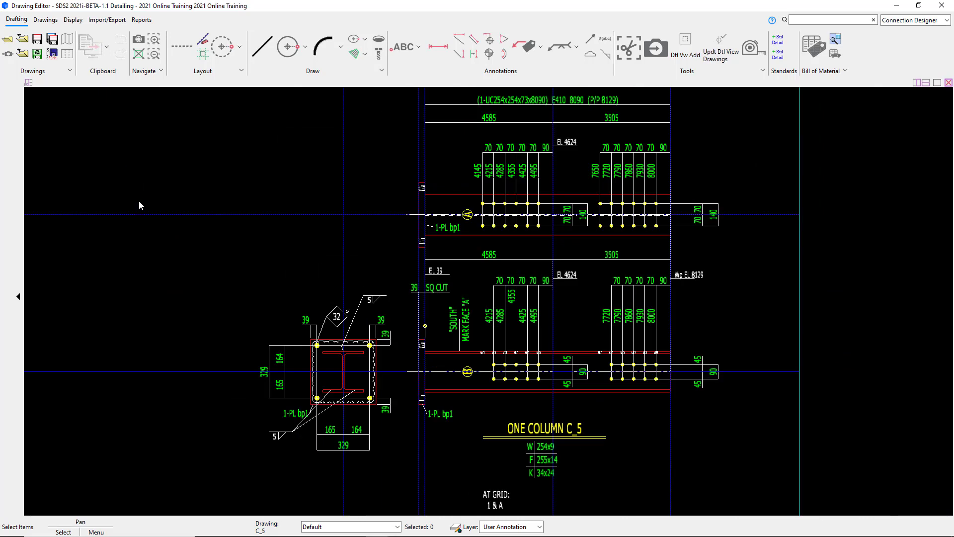
key("Page_Down")
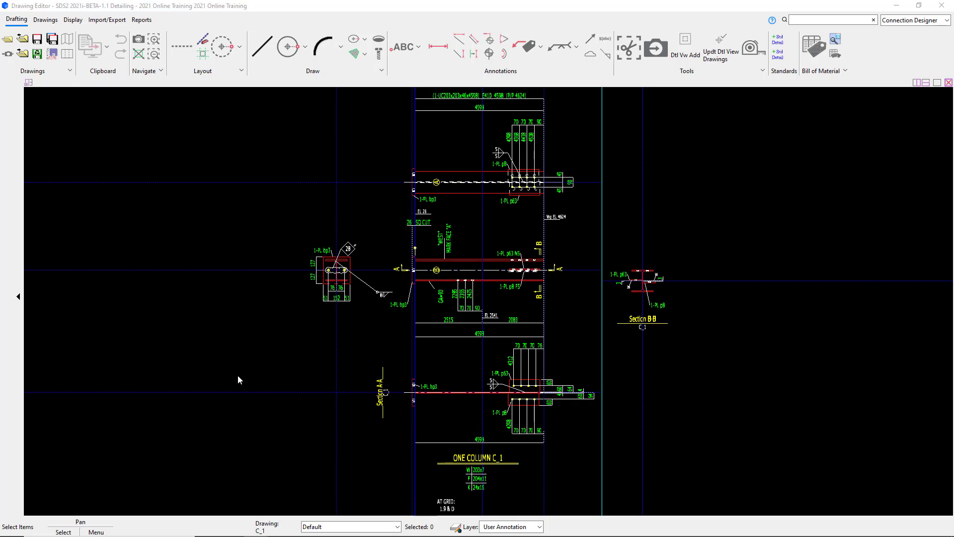
Page backward through the beam details from B_95 to the drawing of beam B_66.
left_click(249, 350)
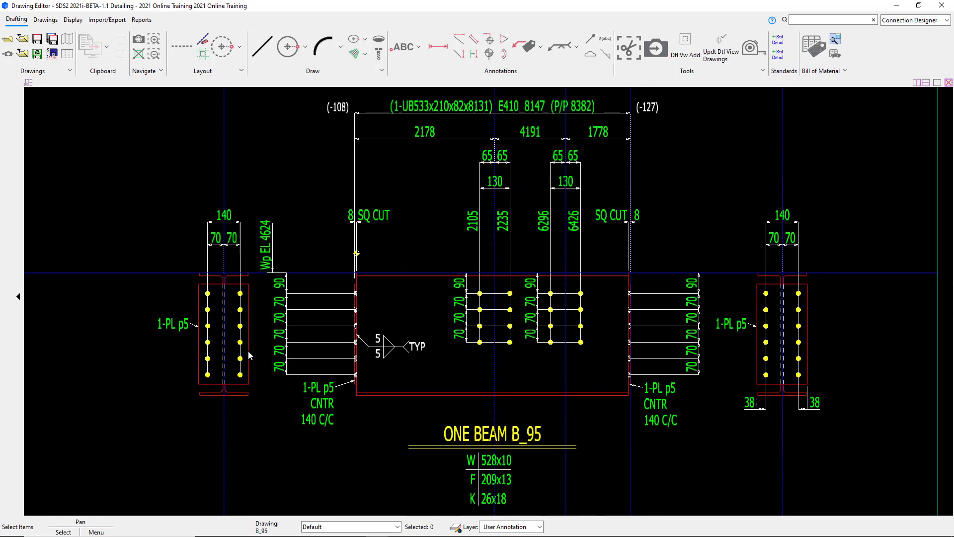
key("Page_Up")
key("Page_Up")
key("Page_Up")
key("Page_Up")
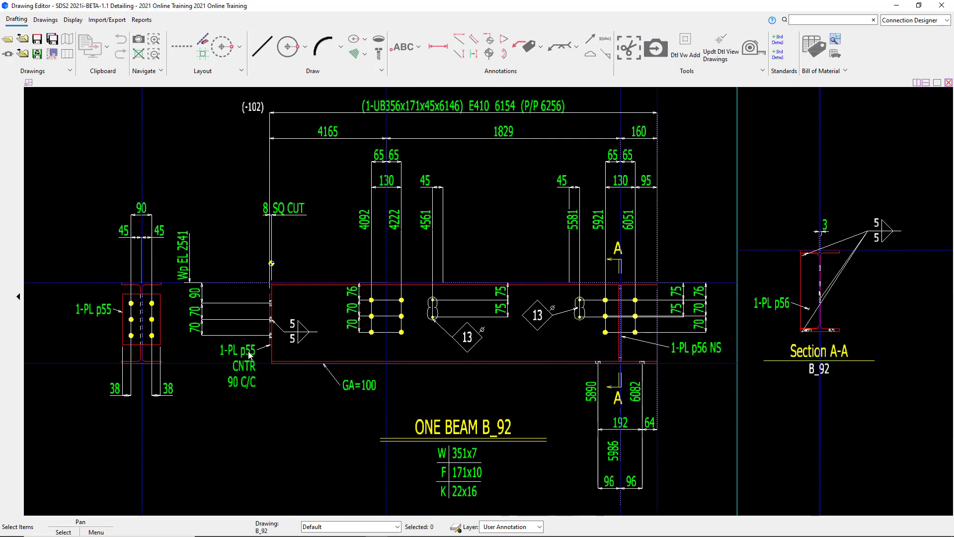
key("Page_Up")
key("Page_Up")
key("Page_Up")
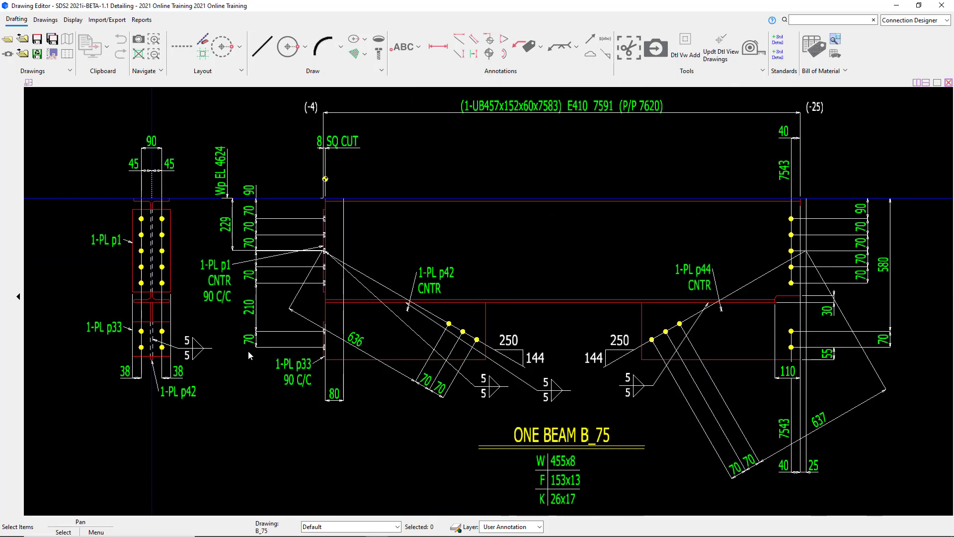
key("Page_Up")
key("Page_Down")
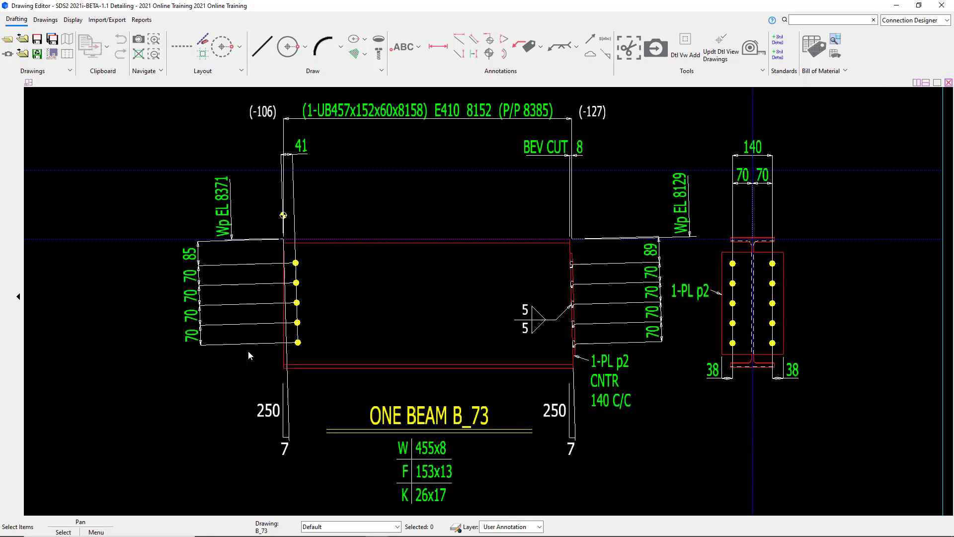
key("Page_Up")
key("Page_Up")
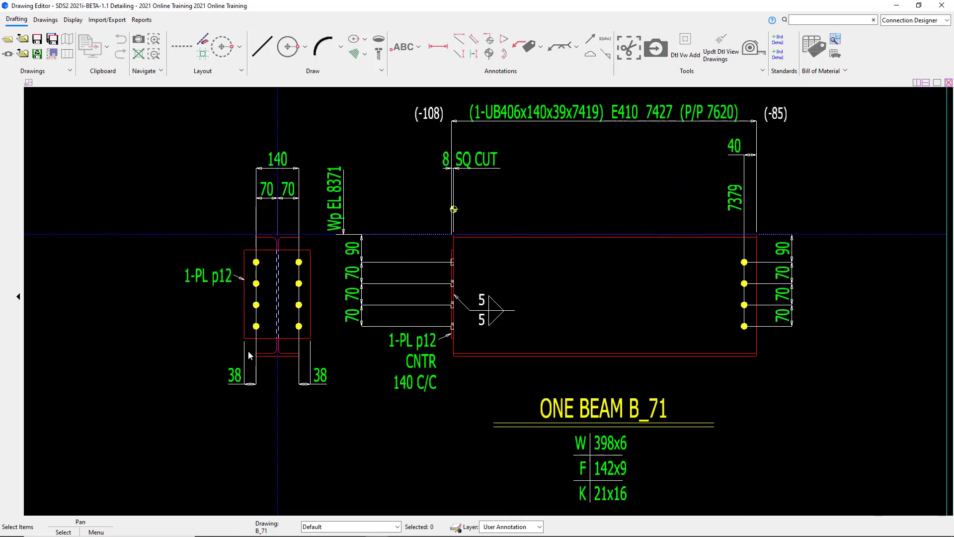
key("Page_Up")
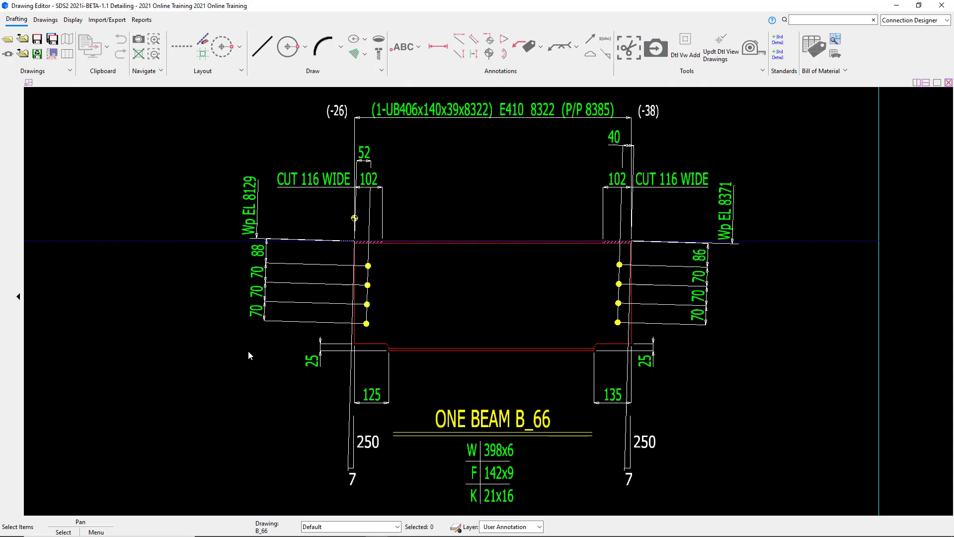
Unshorten the B_66 drawing so the beam is shown at its full length.
scroll(203, 371, "down", 1)
scroll(384, 314, "down", 1)
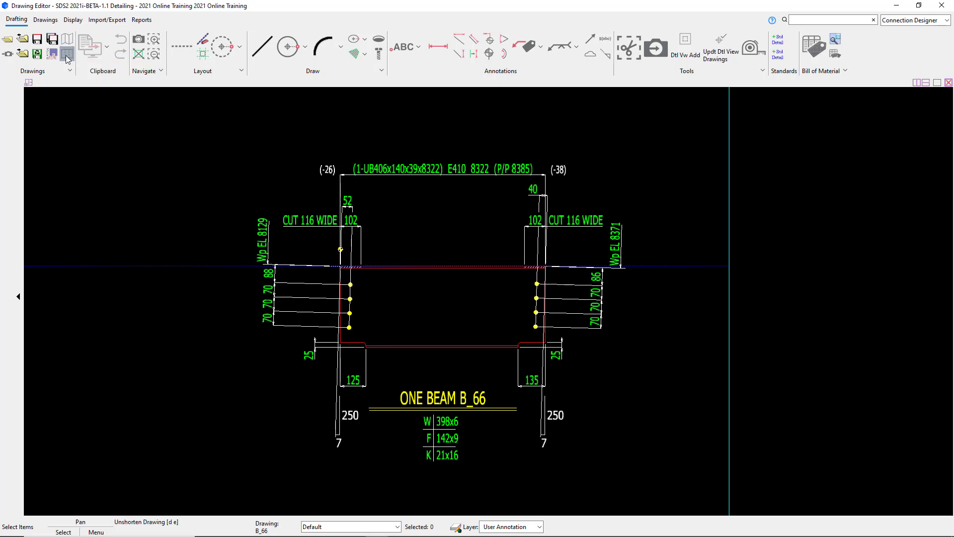
left_click(66, 56)
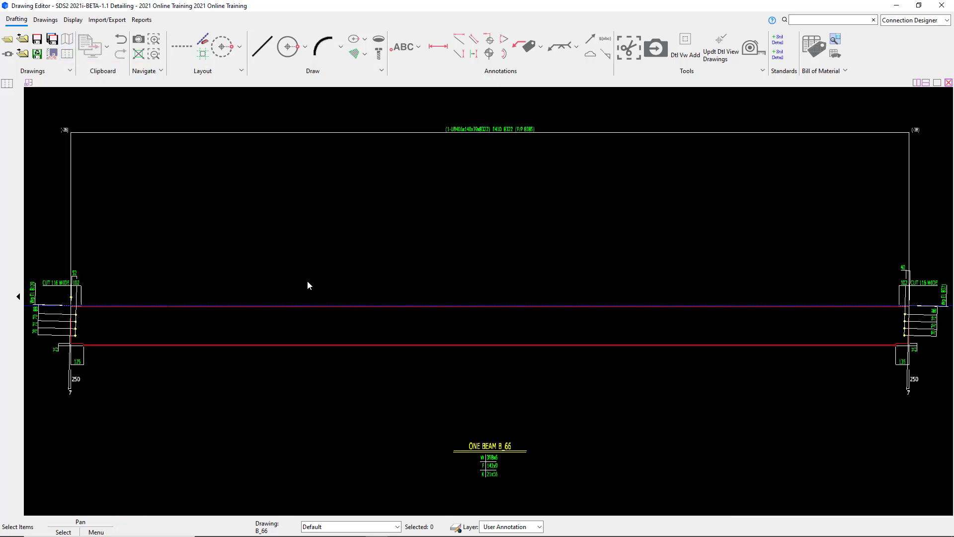
scroll(325, 296, "down", 1)
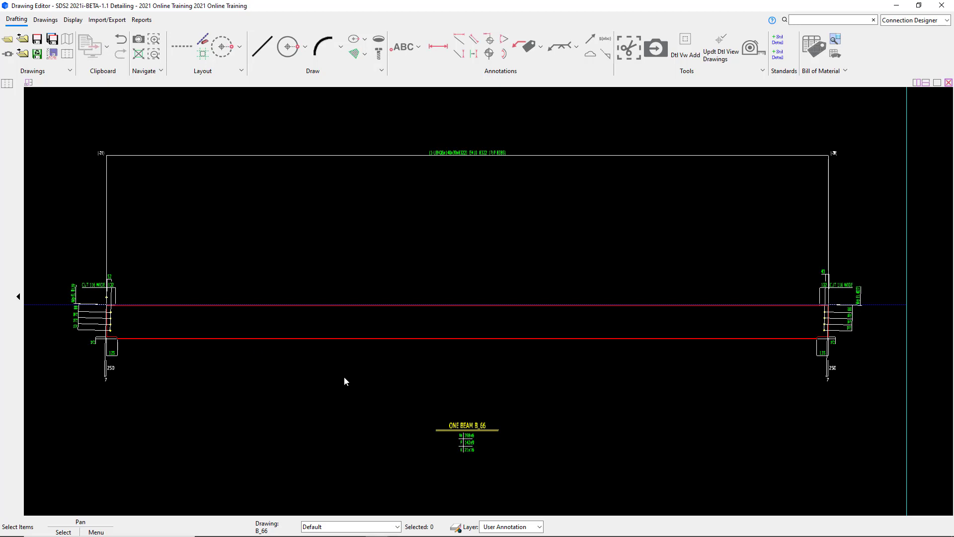
Try shortening the extension line of the 102 cut dimension at the beam's left end, and undo the change.
scroll(70, 331, "up", 5)
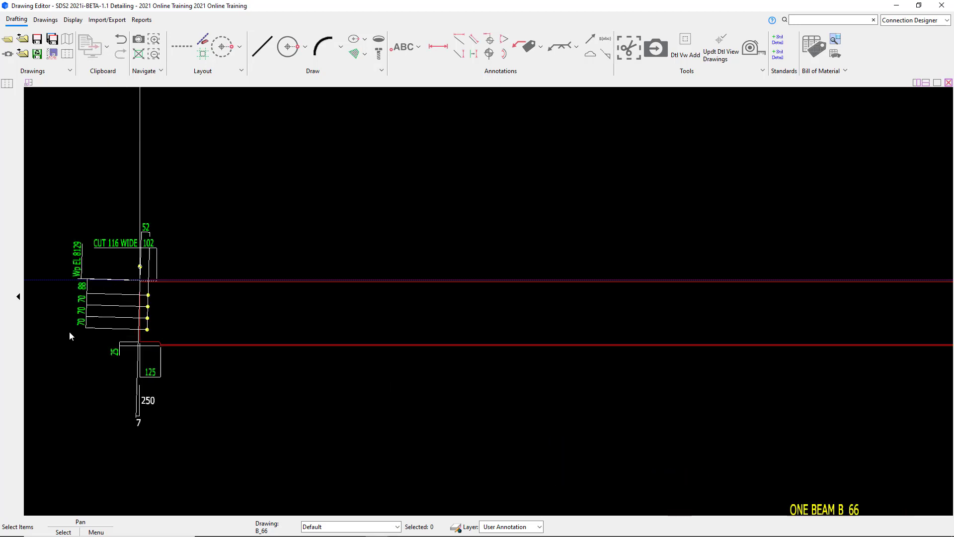
scroll(375, 293, "down", 2)
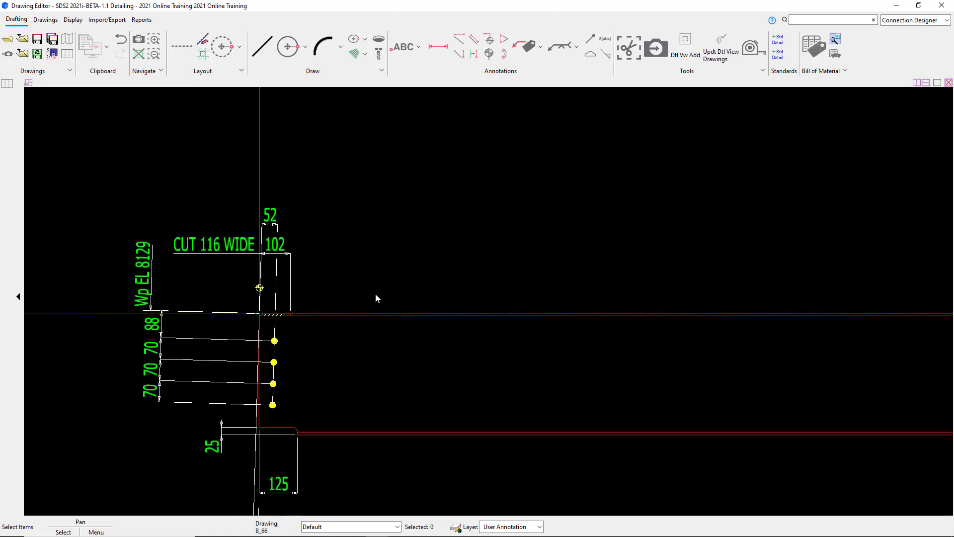
scroll(281, 298, "up", 1)
scroll(282, 298, "up", 1)
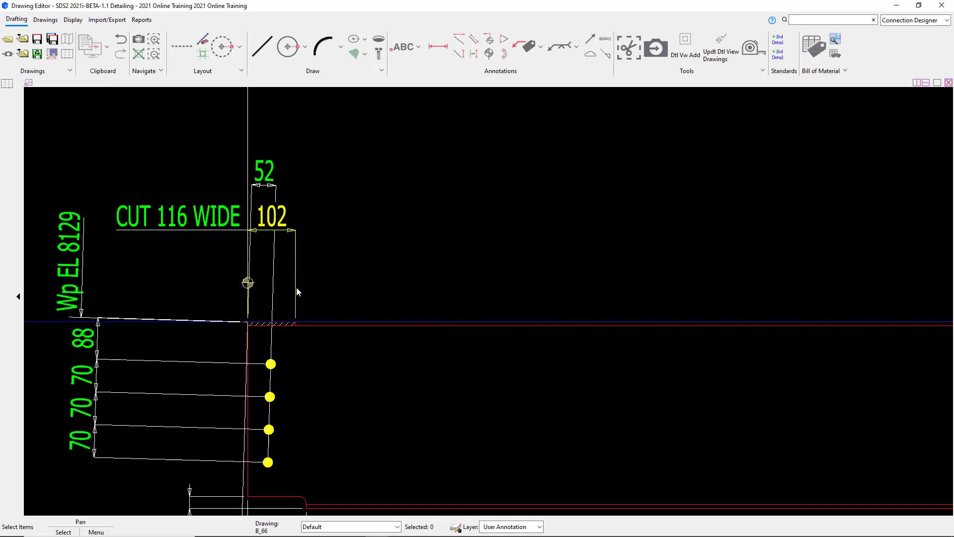
key("ctrl")
left_click_drag(297, 296, 296, 244)
left_click(121, 39)
scroll(388, 280, "down", 1)
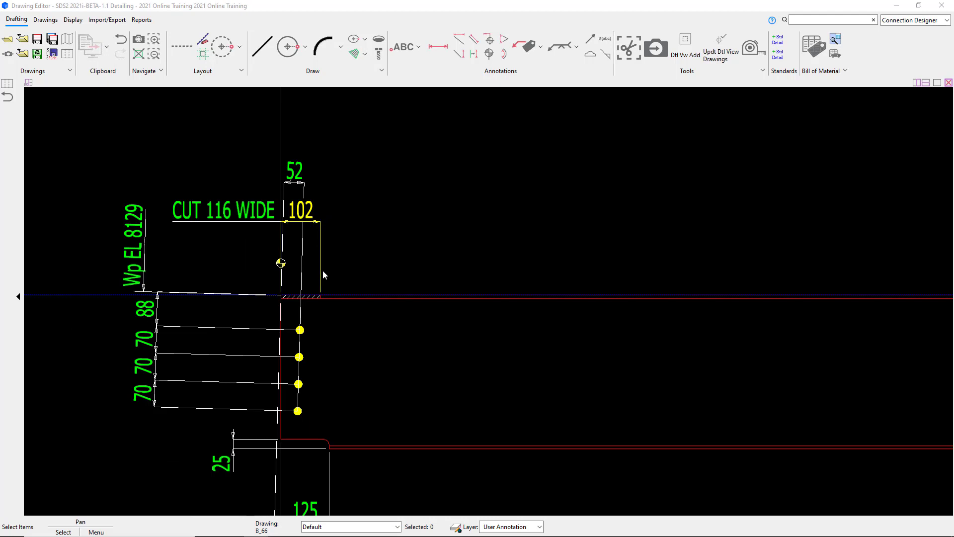
Raise the 102 dimension and its CUT 116 WIDE note slightly above the beam's left end.
mouse_move(320, 277)
left_mouse_down()
mouse_move(349, 273)
mouse_move(360, 328)
mouse_move(360, 419)
mouse_move(336, 437)
mouse_move(335, 455)
mouse_move(341, 434)
mouse_move(326, 437)
mouse_move(334, 452)
mouse_move(298, 440)
mouse_move(360, 386)
mouse_move(355, 220)
mouse_move(311, 222)
mouse_move(322, 294)
left_mouse_up()
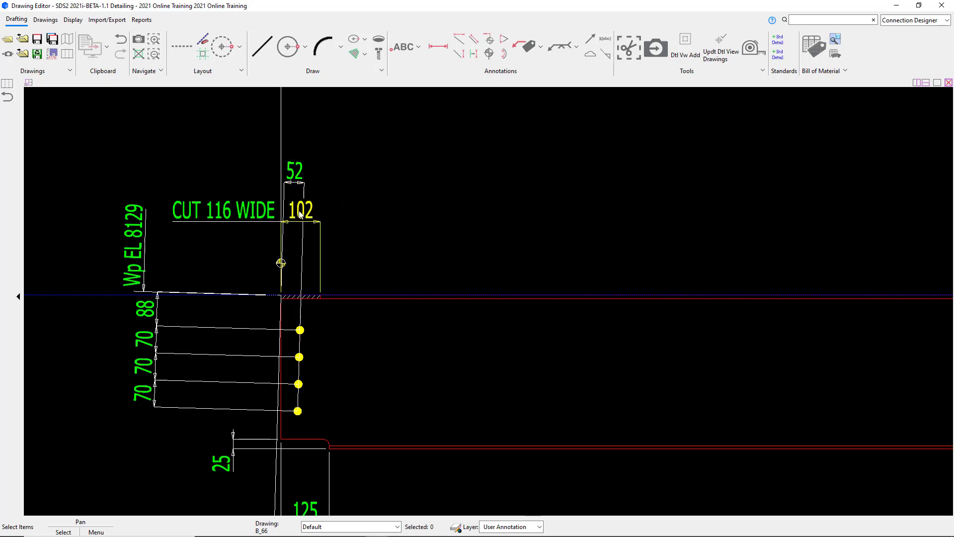
mouse_move(298, 210)
left_mouse_down()
mouse_move(350, 210)
mouse_move(353, 231)
mouse_move(353, 119)
mouse_move(352, 224)
mouse_move(352, 193)
mouse_move(360, 193)
mouse_move(296, 203)
left_mouse_up()
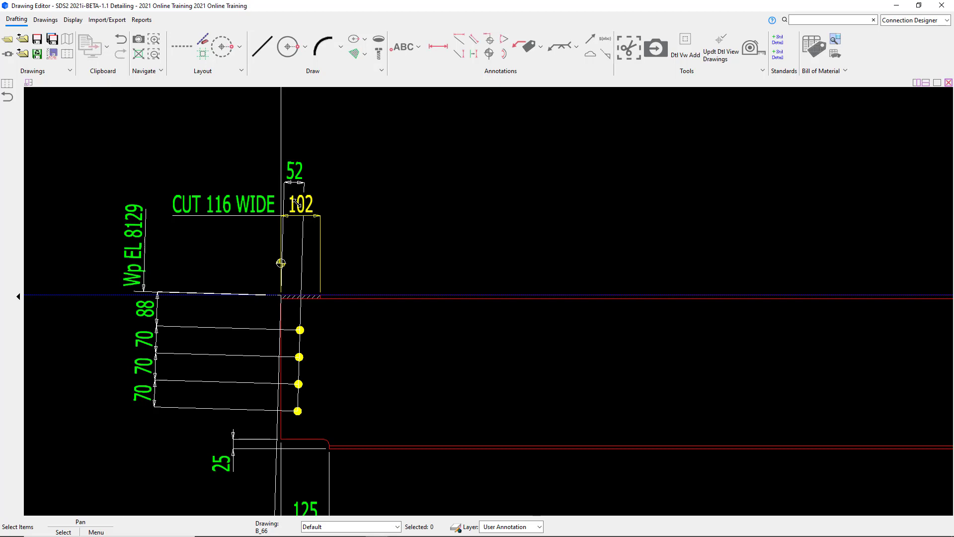
left_click_drag(296, 204, 297, 203)
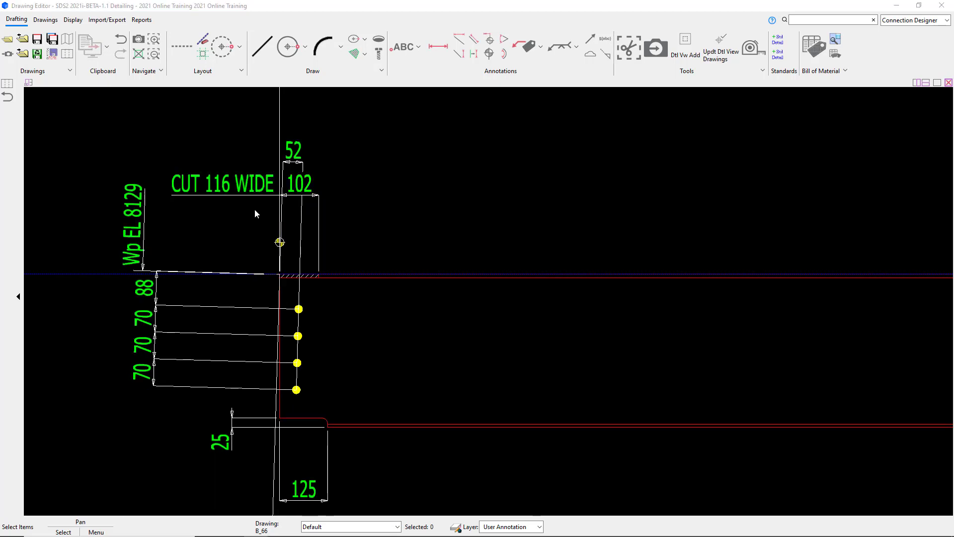
Move the text of the 25 notch-depth dimension outward, away from its dimension line at the beam's left end.
scroll(260, 326, "down", 2)
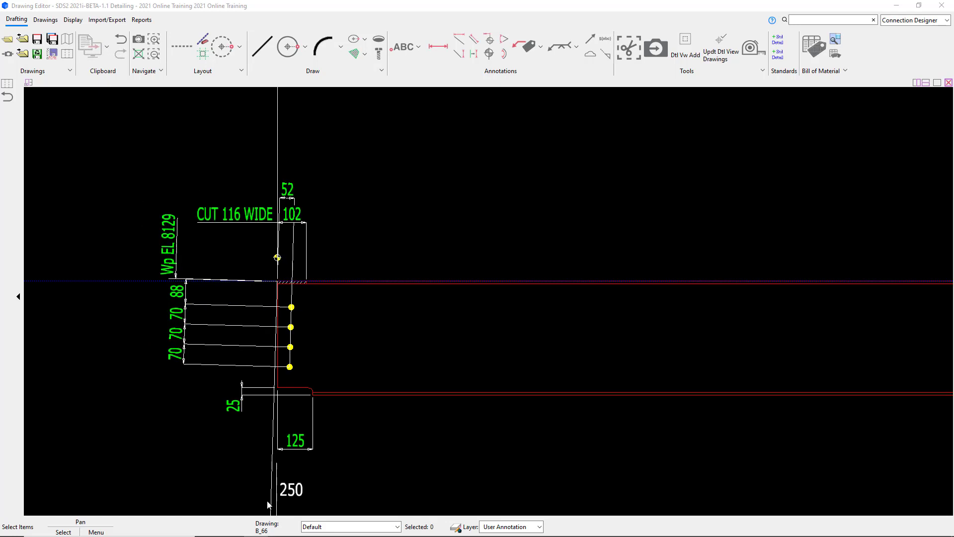
scroll(268, 504, "up", 3)
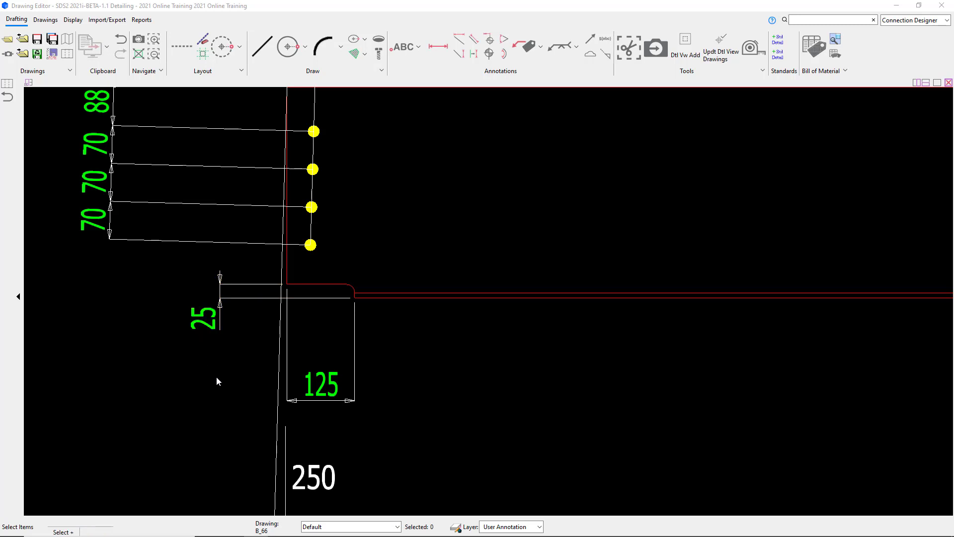
left_click_drag(199, 324, 130, 341)
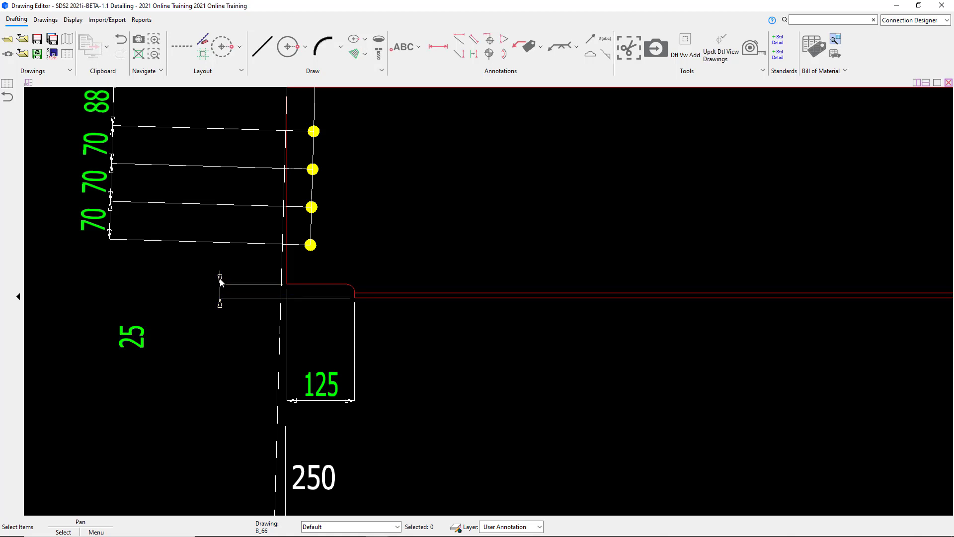
Shift the 25 notch-depth dimension at the beam's left end slightly toward the beam and place its text close beside the lower arrow.
mouse_move(222, 288)
left_mouse_down()
mouse_move(221, 298)
mouse_move(260, 293)
mouse_move(156, 294)
mouse_move(222, 293)
left_mouse_up()
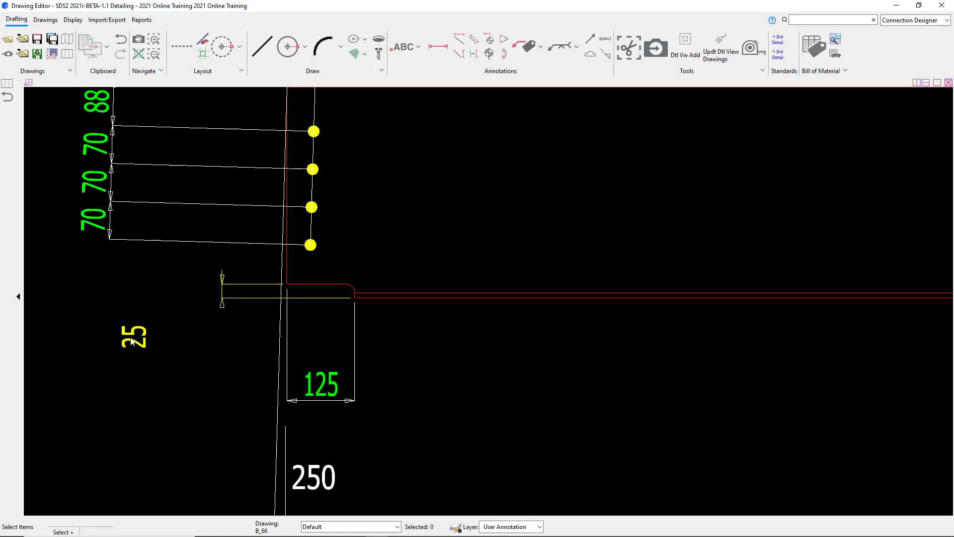
left_click_drag(133, 346, 205, 326)
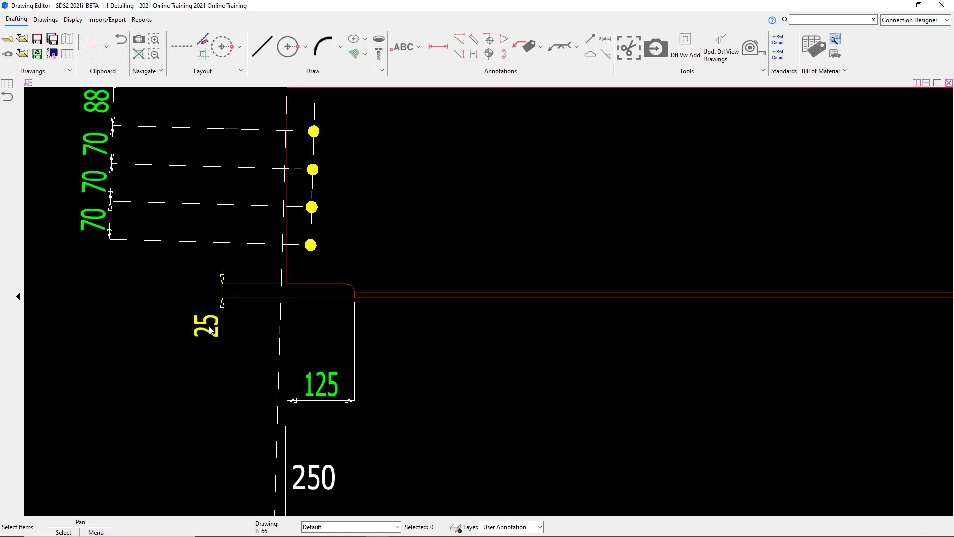
scroll(256, 328, "down", 3)
scroll(260, 325, "up", 5)
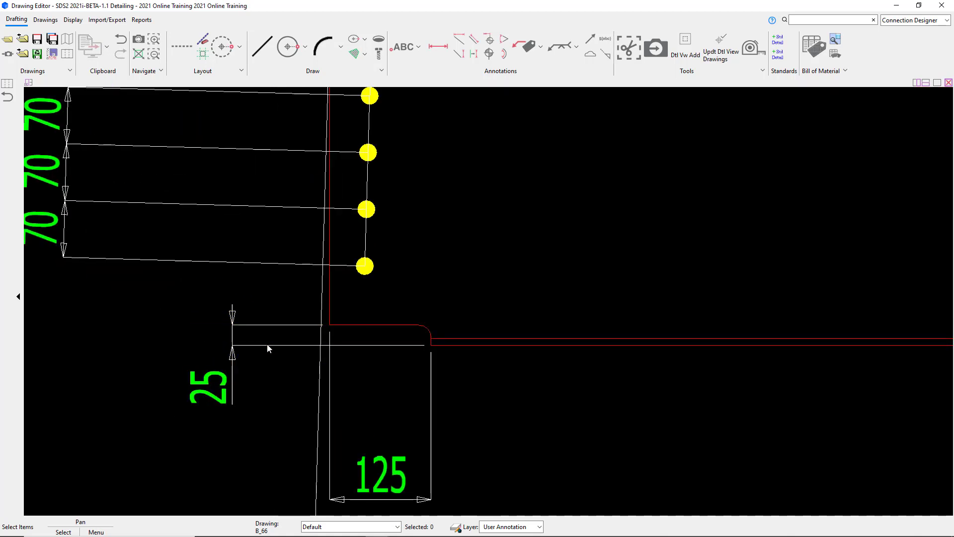
scroll(249, 376, "down", 2)
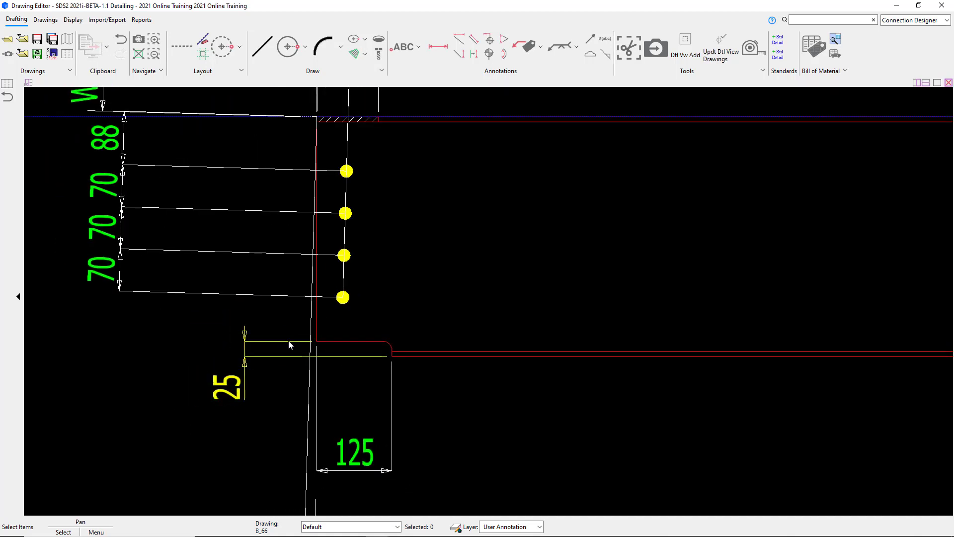
mouse_move(288, 345)
left_mouse_down()
mouse_move(298, 311)
mouse_move(270, 317)
mouse_move(249, 287)
mouse_move(336, 266)
mouse_move(342, 181)
mouse_move(342, 330)
mouse_move(394, 341)
mouse_move(317, 340)
left_mouse_up()
scroll(153, 391, "down", 3)
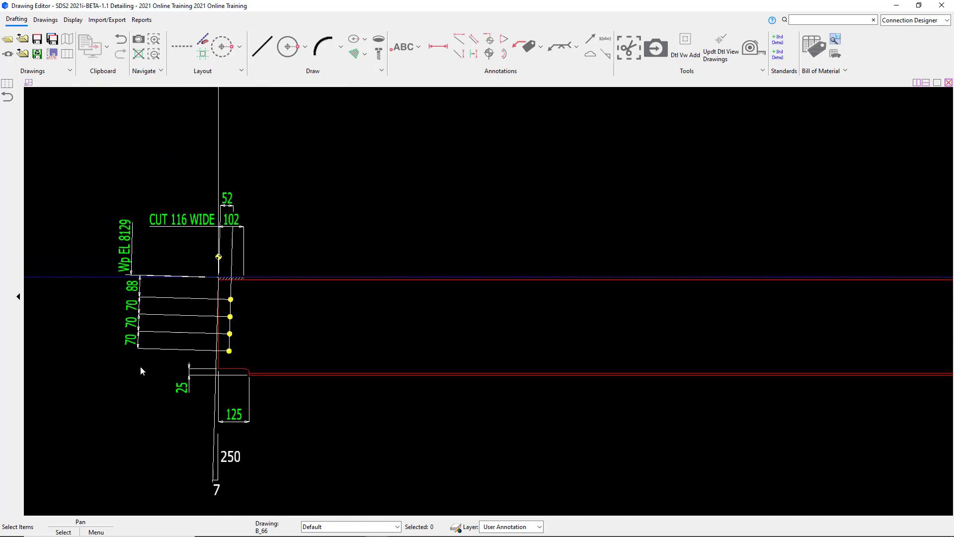
Try moving the right extension line of the overall length dimension inward along the beam, and undo the change.
scroll(141, 367, "down", 4)
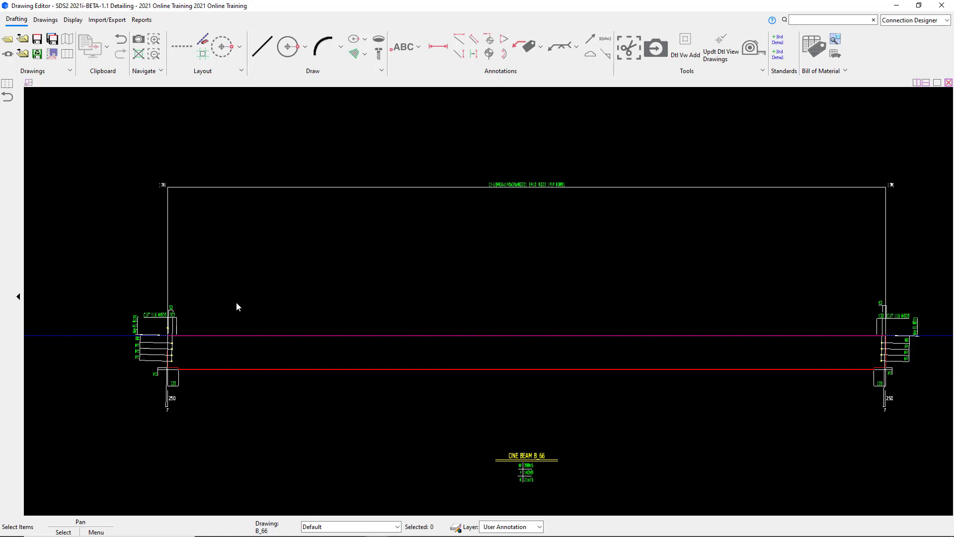
scroll(618, 183, "up", 3)
scroll(376, 207, "down", 4)
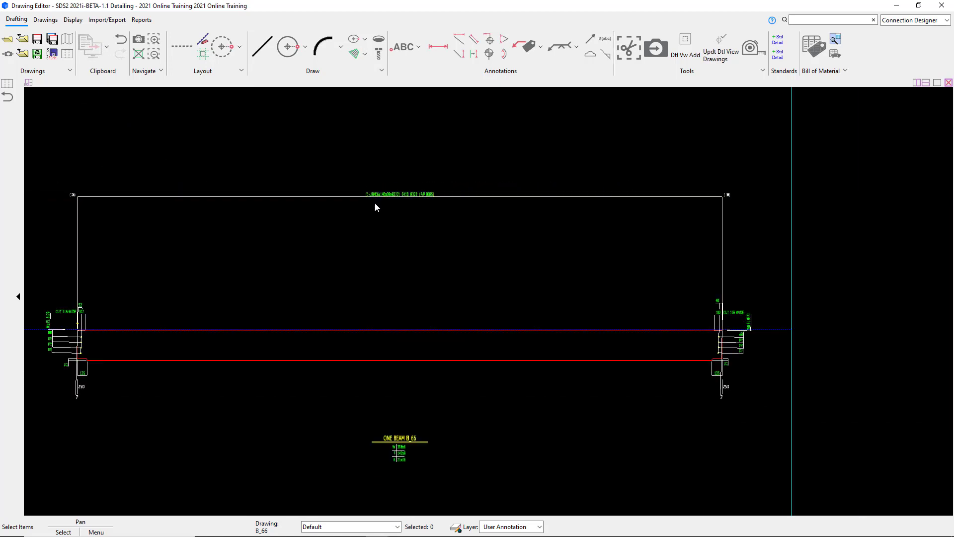
scroll(688, 283, "up", 3)
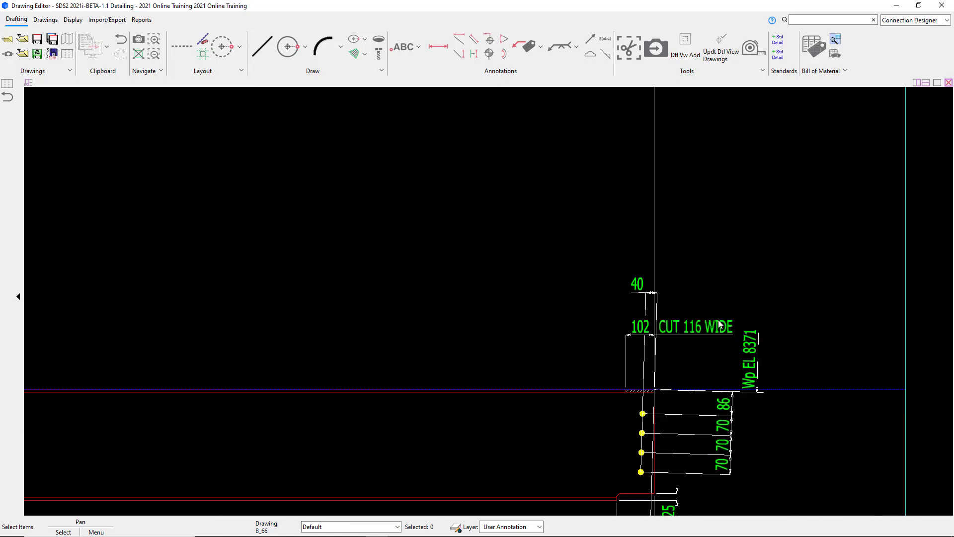
scroll(666, 312, "down", 4)
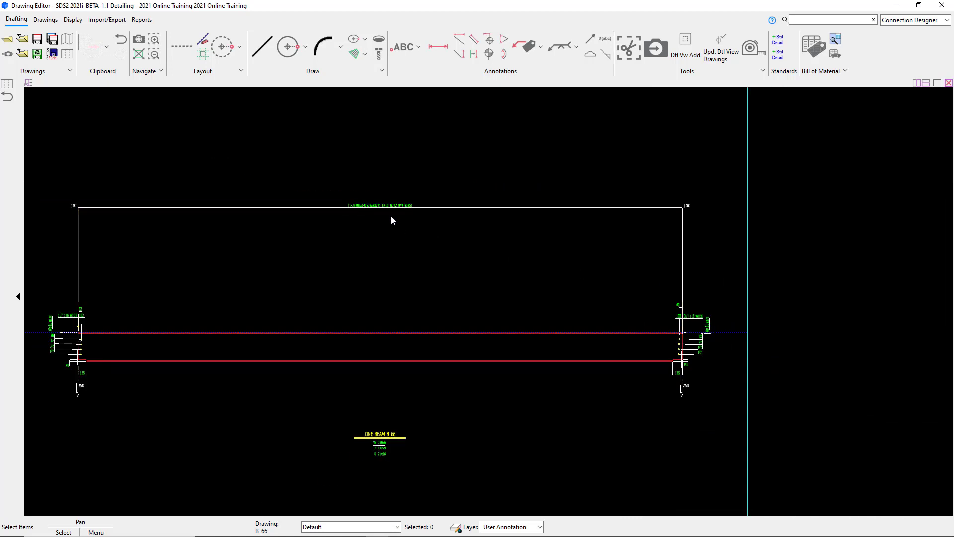
scroll(408, 221, "up", 3)
scroll(449, 228, "down", 1)
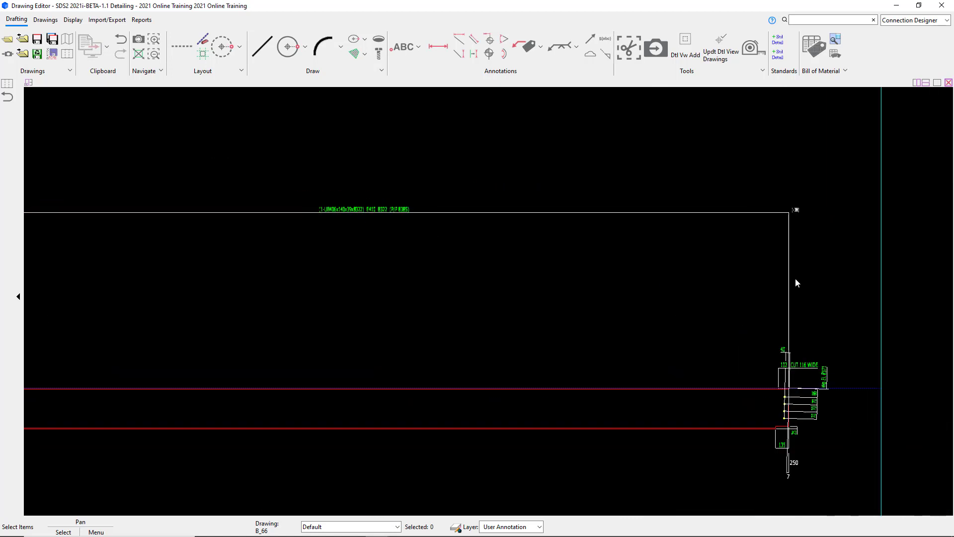
mouse_move(790, 282)
left_mouse_down()
mouse_move(631, 288)
mouse_move(629, 297)
mouse_move(647, 296)
left_mouse_up()
scroll(628, 290, "down", 2)
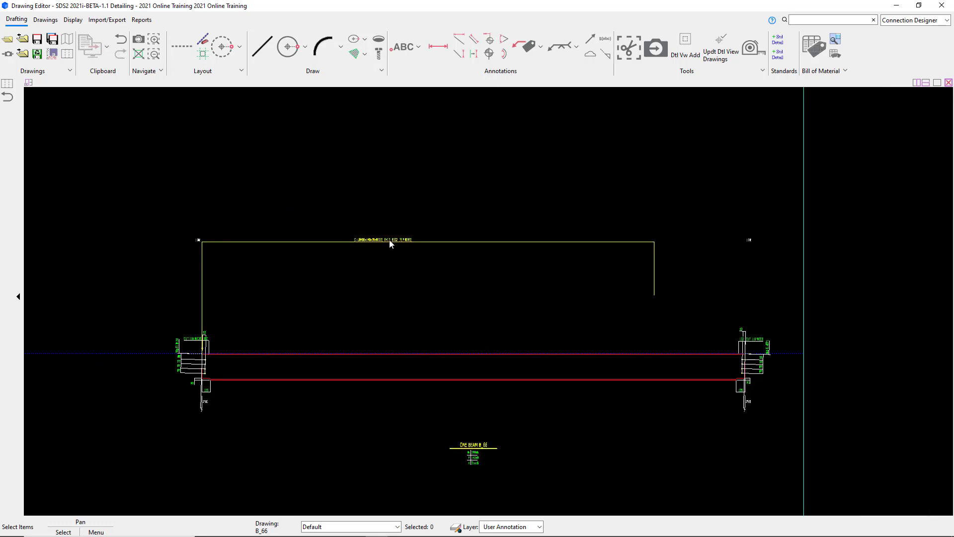
scroll(392, 244, "up", 5)
scroll(352, 245, "down", 4)
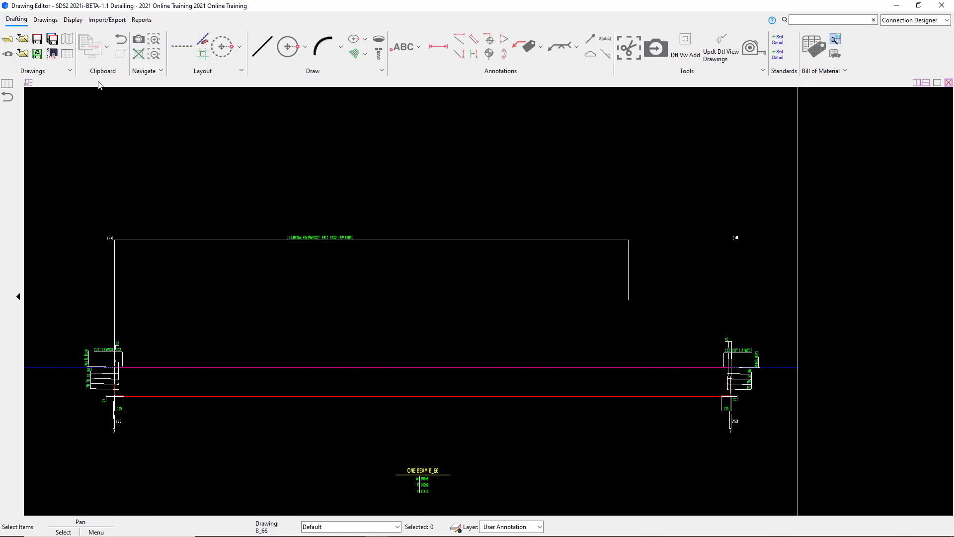
left_click(120, 44)
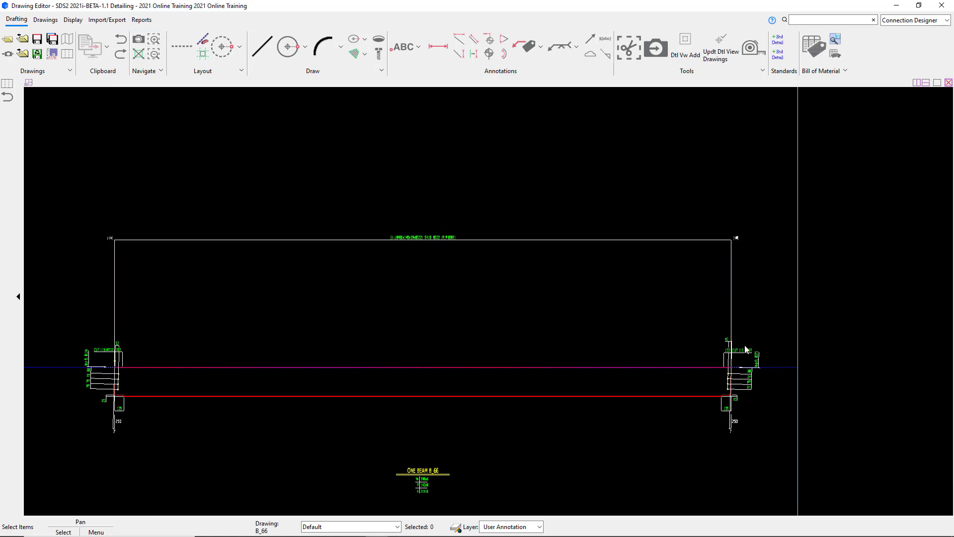
Add a horizontal dimension between the beam's left and right top corners, placing its line just below the overall length dimension.
scroll(740, 388, "up", 5)
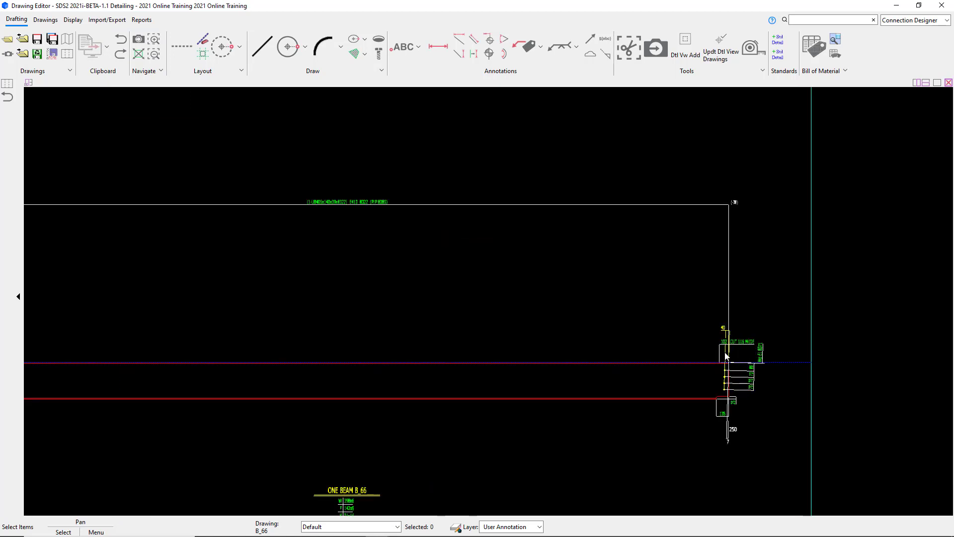
scroll(735, 343, "down", 5)
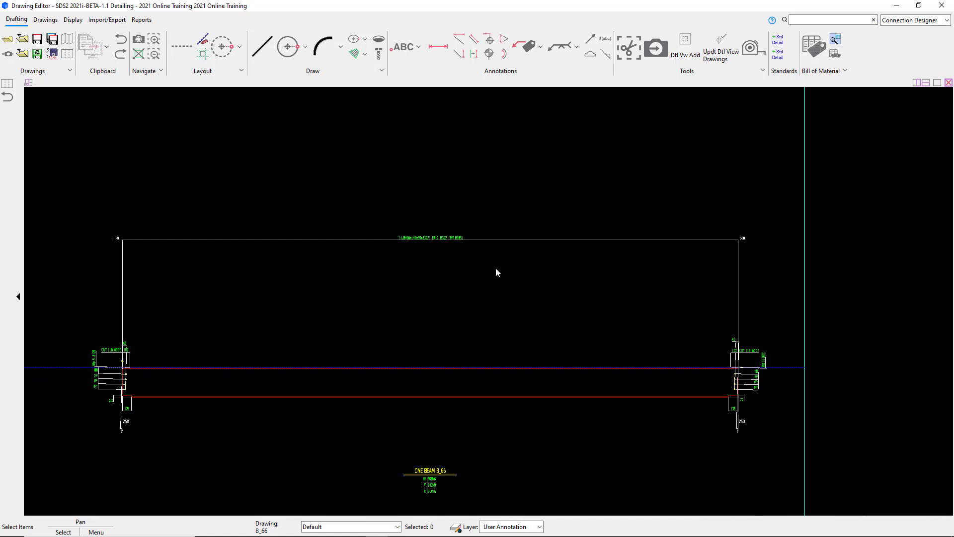
scroll(492, 253, "down", 3)
scroll(497, 308, "up", 2)
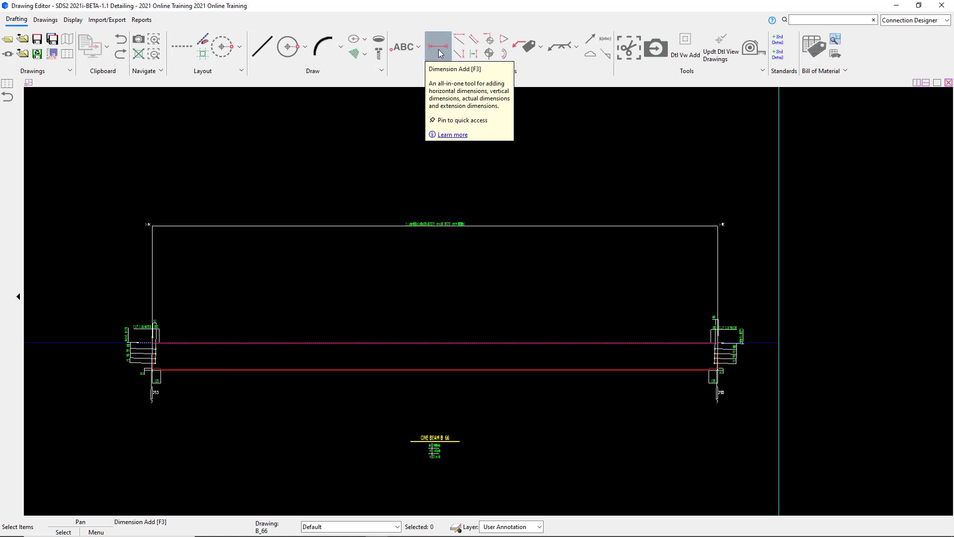
key("F3")
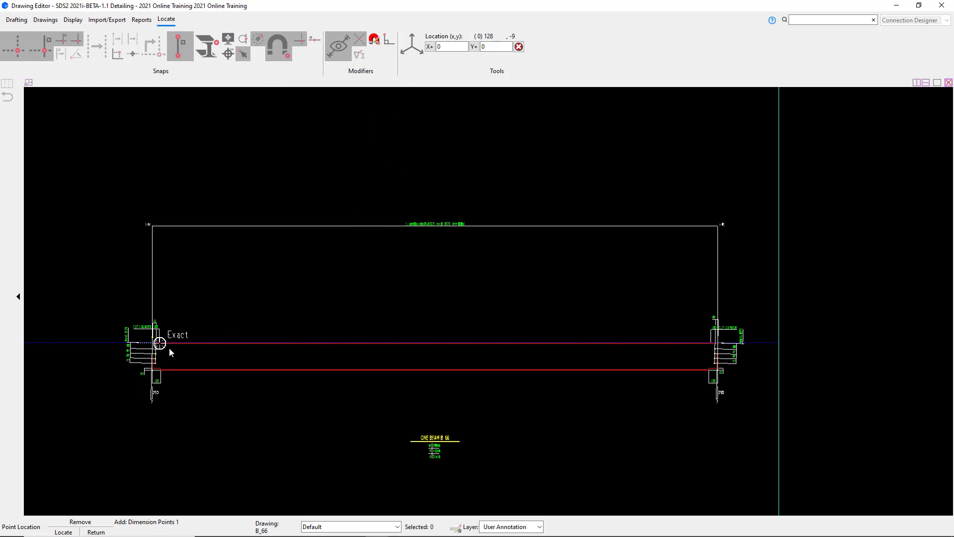
scroll(170, 352, "up", 5)
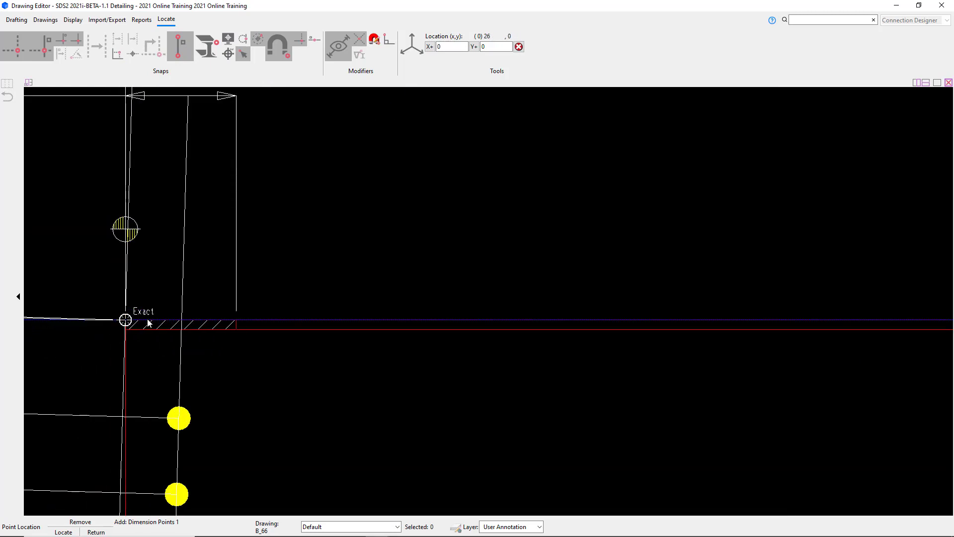
left_click(236, 321)
scroll(172, 315, "down", 5)
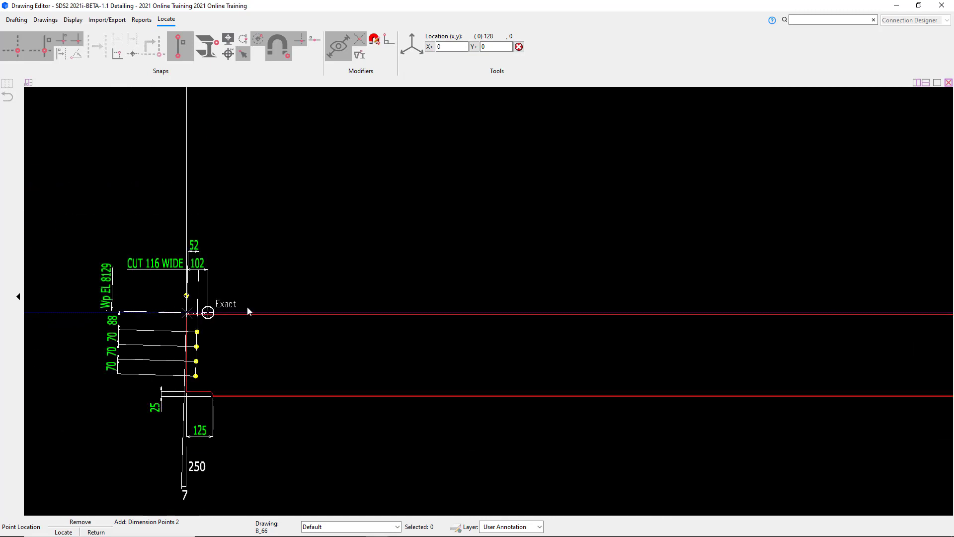
scroll(432, 296, "down", 2)
scroll(639, 291, "up", 6)
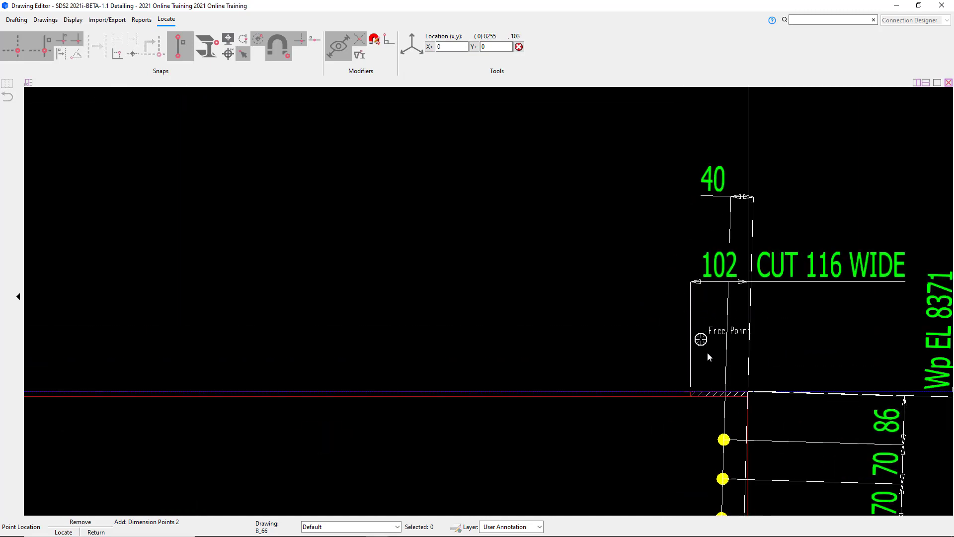
left_click(736, 384)
scroll(737, 384, "down", 6)
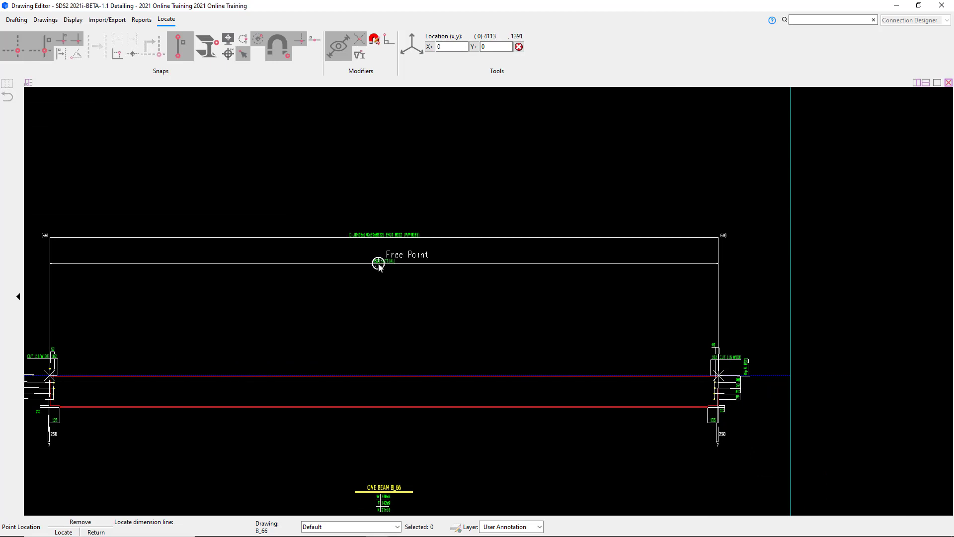
left_click(378, 267)
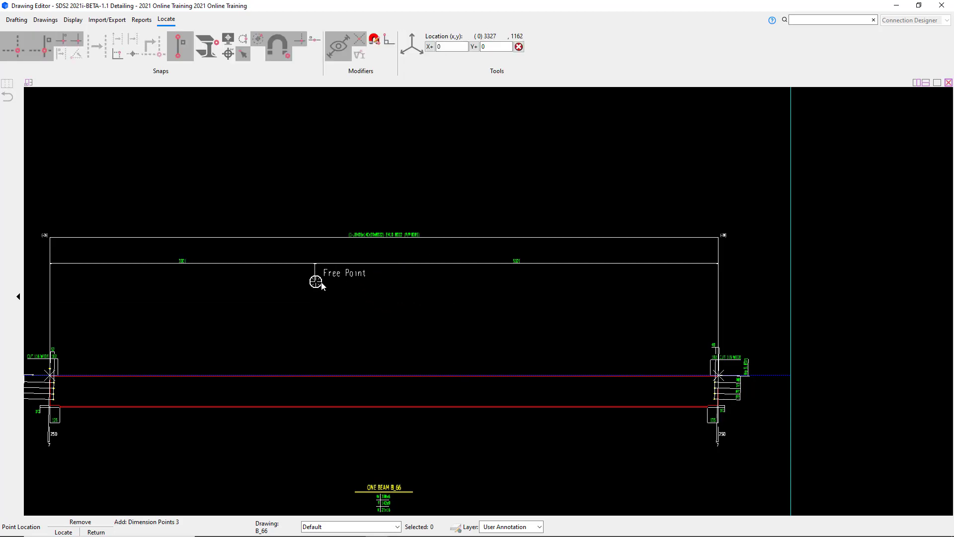
Split the new horizontal dimension with a third point on the top flange near mid-beam, and delete the whole dimension string.
scroll(398, 280, "down", 2)
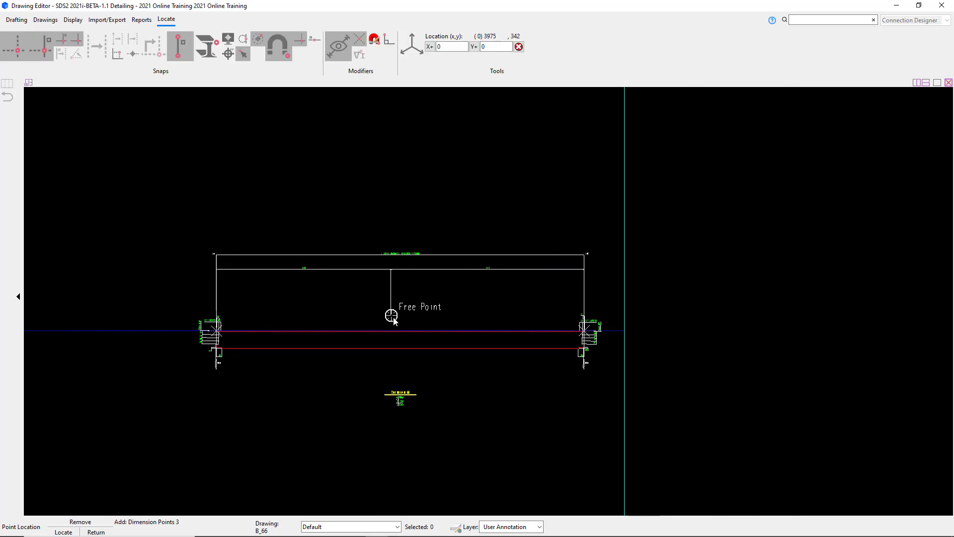
scroll(392, 315, "up", 3)
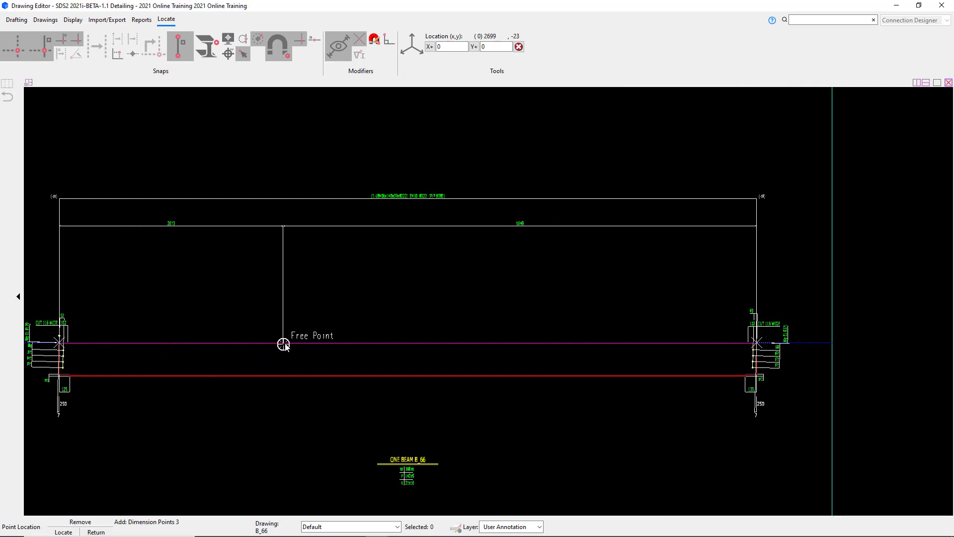
left_click(414, 341)
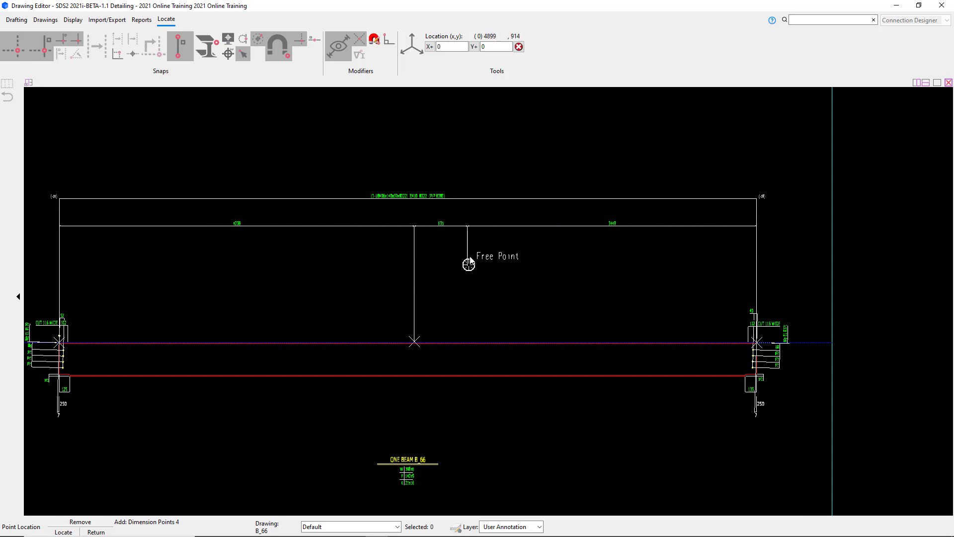
right_click(439, 265)
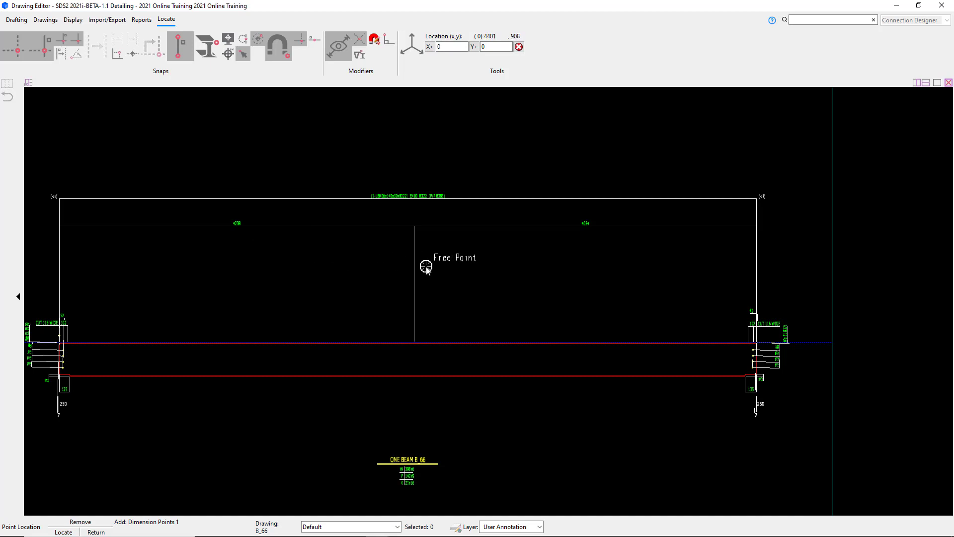
right_click(455, 264)
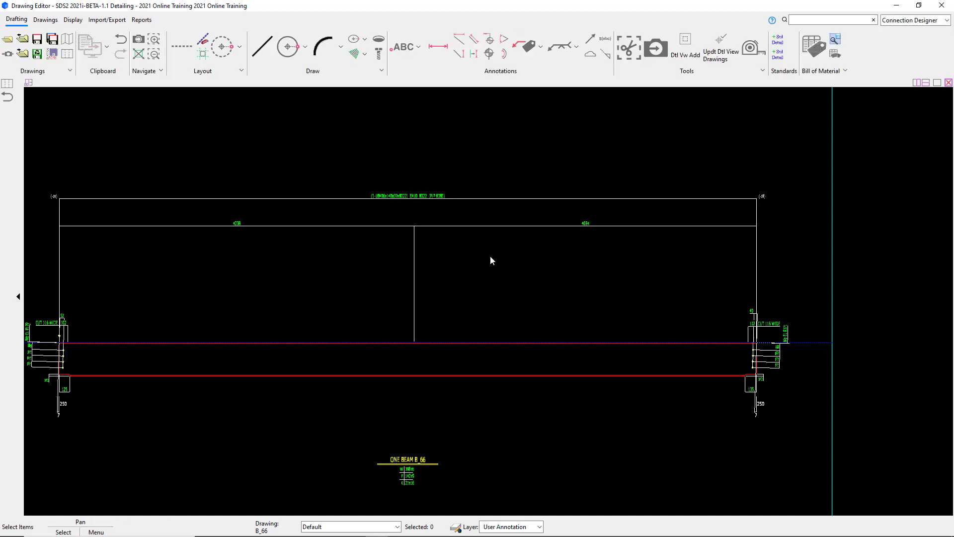
left_click_drag(459, 252, 329, 223)
key("Delete")
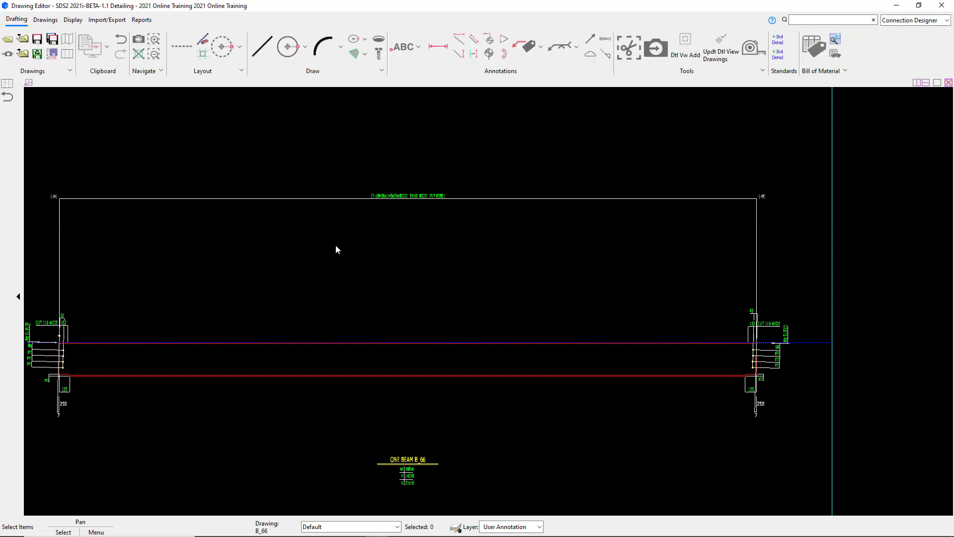
Add a single horizontal dimension between the beam's left and right top corners, with its line close below the overall length dimension.
left_click(436, 49)
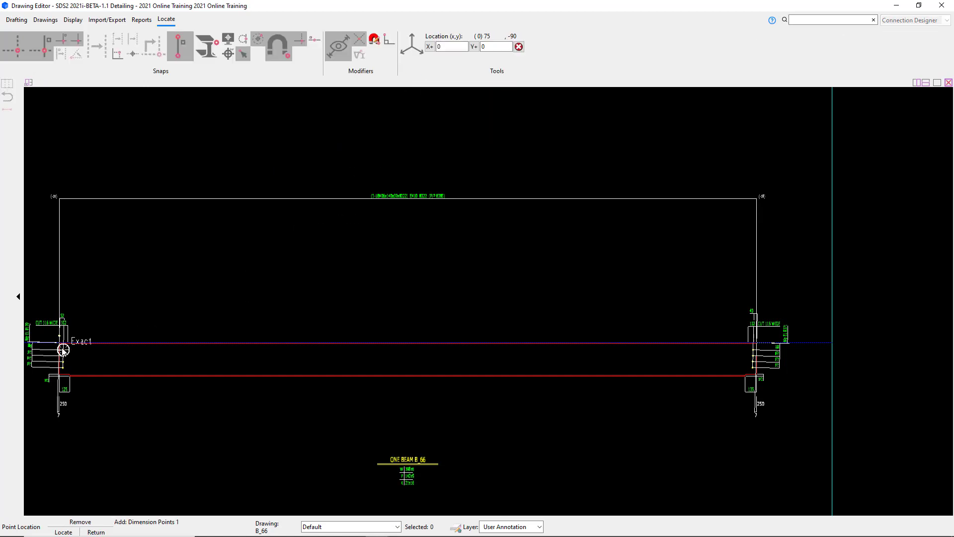
scroll(29, 347, "up", 6)
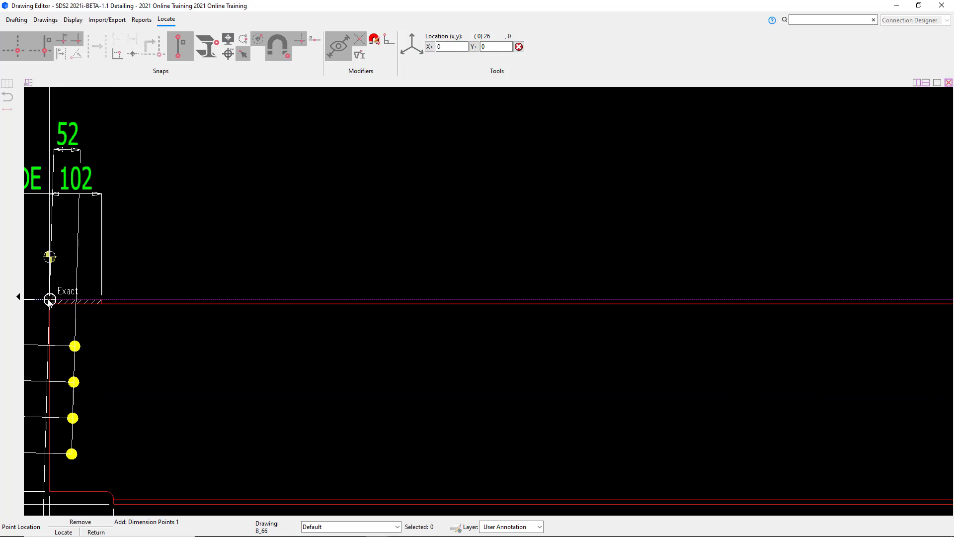
left_click(49, 301)
scroll(53, 298, "down", 5)
scroll(753, 297, "up", 5)
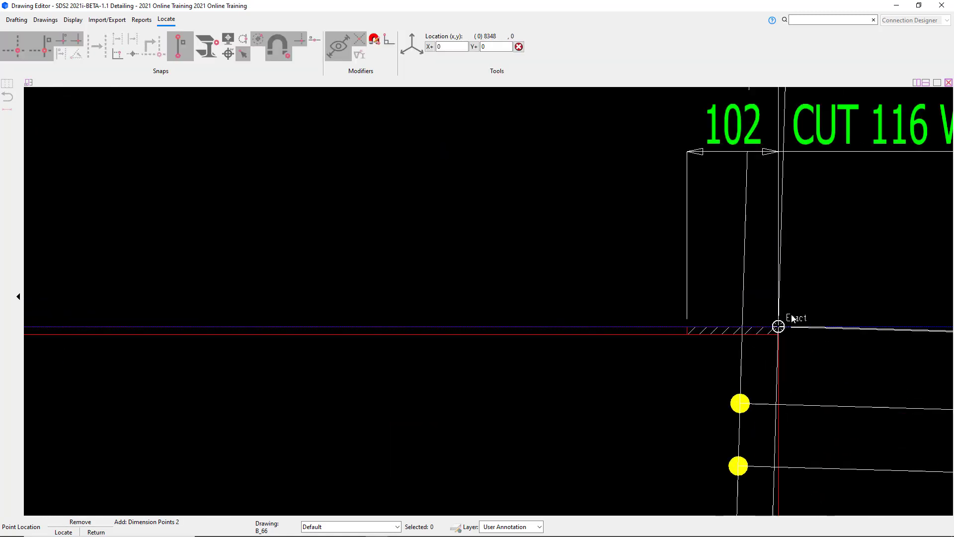
left_click(778, 327)
right_click(778, 327)
scroll(777, 327, "down", 6)
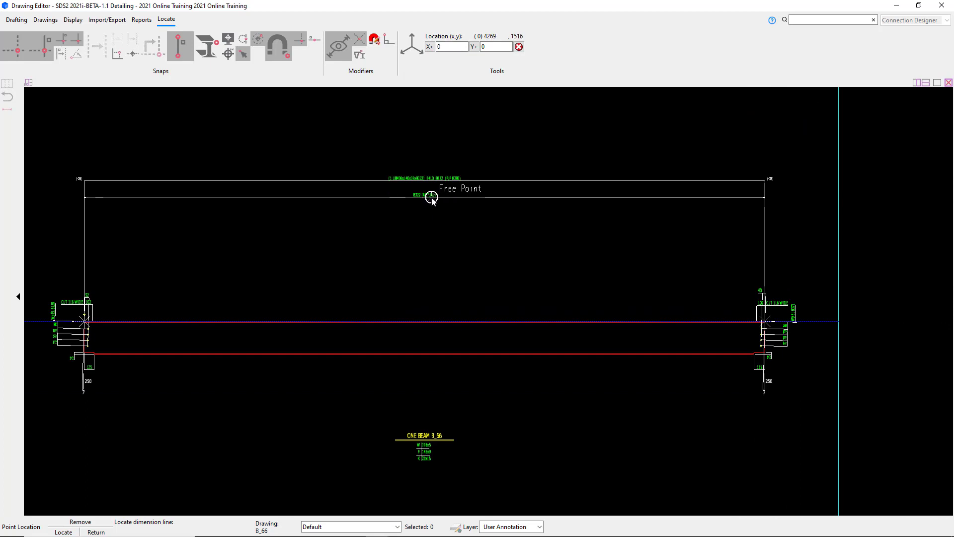
left_click(431, 198)
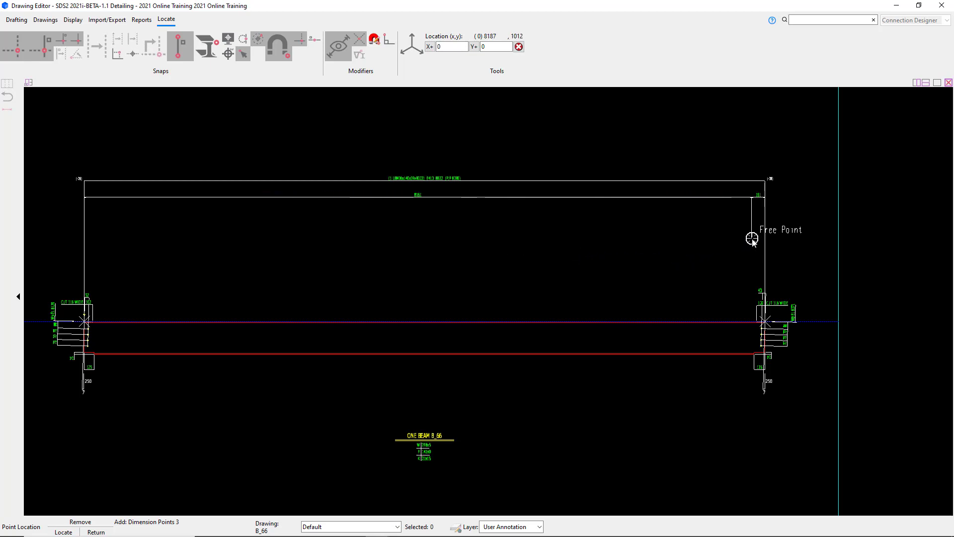
right_click(661, 244)
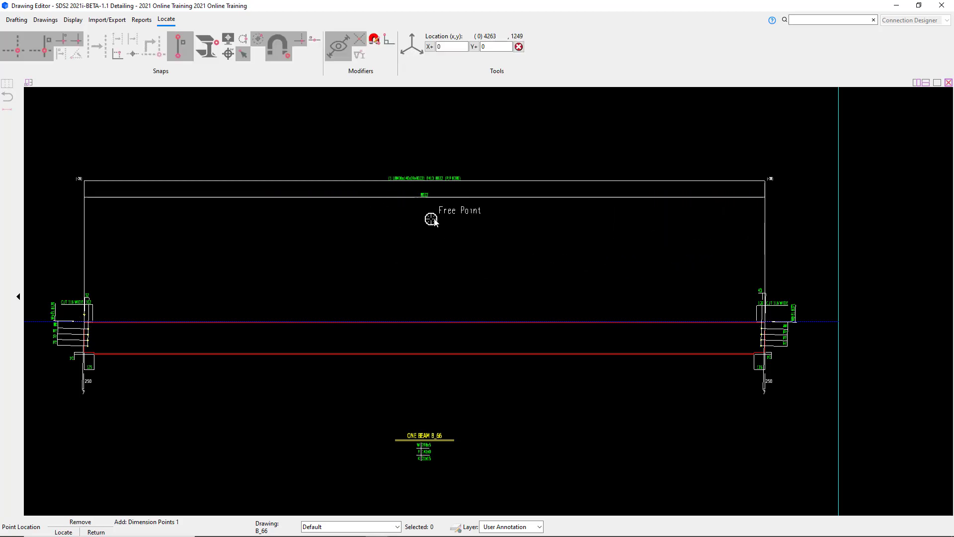
scroll(424, 195, "up", 3)
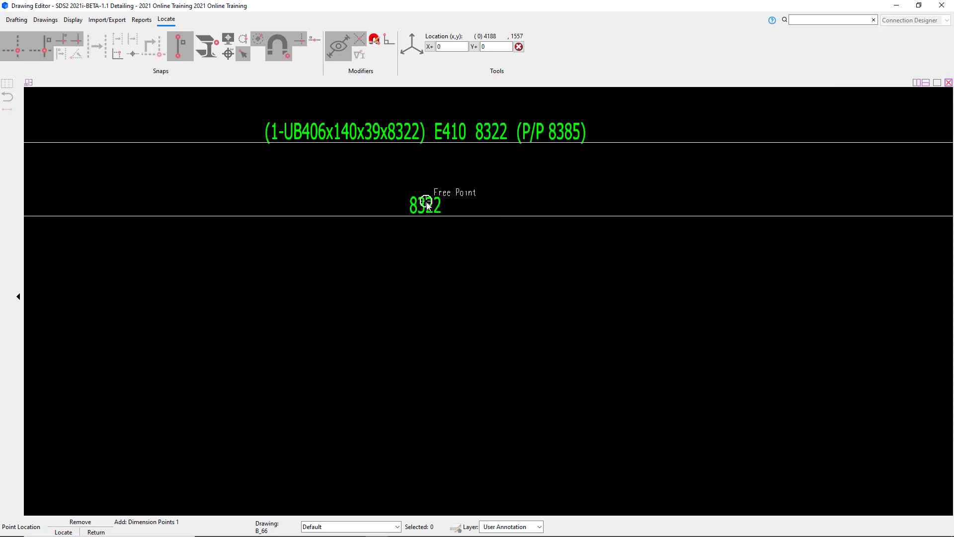
Finish the horizontal dimension command without placing any further dimensions.
scroll(437, 241, "down", 2)
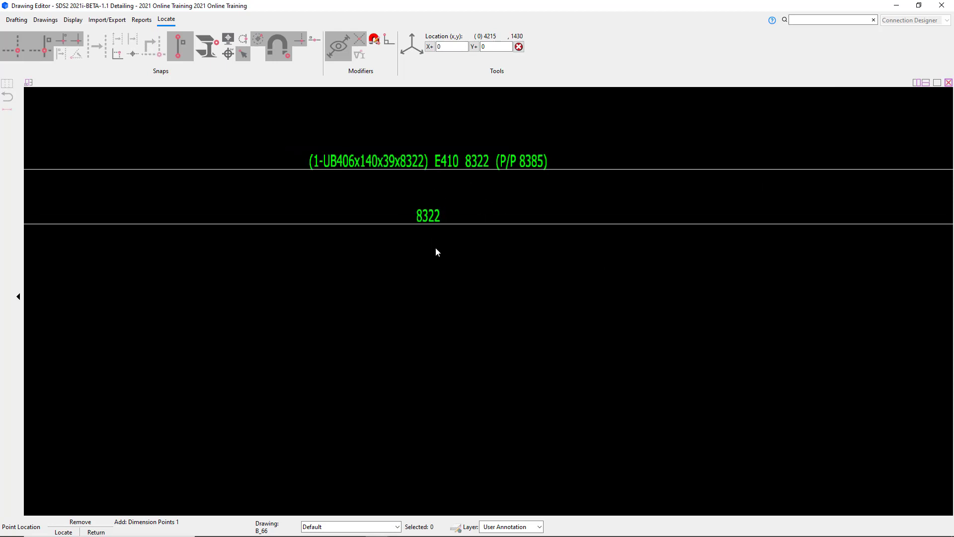
scroll(435, 188, "down", 1)
scroll(433, 248, "down", 1)
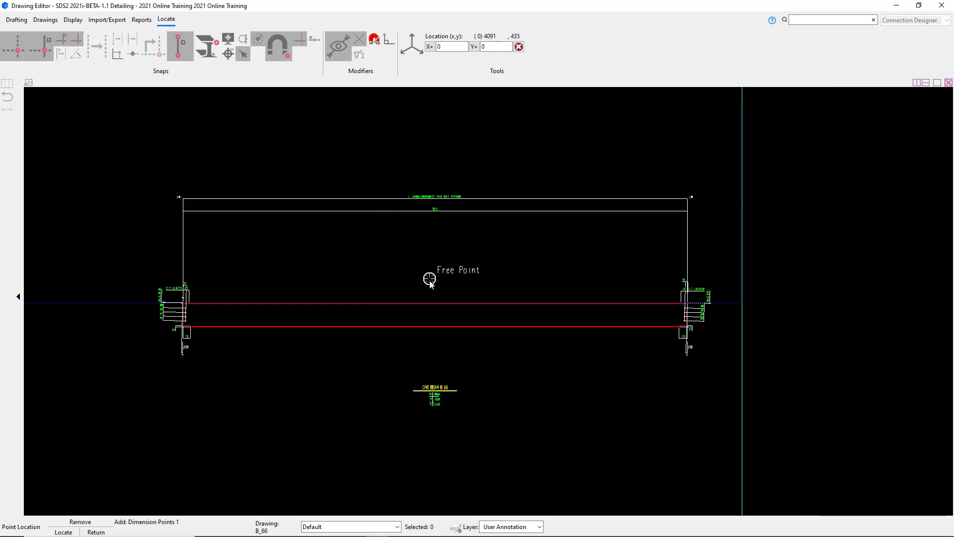
scroll(436, 303, "up", 1)
scroll(436, 306, "down", 1)
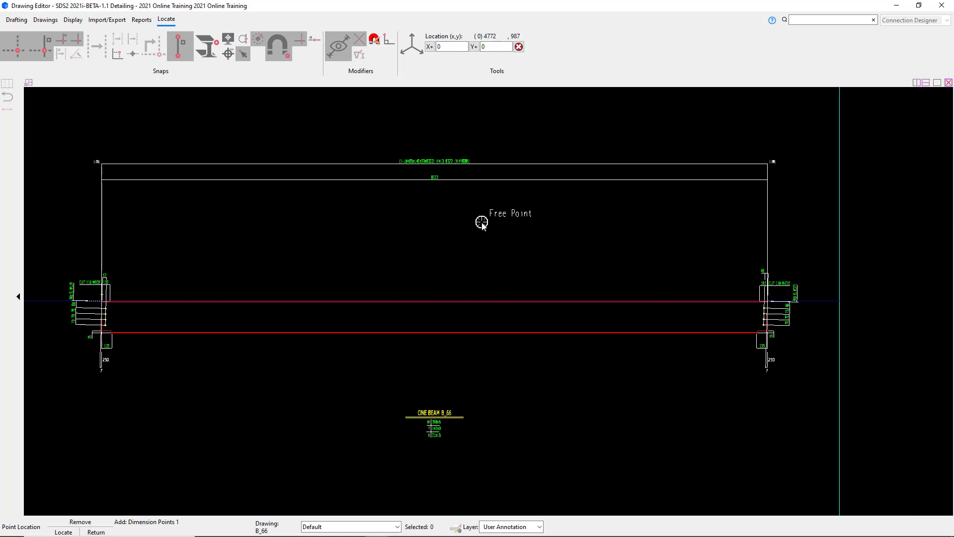
right_click(389, 258)
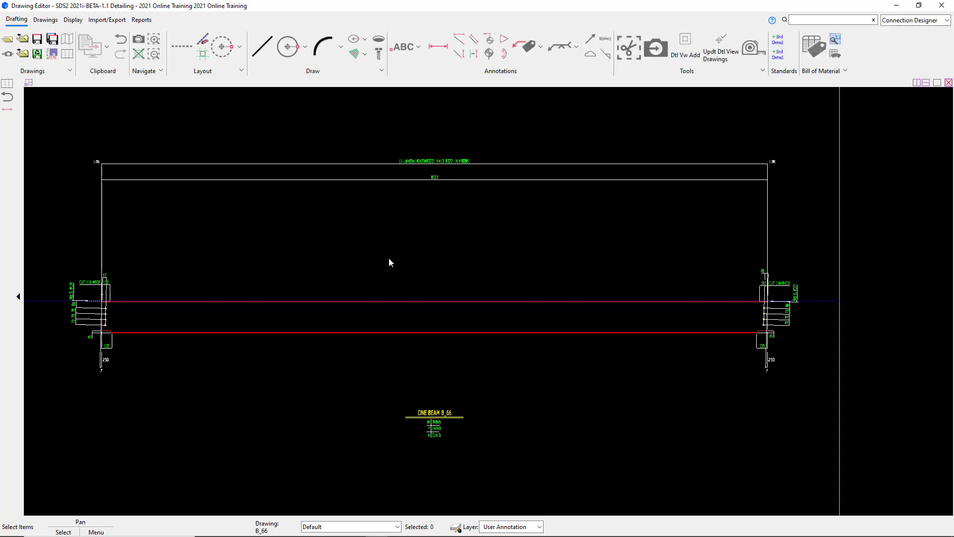
Add a side dimension for the vertical edge at the beam's left end, placing its line just outside the hole spacing dimensions.
left_click(474, 59)
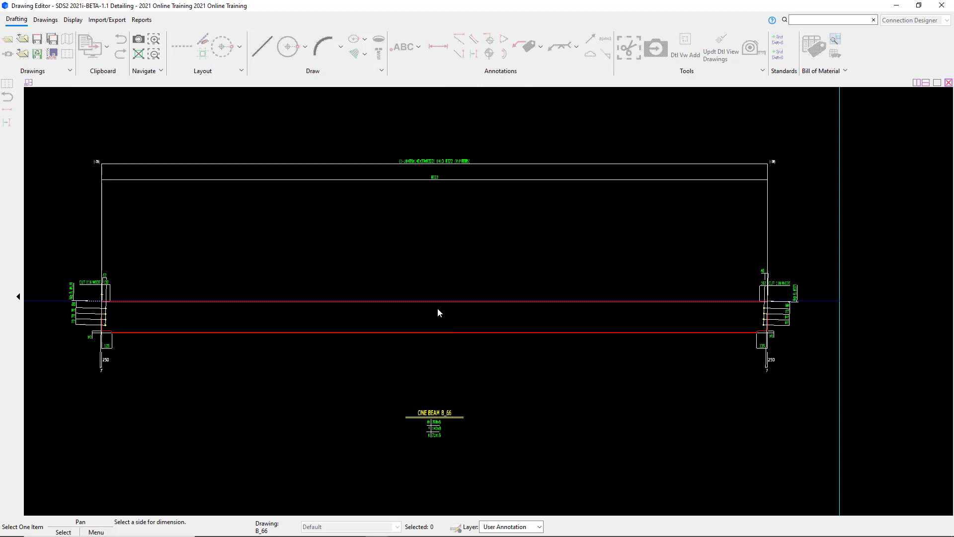
scroll(73, 321, "up", 3)
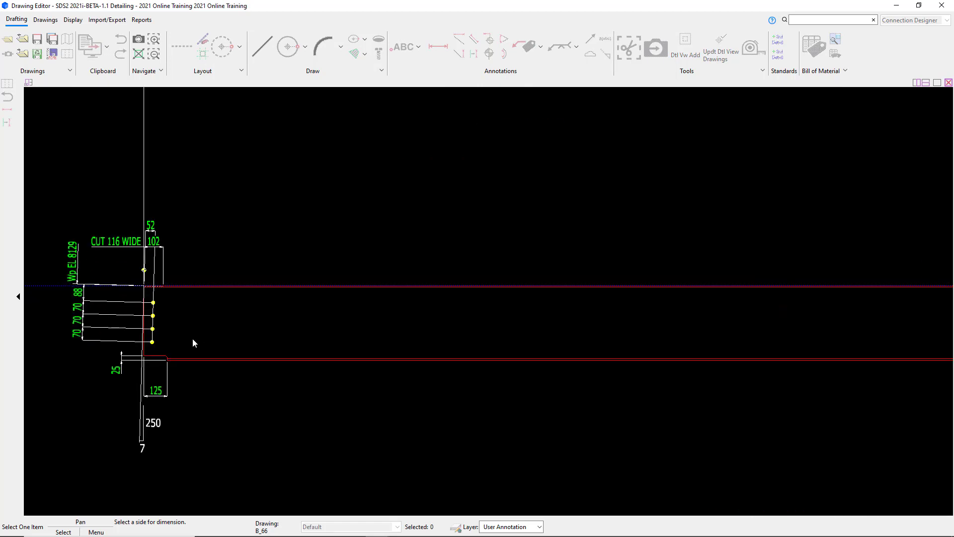
scroll(343, 308, "down", 2)
scroll(188, 341, "up", 6)
scroll(385, 345, "down", 2)
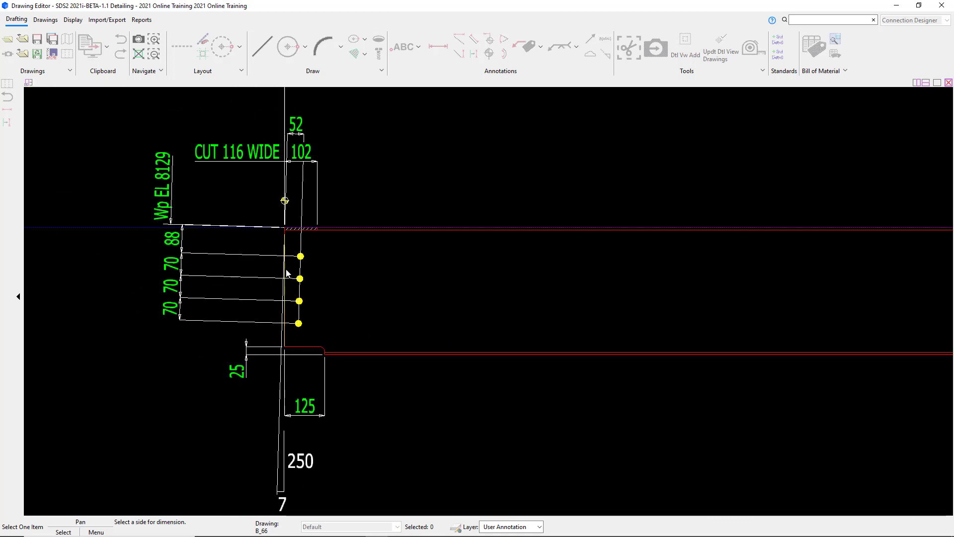
left_click(287, 342)
scroll(330, 305, "down", 4)
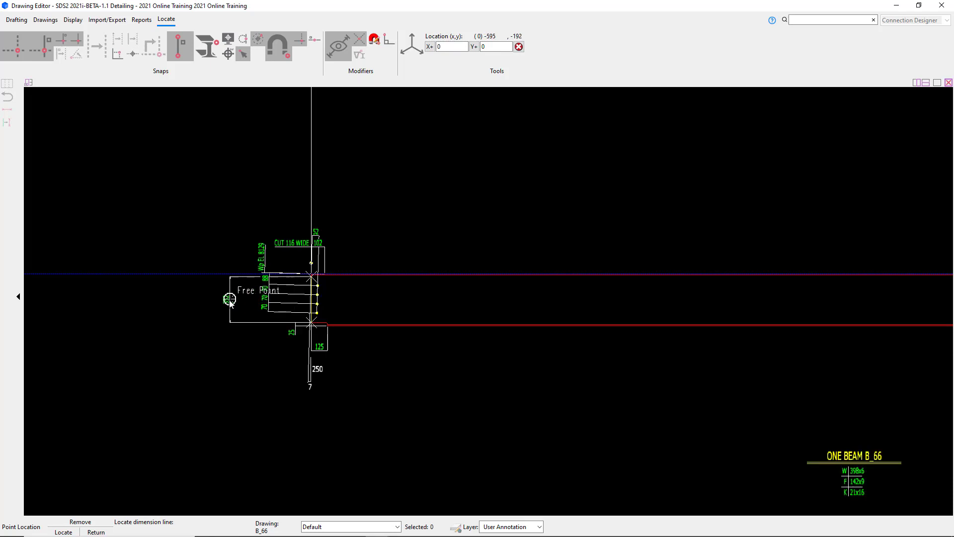
scroll(229, 298, "up", 3)
scroll(239, 283, "down", 1)
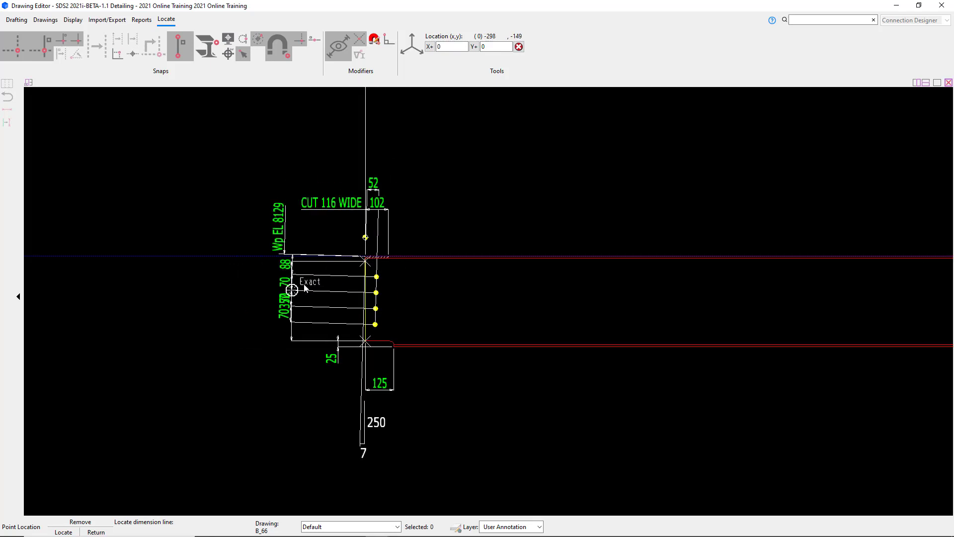
left_click(262, 307)
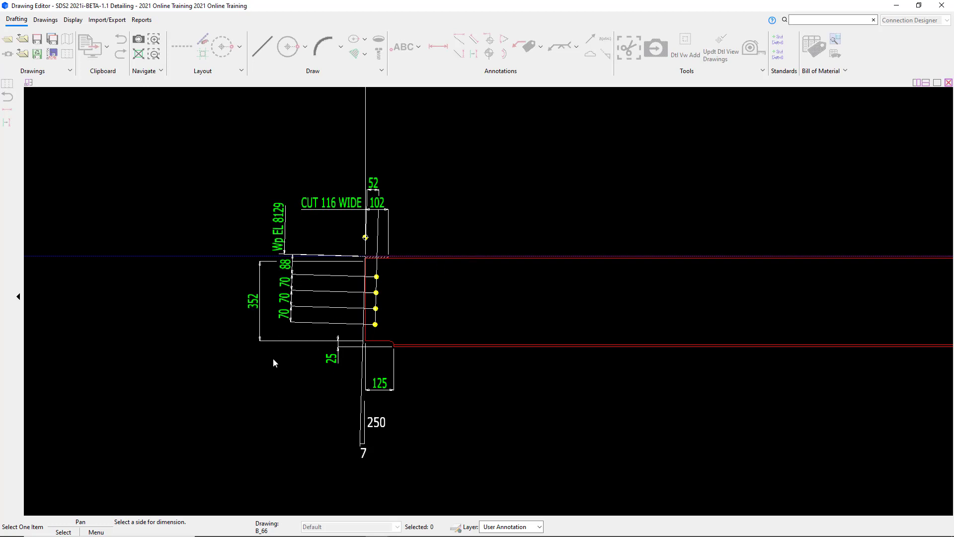
Move the upper extension line of the new left-end dimension up to the corner at the underside of the cut top flange.
scroll(215, 335, "down", 4)
scroll(215, 336, "up", 5)
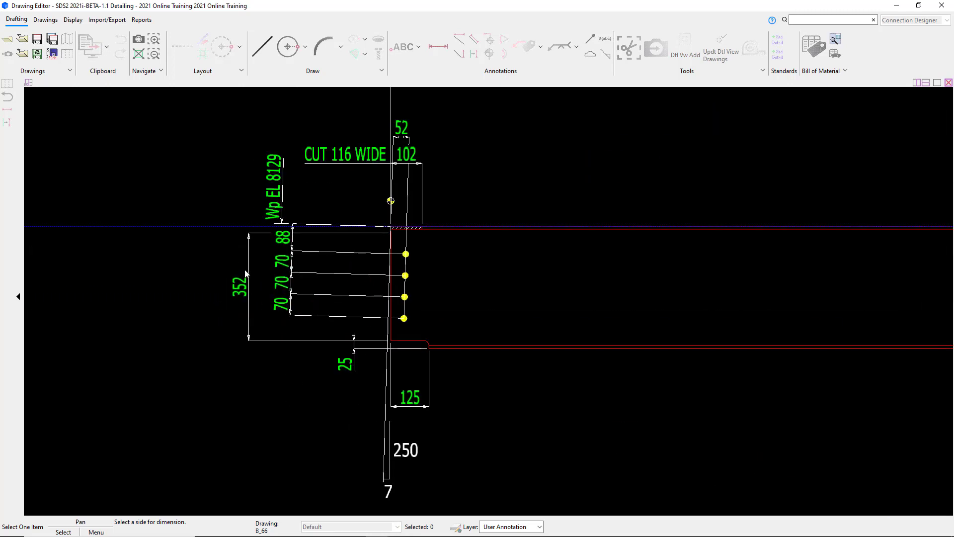
scroll(257, 239, "up", 3)
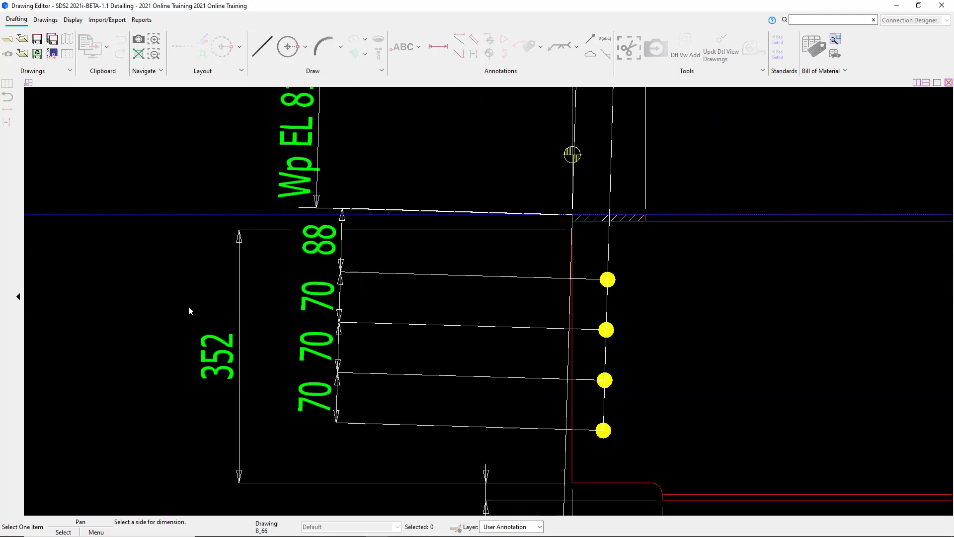
key("Escape")
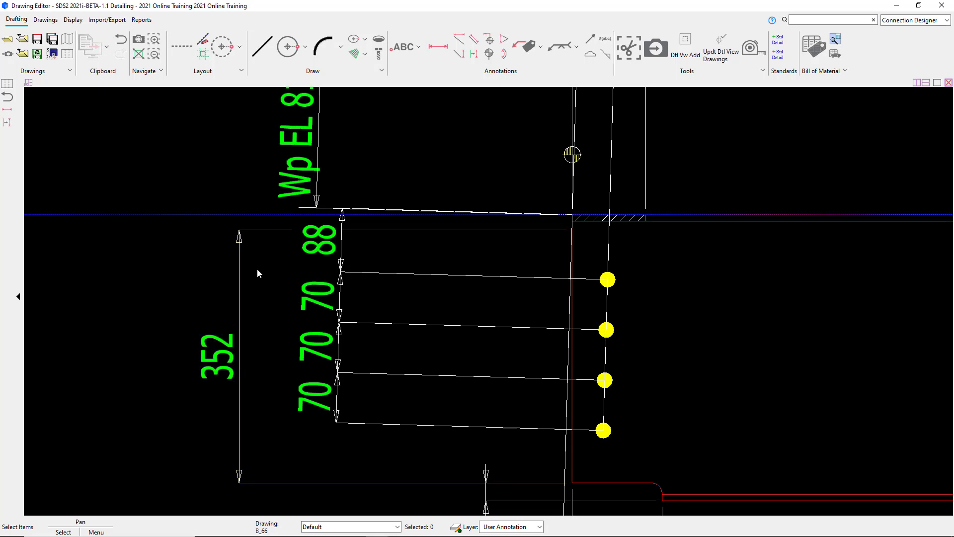
left_click_drag(268, 231, 576, 221)
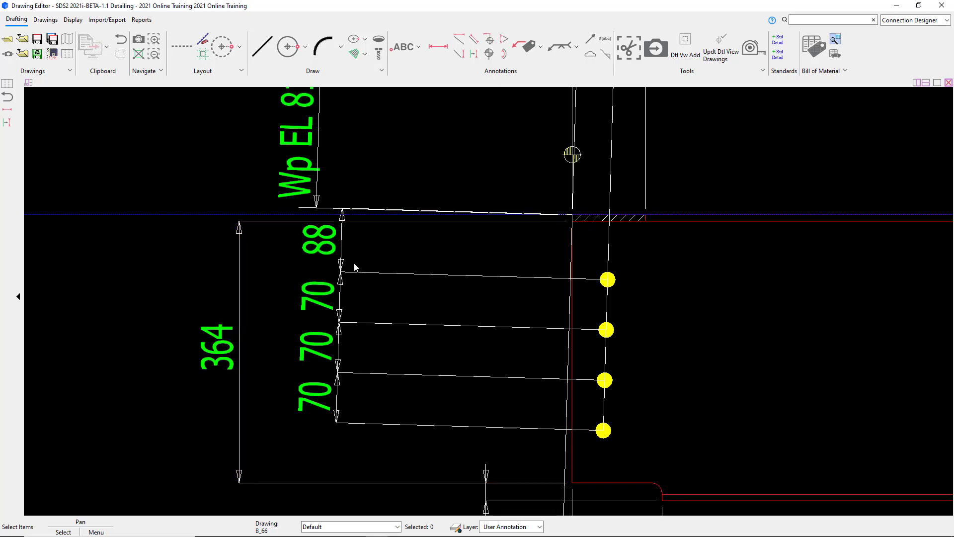
scroll(565, 221, "up", 2)
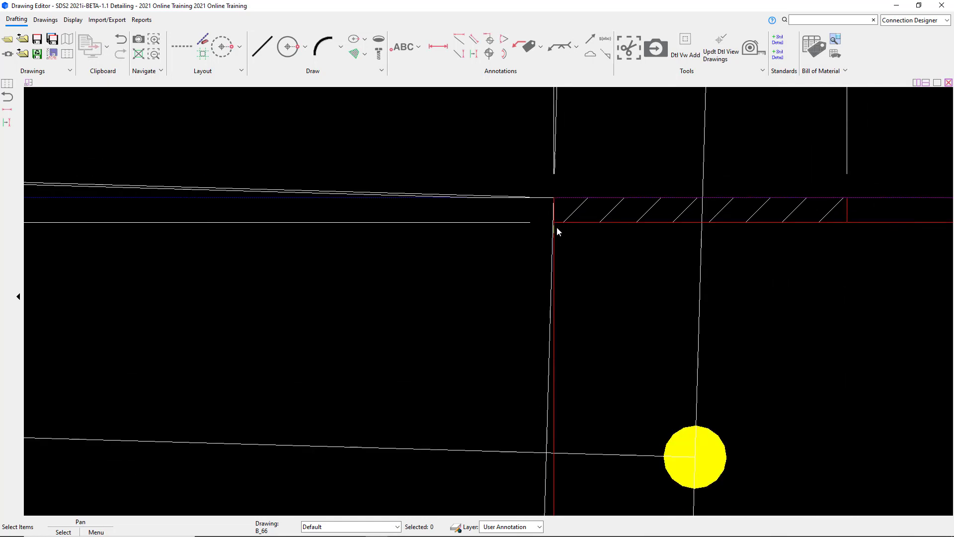
scroll(366, 268, "down", 3)
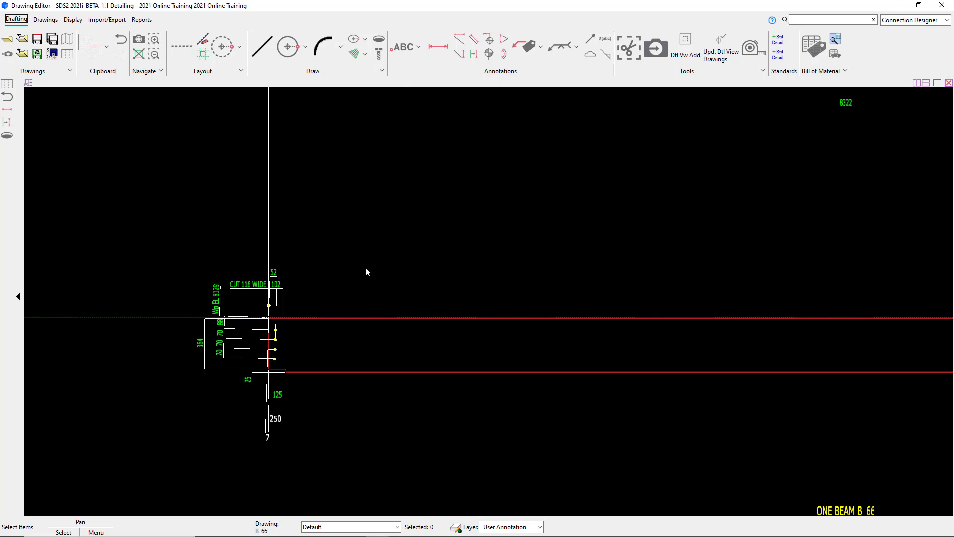
Start a weld symbol above the beam's top flange to examine the weld input settings, and cancel it.
scroll(289, 379, "down", 2)
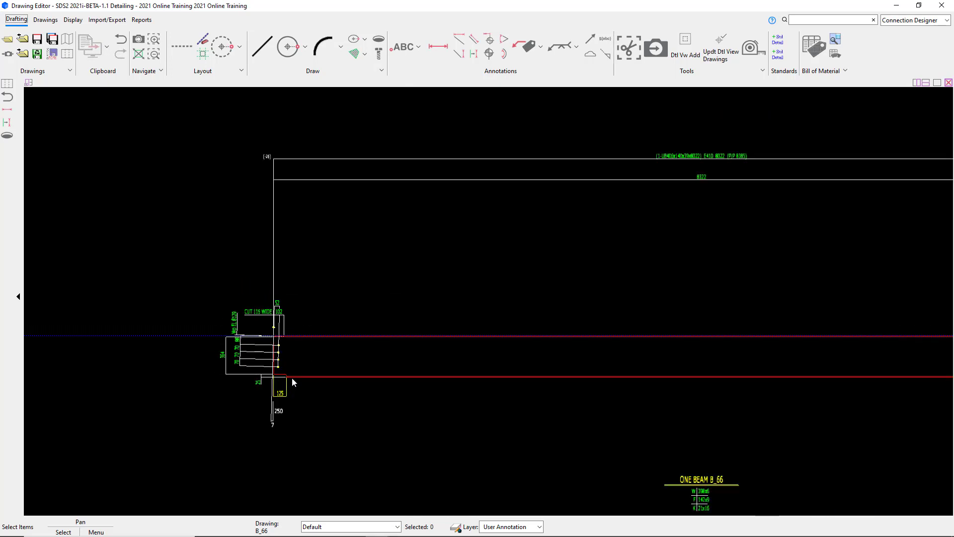
scroll(331, 362, "up", 1)
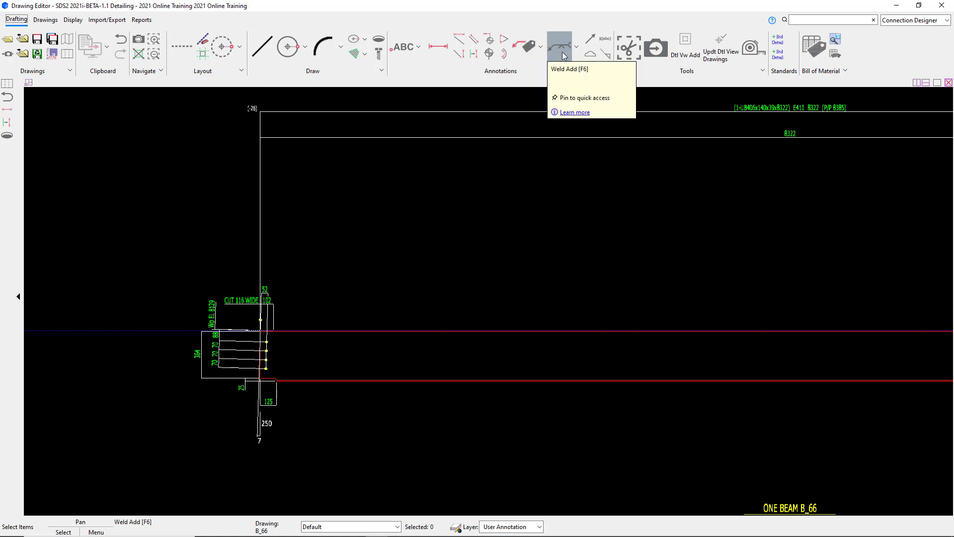
left_click(575, 50)
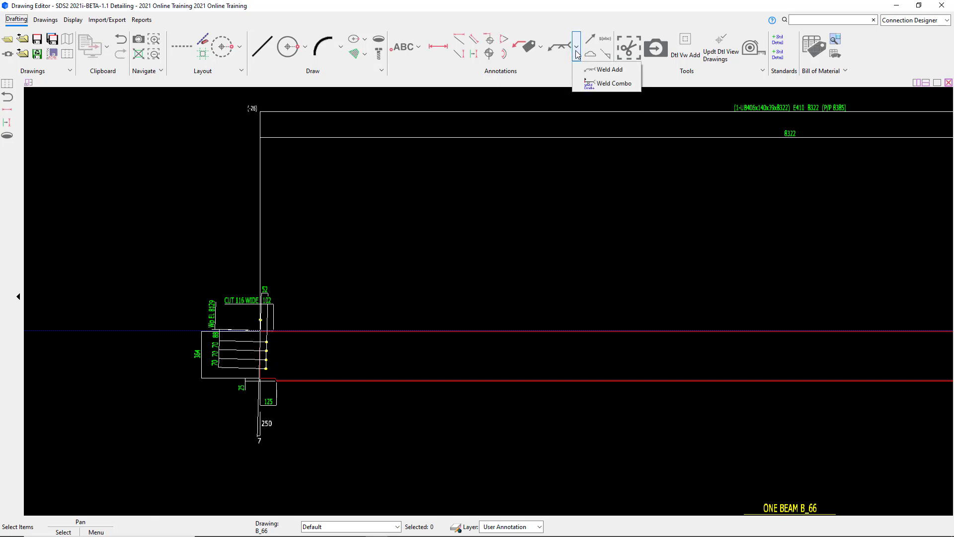
left_click(604, 73)
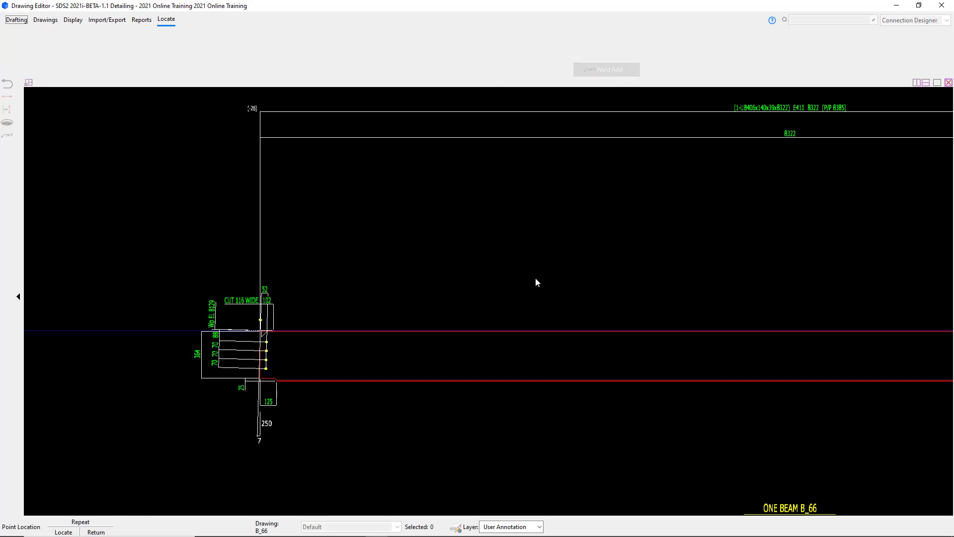
scroll(516, 322, "up", 4)
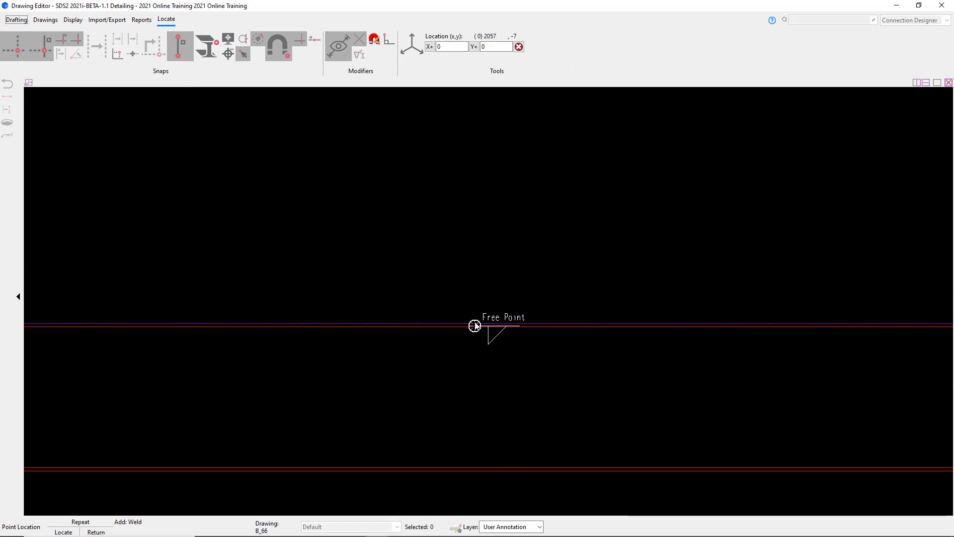
scroll(473, 298, "up", 2)
scroll(273, 262, "down", 2)
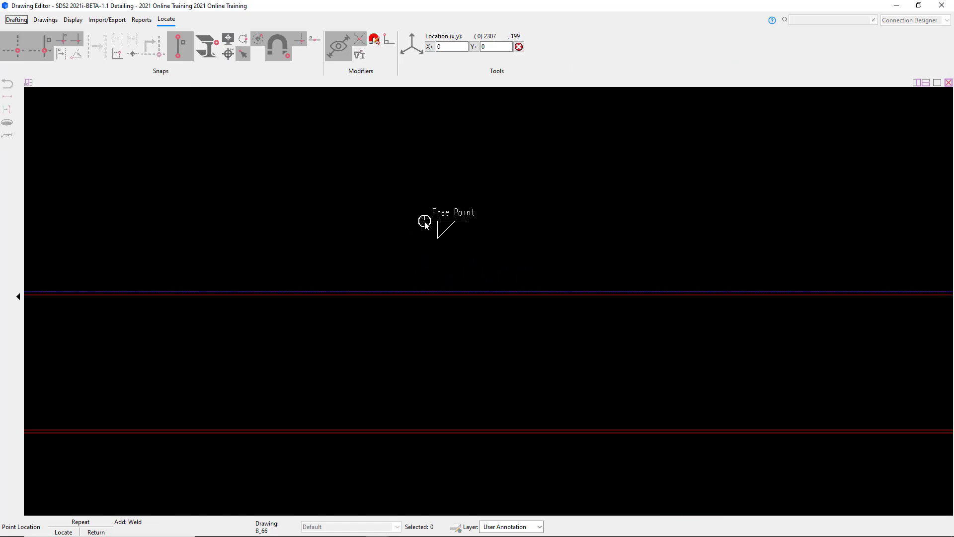
left_click(423, 226)
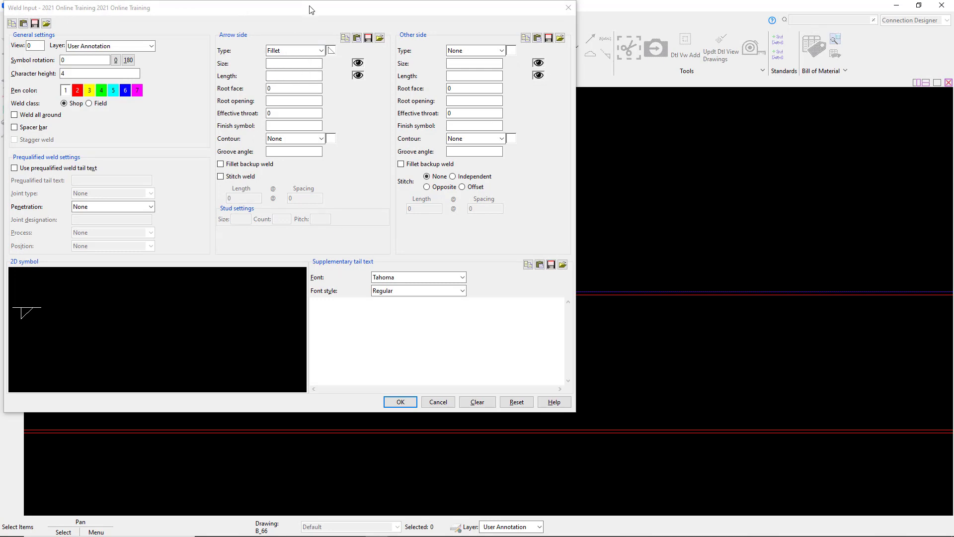
left_click_drag(311, 11, 351, 34)
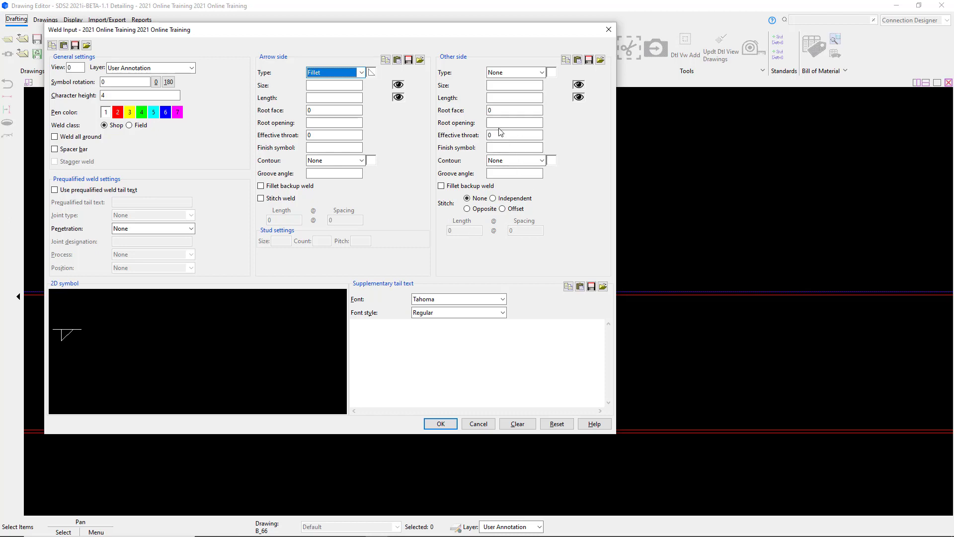
left_click(478, 423)
scroll(472, 392, "down", 5)
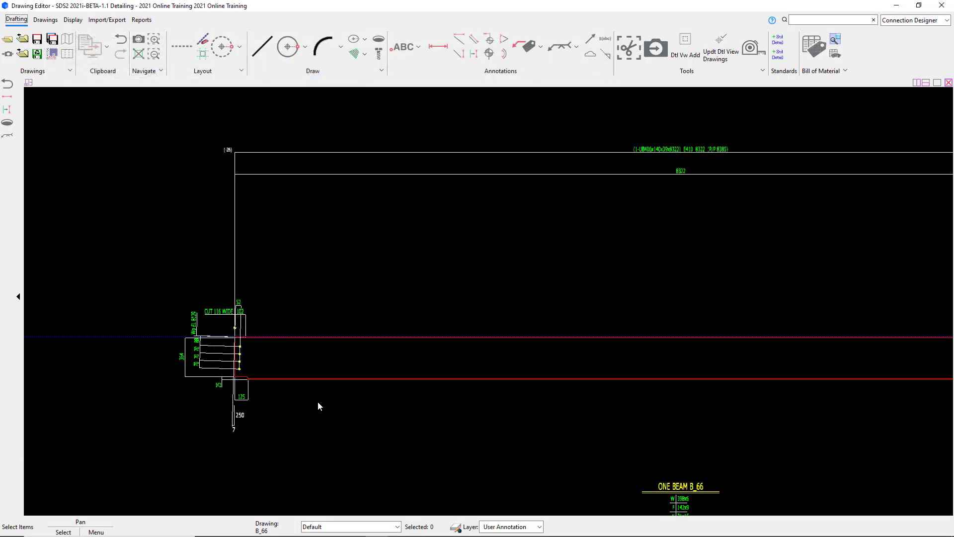
scroll(318, 406, "up", 2)
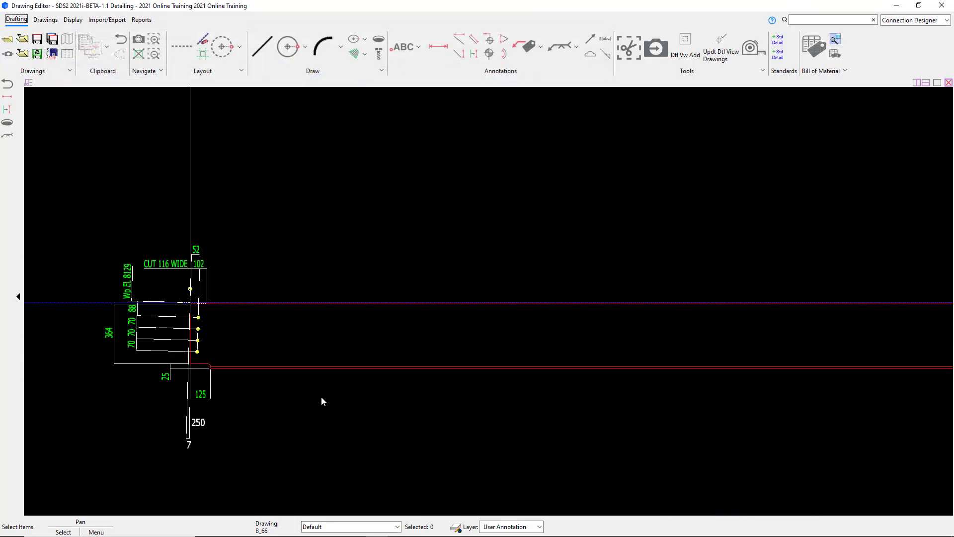
left_click(589, 55)
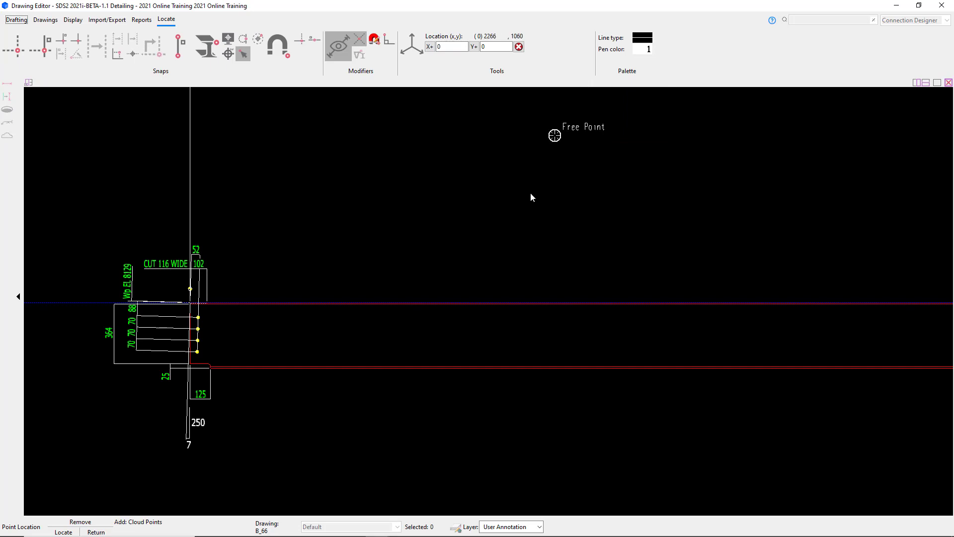
key("Escape")
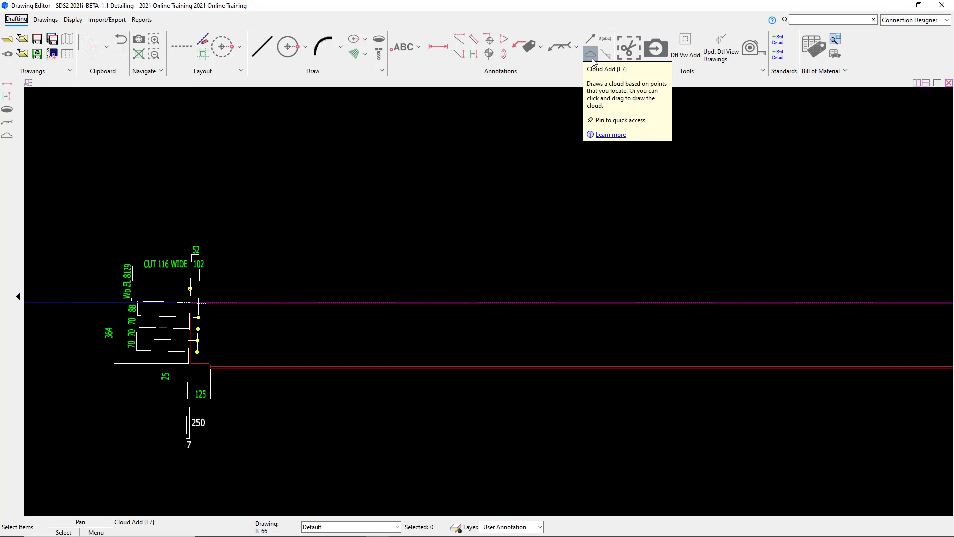
Draw a four-point cloud around the beam's left end and its dimensions, about 1011 wide along its upper edge and 1087 along its lower edge.
left_click(592, 61)
scroll(372, 201, "down", 2)
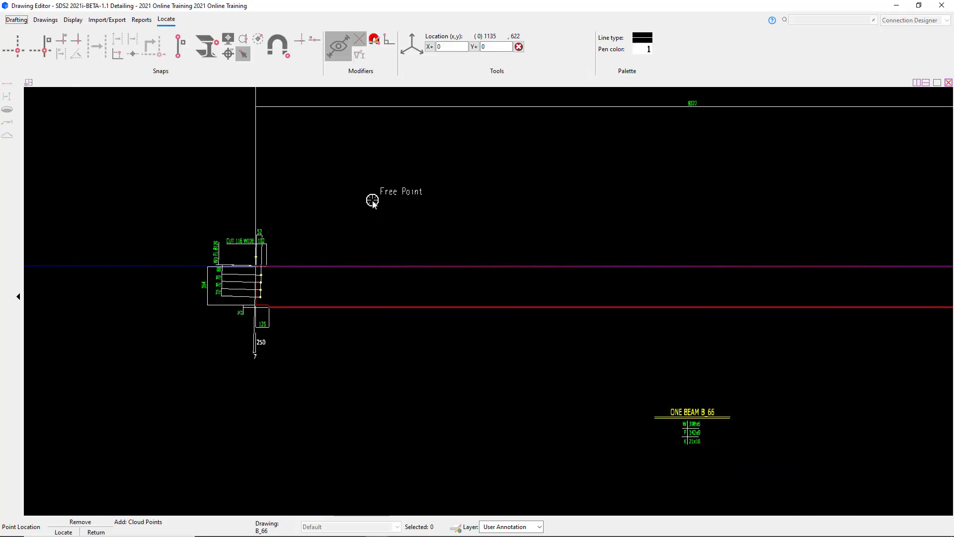
scroll(372, 201, "down", 3)
scroll(330, 267, "up", 3)
scroll(328, 271, "down", 1)
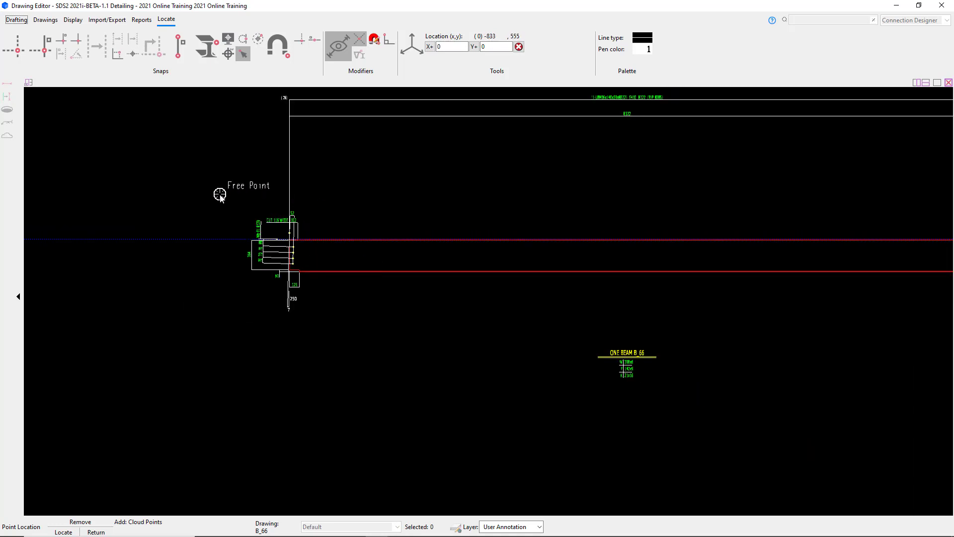
scroll(219, 195, "up", 1)
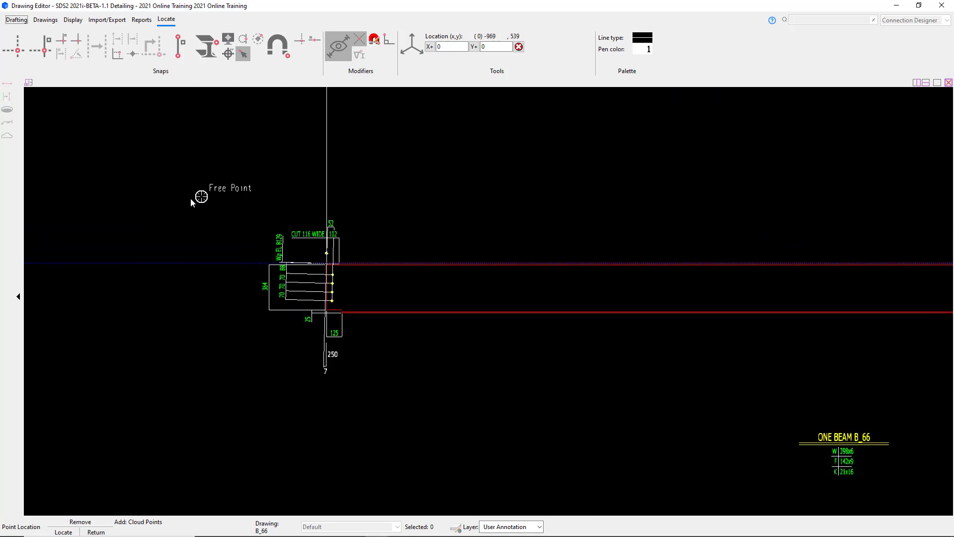
left_click(225, 191)
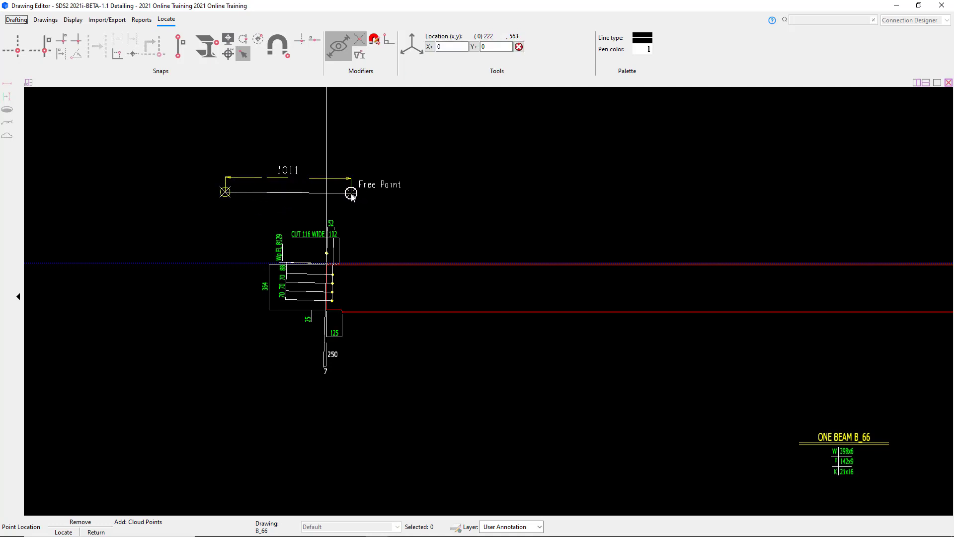
left_click(351, 193)
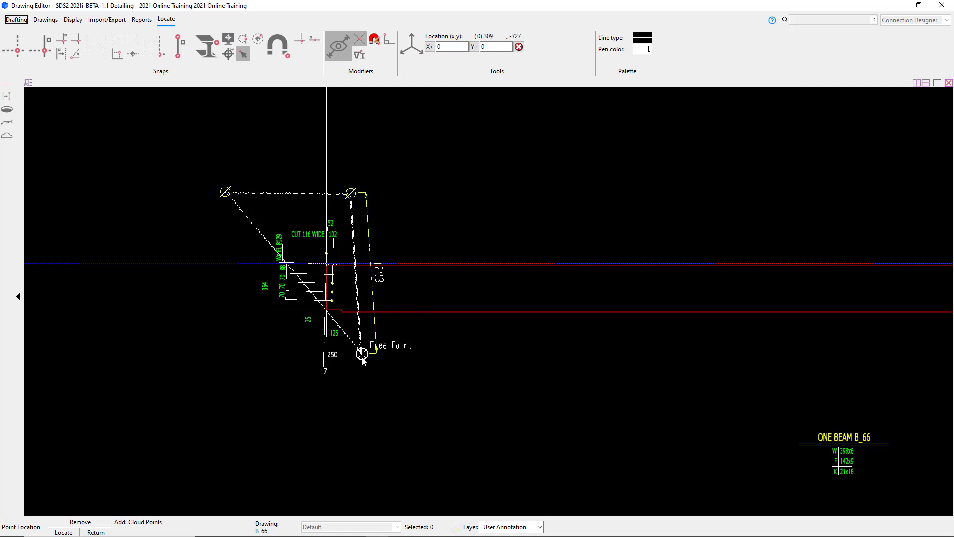
left_click(361, 381)
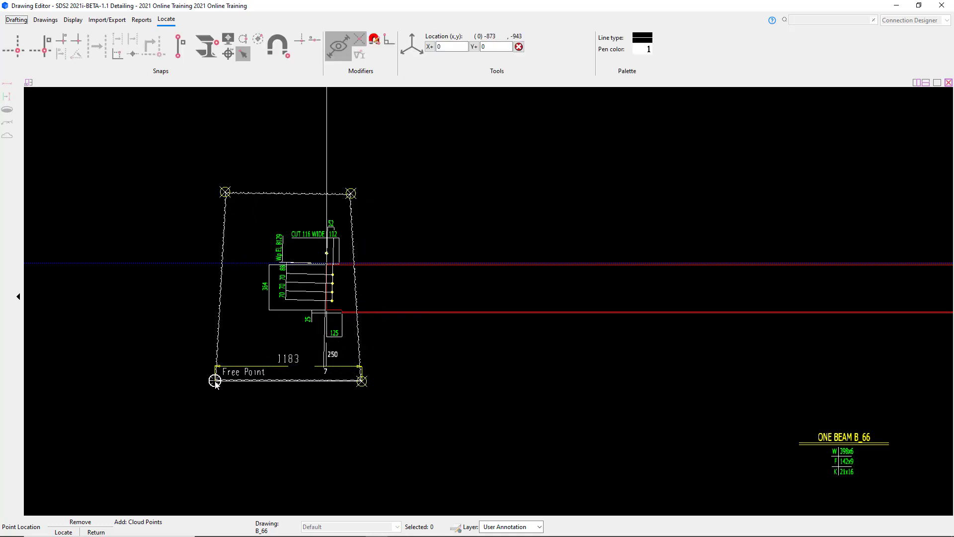
left_click(227, 379)
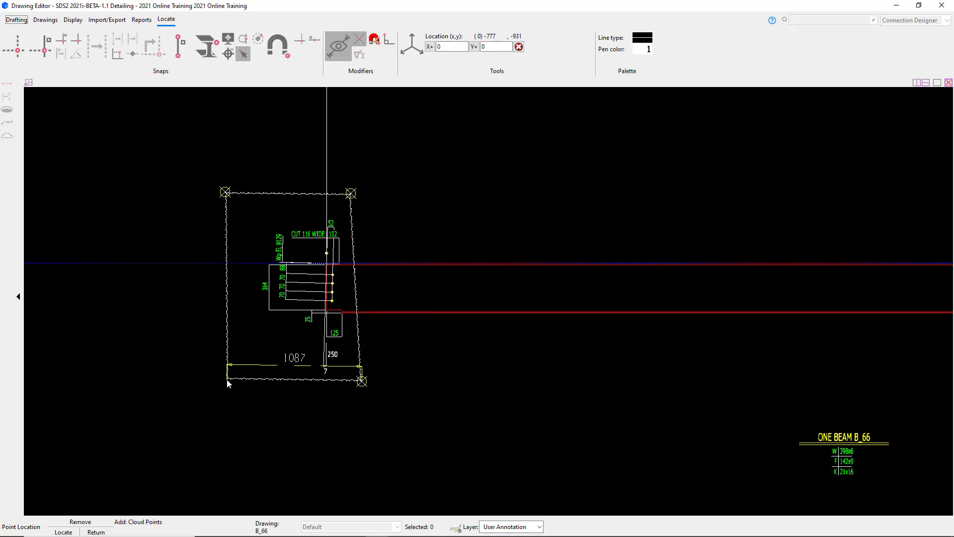
right_click(224, 323)
Finish the cloud command and delete the cloud around the beam's left end.
scroll(302, 350, "up", 3)
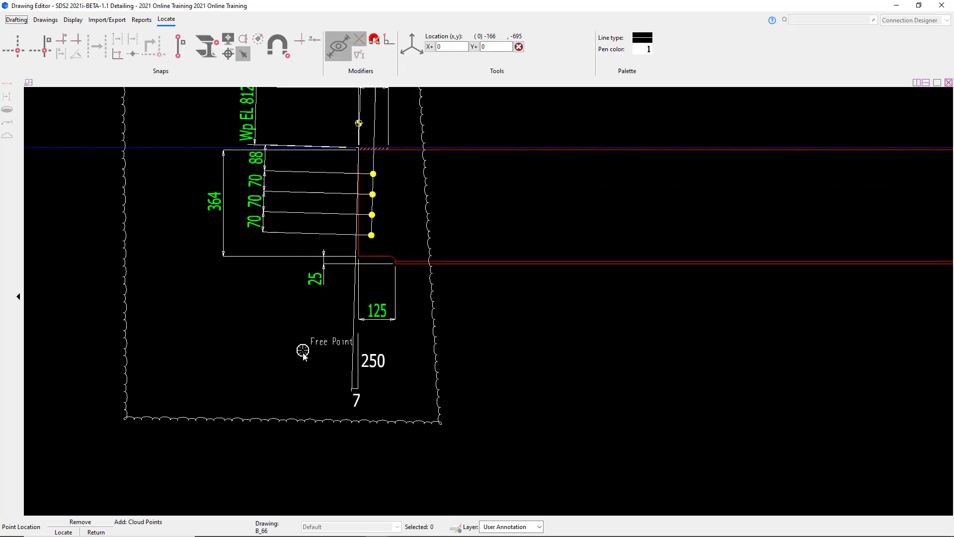
scroll(448, 422, "up", 2)
scroll(485, 422, "down", 6)
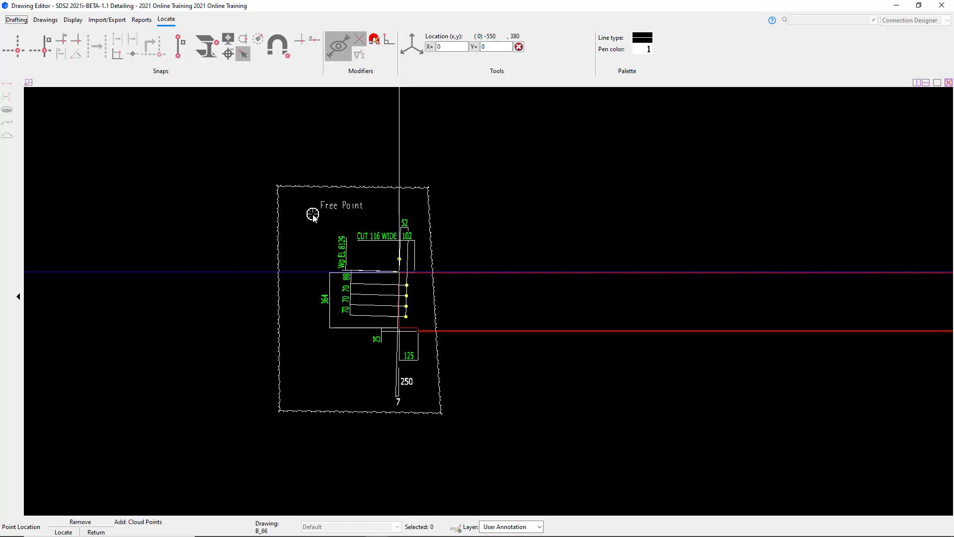
right_click(314, 194)
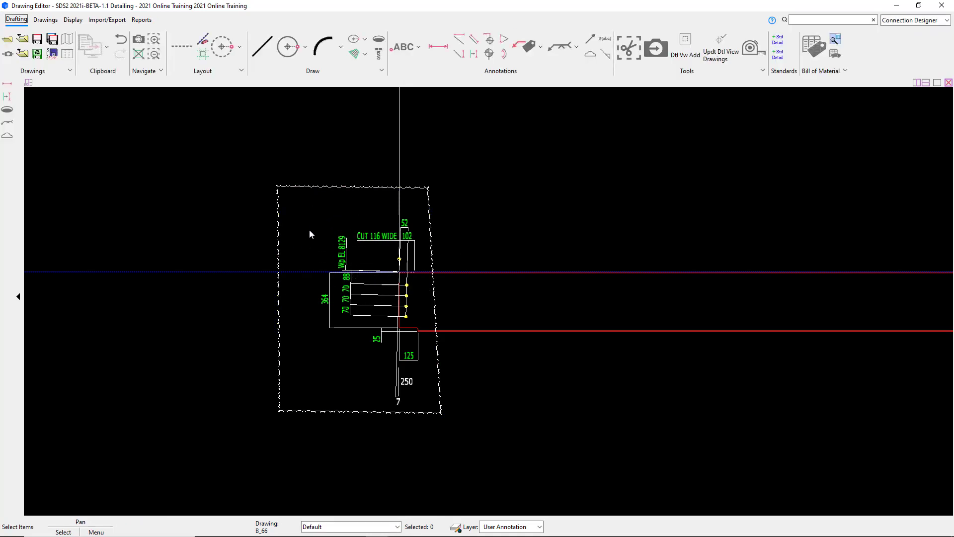
left_click(320, 193)
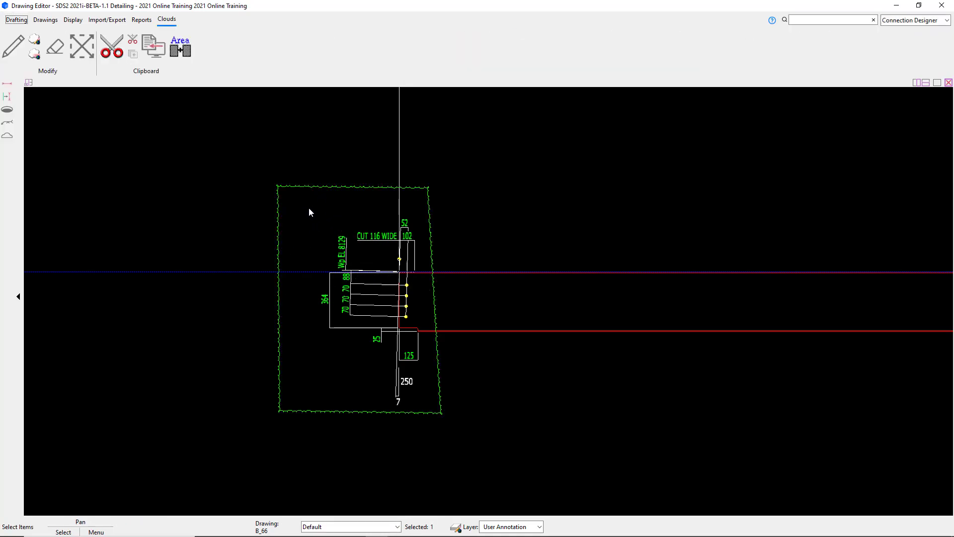
key("Delete")
Compress the B_66 drawing using a size of 1981 for the X-axis and 1600 for the Y-axis.
scroll(201, 335, "down", 2)
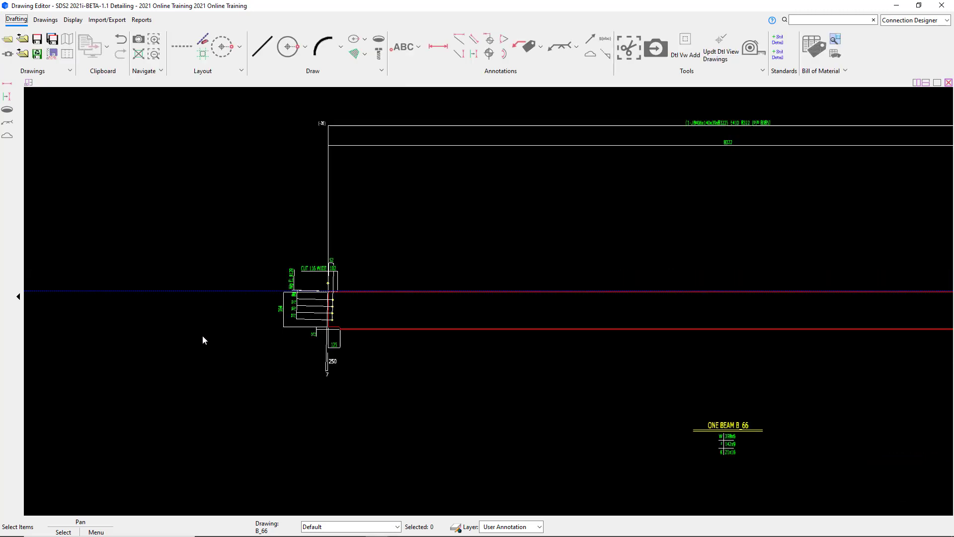
scroll(219, 334, "down", 2)
scroll(612, 302, "up", 1)
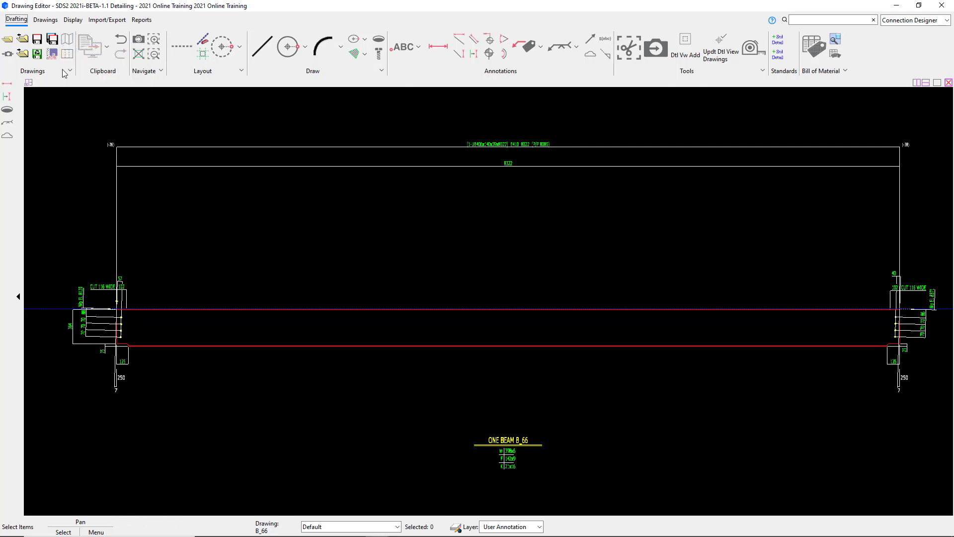
left_click(64, 42)
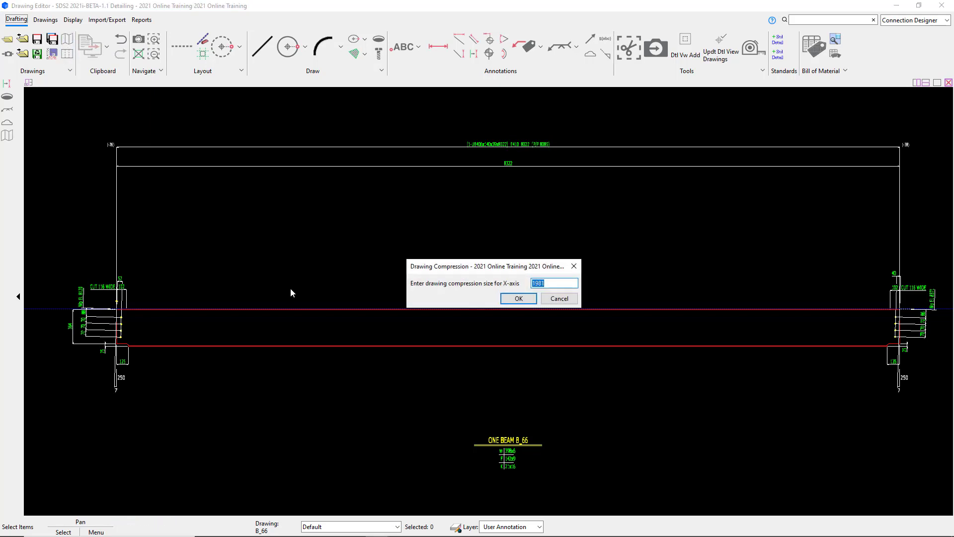
left_click_drag(430, 271, 426, 217)
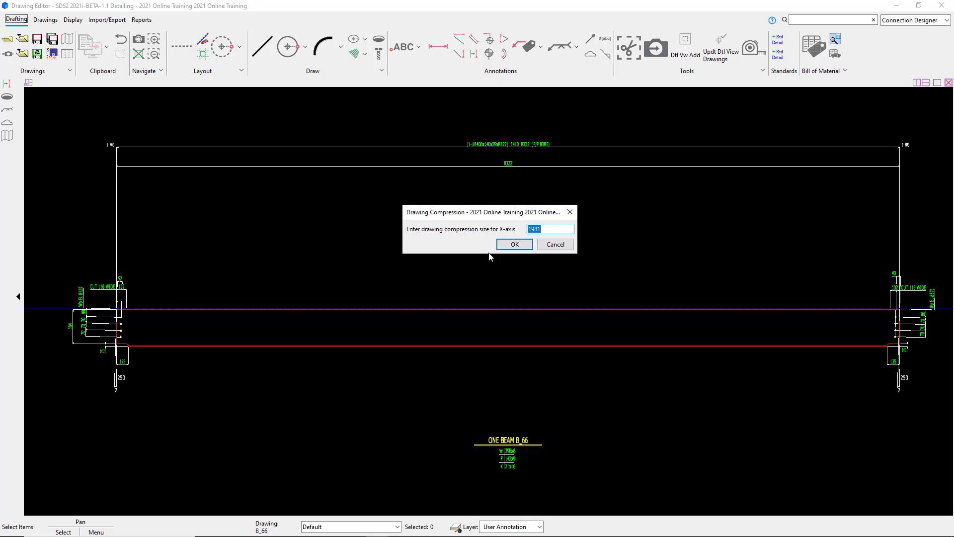
left_click(514, 244)
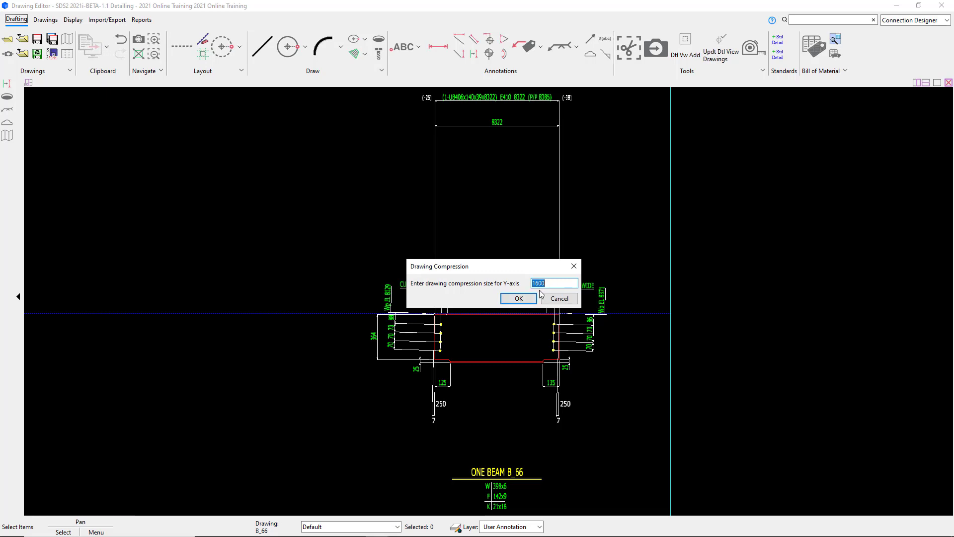
left_click(518, 298)
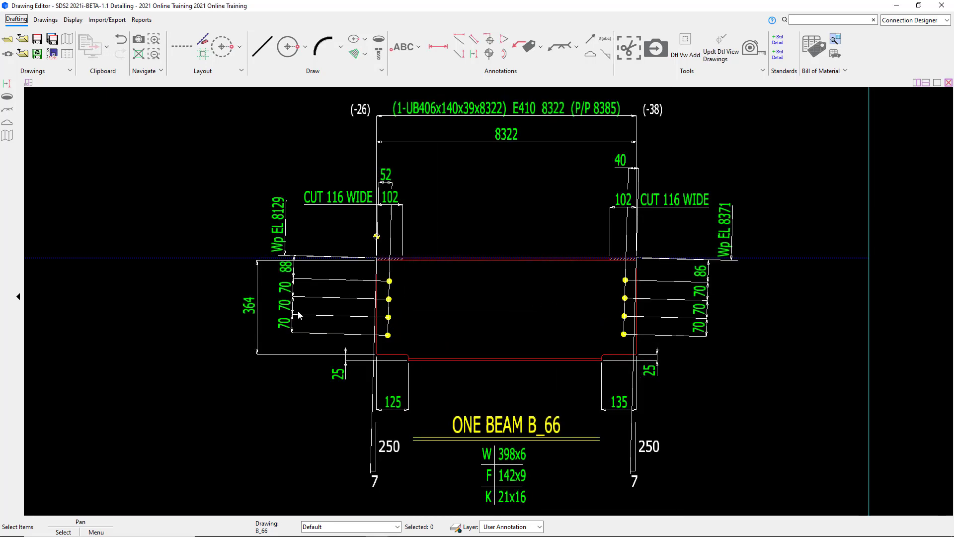
Open the next drawing, B_65, saving the changes to B_66 with the detail complete and frozen dates left unset.
scroll(509, 326, "up", 2)
scroll(512, 322, "up", 1)
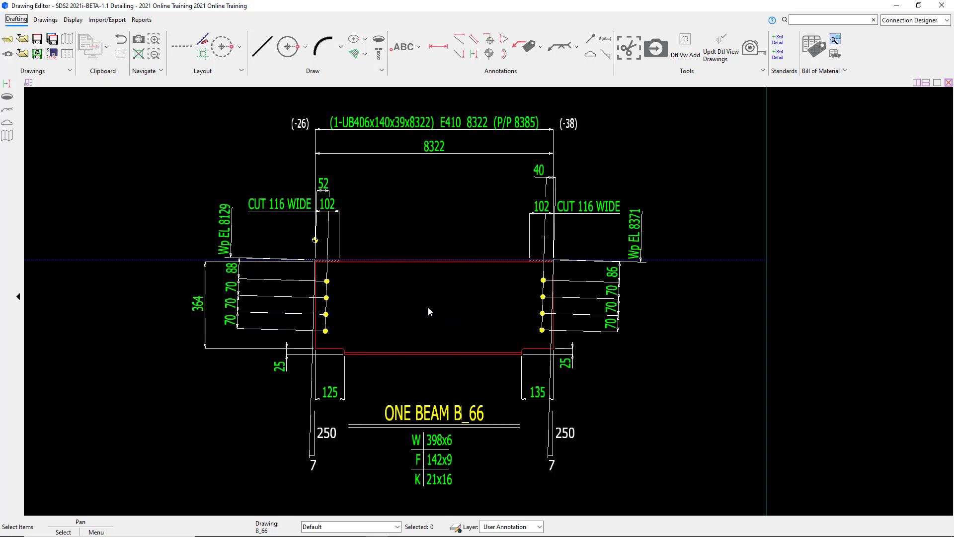
scroll(471, 324, "down", 1)
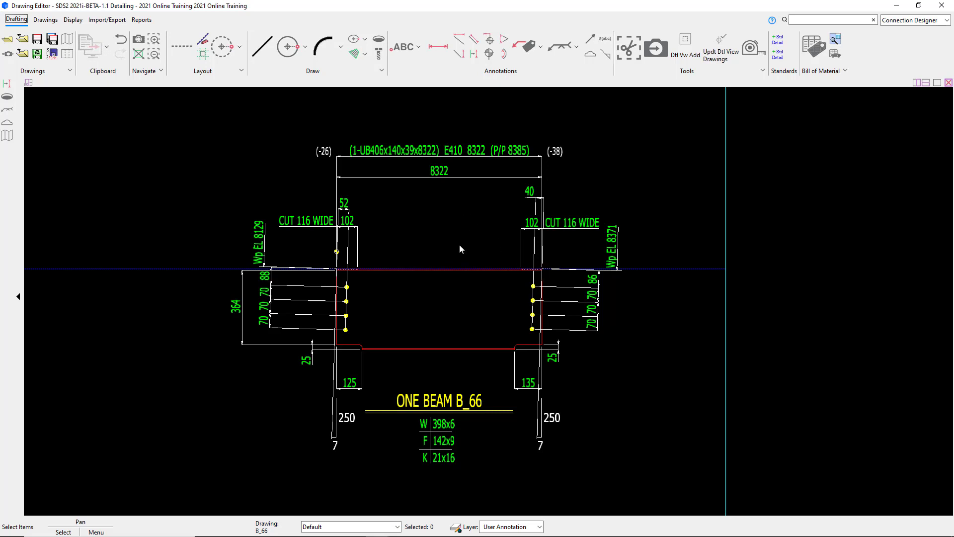
left_click(22, 42)
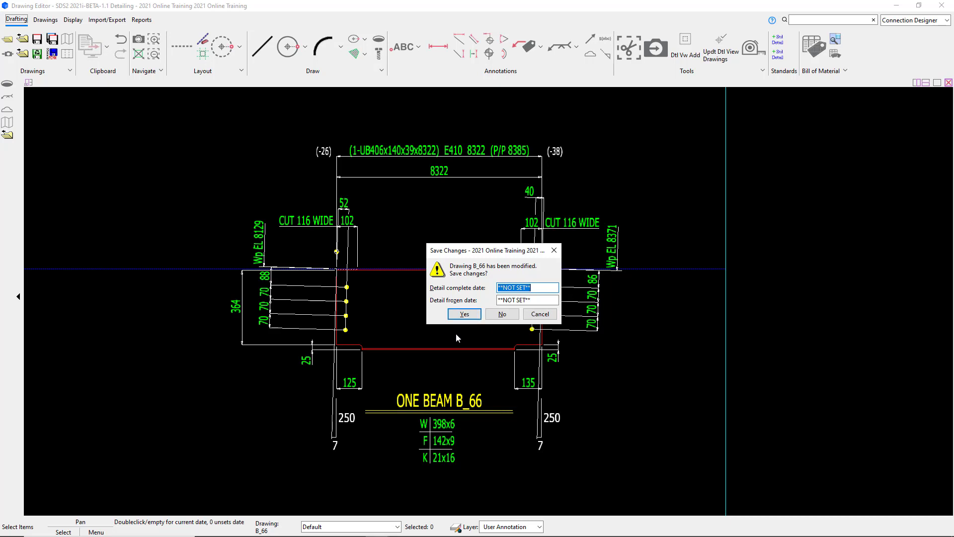
left_click(464, 314)
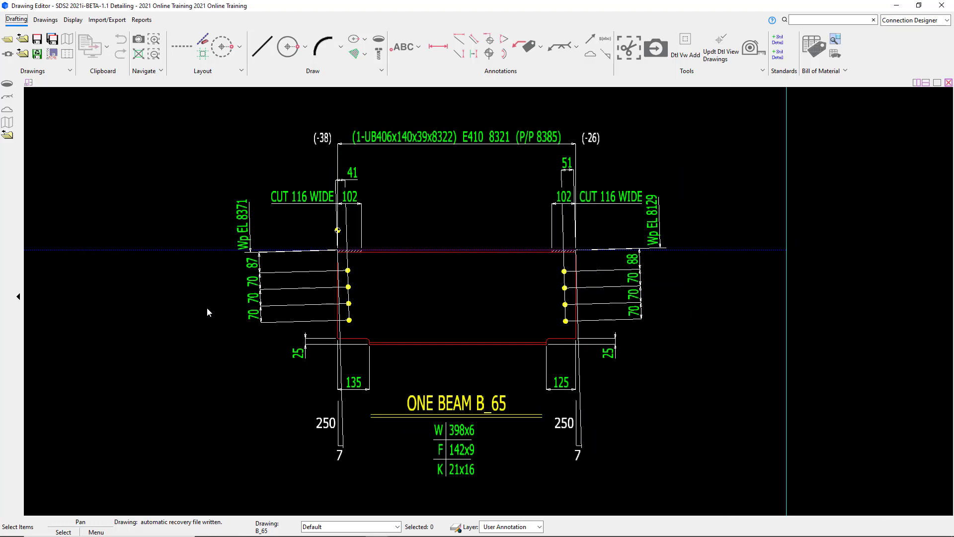
Open the drawing data of B_65 to review its general, scale, detail and status information, and cancel without changes.
scroll(207, 307, "down", 1)
scroll(421, 309, "down", 1)
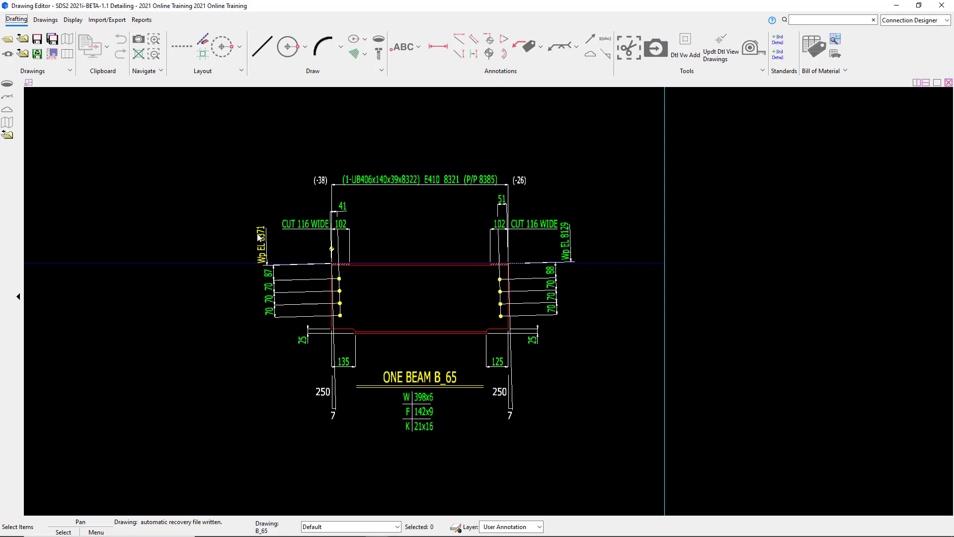
key("Tab")
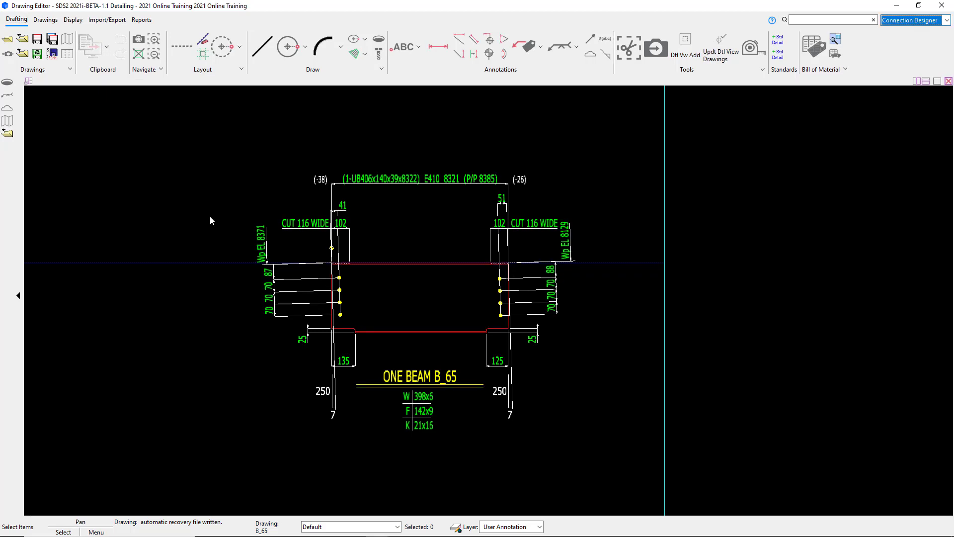
double_click(210, 217)
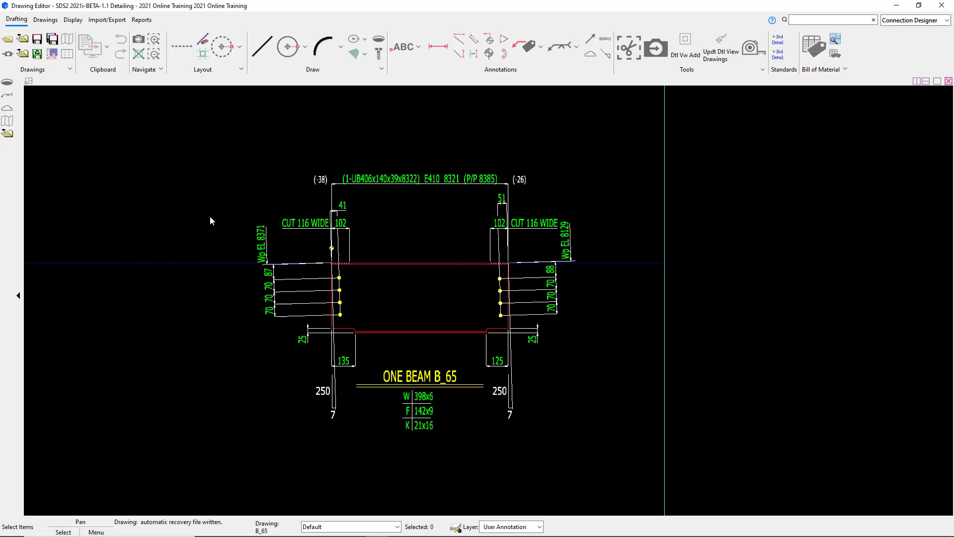
mouse_move(594, 172)
left_mouse_down()
mouse_move(571, 141)
mouse_move(549, 141)
left_mouse_up()
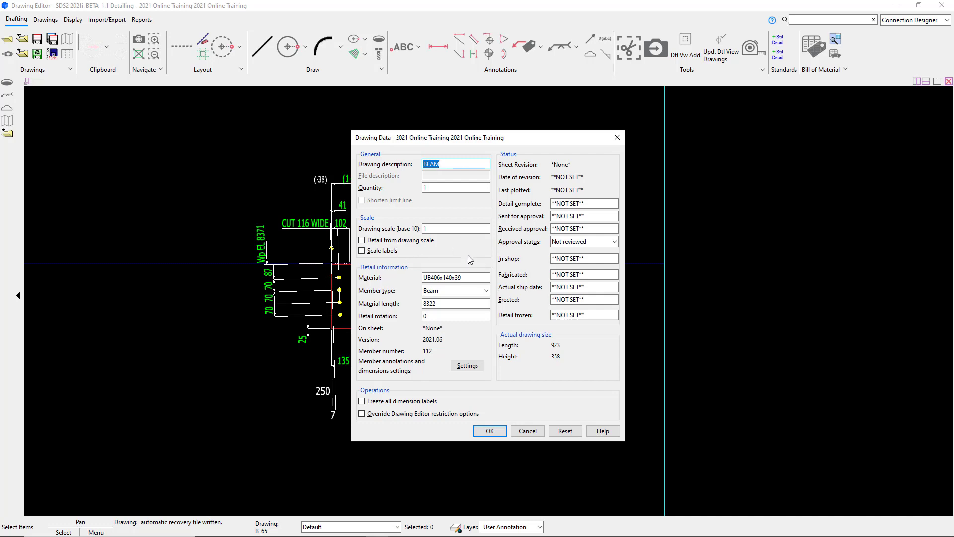
left_click(527, 431)
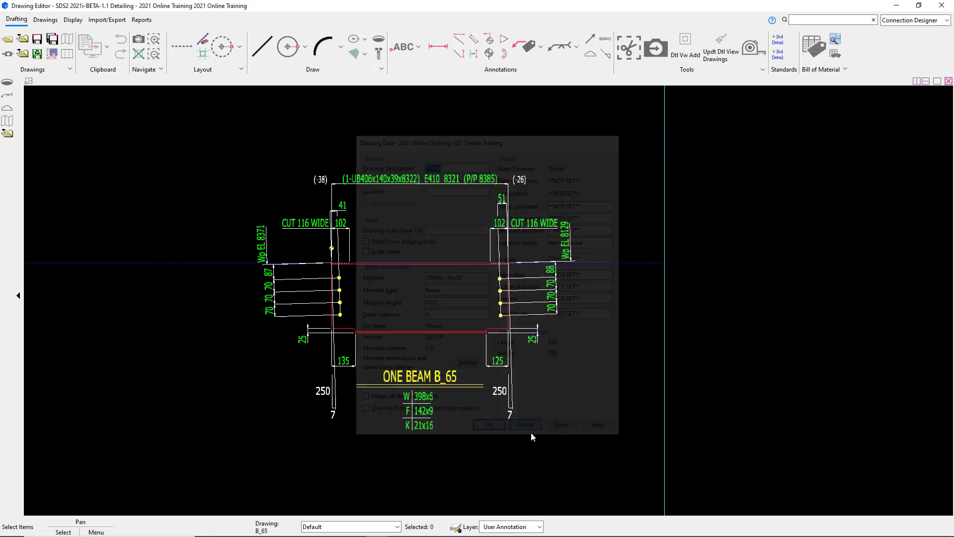
Open the bill of material for B_65, enlarge its window to examine the beam and field bolt lines, and cancel without changes.
scroll(392, 336, "up", 3)
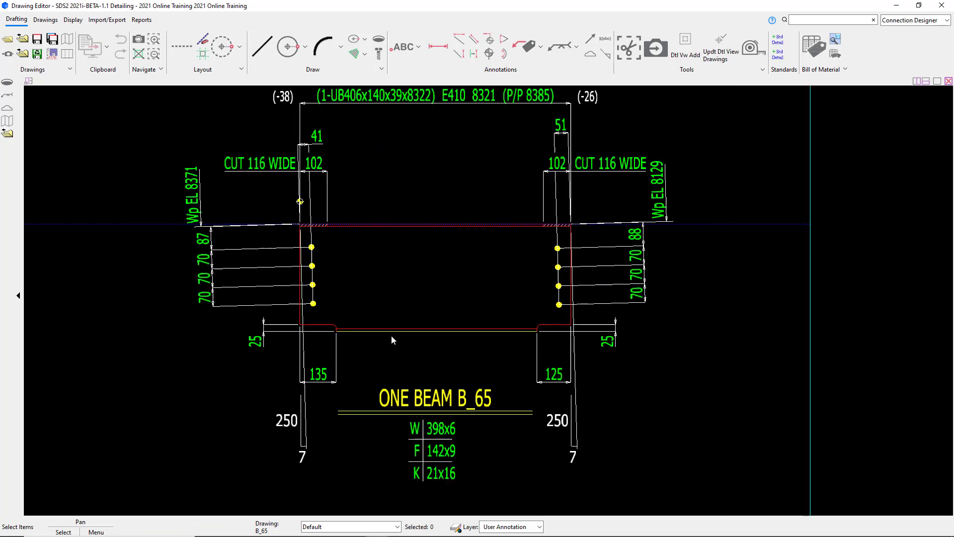
scroll(411, 294, "down", 2)
middle_click_drag(410, 294, 409, 307)
scroll(409, 308, "down", 1)
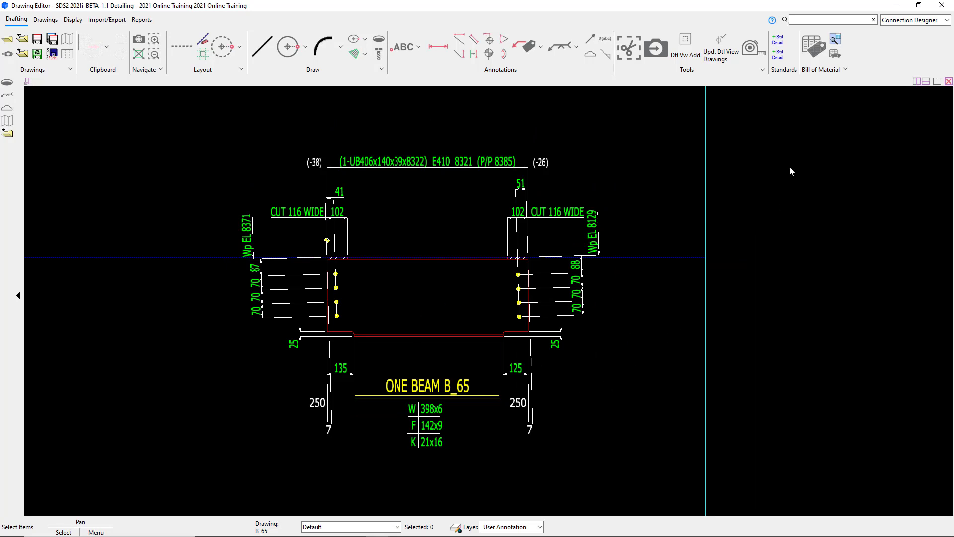
left_click(810, 55)
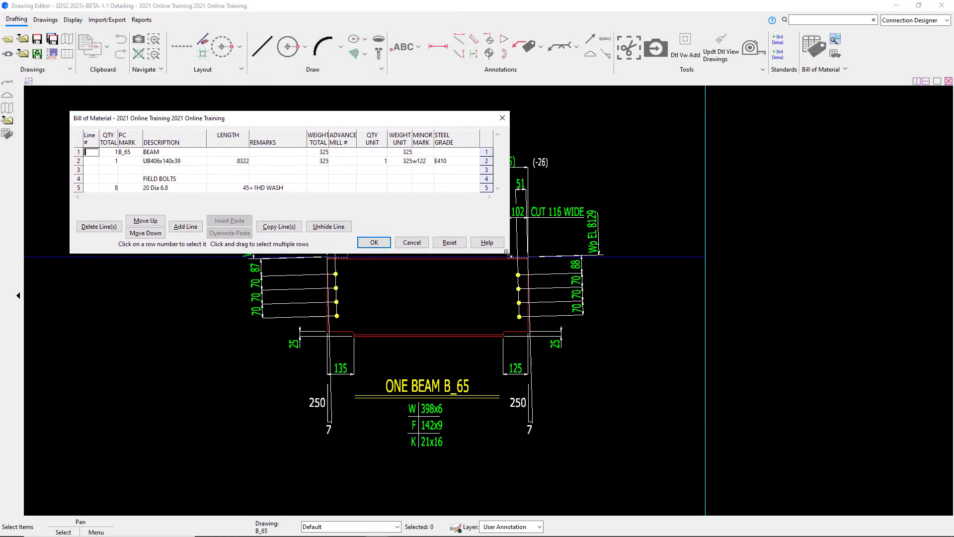
left_click_drag(508, 254, 575, 366)
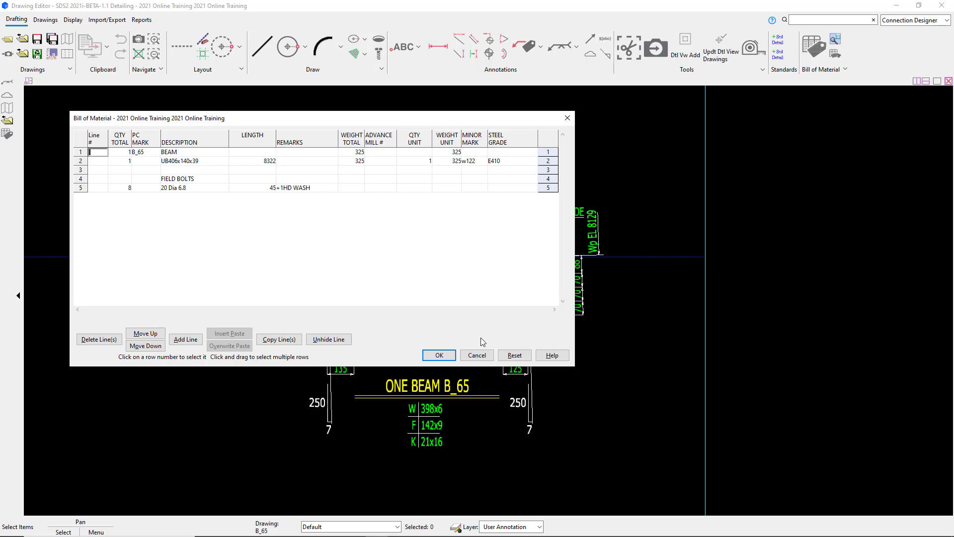
left_click(475, 355)
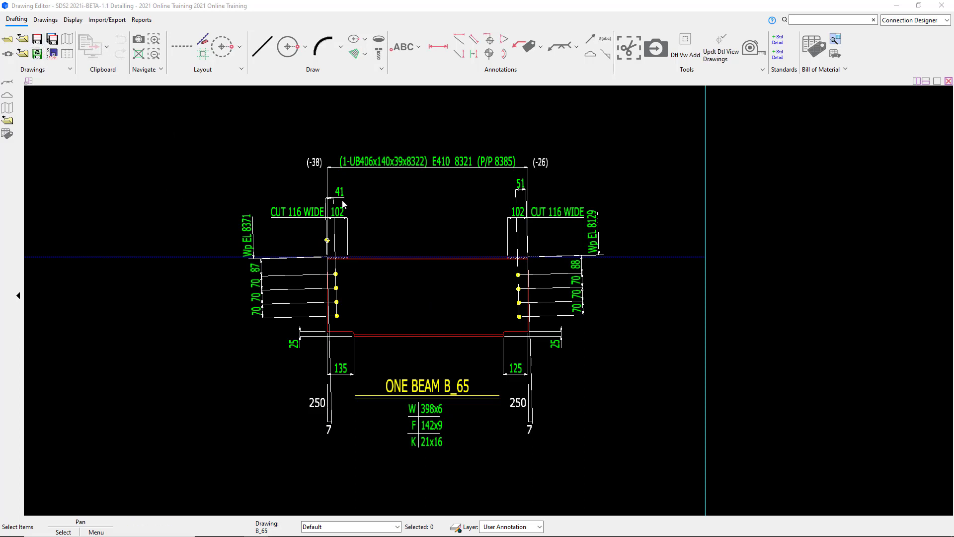
Open the next drawing, B_64.
left_click(22, 40)
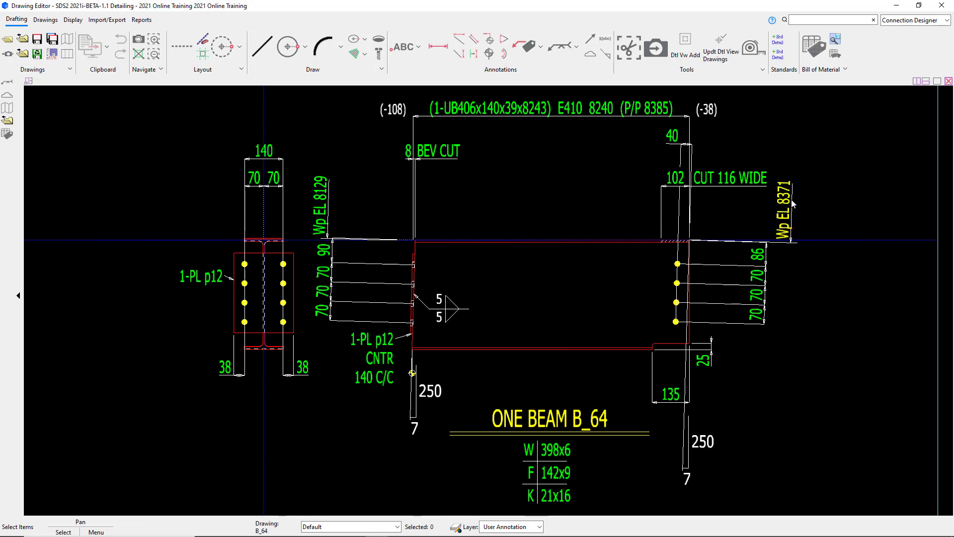
Switch to the Modeling window and select member B_65 [112] from the list of beam piecemarks.
left_click(897, 5)
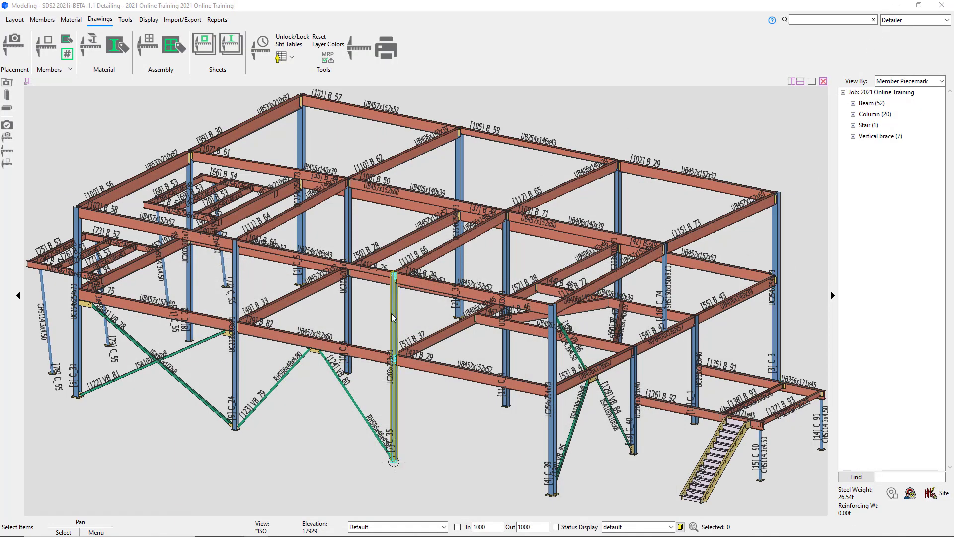
scroll(394, 308, "down", 2)
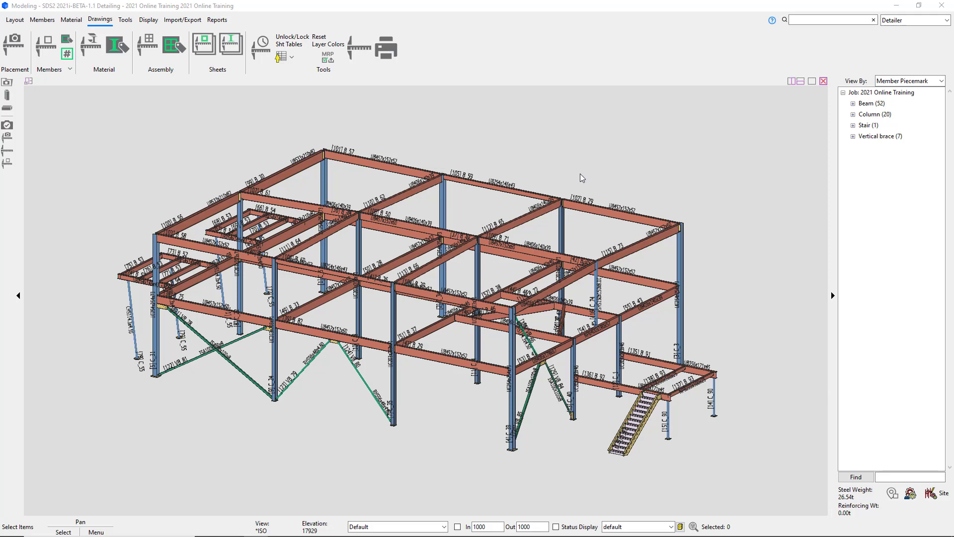
scroll(351, 196, "up", 1)
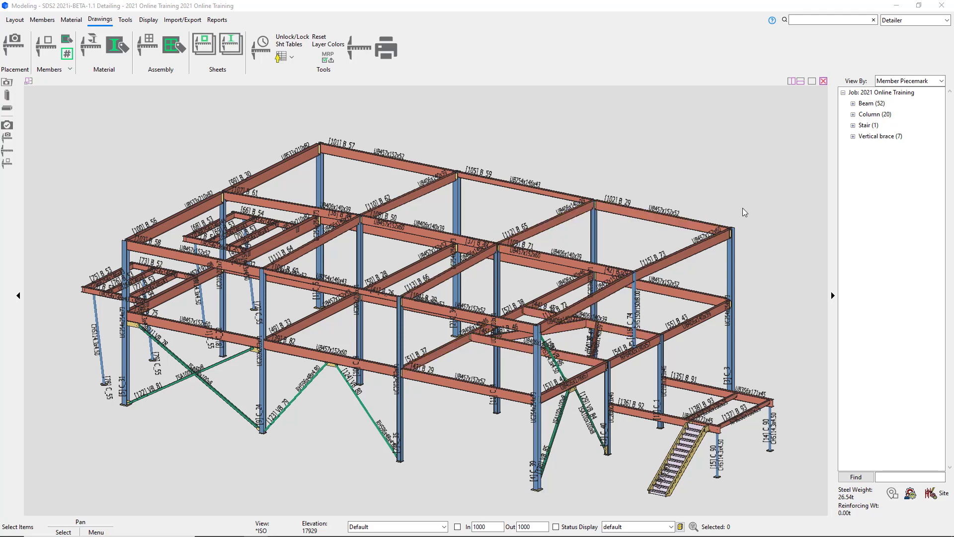
left_click(853, 104)
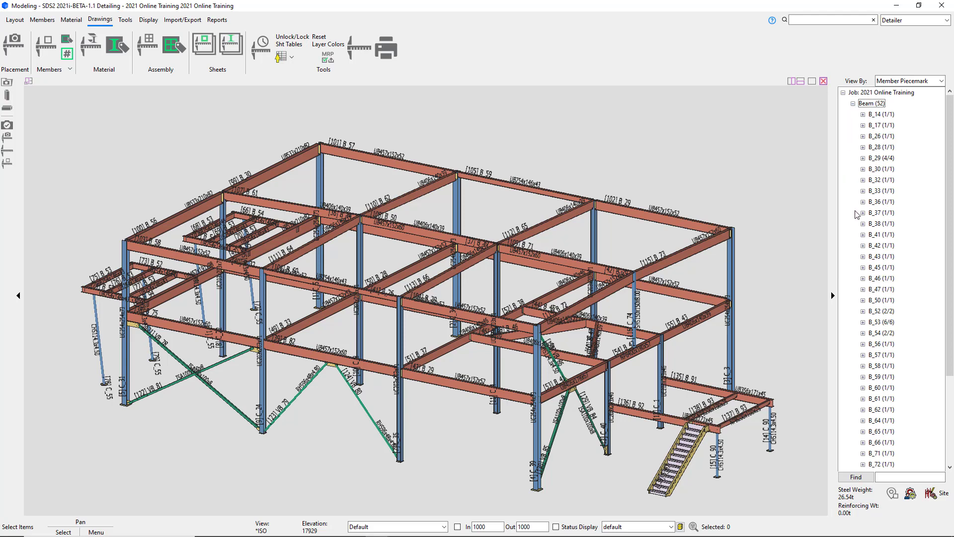
scroll(904, 313, "down", 2)
scroll(904, 313, "down", 2)
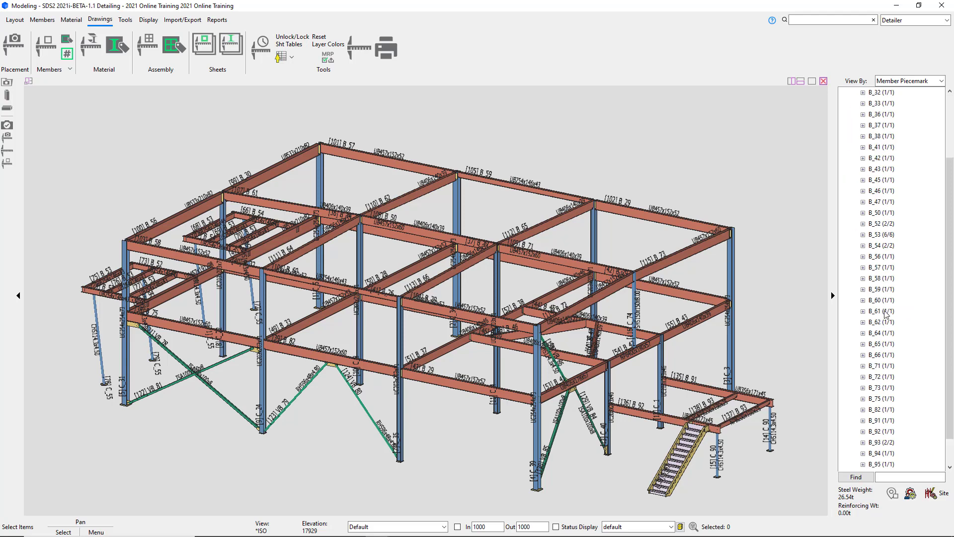
double_click(869, 345)
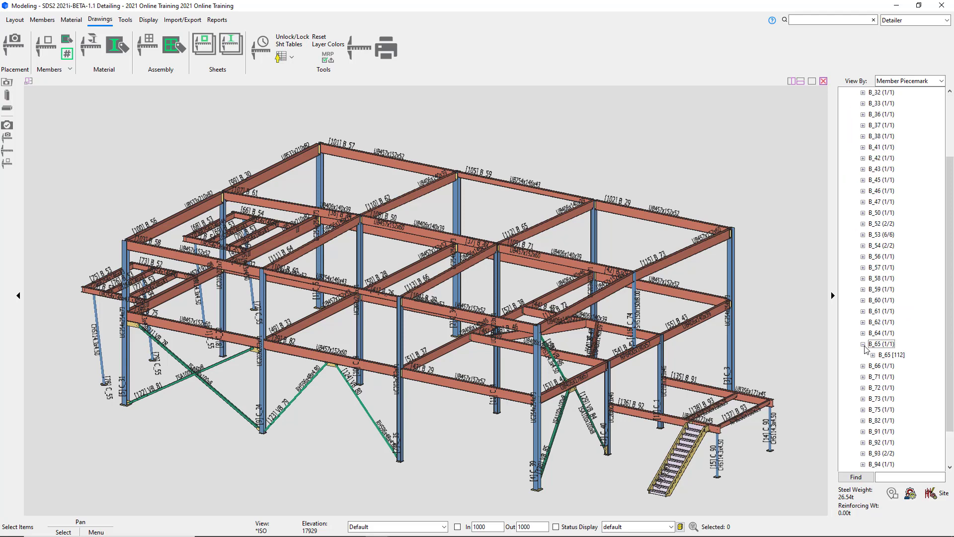
left_click(886, 354)
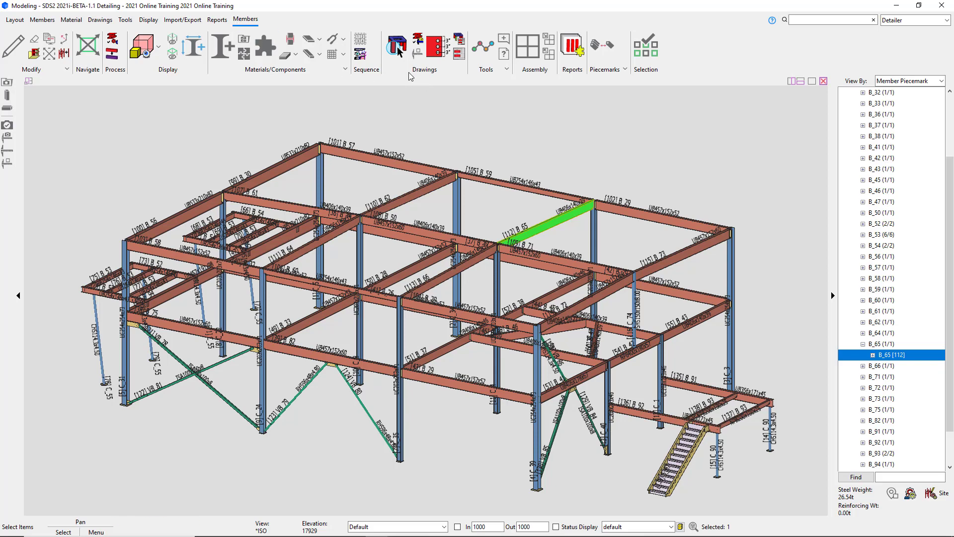
Isolate the selected beam B_65 and open its main view.
left_click(397, 50)
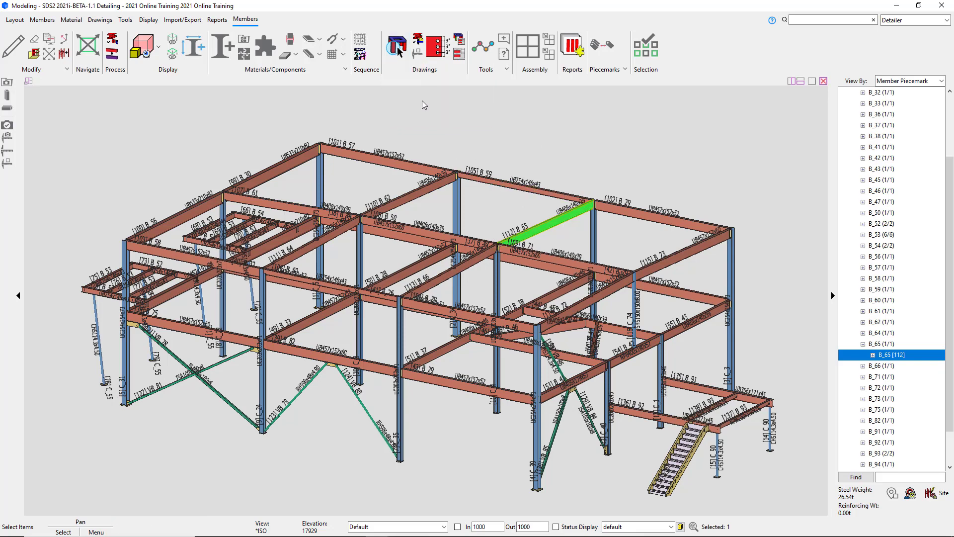
left_click(398, 50)
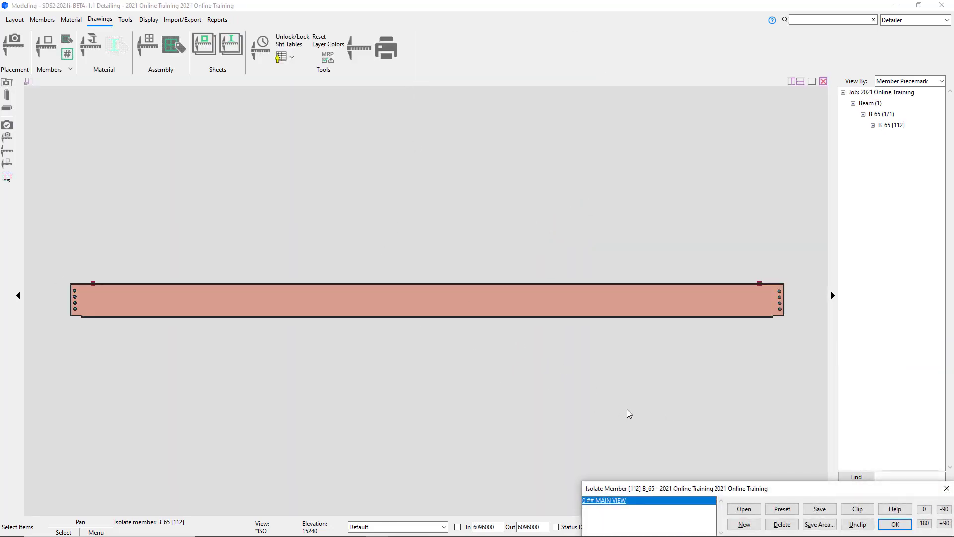
left_click_drag(803, 488, 469, 185)
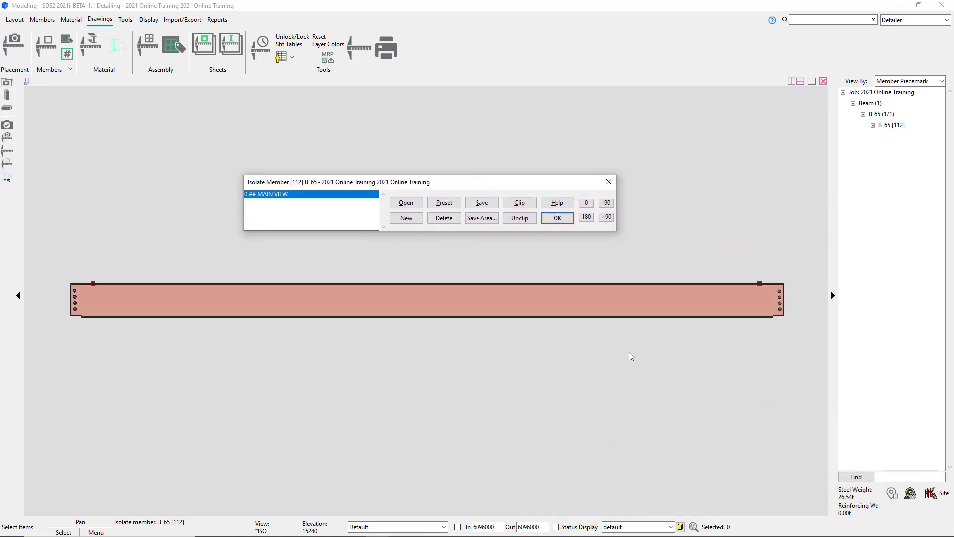
double_click(285, 197)
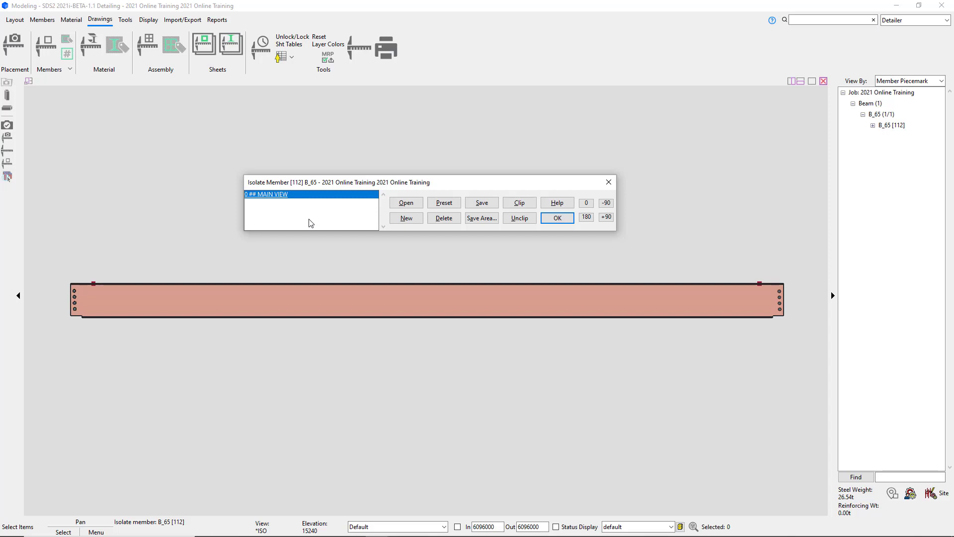
Add the preset top flange view to beam B_65, open that view and finish isolating the member.
left_click(449, 205)
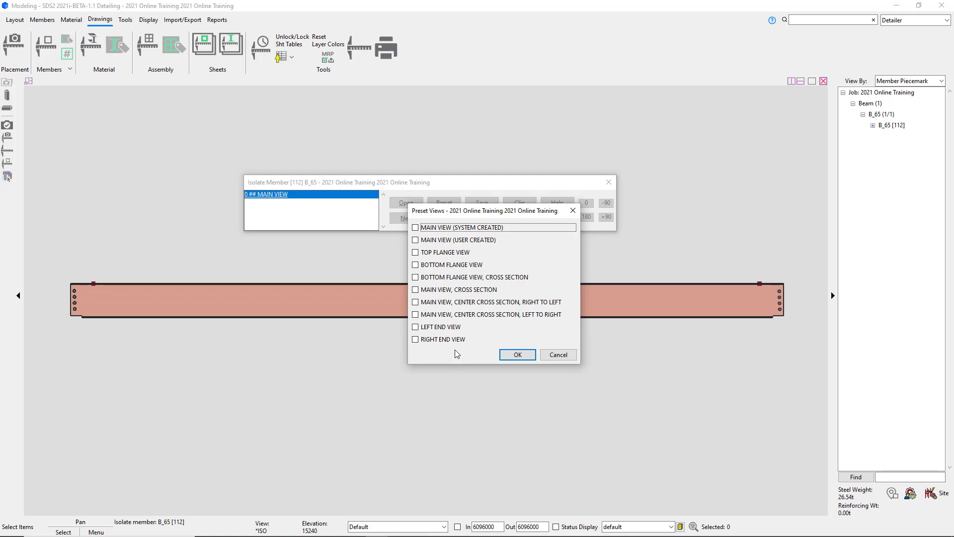
left_click(452, 253)
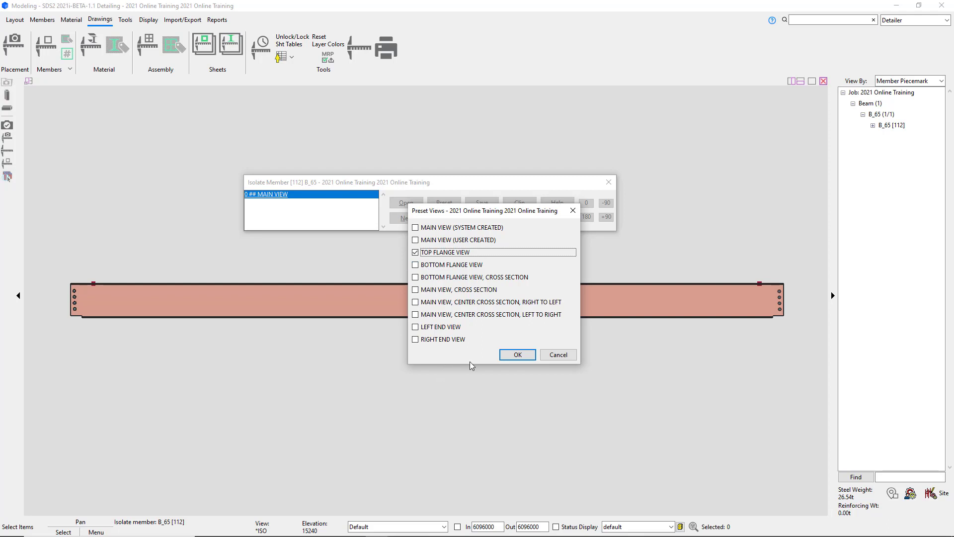
left_click(513, 357)
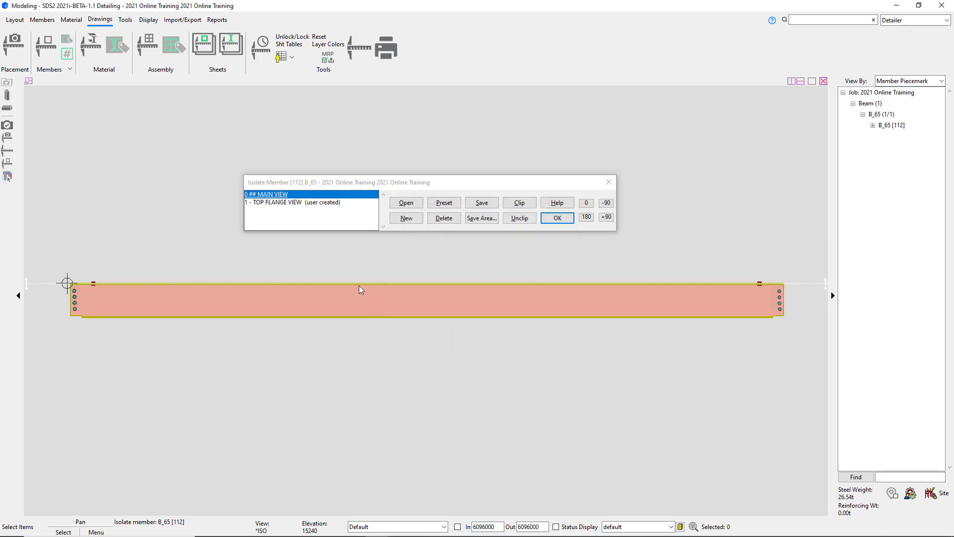
double_click(298, 204)
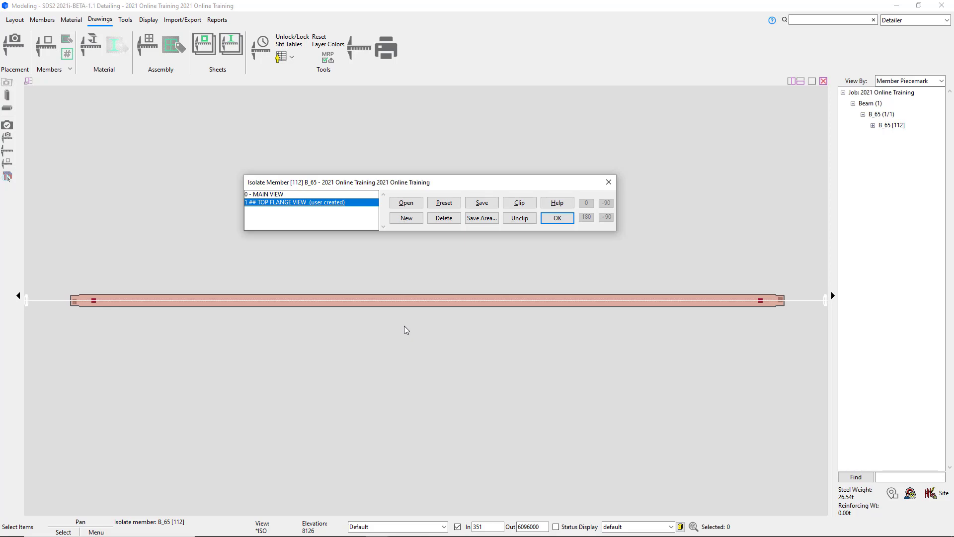
left_click(558, 221)
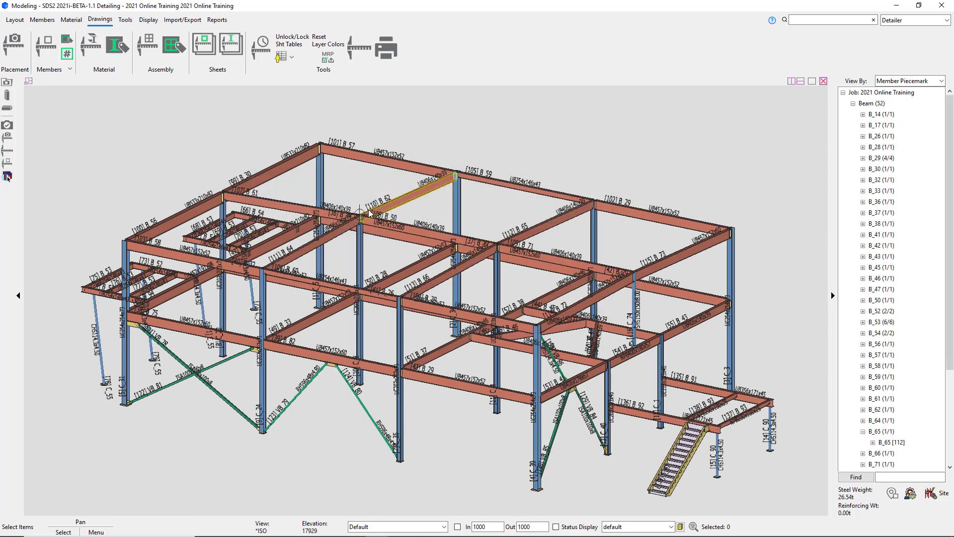
Open beam B_65 for editing and review its preset views to add and its views to delete, cancelling both lists.
left_click(548, 228)
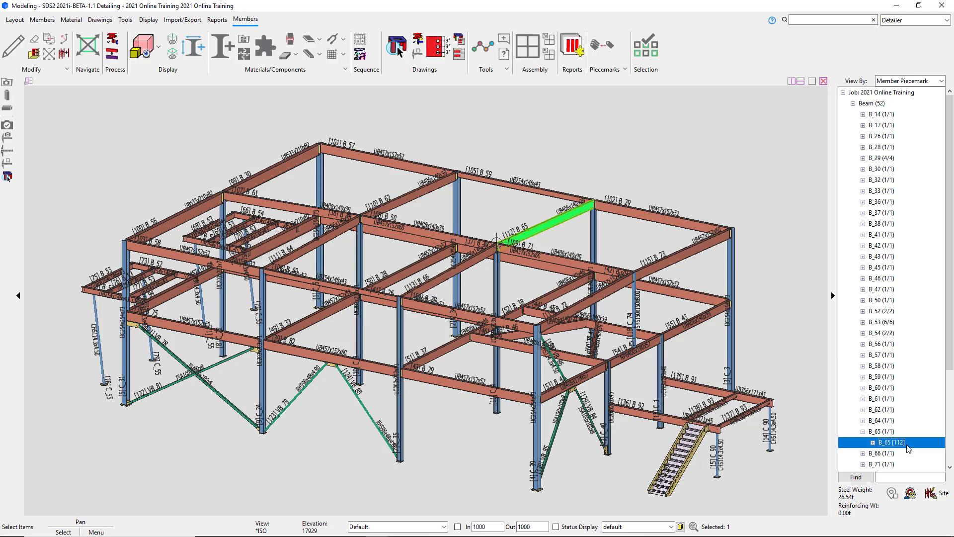
double_click(550, 222)
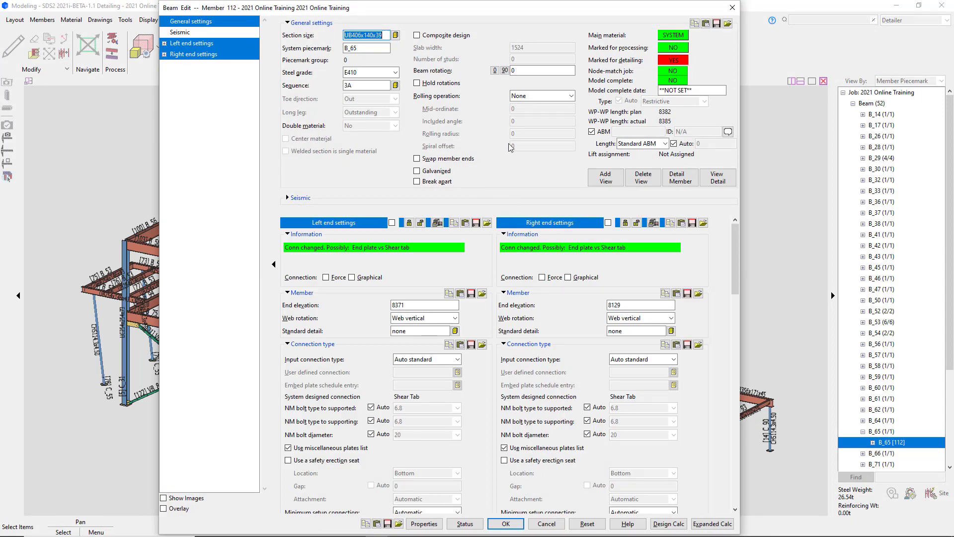
left_click(613, 180)
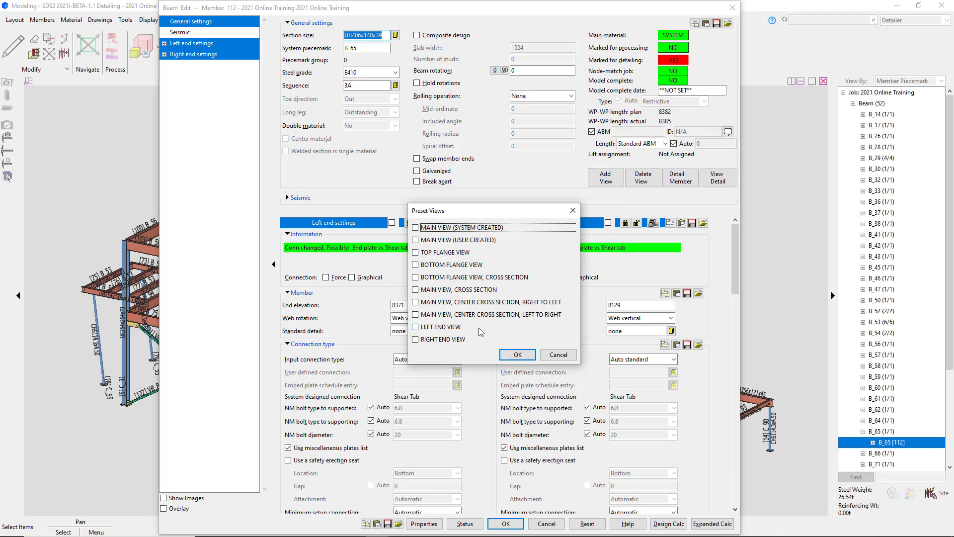
left_click(552, 355)
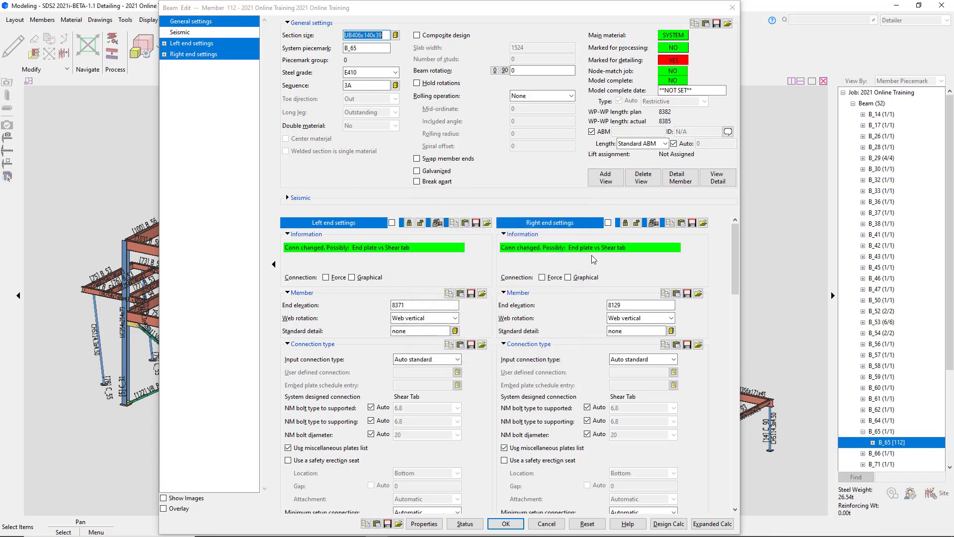
left_click(640, 181)
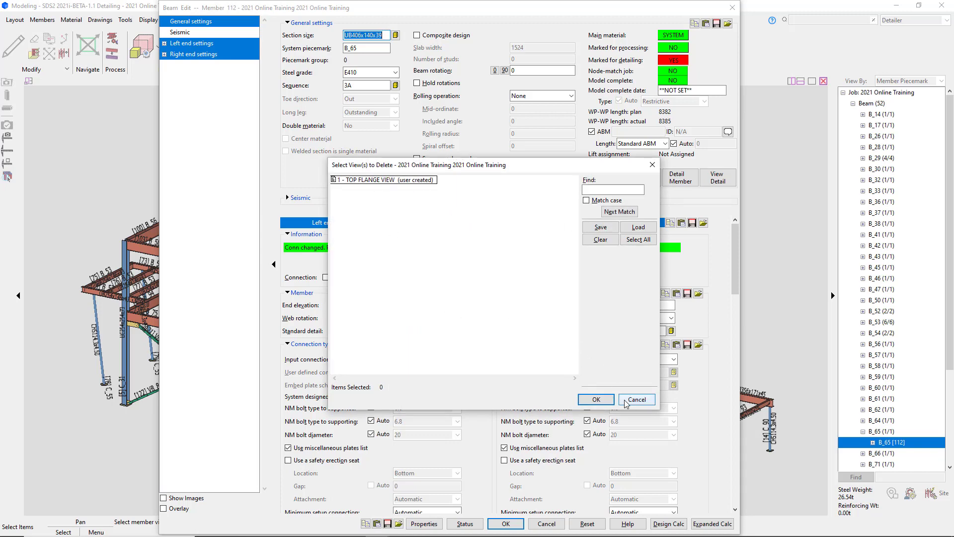
left_click(636, 399)
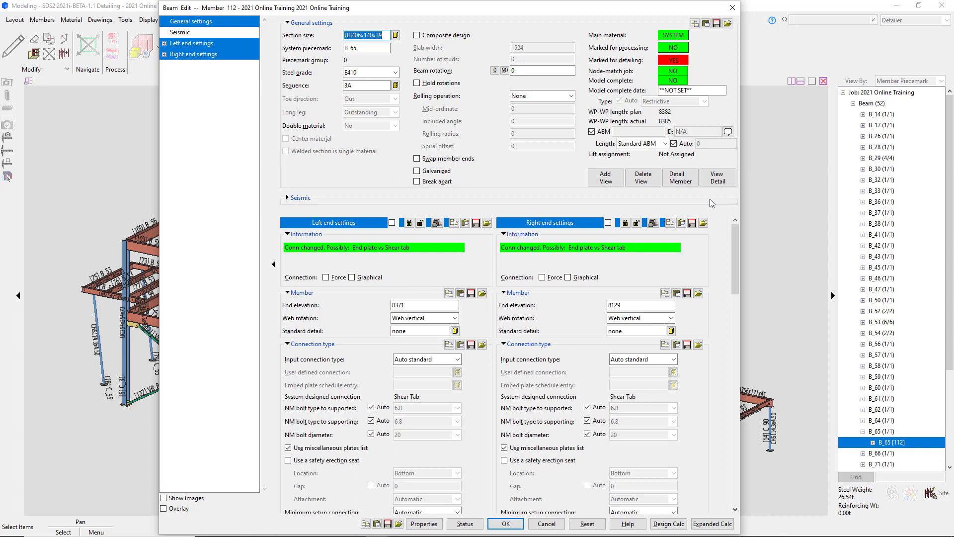
View the existing detail of B_65 from the beam edit settings without re-detailing, close it and cancel the beam edit.
left_click(715, 182)
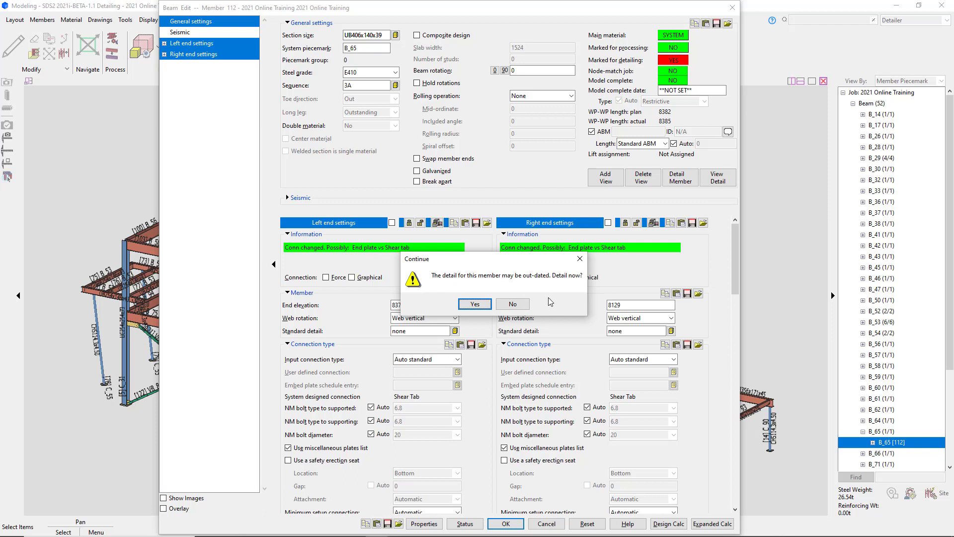
left_click(511, 305)
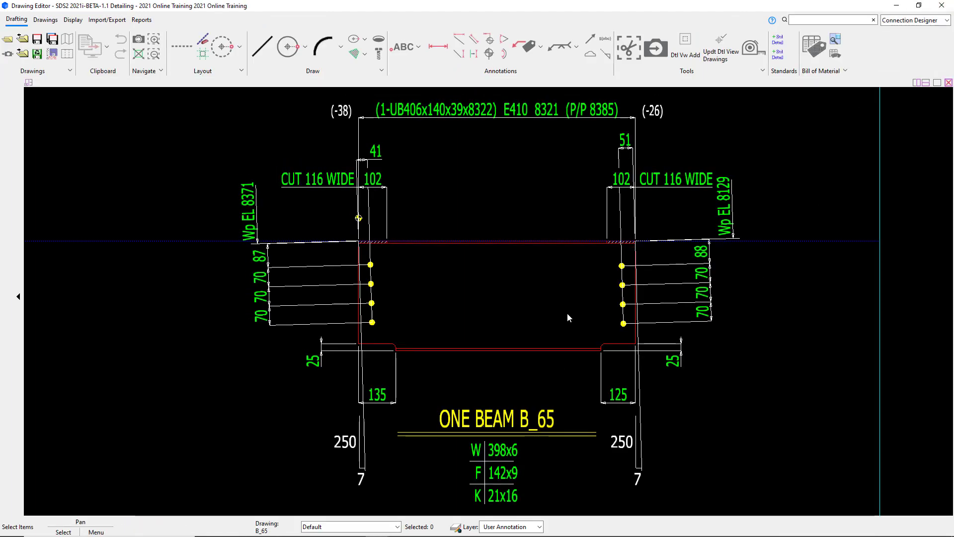
scroll(320, 390, "down", 2)
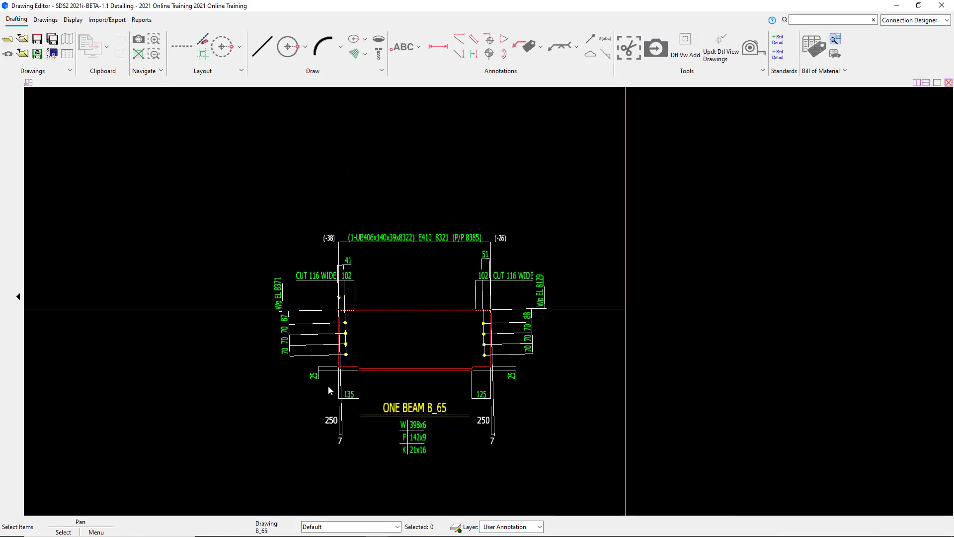
left_click(941, 5)
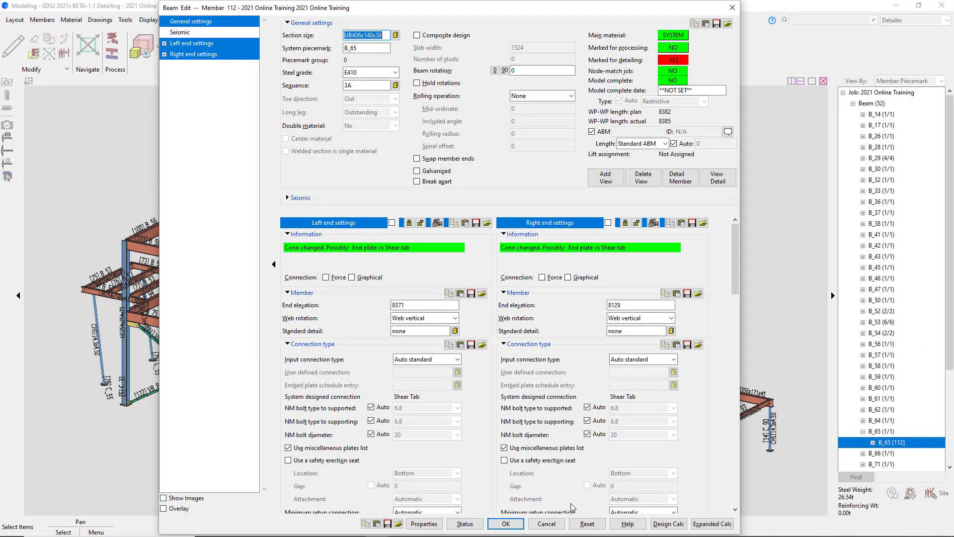
left_click(546, 524)
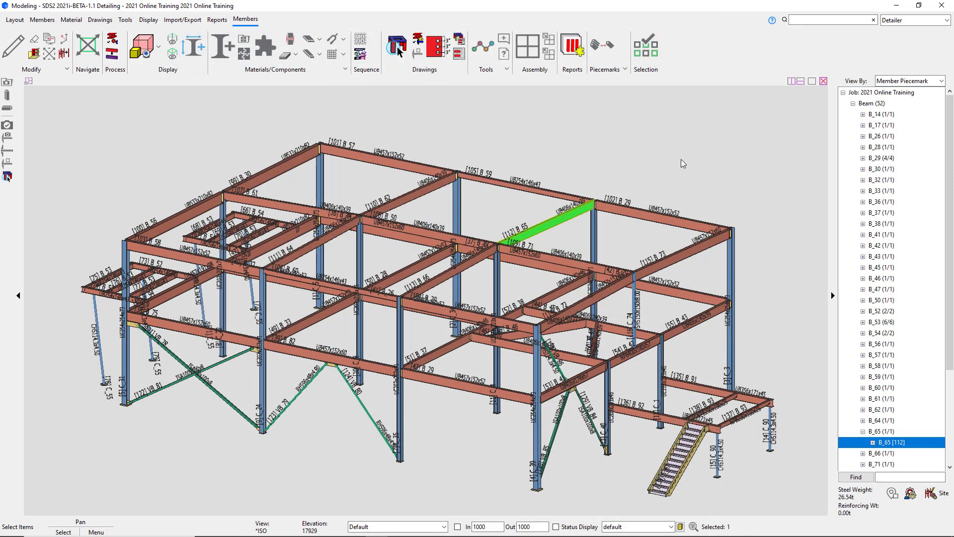
Clear the member selection and automatically detail piecemark B_65.
left_click(681, 161)
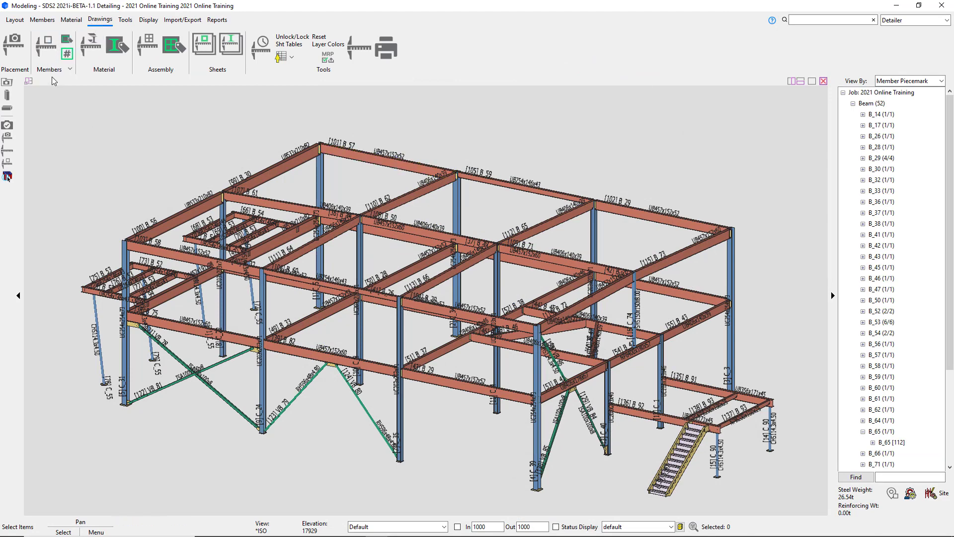
left_click(51, 56)
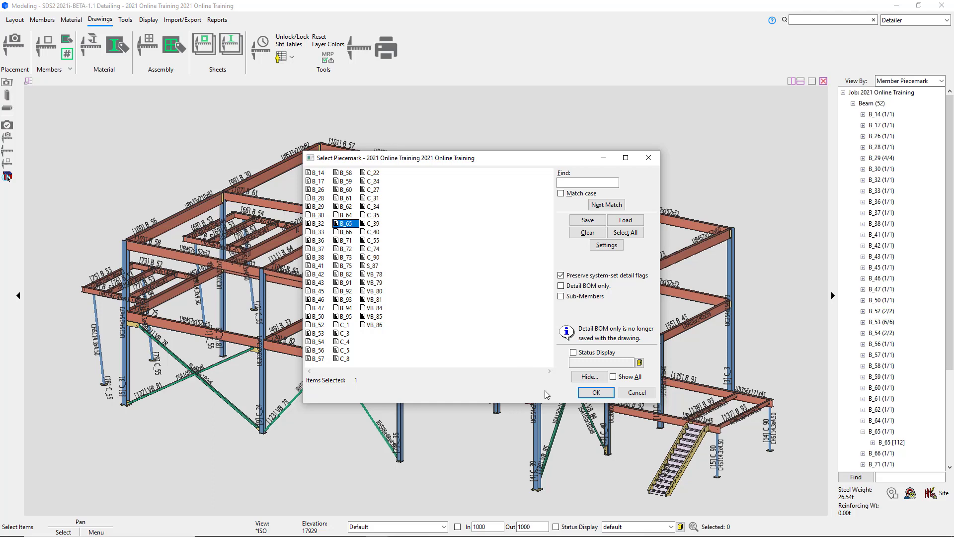
left_click(596, 392)
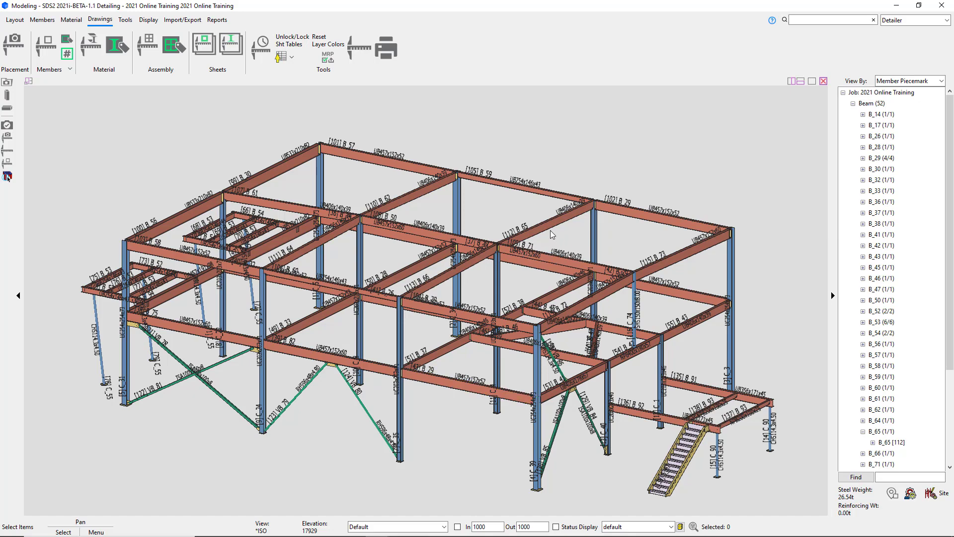
Switch to the Drawing Editor and open the B_65 drawing to examine the added top flange view.
mouse_move(378, 526)
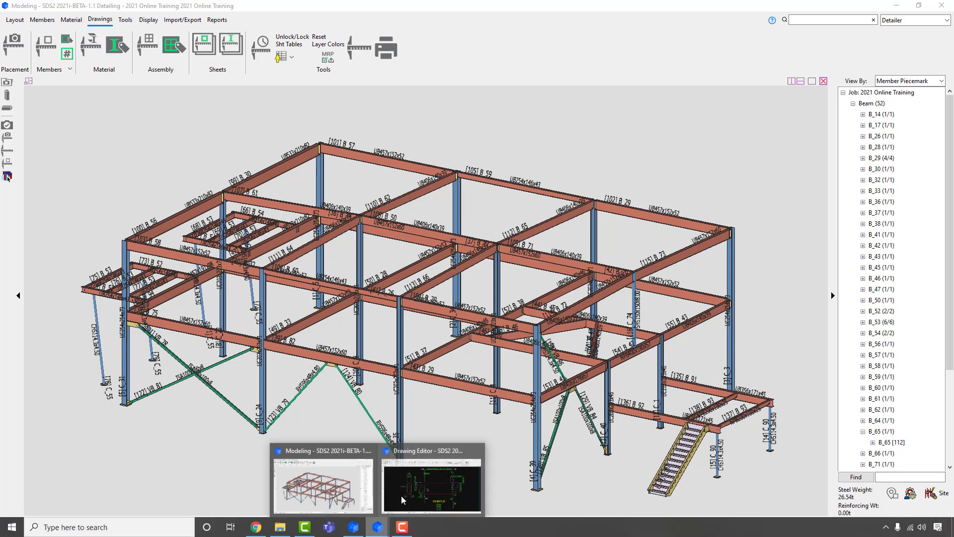
left_click(402, 499)
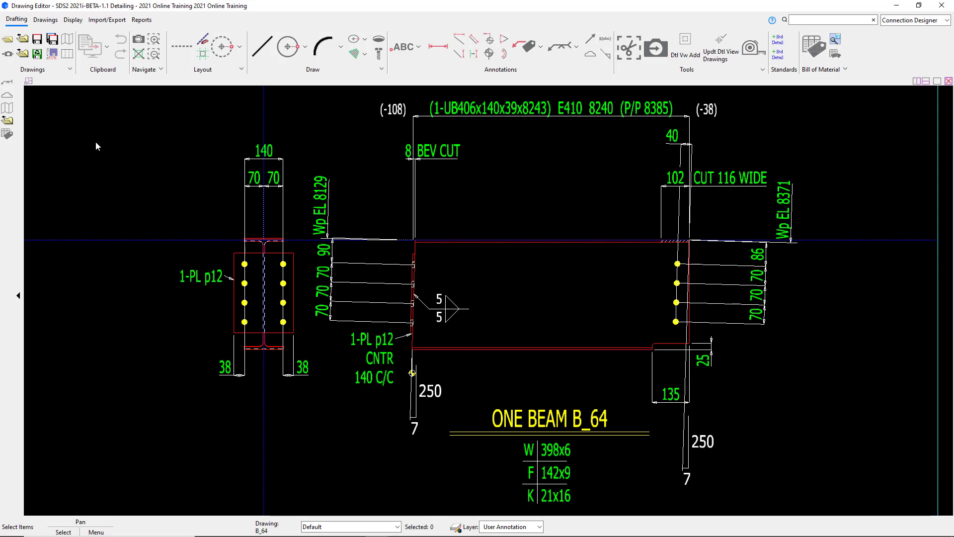
left_click(22, 53)
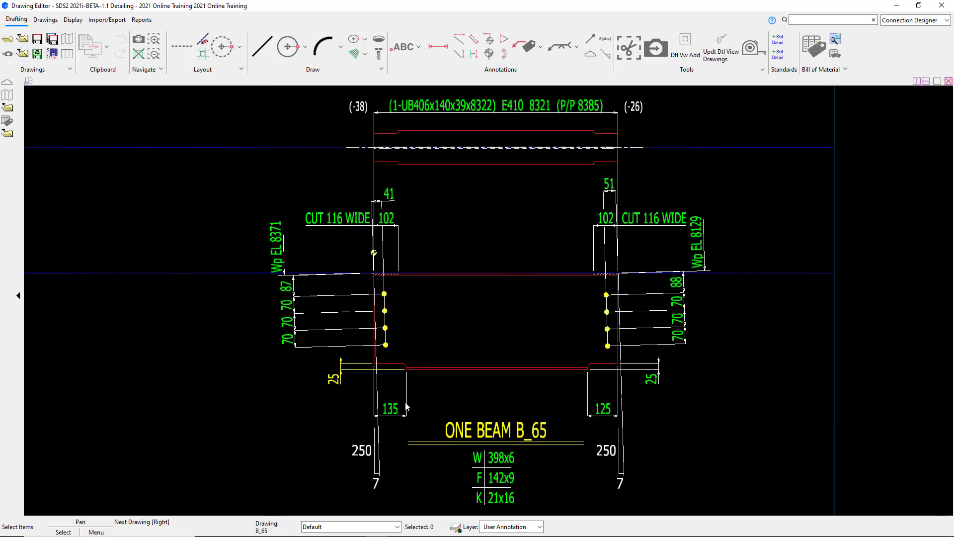
scroll(405, 346, "down", 2)
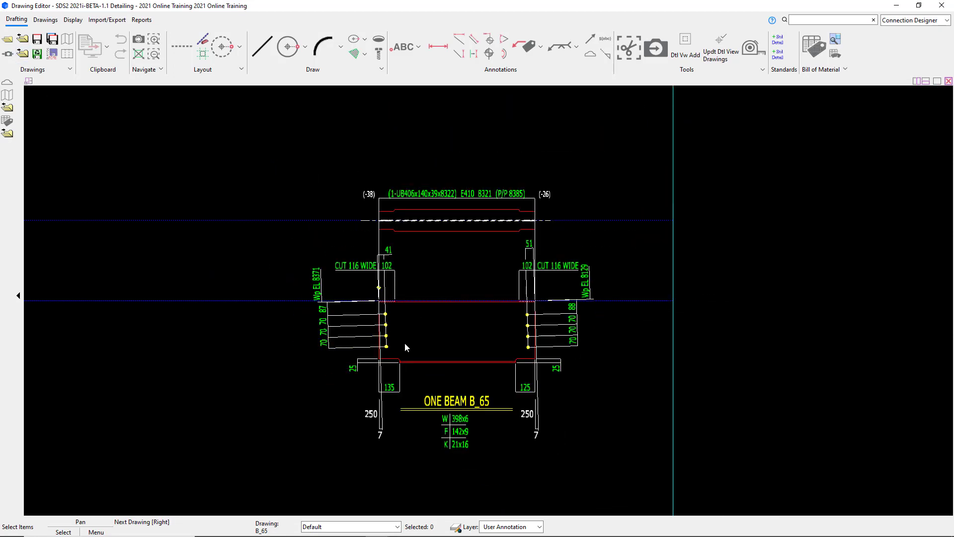
scroll(485, 228, "up", 2)
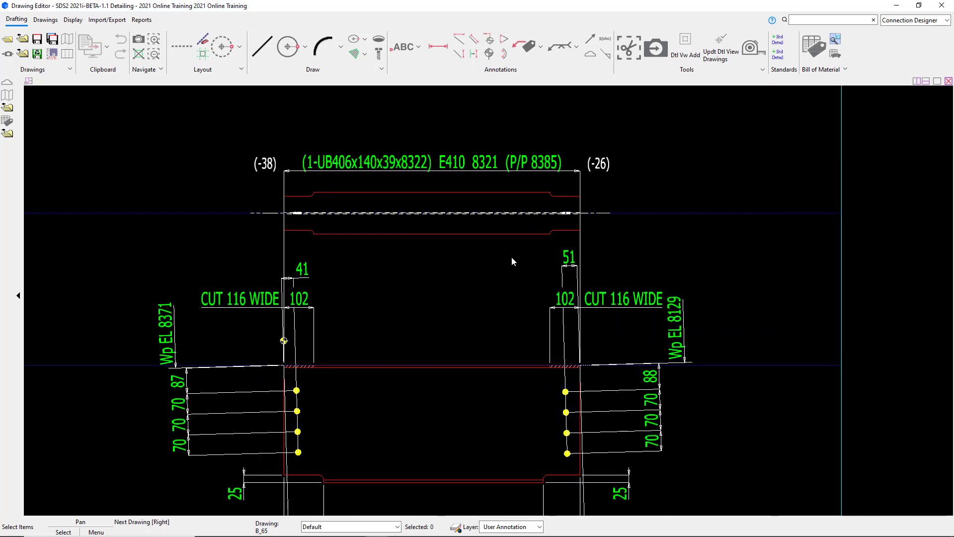
Examine the B_65 detail, comparing its top flange view with the dimensioned front view below.
scroll(387, 268, "down", 2)
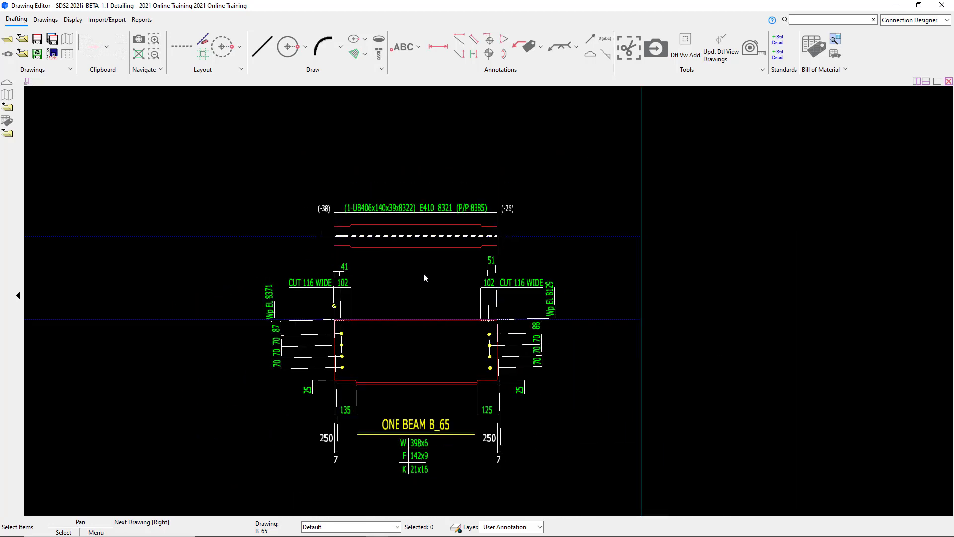
scroll(423, 273, "down", 2)
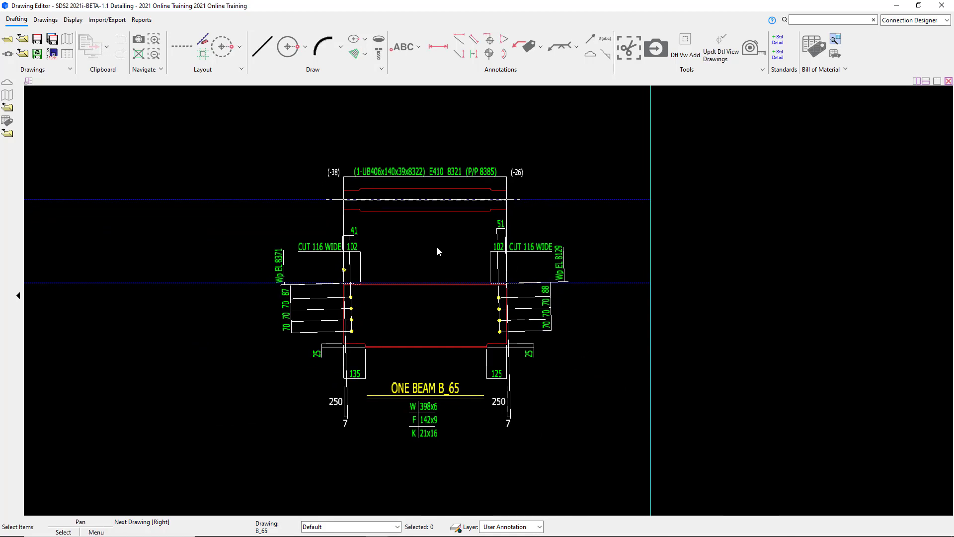
scroll(437, 248, "up", 1)
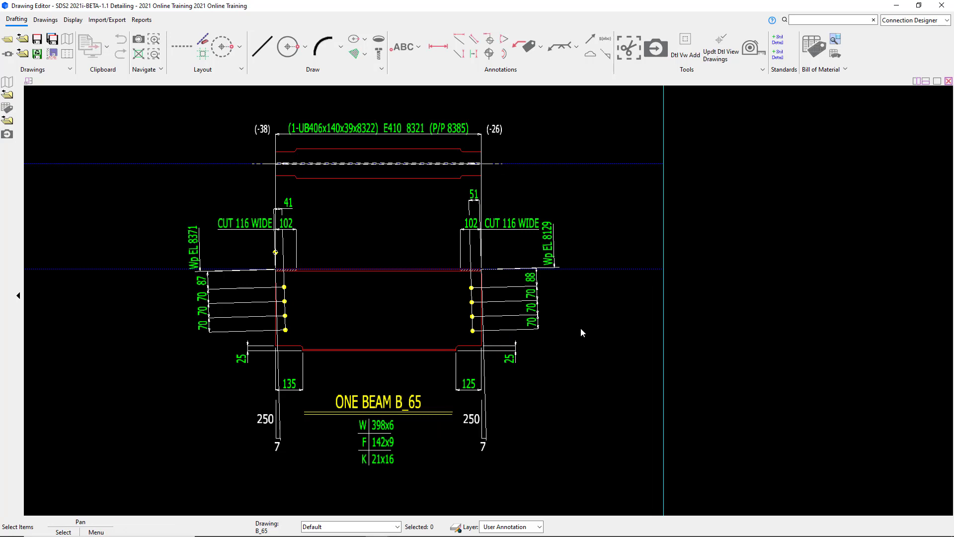
scroll(428, 389, "down", 3)
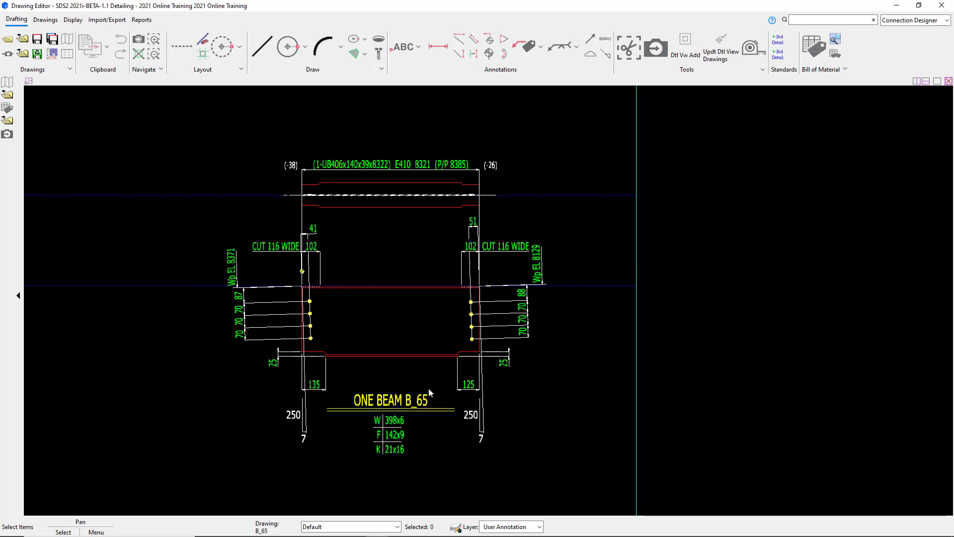
scroll(425, 403, "up", 2)
scroll(555, 380, "down", 1)
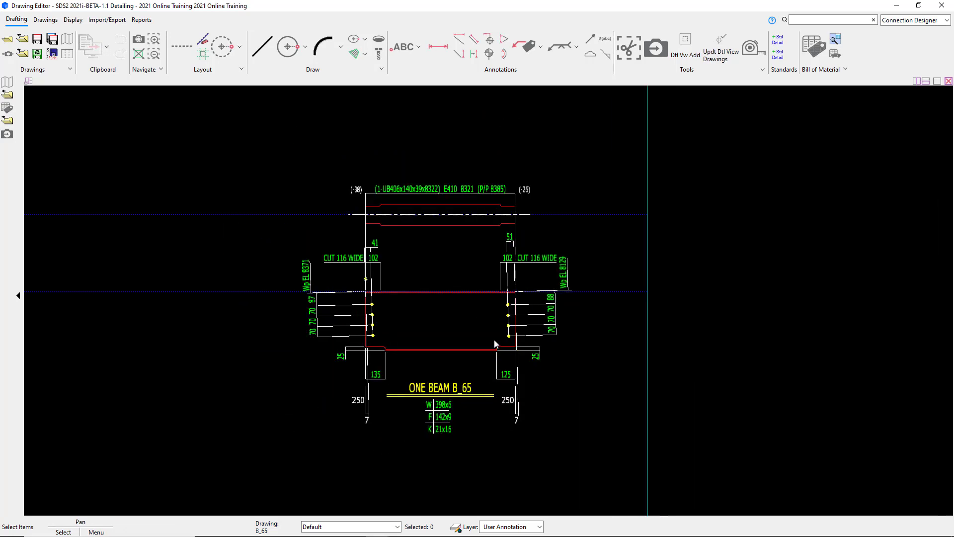
scroll(494, 341, "up", 1)
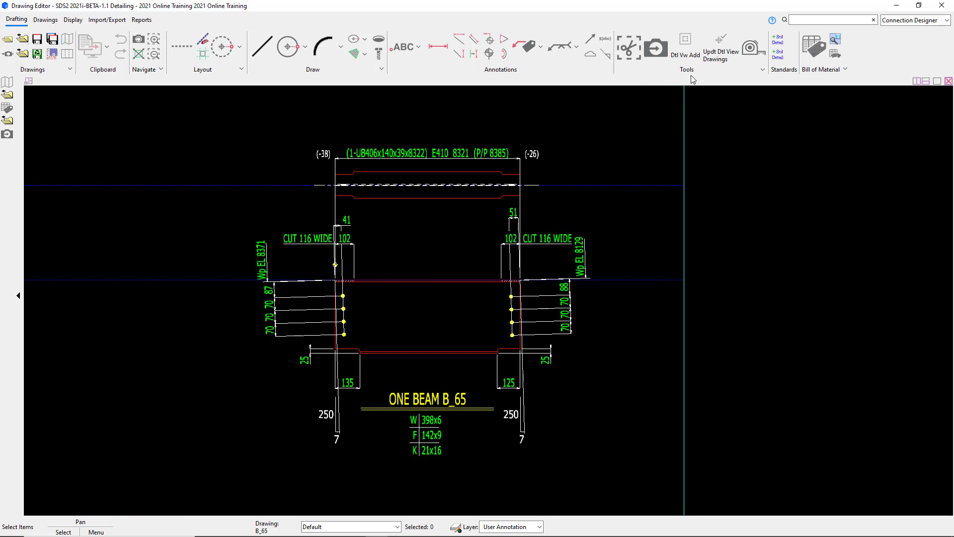
Start a section view cut, let the detail unshorten, and select the beam's front view as the source view.
left_click(656, 52)
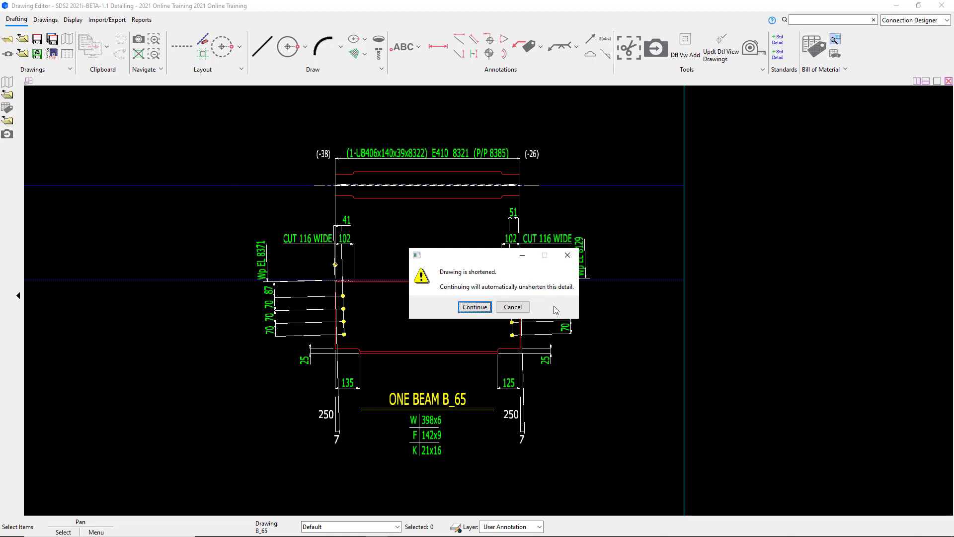
left_click(476, 308)
scroll(257, 284, "down", 2)
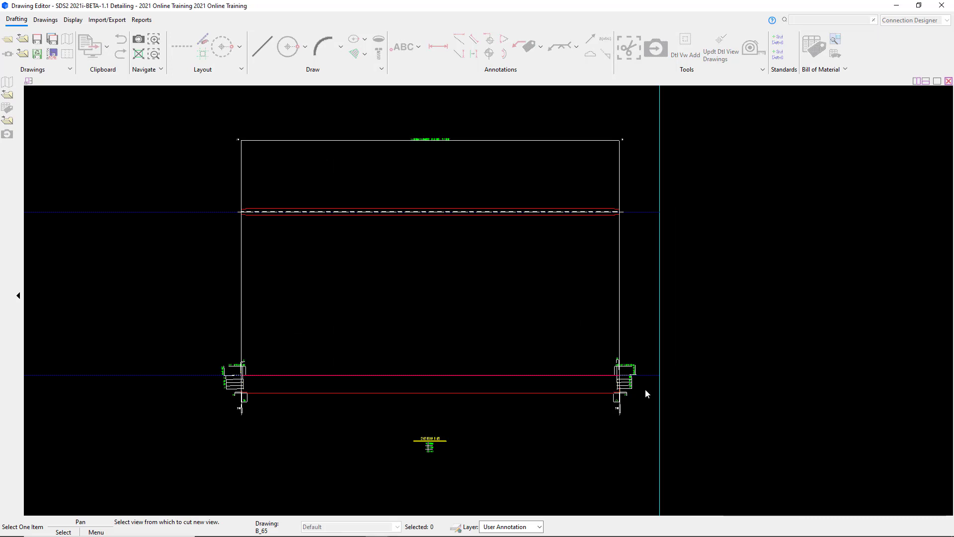
scroll(638, 464, "up", 2)
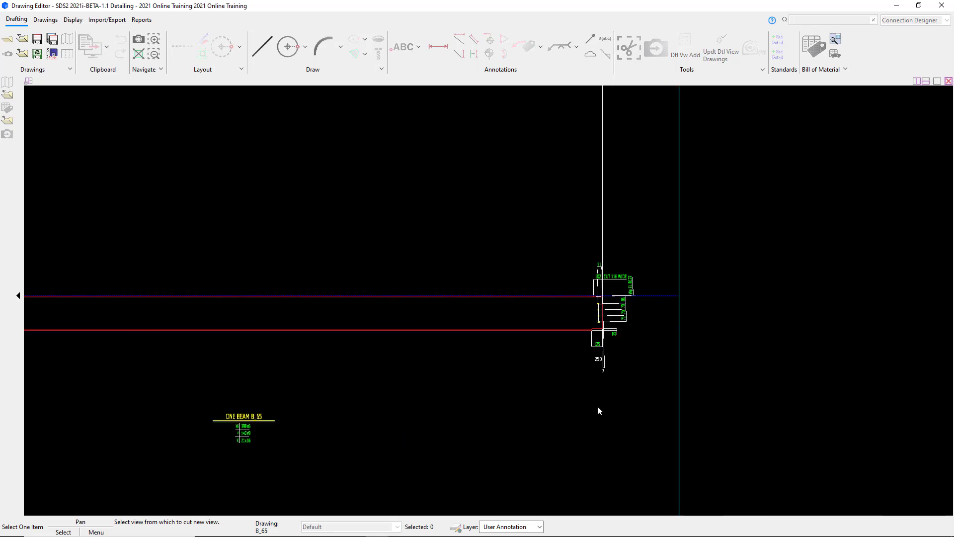
scroll(604, 411, "down", 2)
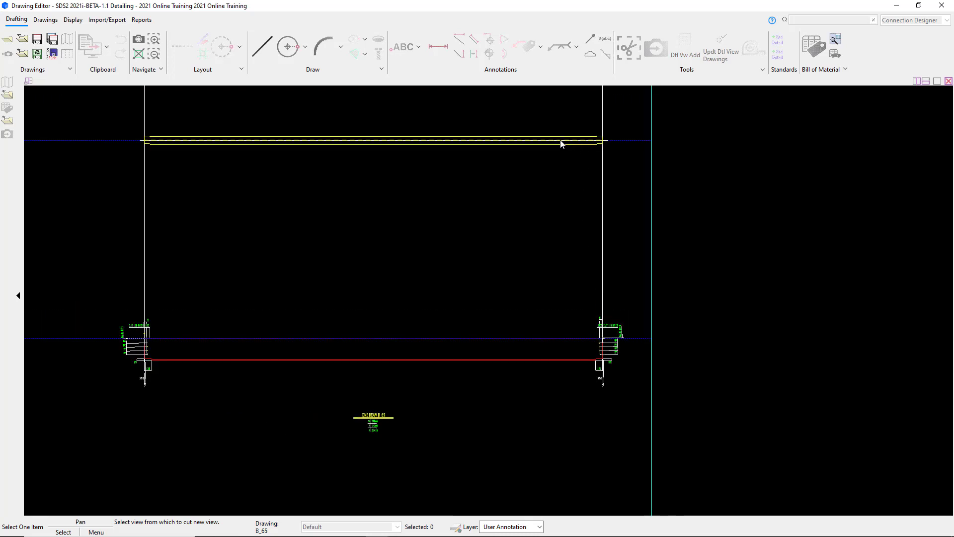
scroll(576, 366, "up", 2)
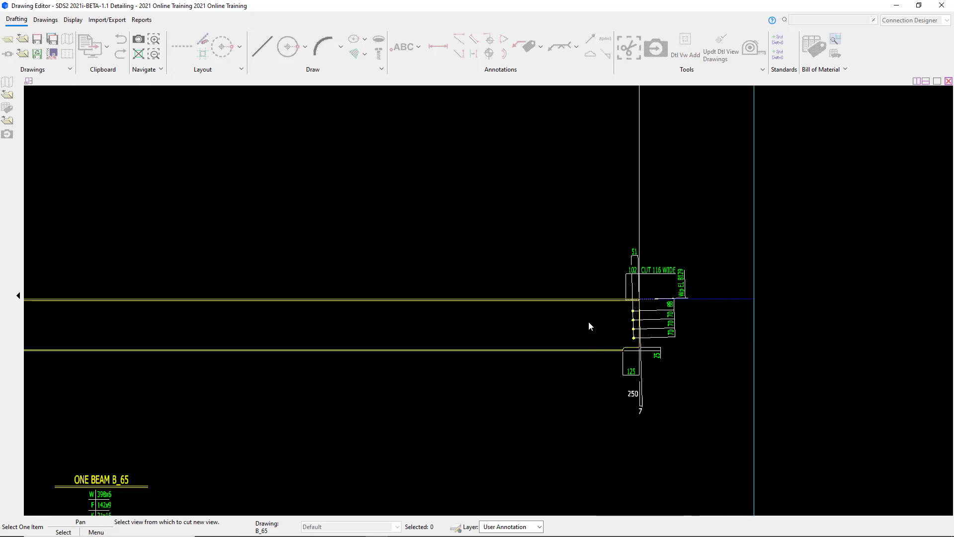
left_click(592, 326)
Cut a vertical section about 787 mm long through the front view near the beam's right end, keeping the default depth limits.
scroll(367, 292, "down", 3)
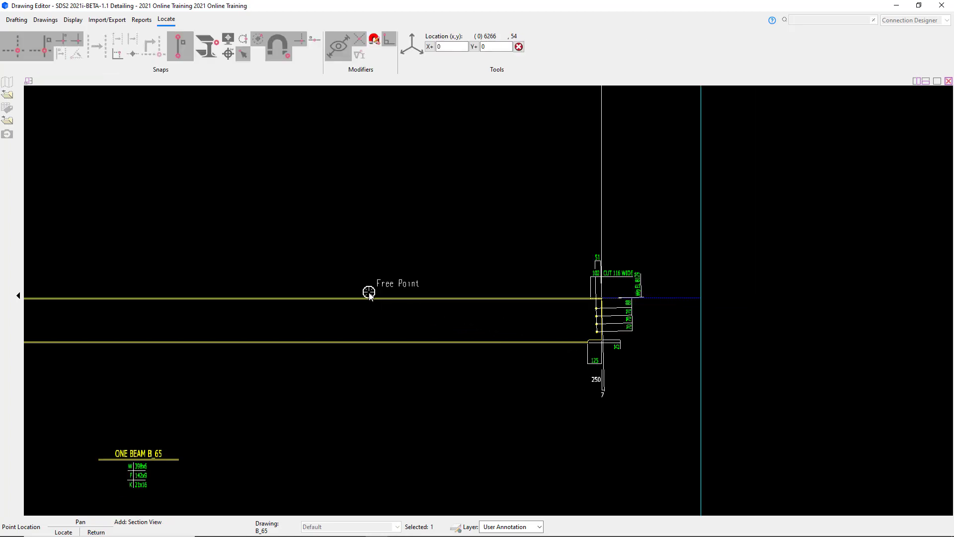
scroll(516, 353, "up", 2)
scroll(449, 345, "down", 2)
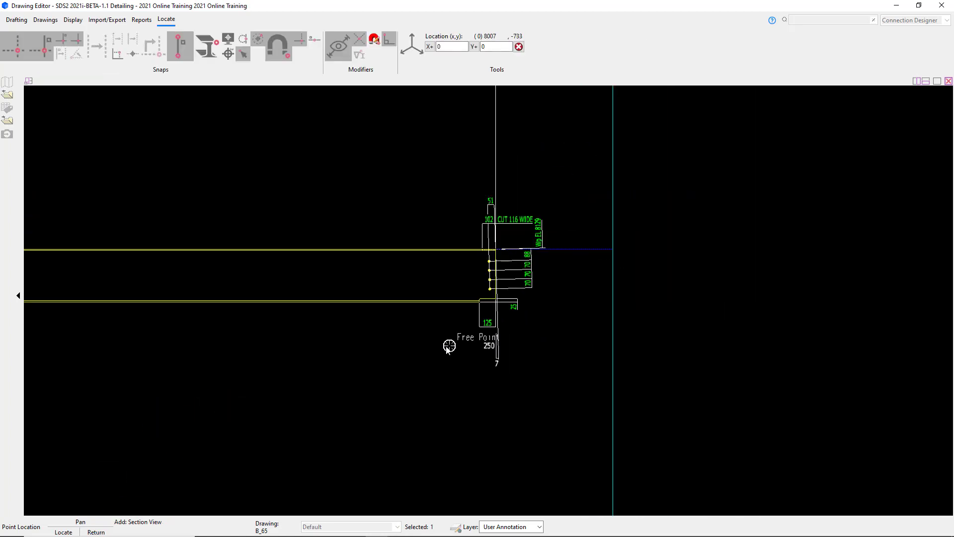
left_click(447, 224)
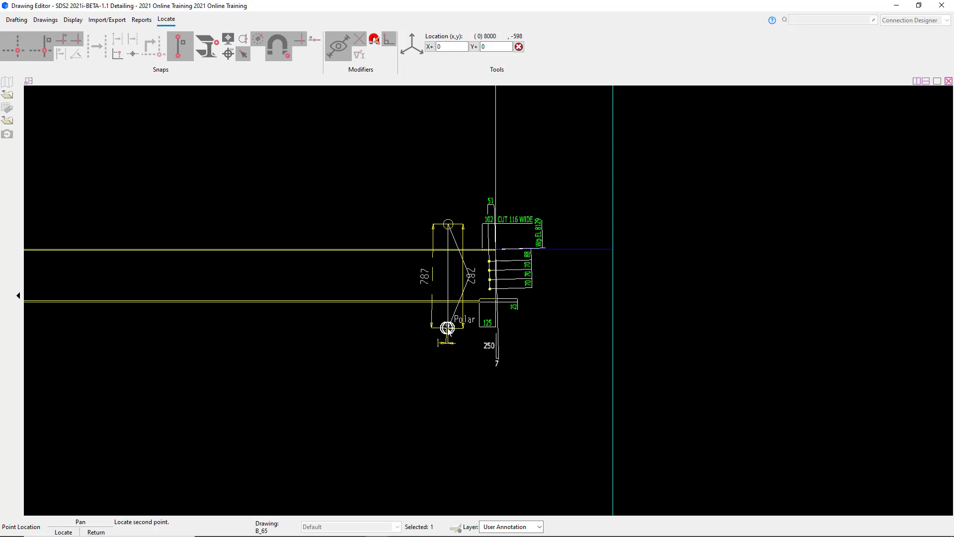
left_click(448, 327)
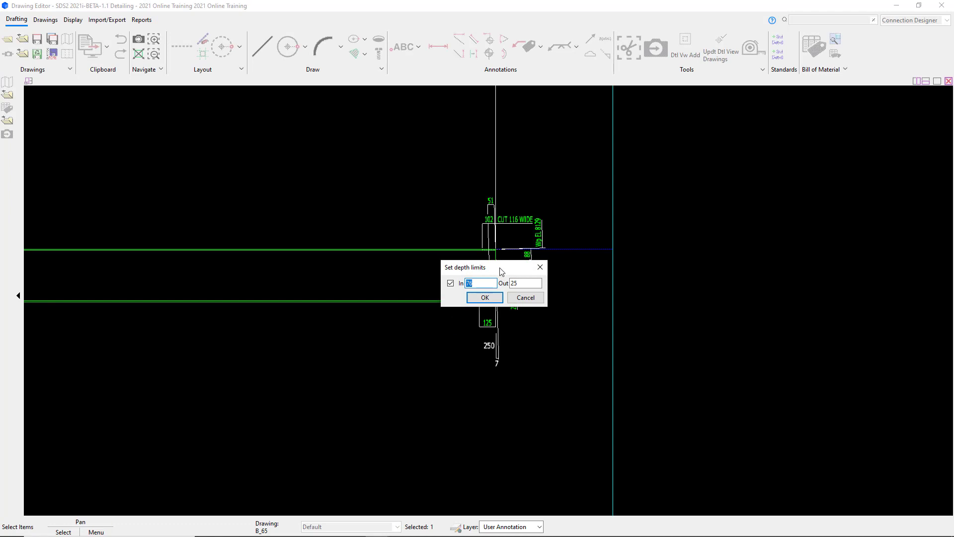
left_click(485, 297)
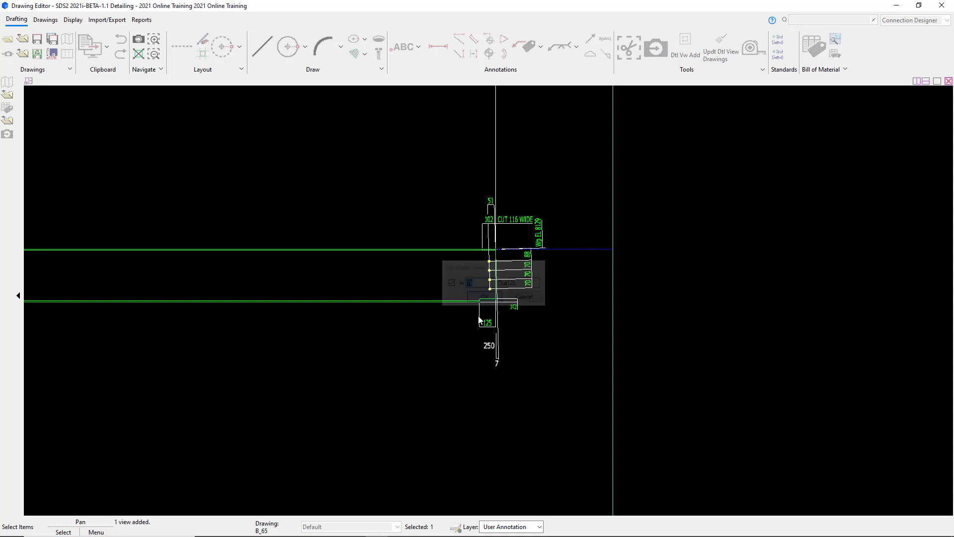
Place the new section view of B_65 in the empty space to the right of the beam detail.
scroll(356, 330, "down", 3)
scroll(534, 312, "up", 5)
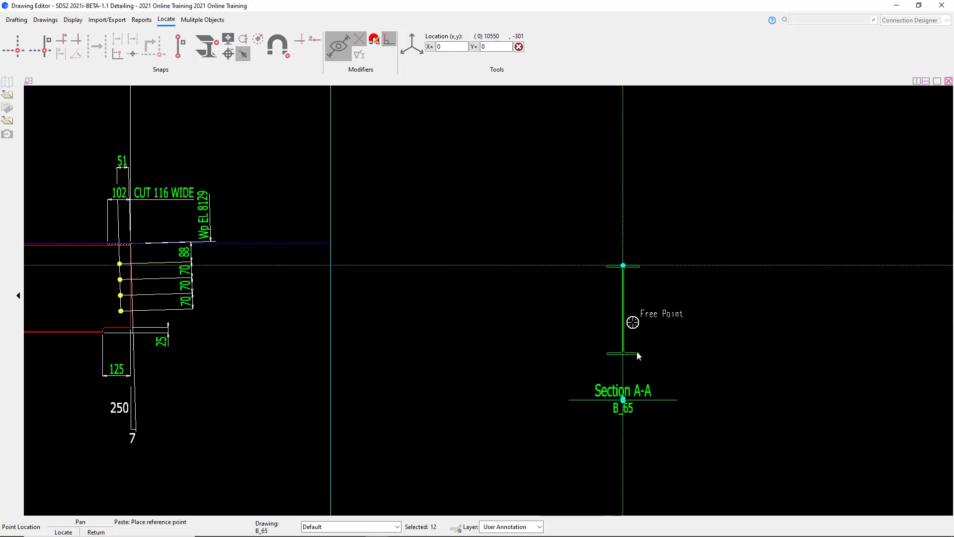
scroll(574, 342, "down", 3)
scroll(578, 342, "down", 3)
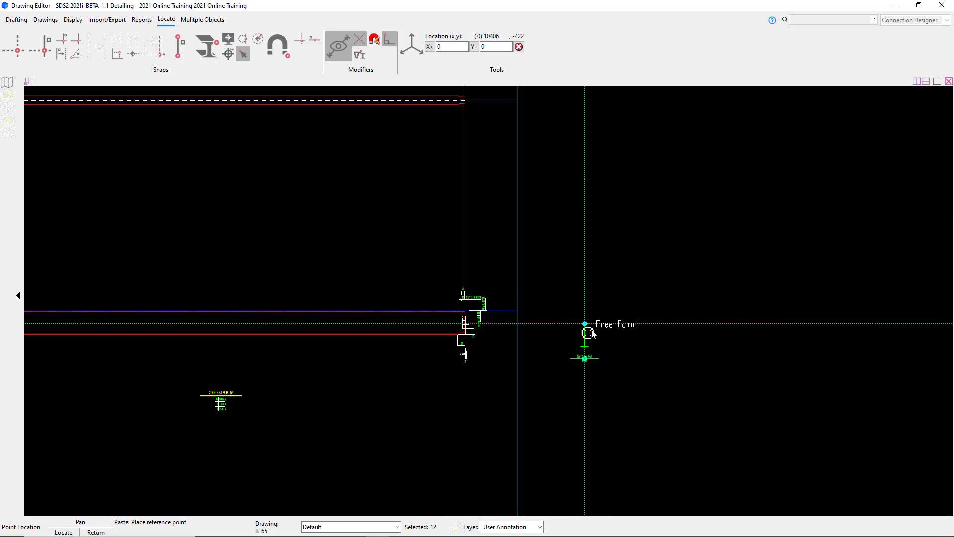
left_click(605, 312)
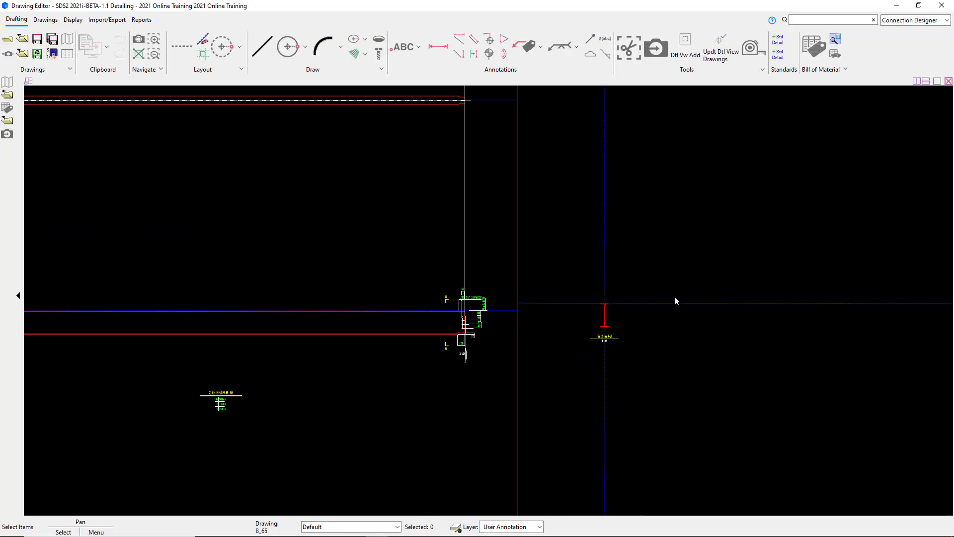
Inspect the section cut marks and shorten the B_65 drawing again with the suggested X-axis compression size.
scroll(461, 367, "up", 5)
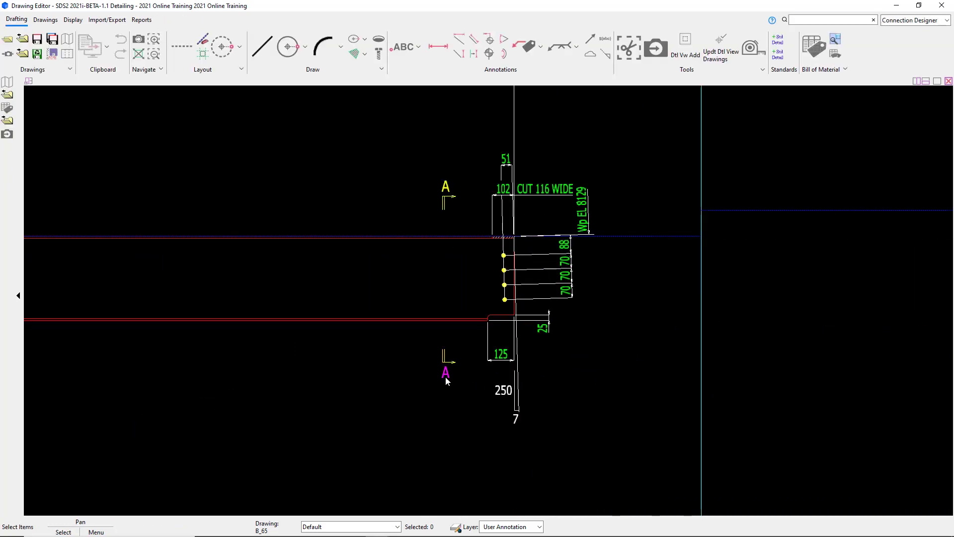
scroll(450, 237, "up", 3)
scroll(451, 207, "down", 3)
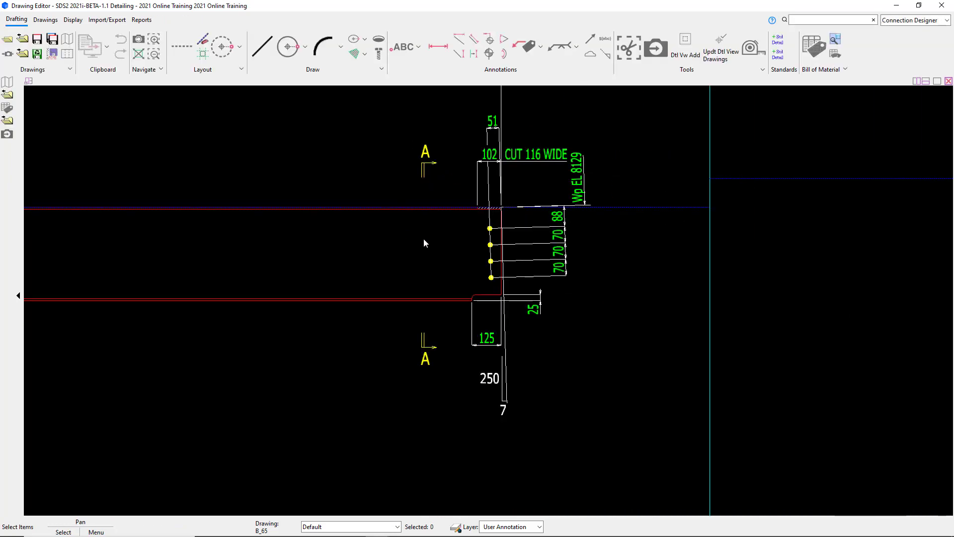
scroll(472, 350, "down", 2)
scroll(585, 329, "down", 3)
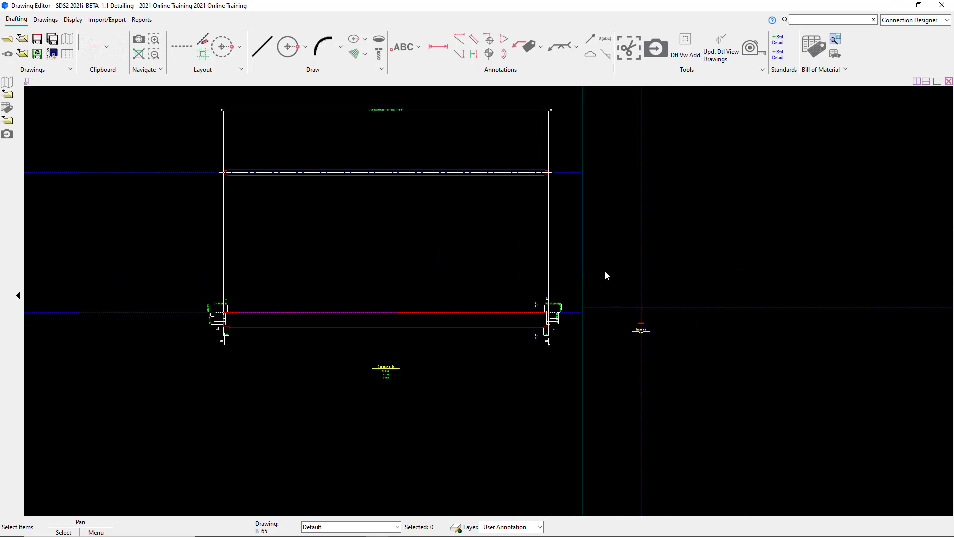
left_click(72, 44)
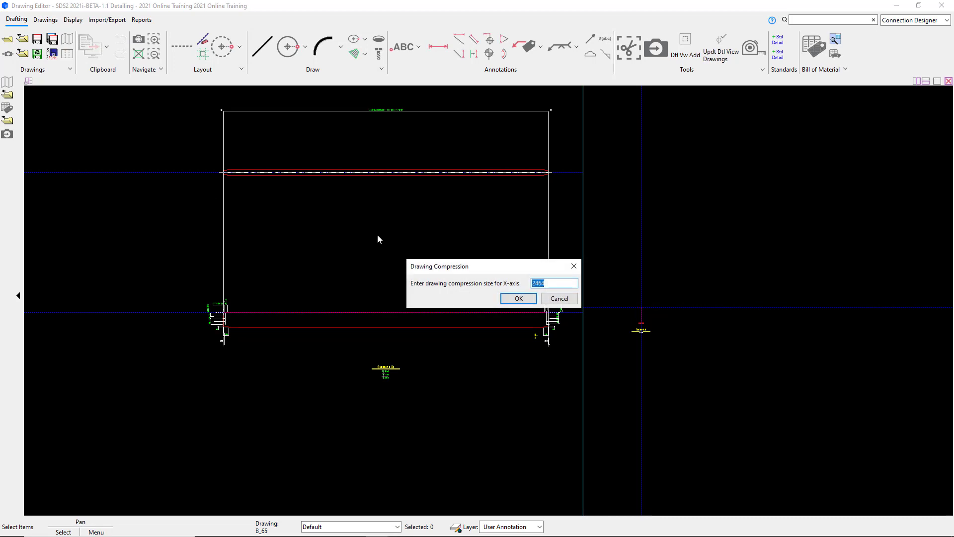
left_click(512, 299)
left_click(512, 300)
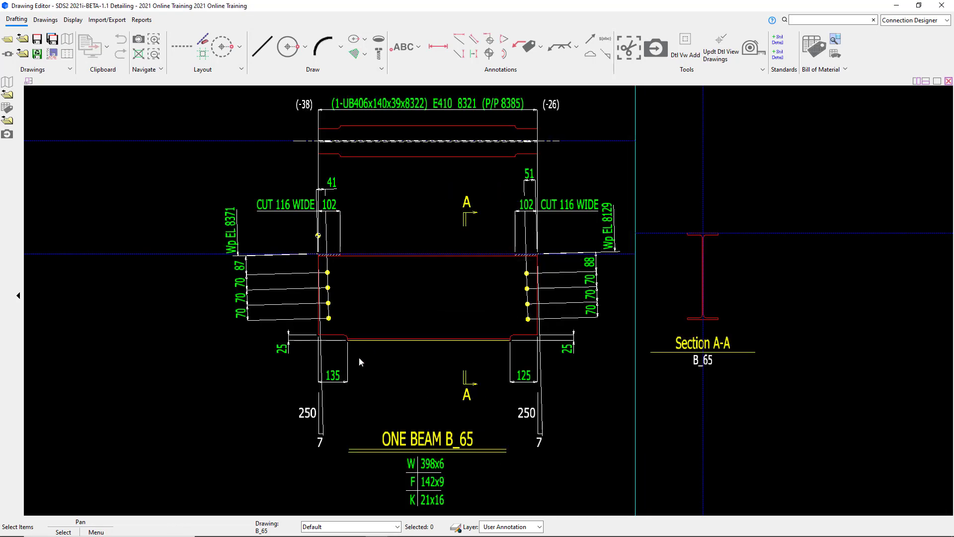
scroll(310, 394, "down", 7)
scroll(516, 392, "up", 6)
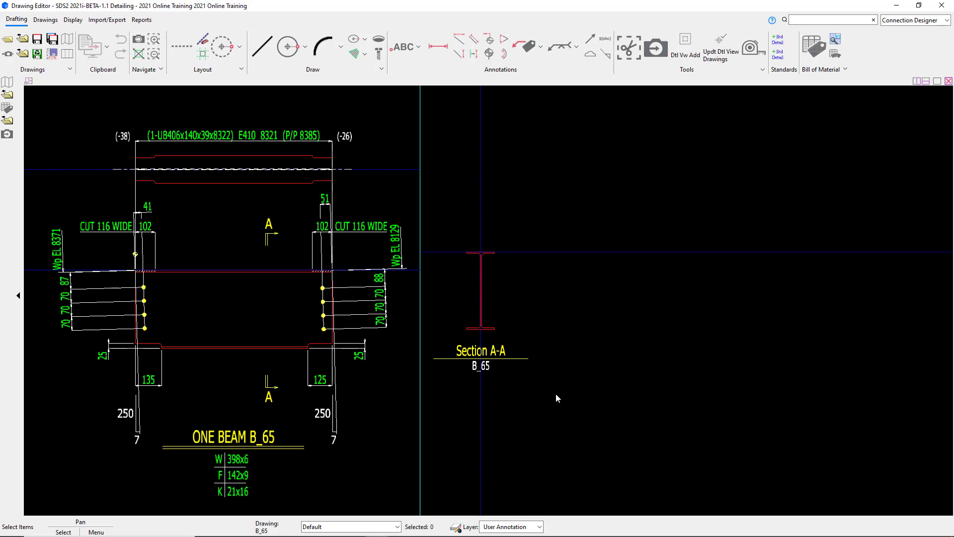
Try to add a dimension to the shortened B_65 drawing and cancel the automatic unshortening.
left_click(438, 46)
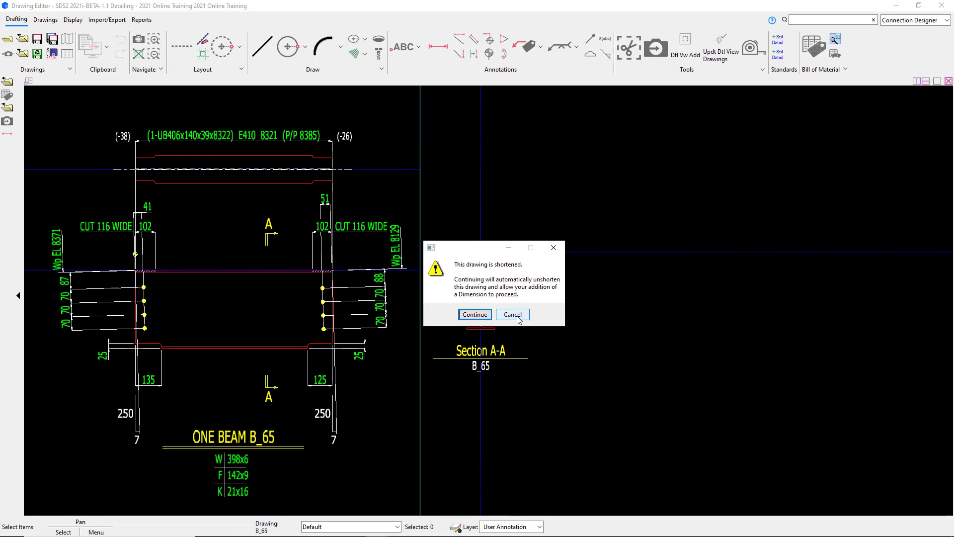
left_click(515, 316)
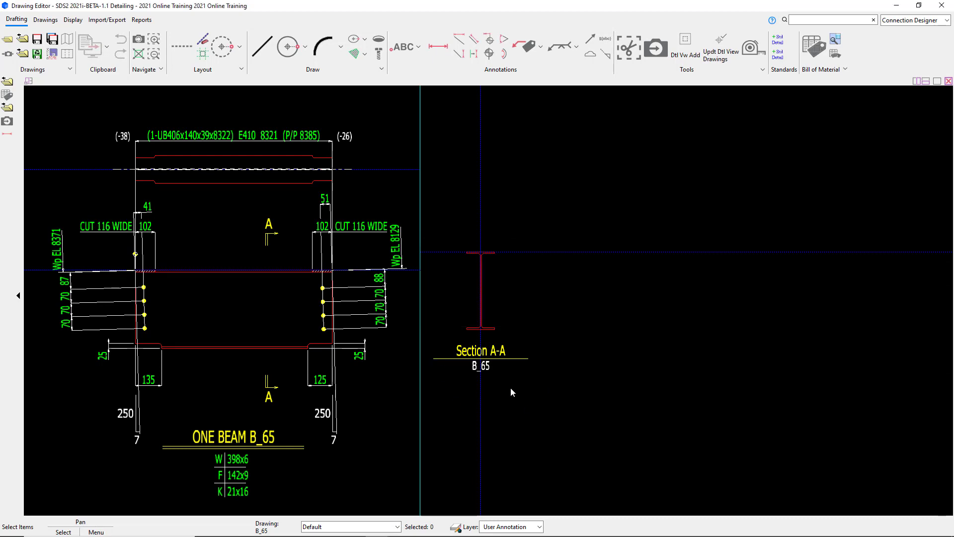
mouse_move(538, 340)
middle_mouse_down()
mouse_move(607, 330)
mouse_move(668, 336)
mouse_move(692, 357)
middle_mouse_up()
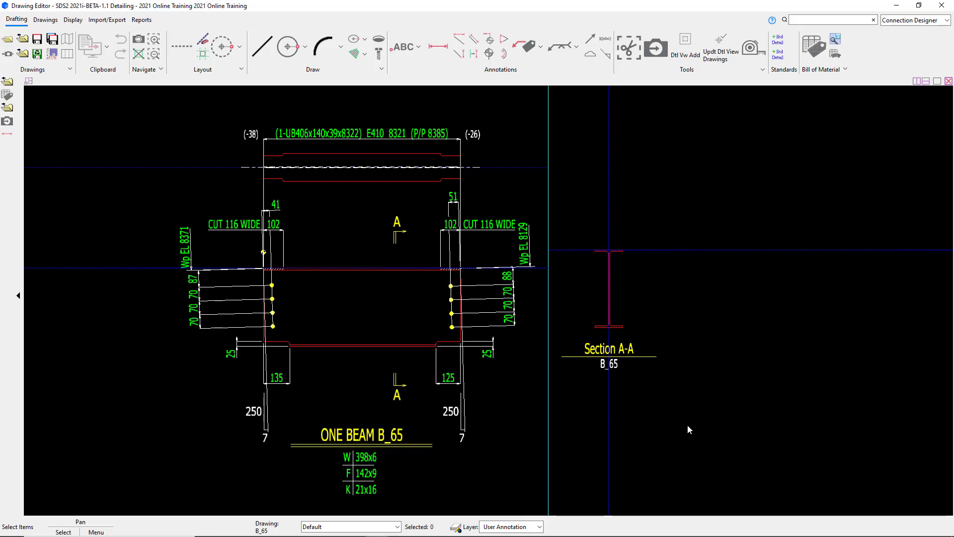